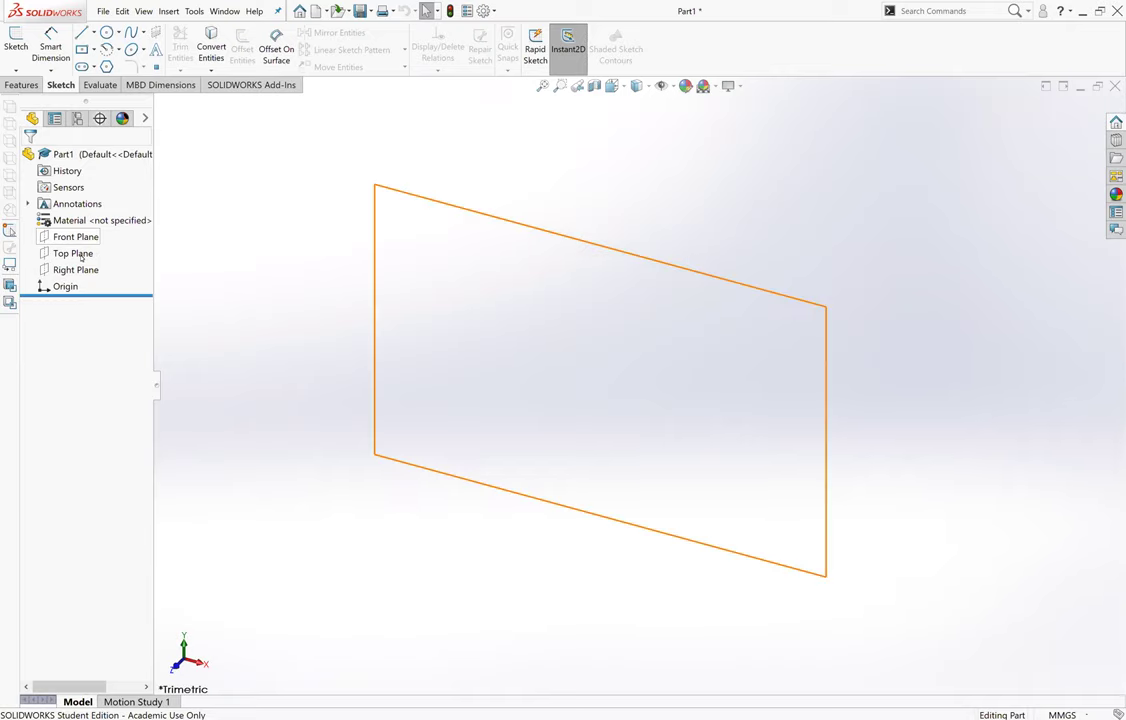
Step: Insert the existing part GenericCardPCBDefinition.SLDPRT from the GenericCard folder into the new part
{"action": "left_click", "coordinate": [169, 12]}
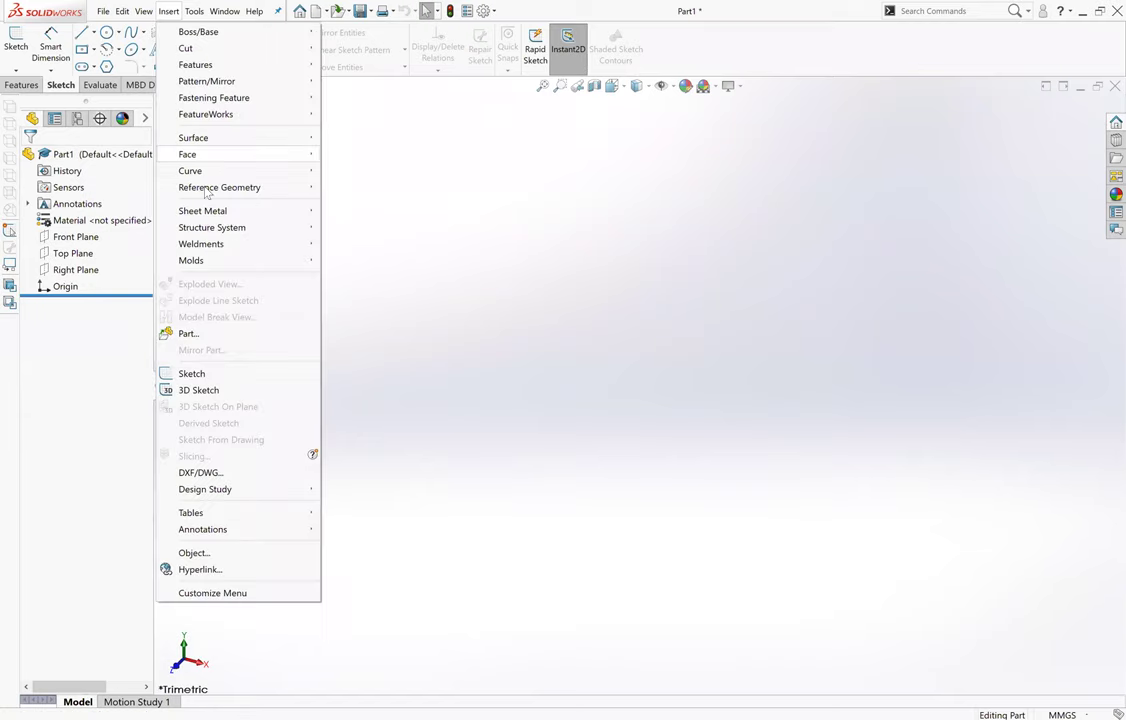
{"action": "left_click", "coordinate": [205, 335]}
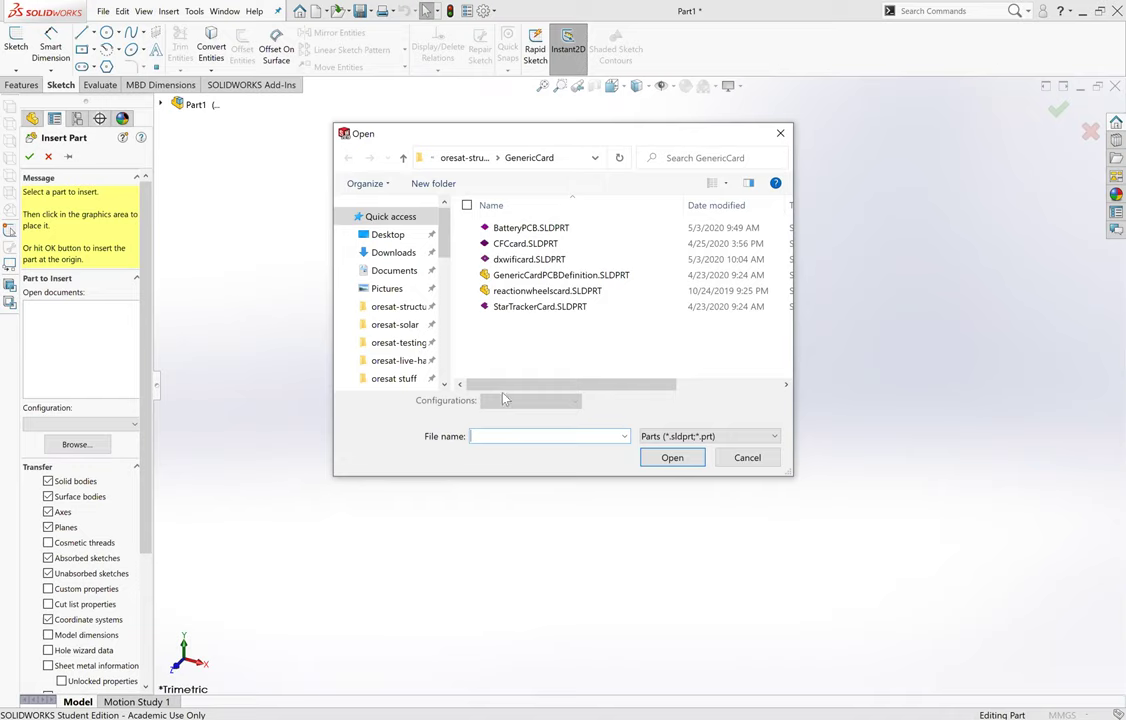
{"action": "left_click", "coordinate": [403, 157]}
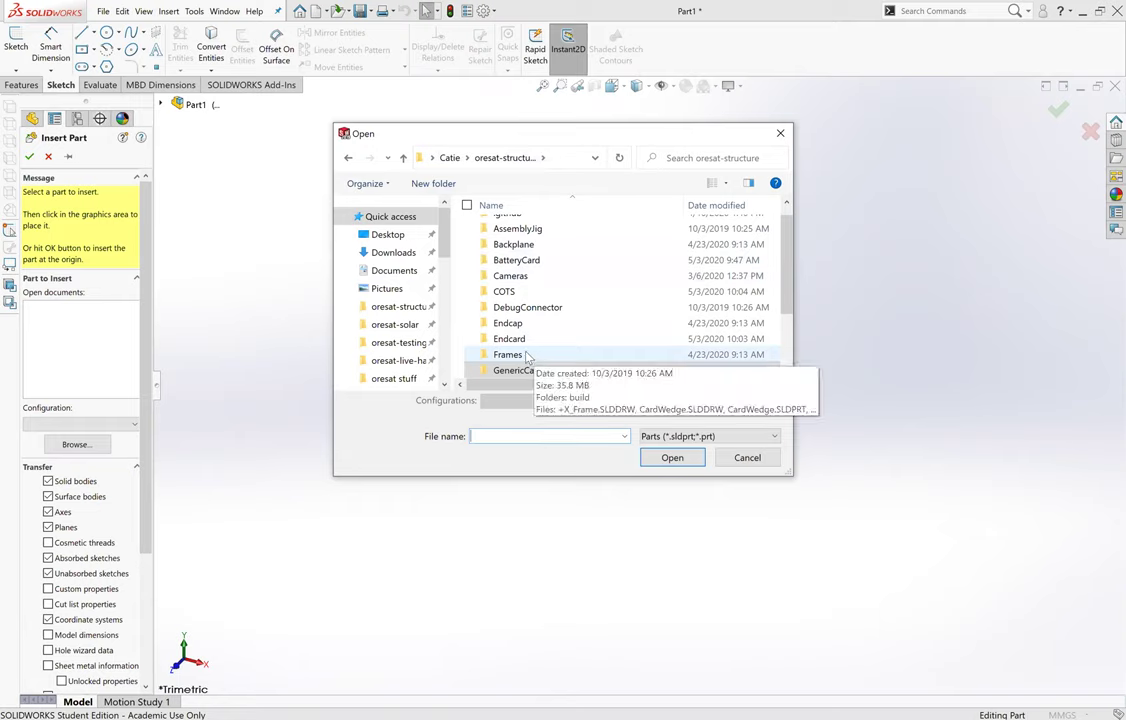
{"action": "scroll", "coordinate": [535, 360], "scroll_direction": "down", "scroll_amount": 1}
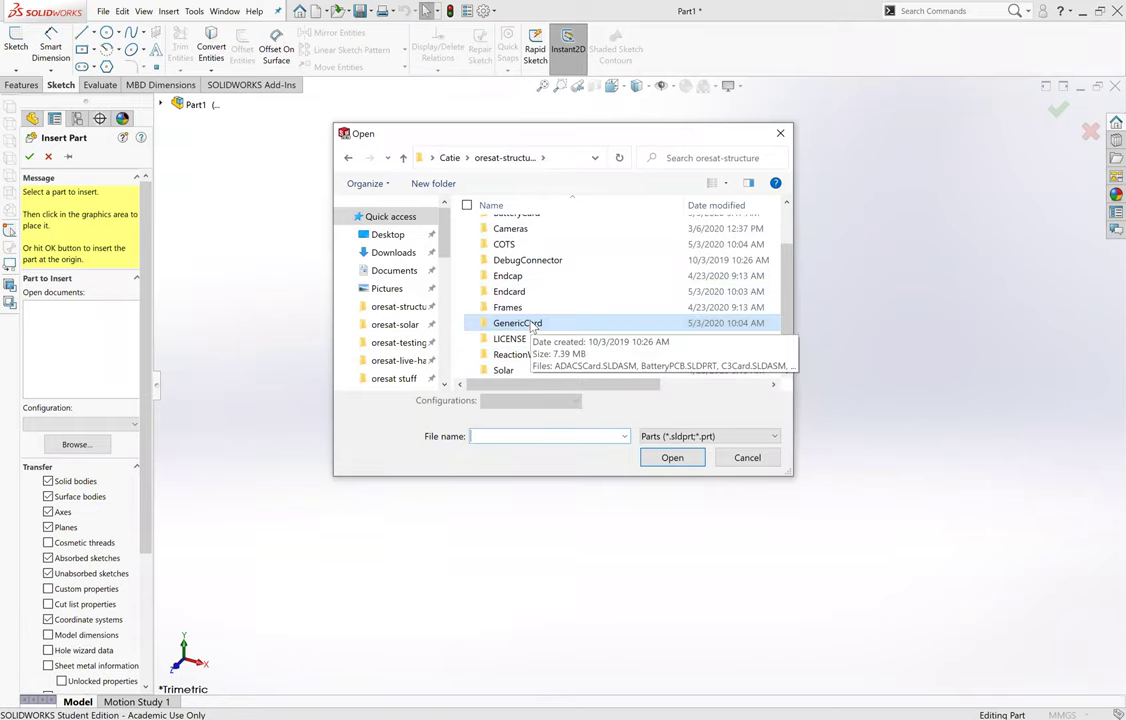
{"action": "double_click", "coordinate": [533, 324]}
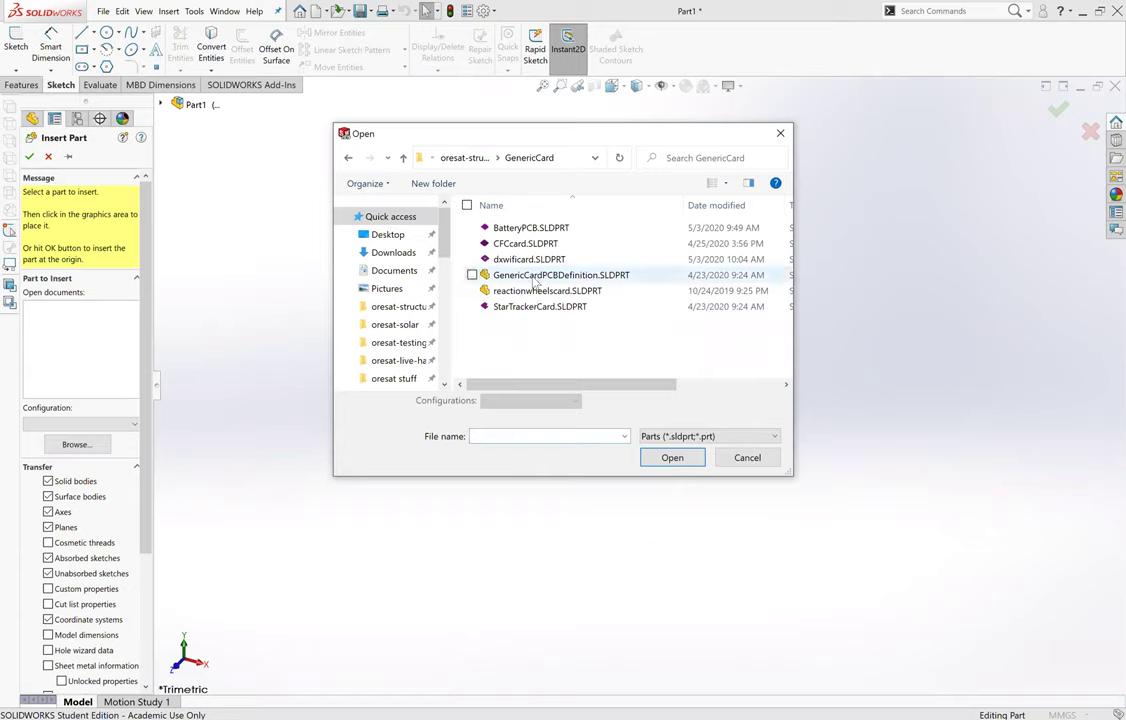
{"action": "left_click", "coordinate": [535, 280]}
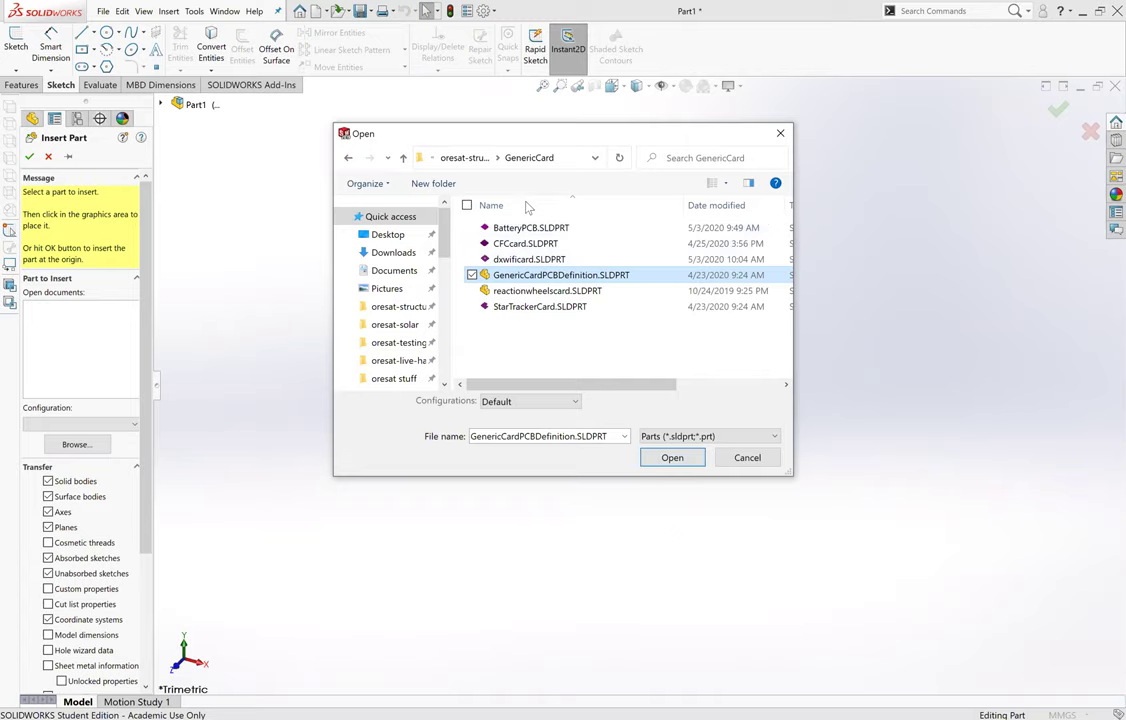
{"action": "left_click", "coordinate": [671, 461]}
{"action": "left_click", "coordinate": [671, 459]}
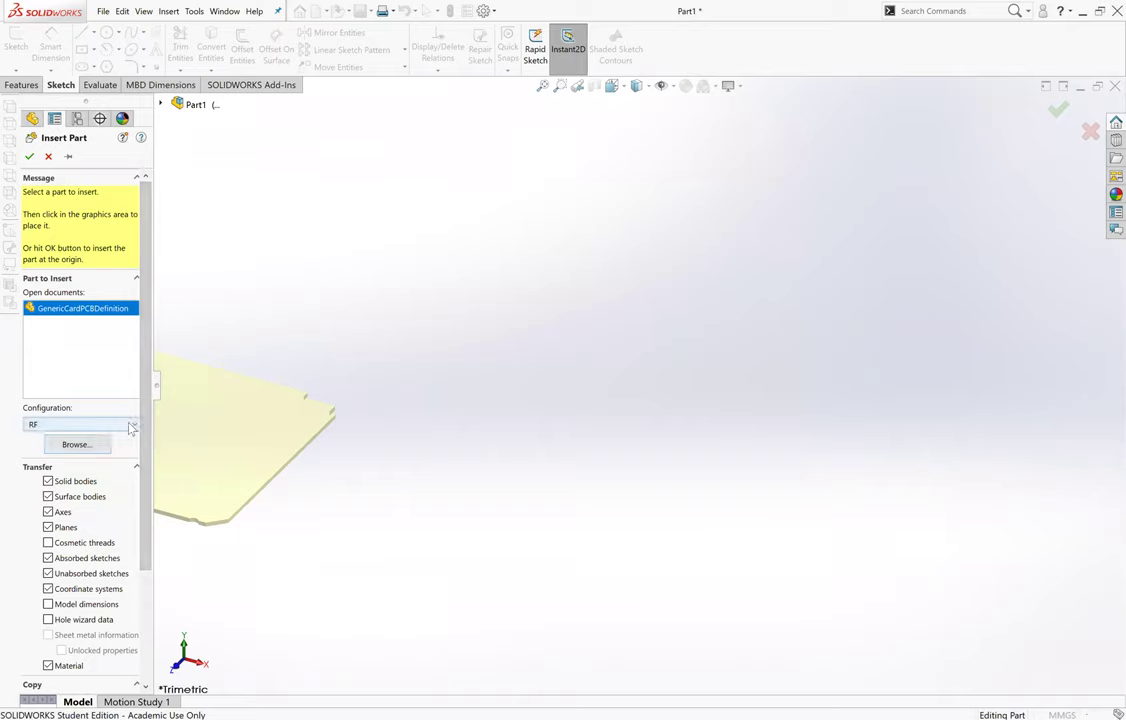
Step: Choose the RF configuration, review the transfer and link options, and place the card in the model
{"action": "left_click", "coordinate": [130, 426]}
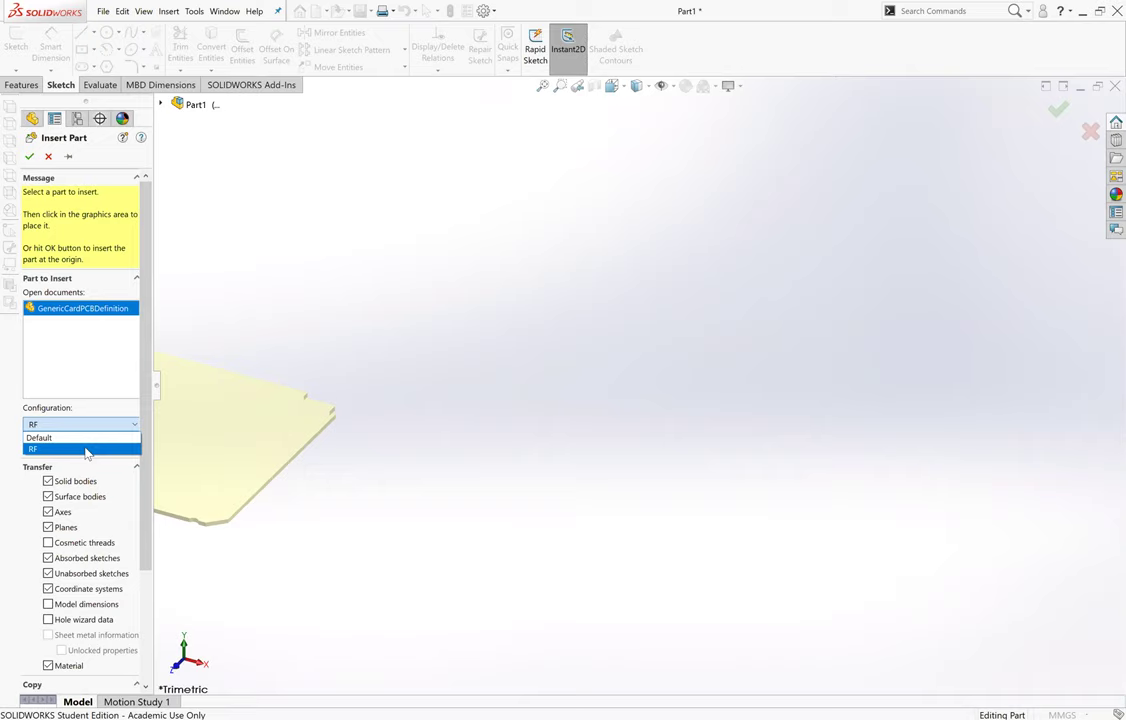
{"action": "left_click", "coordinate": [86, 450]}
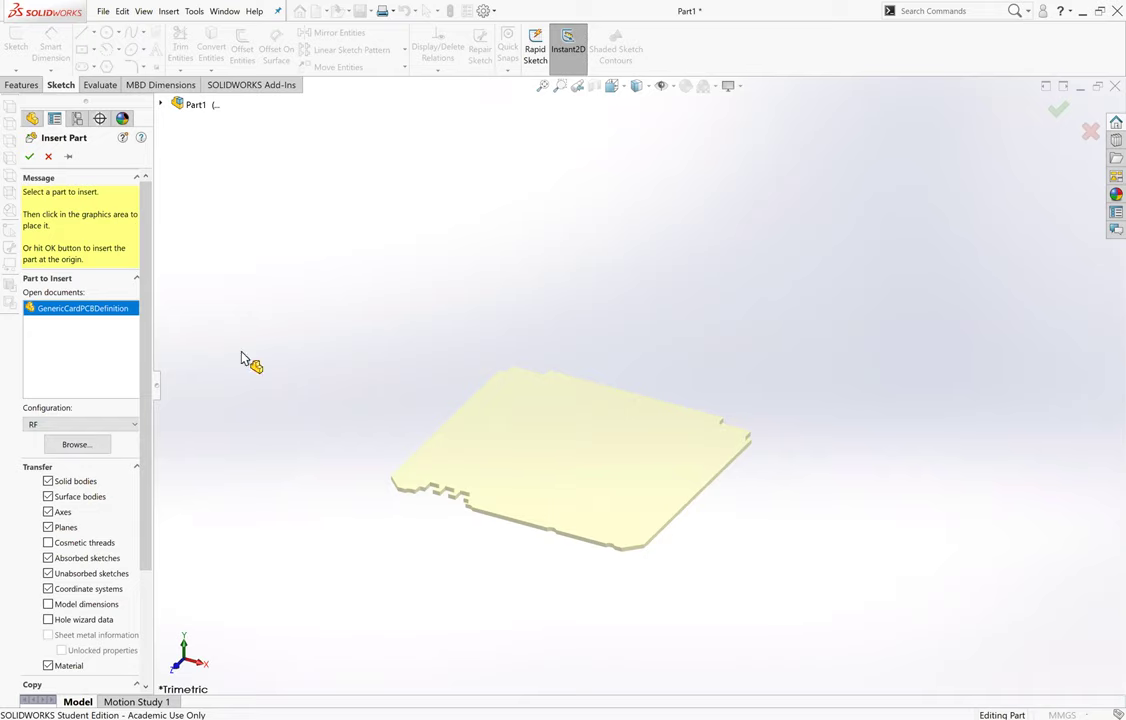
{"action": "scroll", "coordinate": [141, 565], "scroll_direction": "down", "scroll_amount": 2}
{"action": "left_click_drag", "start_coordinate": [141, 565], "coordinate": [141, 571]}
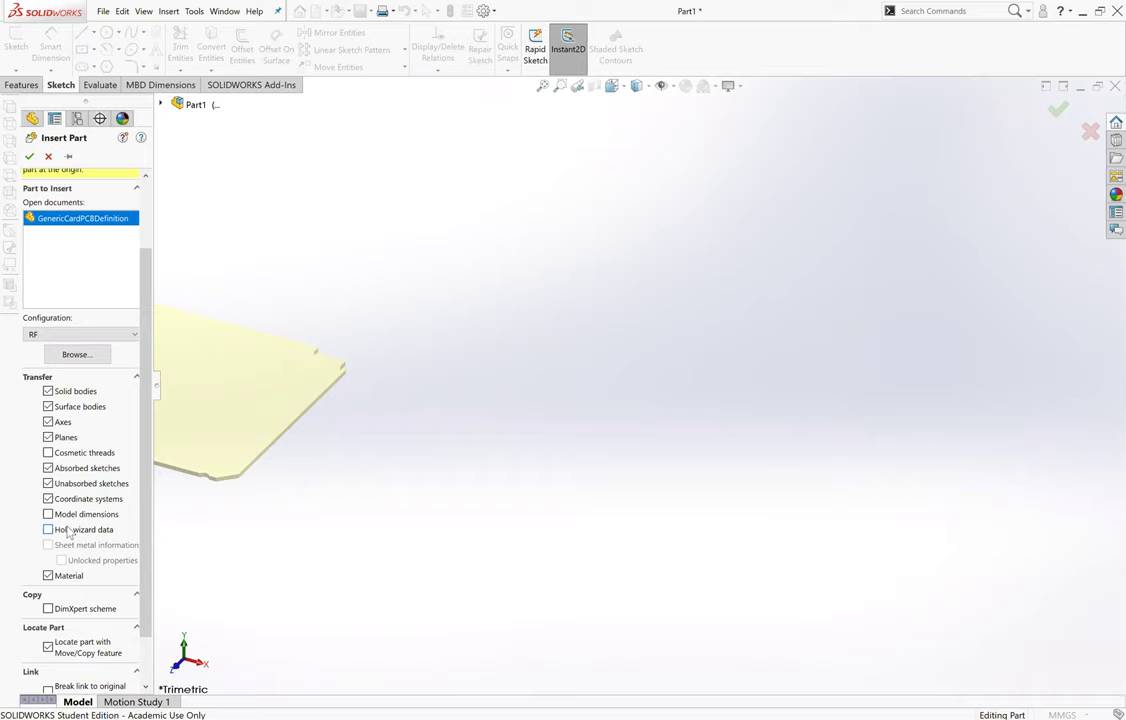
{"action": "scroll", "coordinate": [66, 522], "scroll_direction": "down", "scroll_amount": 2}
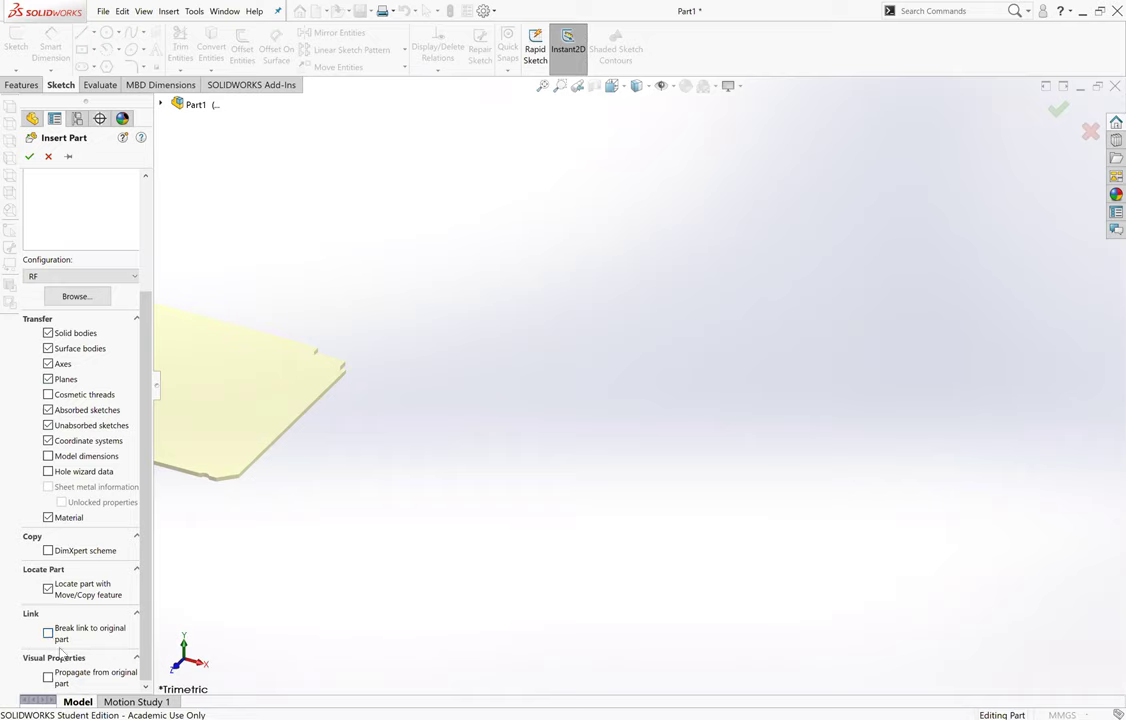
{"action": "scroll", "coordinate": [80, 495], "scroll_direction": "up", "scroll_amount": 5}
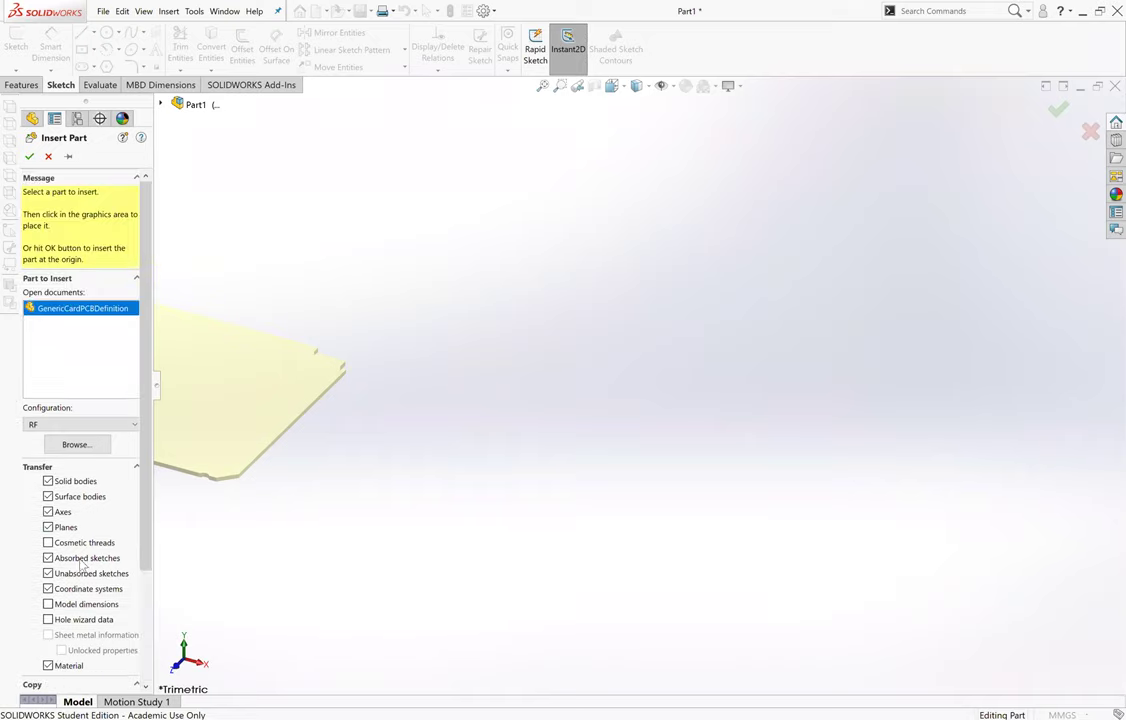
{"action": "scroll", "coordinate": [94, 512], "scroll_direction": "down", "scroll_amount": 5}
{"action": "scroll", "coordinate": [93, 505], "scroll_direction": "up", "scroll_amount": 5}
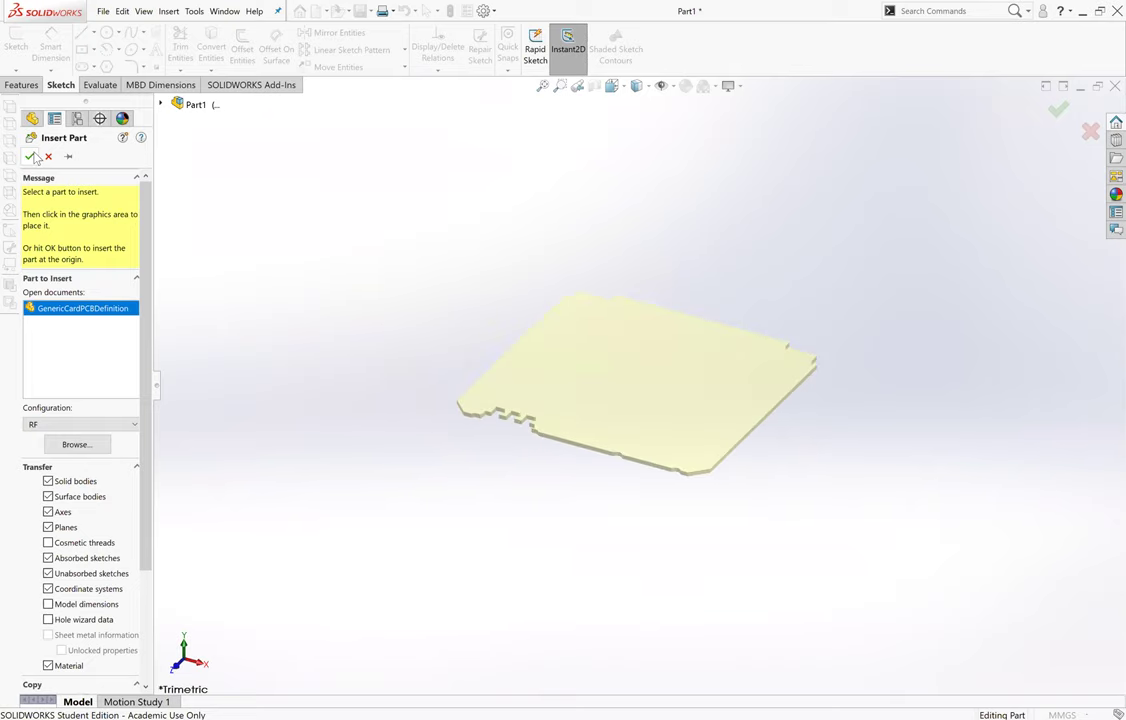
{"action": "left_click", "coordinate": [665, 465]}
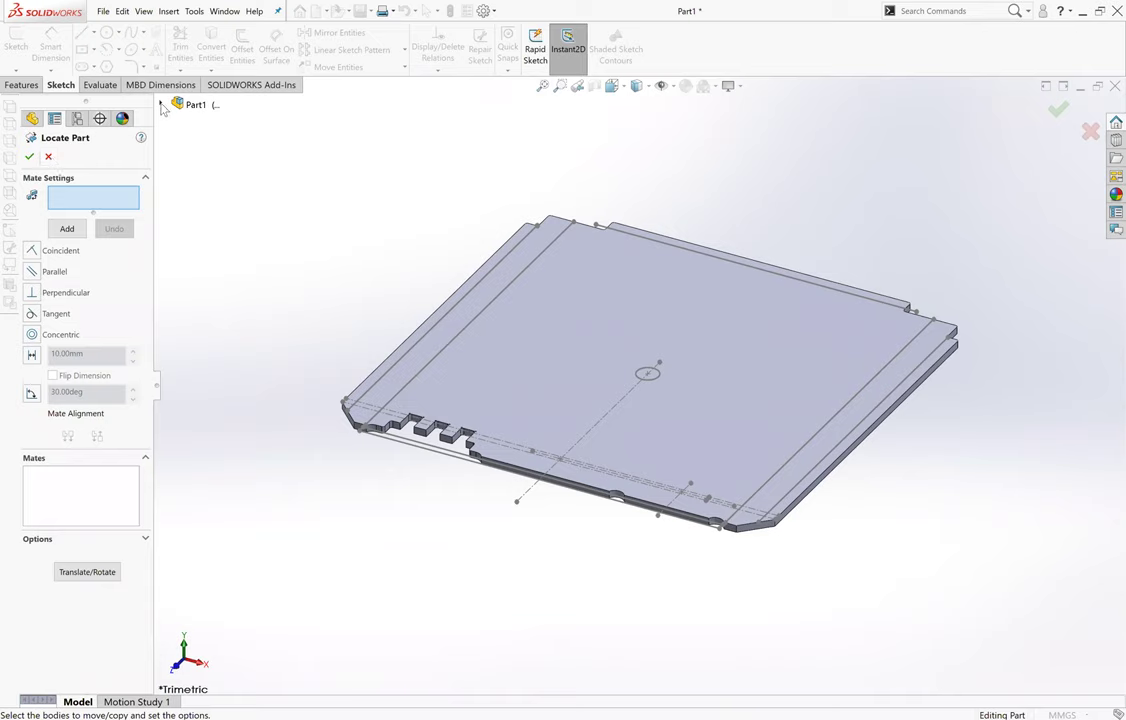
Step: Locate the inserted card with a coincident mate between the part's Front Plane and the card's own Front Plane
{"action": "left_click", "coordinate": [161, 105]}
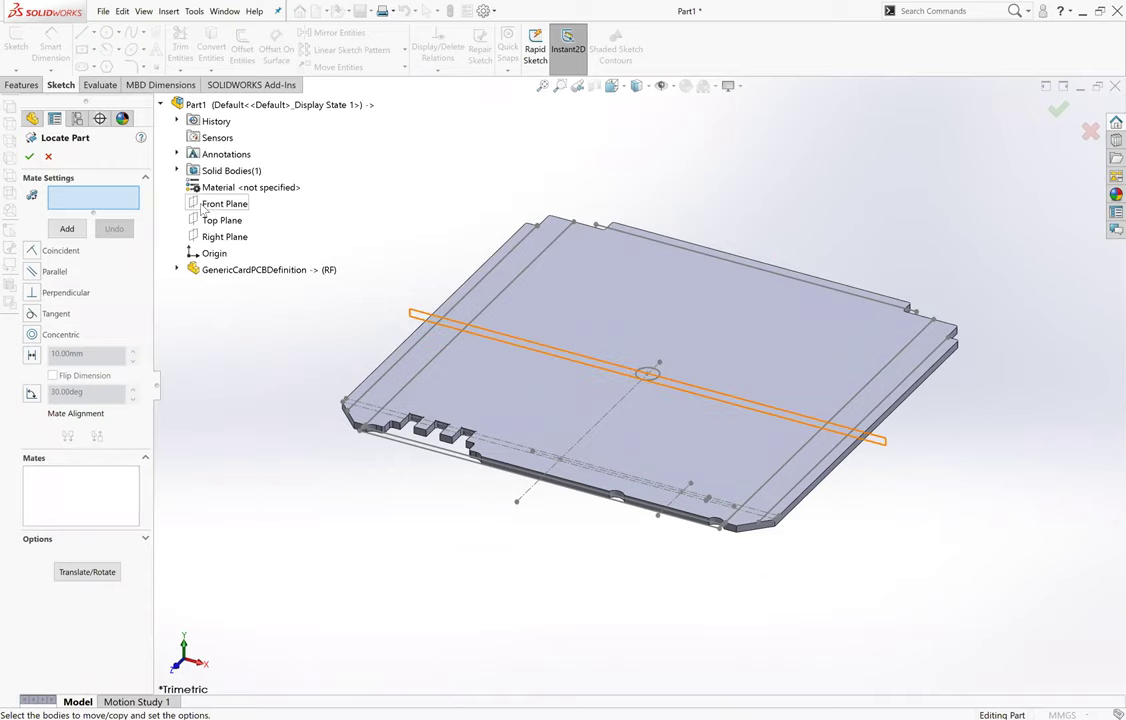
{"action": "left_click", "coordinate": [178, 270]}
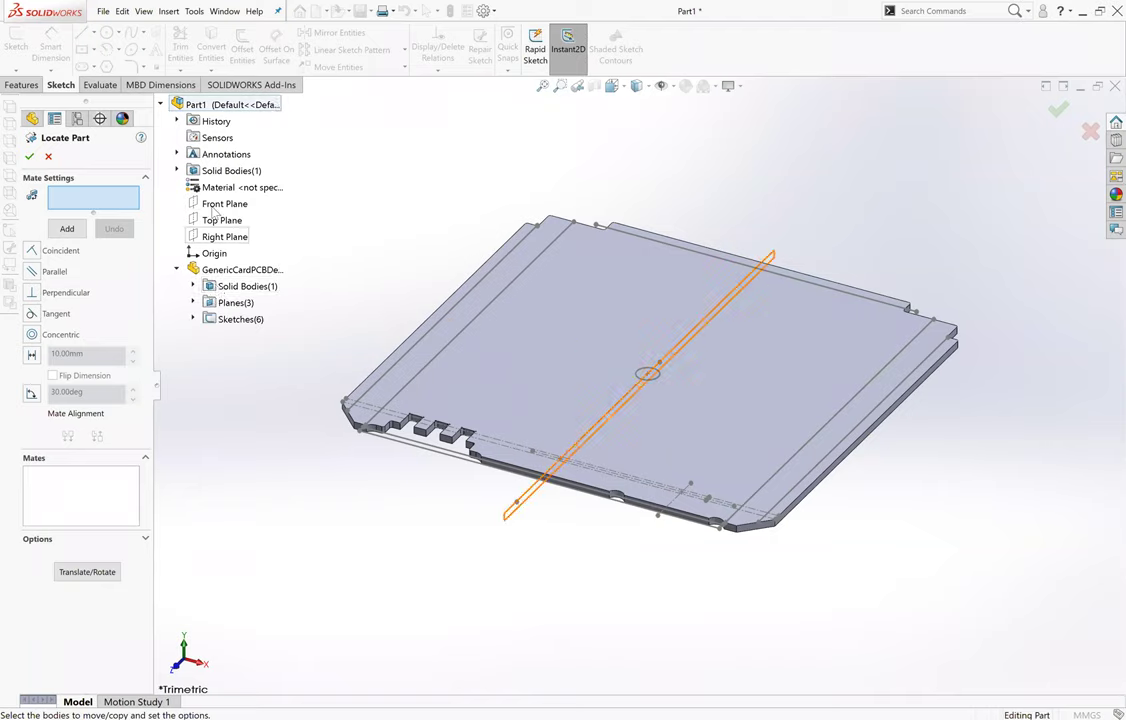
{"action": "left_click", "coordinate": [193, 302]}
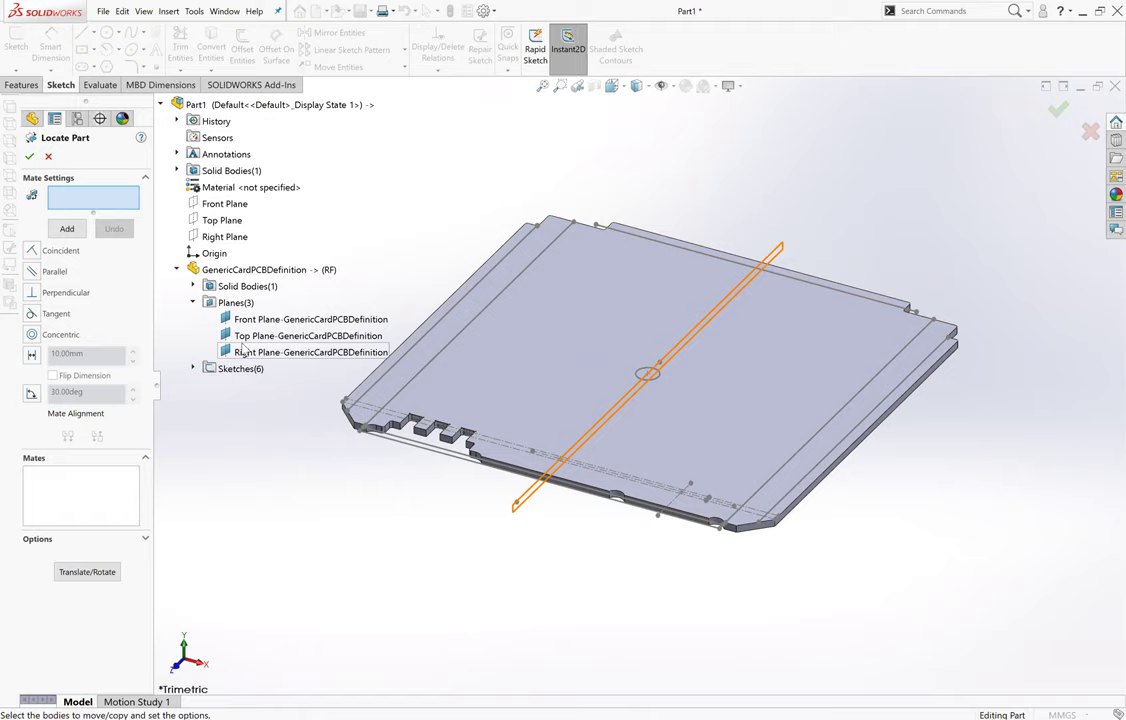
{"action": "left_click", "coordinate": [29, 157]}
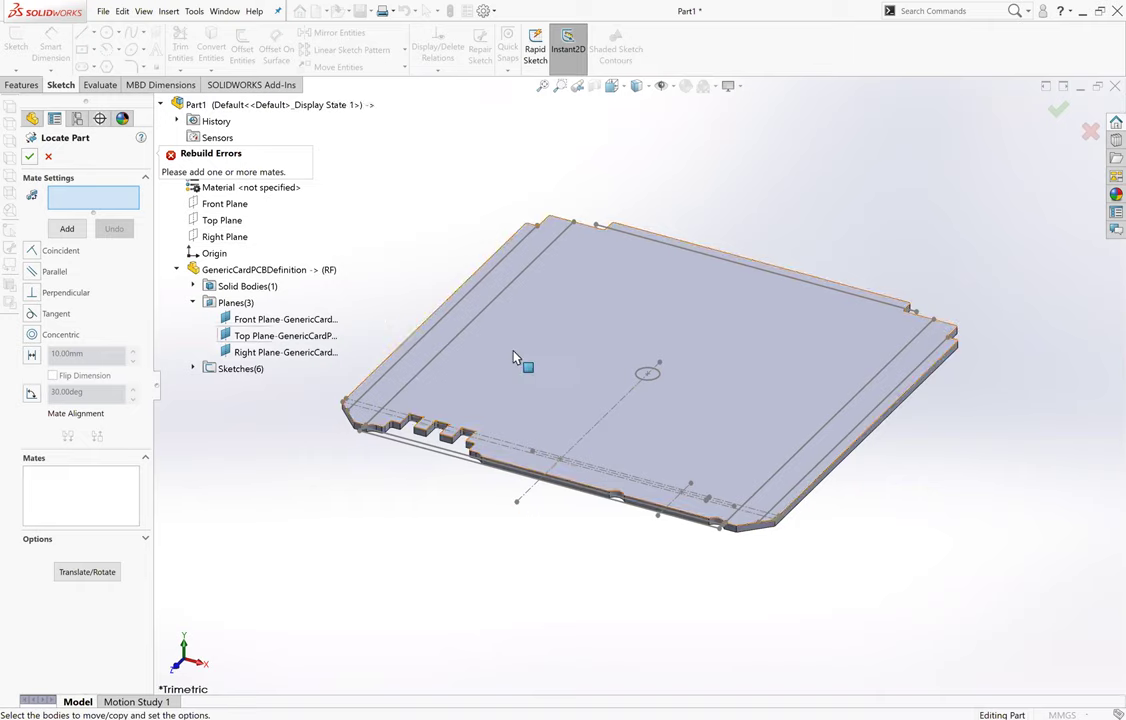
{"action": "left_click", "coordinate": [224, 203]}
{"action": "left_click", "coordinate": [289, 322]}
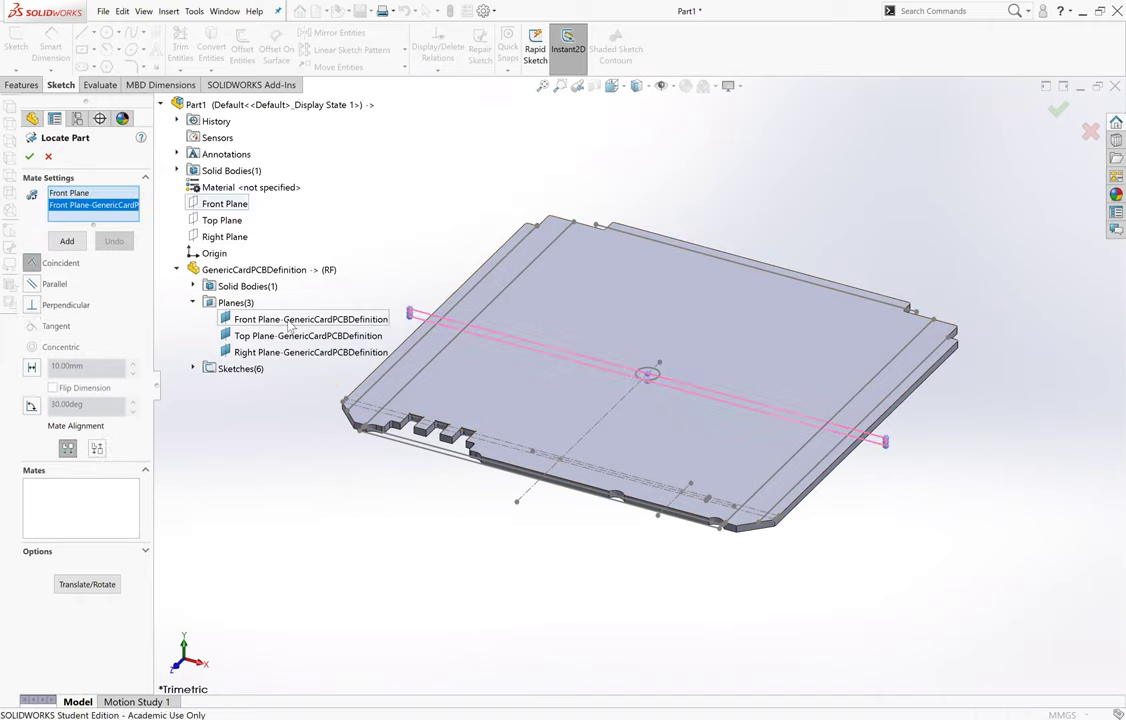
{"action": "left_click", "coordinate": [30, 157]}
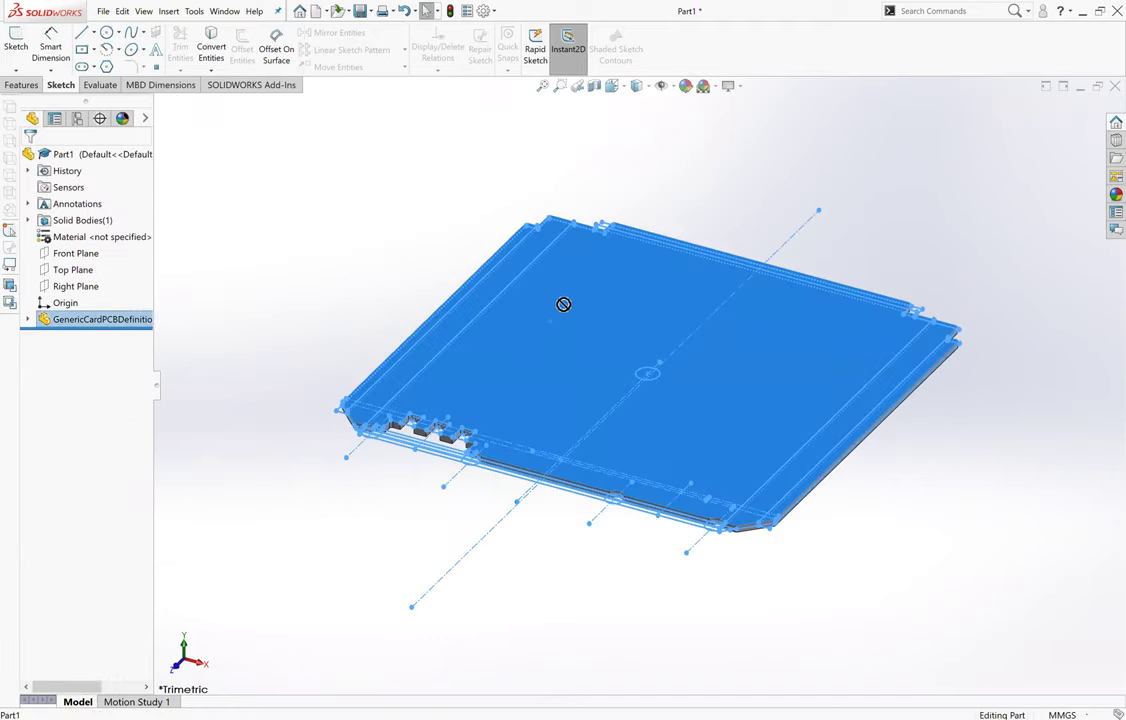
{"action": "left_click", "coordinate": [337, 302]}
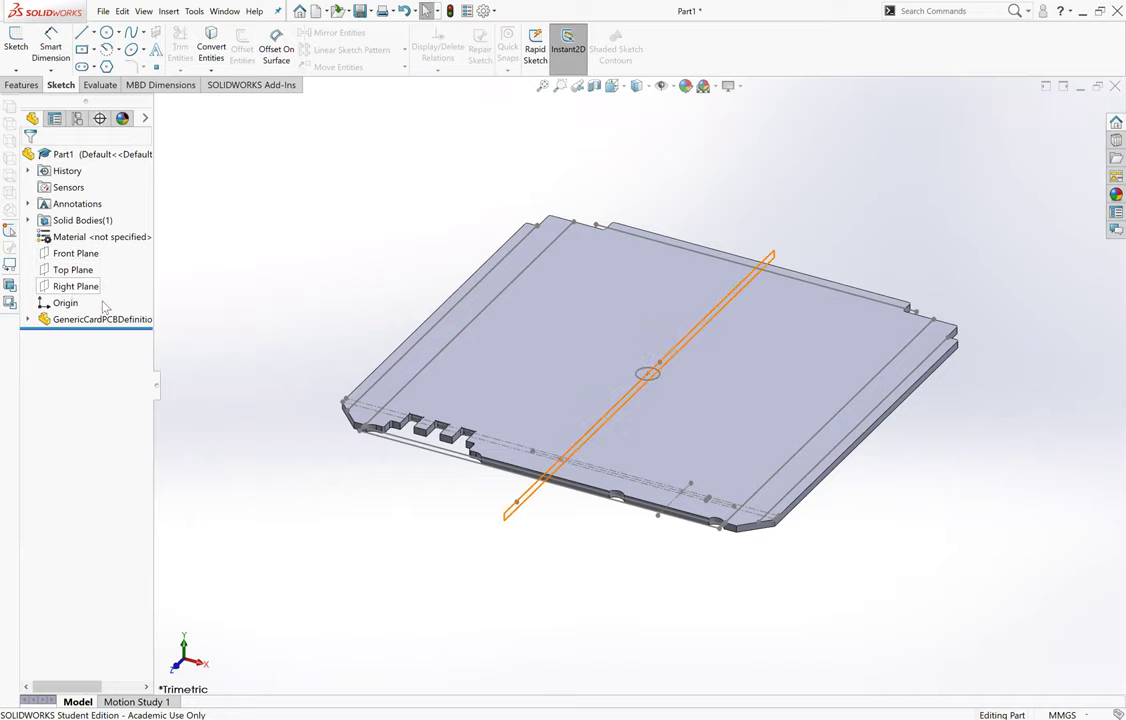
Step: Examine the inserted card face-on, including its outline, notched connector edge, reference sketches and centre circle
{"action": "middle_click_drag", "start_coordinate": [324, 241], "coordinate": [378, 372]}
{"action": "scroll", "coordinate": [454, 433], "scroll_direction": "up", "scroll_amount": 4}
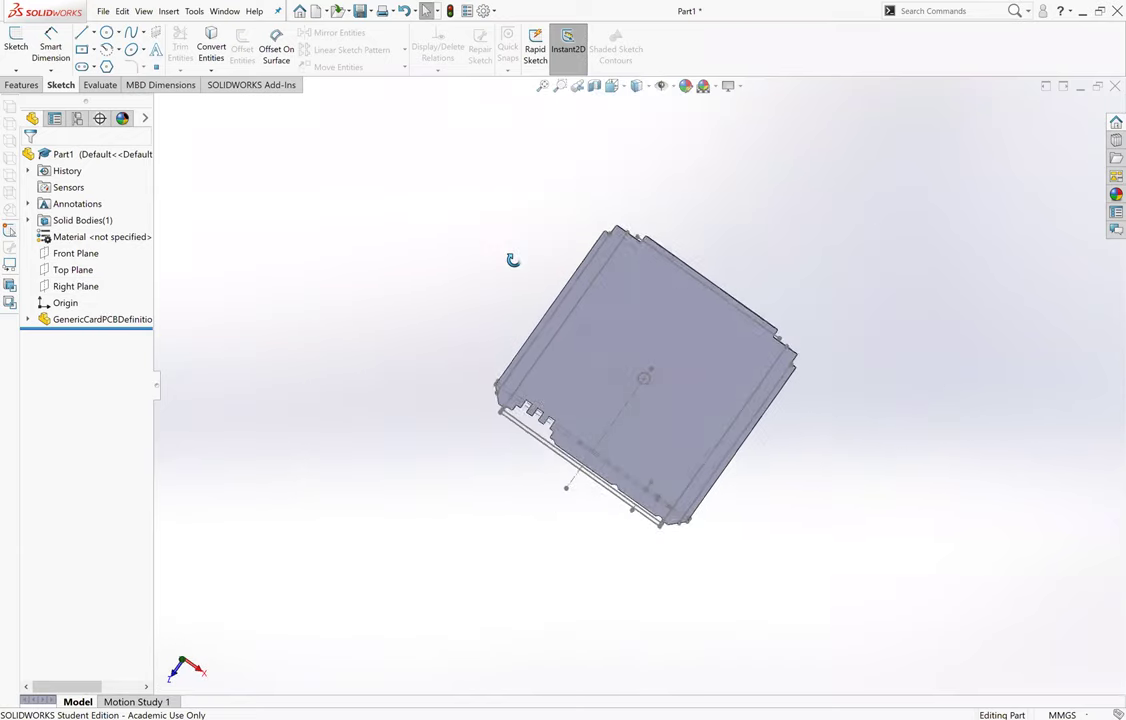
{"action": "middle_click_drag", "start_coordinate": [513, 259], "coordinate": [588, 441]}
{"action": "middle_click_drag", "start_coordinate": [230, 390], "coordinate": [697, 383]}
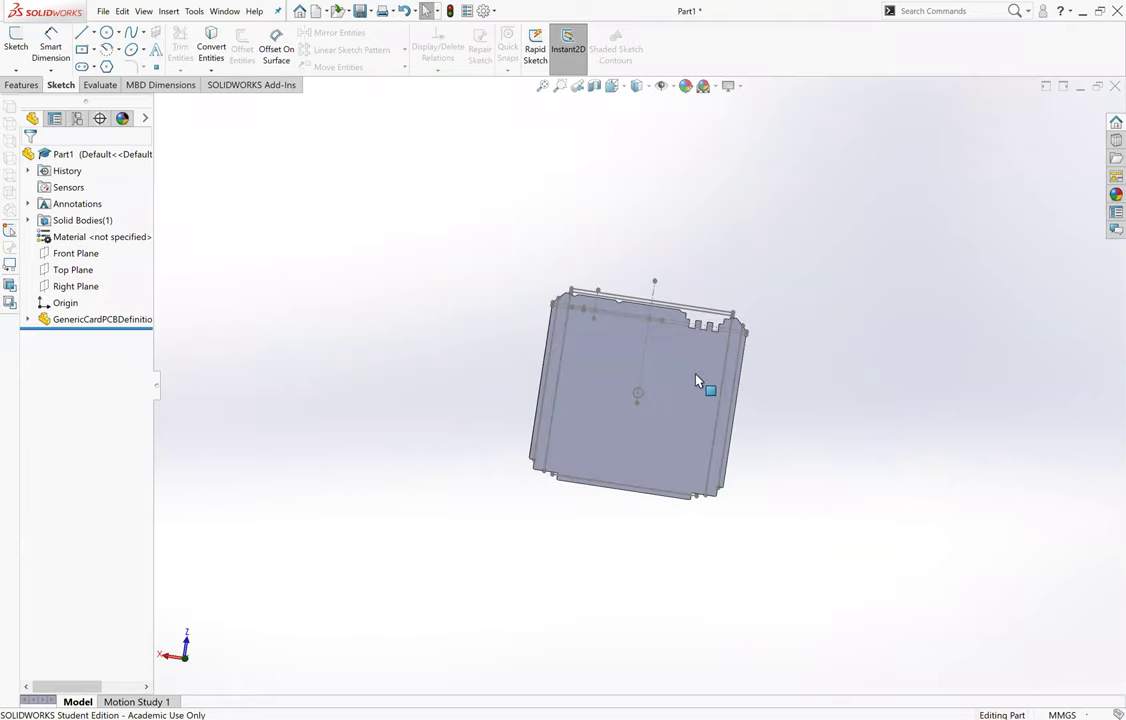
{"action": "scroll", "coordinate": [533, 455], "scroll_direction": "down", "scroll_amount": 5}
{"action": "scroll", "coordinate": [533, 455], "scroll_direction": "down", "scroll_amount": 3}
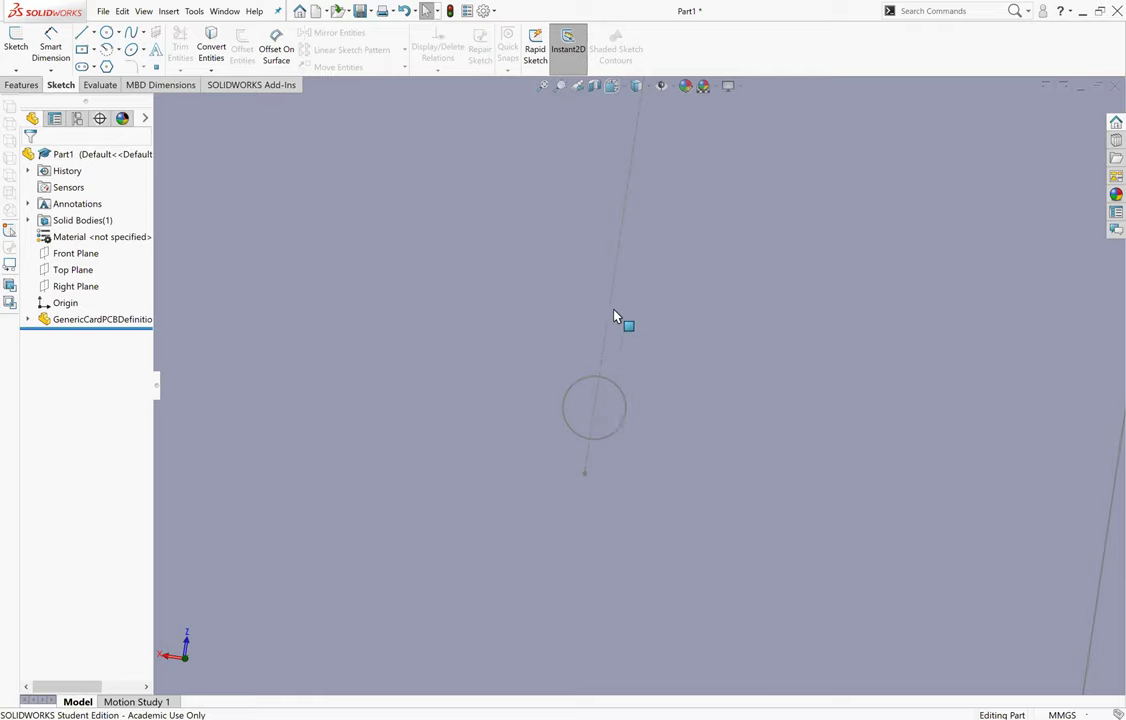
{"action": "scroll", "coordinate": [614, 310], "scroll_direction": "up", "scroll_amount": 5}
{"action": "scroll", "coordinate": [515, 207], "scroll_direction": "up", "scroll_amount": 1}
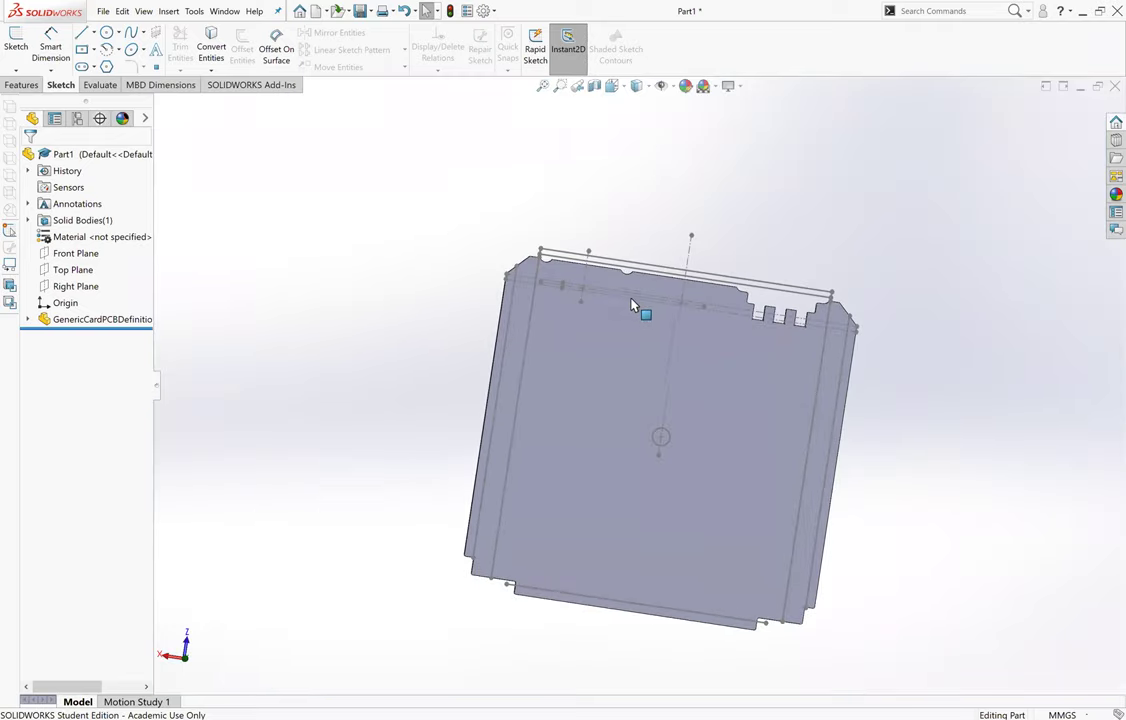
{"action": "scroll", "coordinate": [563, 268], "scroll_direction": "down", "scroll_amount": 1}
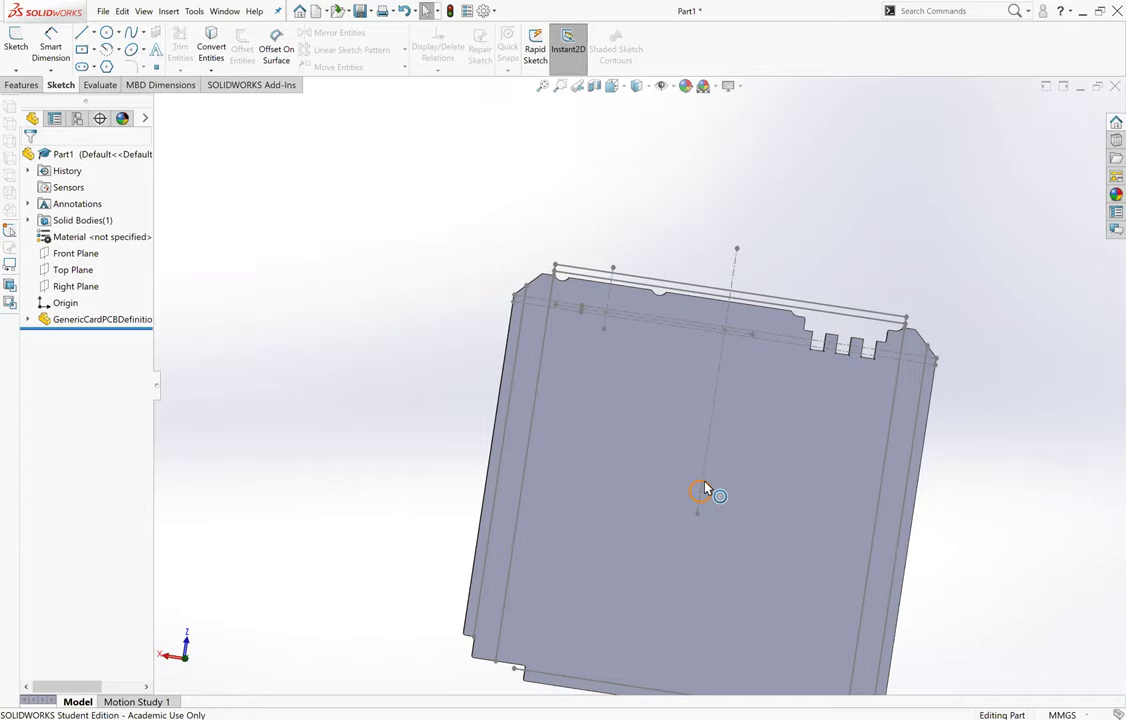
{"action": "middle_click_drag", "start_coordinate": [705, 489], "coordinate": [575, 397]}
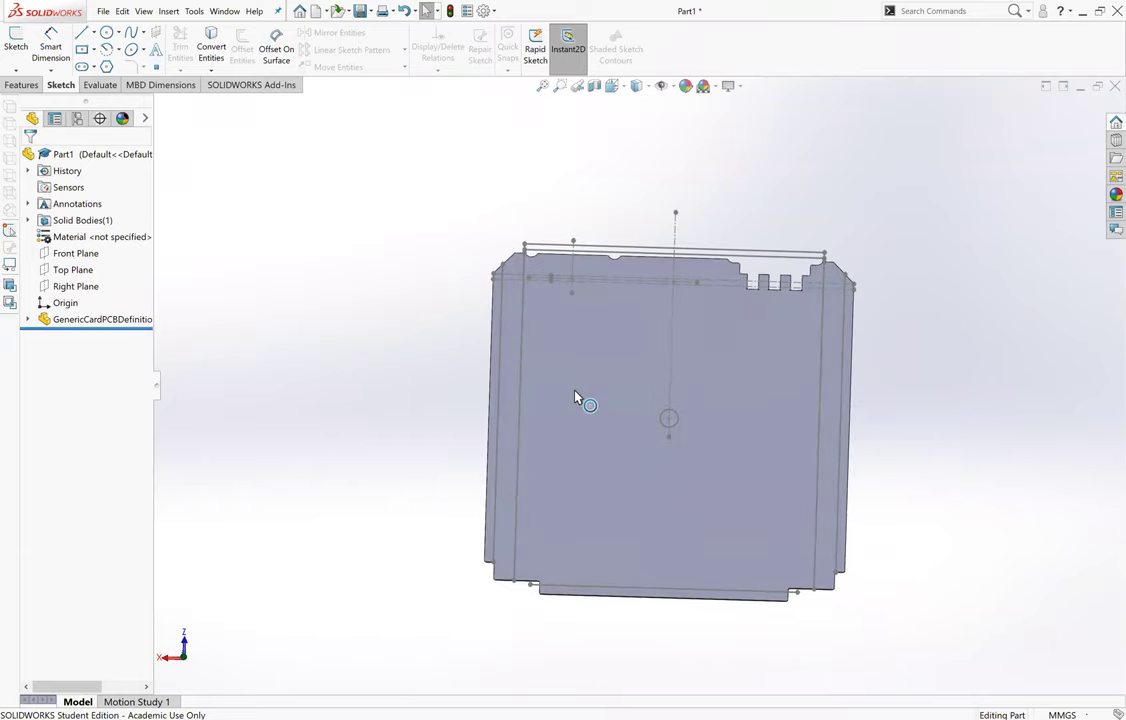
Step: Apply the FR4_stuffedProtoboard material from the PCBs category of OreSatMaterials to the part
{"action": "right_click", "coordinate": [95, 244]}
{"action": "left_click", "coordinate": [144, 250]}
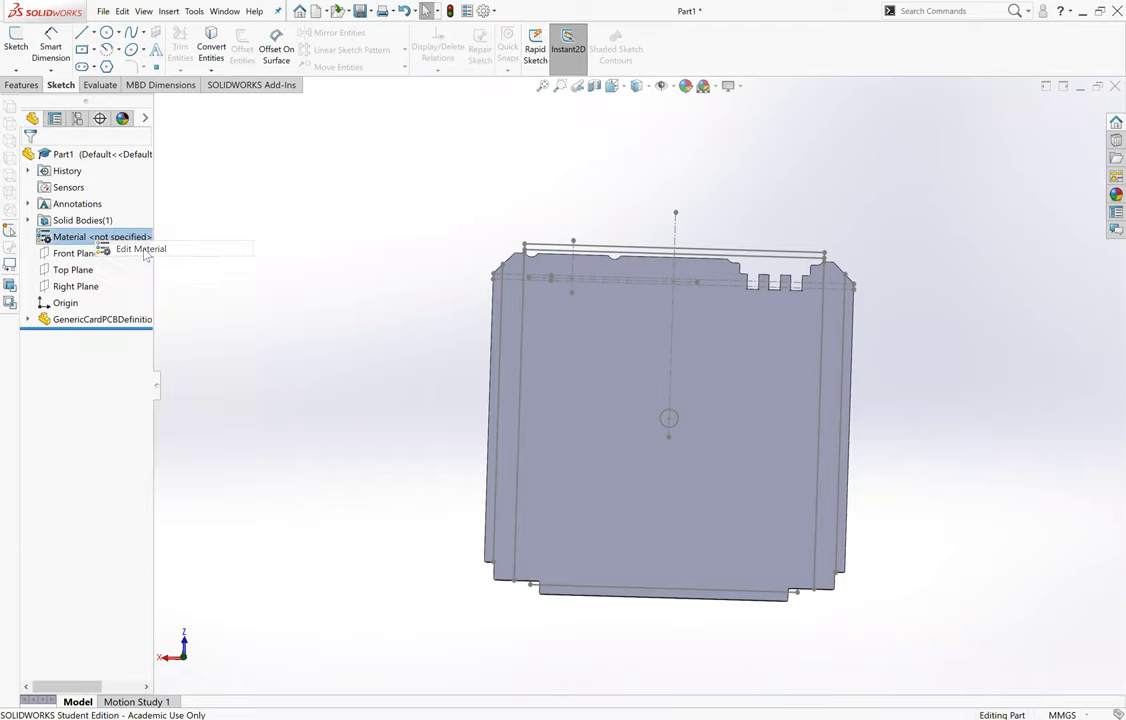
{"action": "scroll", "coordinate": [365, 420], "scroll_direction": "down", "scroll_amount": 15}
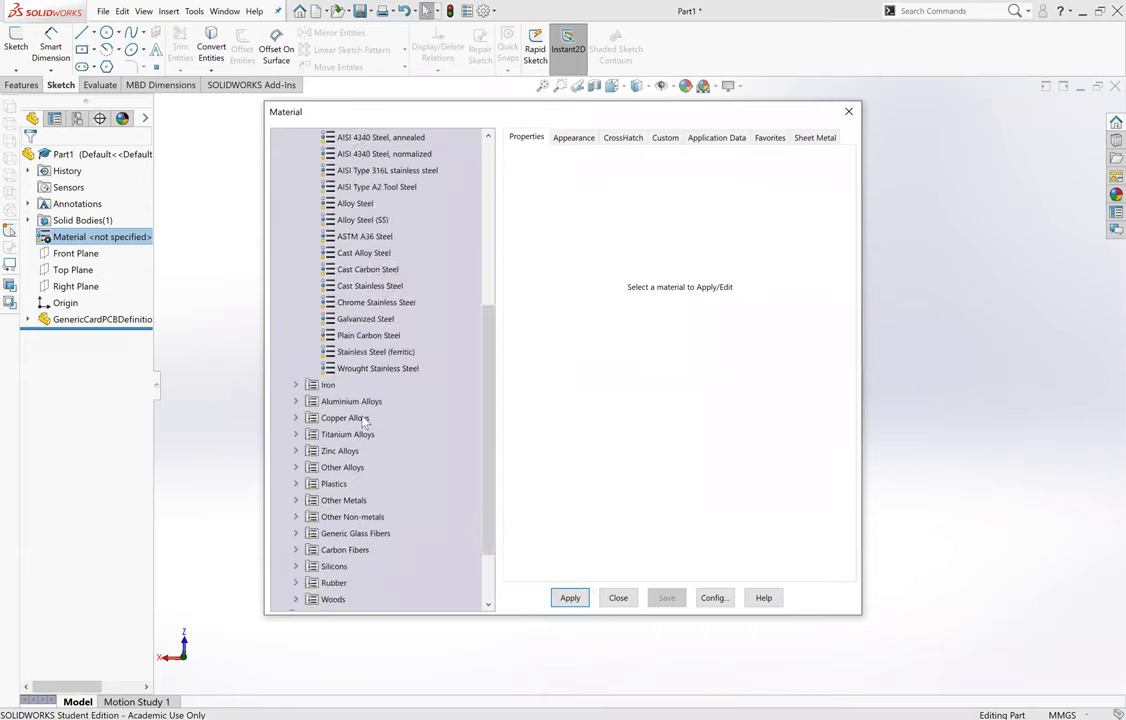
{"action": "left_click", "coordinate": [280, 599]}
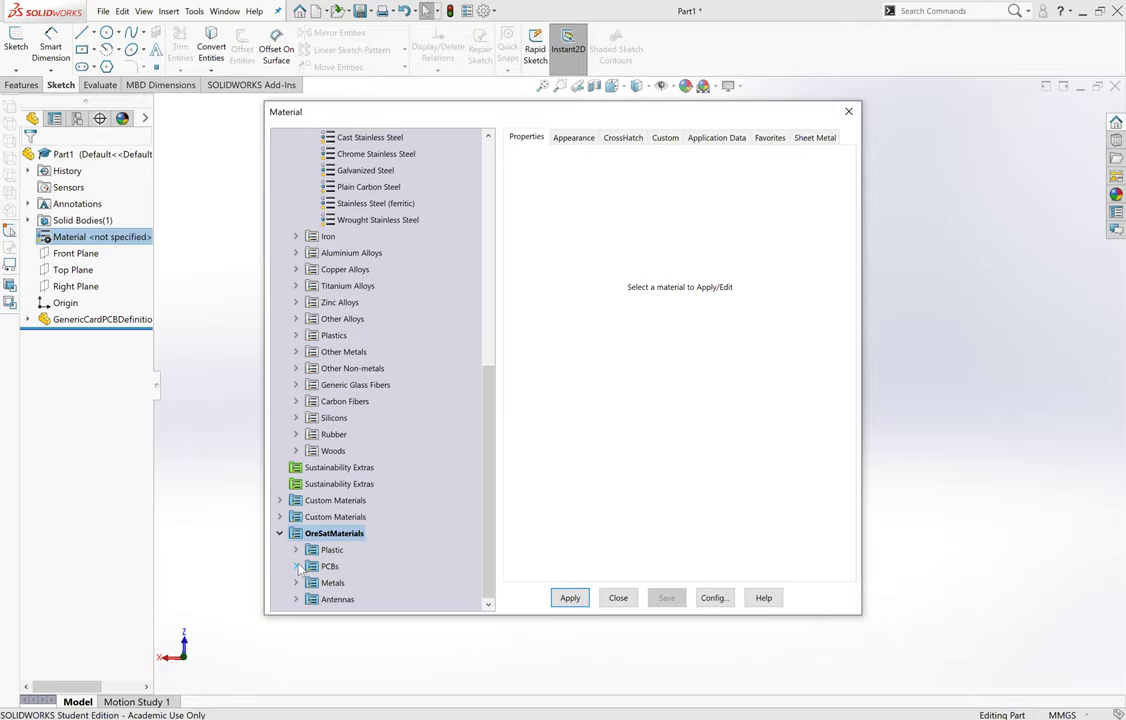
{"action": "left_click", "coordinate": [297, 567]}
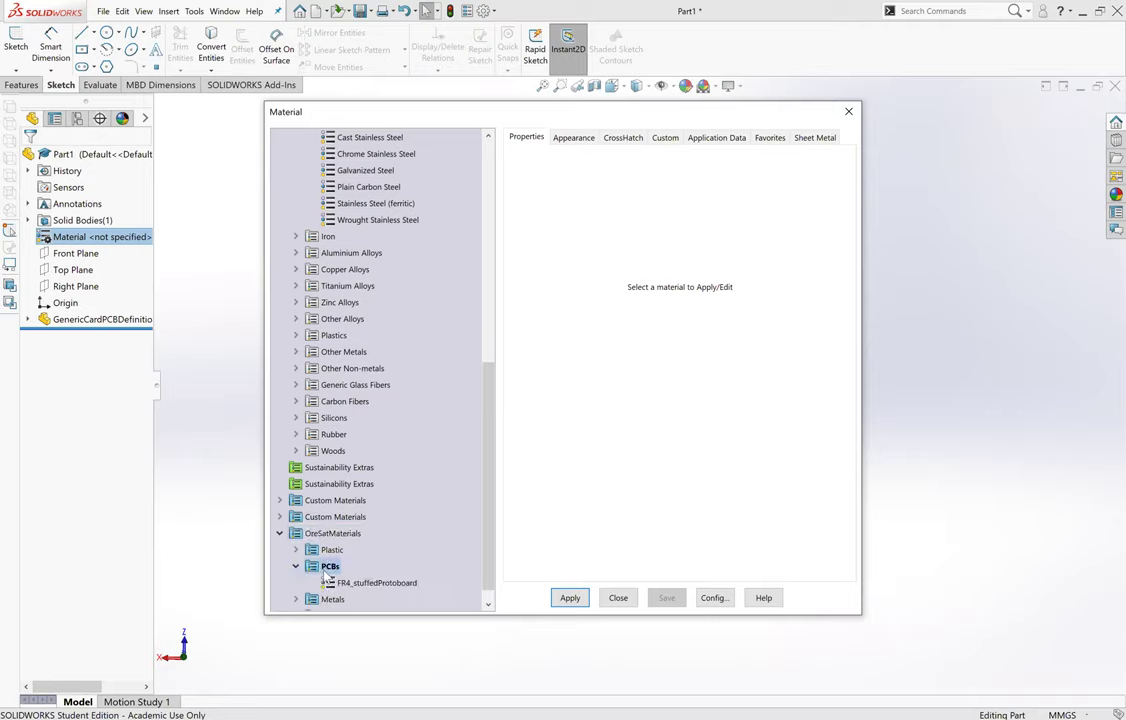
{"action": "left_click", "coordinate": [375, 583]}
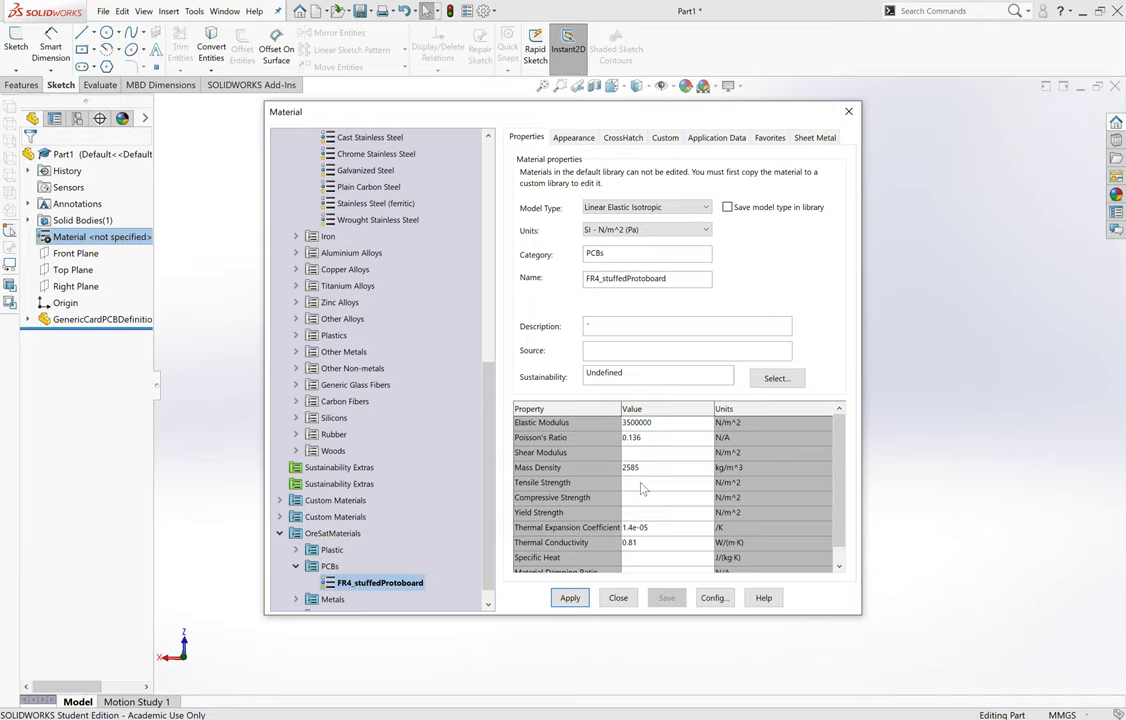
{"action": "left_click_drag", "start_coordinate": [840, 491], "coordinate": [858, 539]}
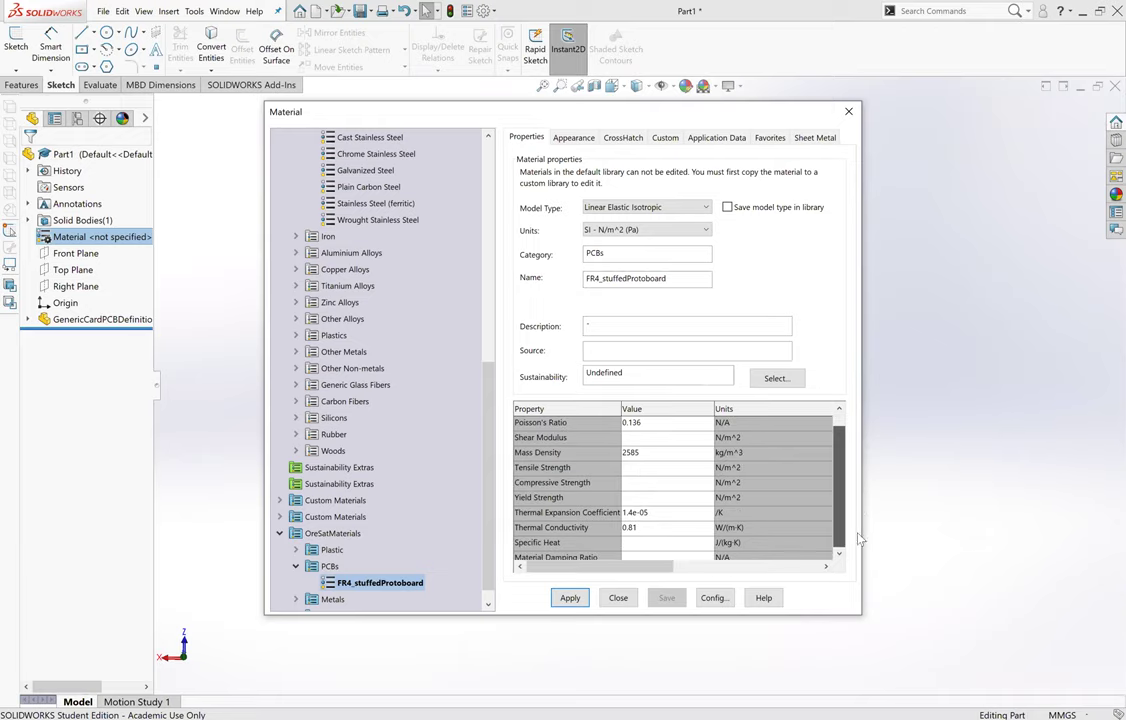
{"action": "left_click", "coordinate": [571, 597]}
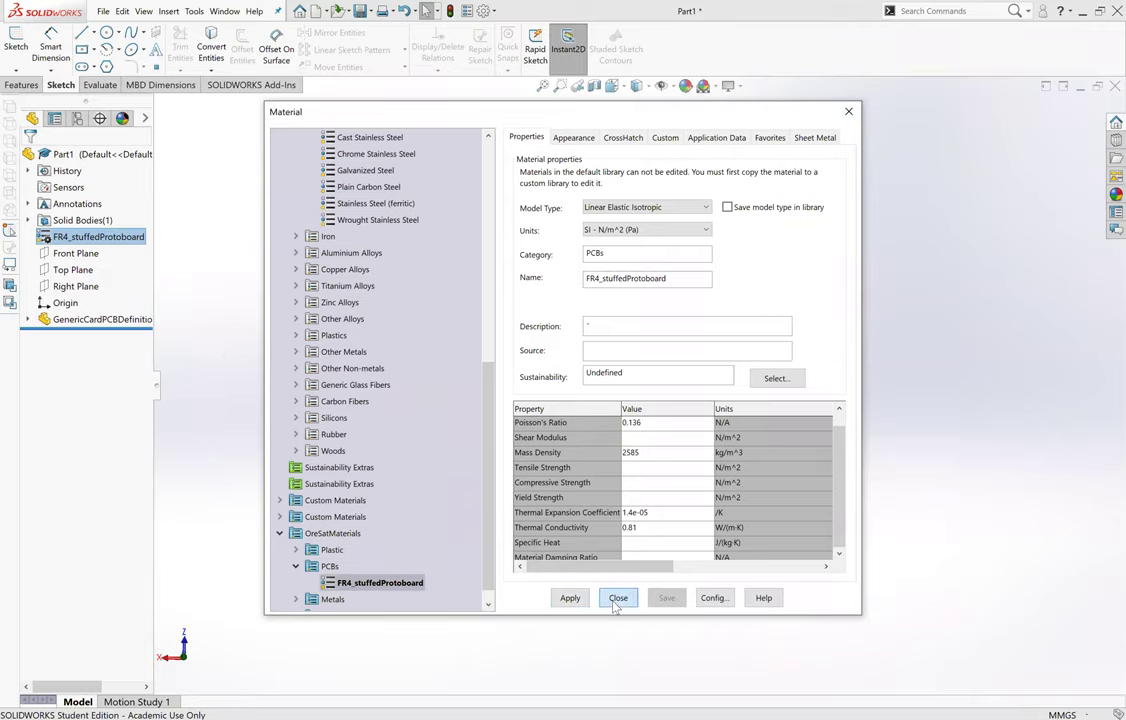
{"action": "left_click", "coordinate": [617, 598]}
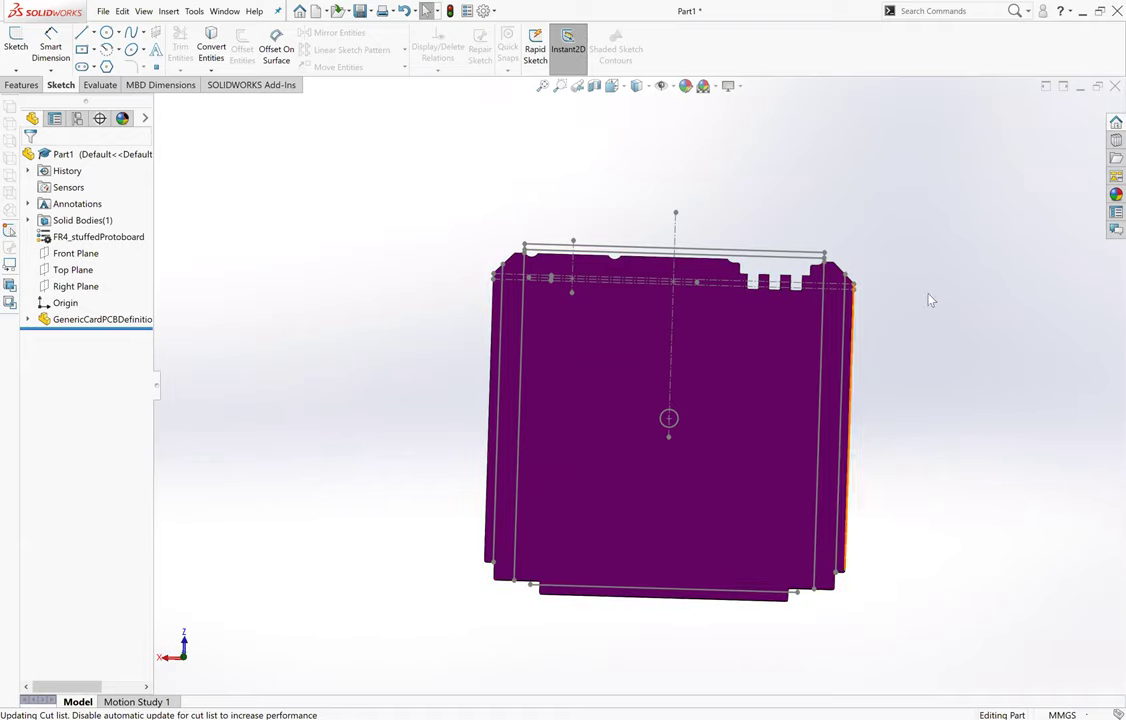
Step: Examine the card's chamfered corners, rounded cutouts, notched connector edge, centre circle and surrounding reference sketch lines
{"action": "middle_click_drag", "start_coordinate": [868, 348], "coordinate": [898, 376]}
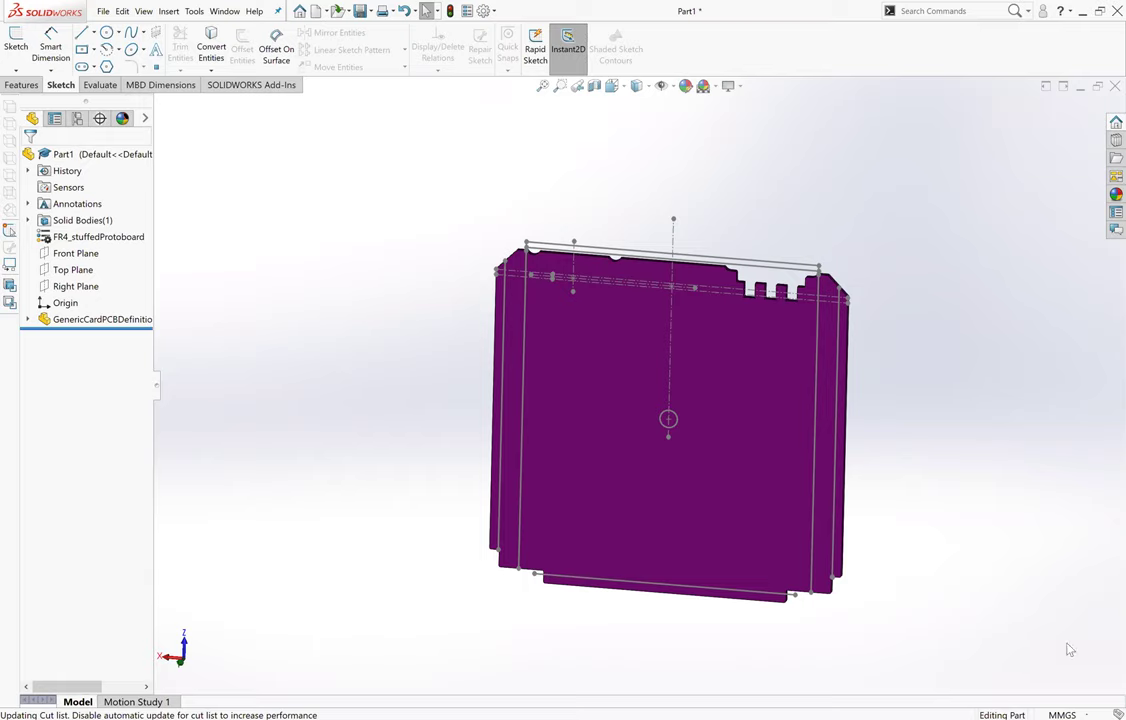
{"action": "middle_click_drag", "start_coordinate": [439, 361], "coordinate": [470, 312]}
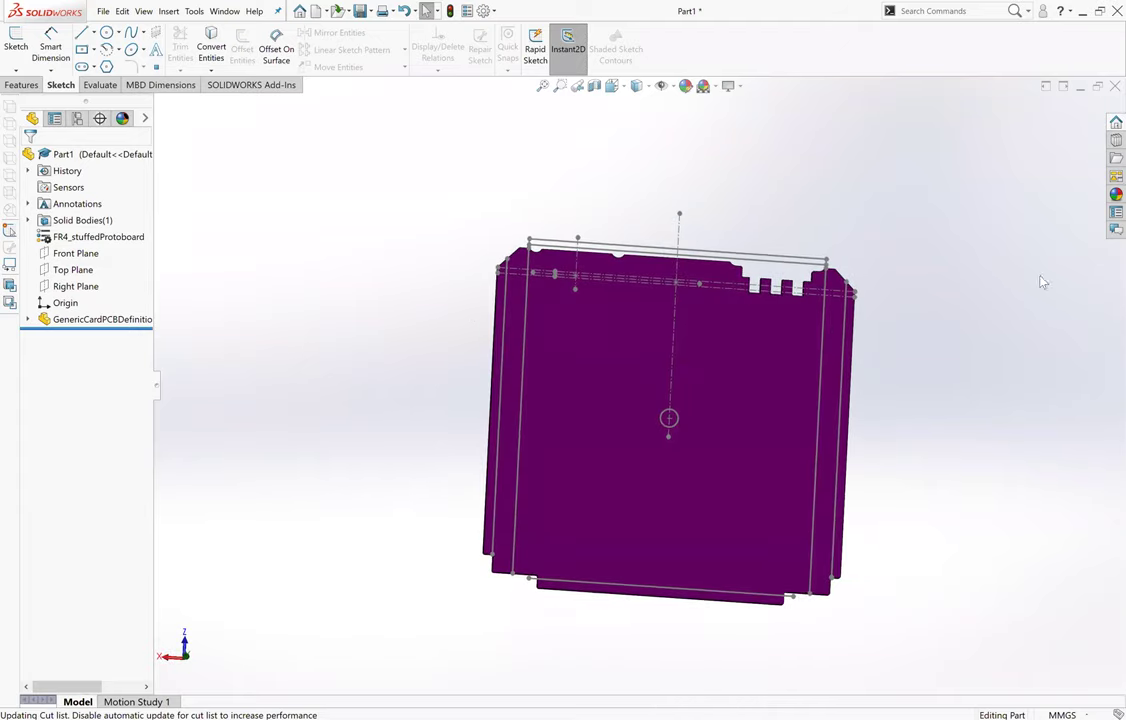
{"action": "scroll", "coordinate": [480, 222], "scroll_direction": "down", "scroll_amount": 3}
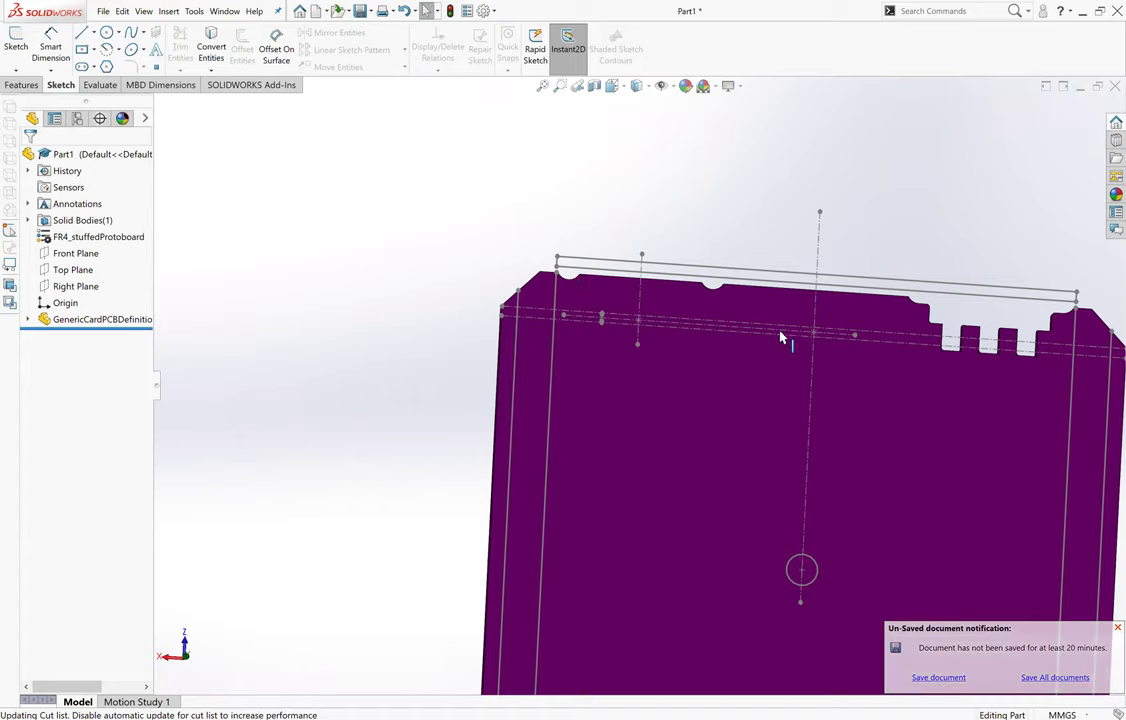
{"action": "scroll", "coordinate": [782, 335], "scroll_direction": "up", "scroll_amount": 2}
{"action": "scroll", "coordinate": [1000, 350], "scroll_direction": "down", "scroll_amount": 2}
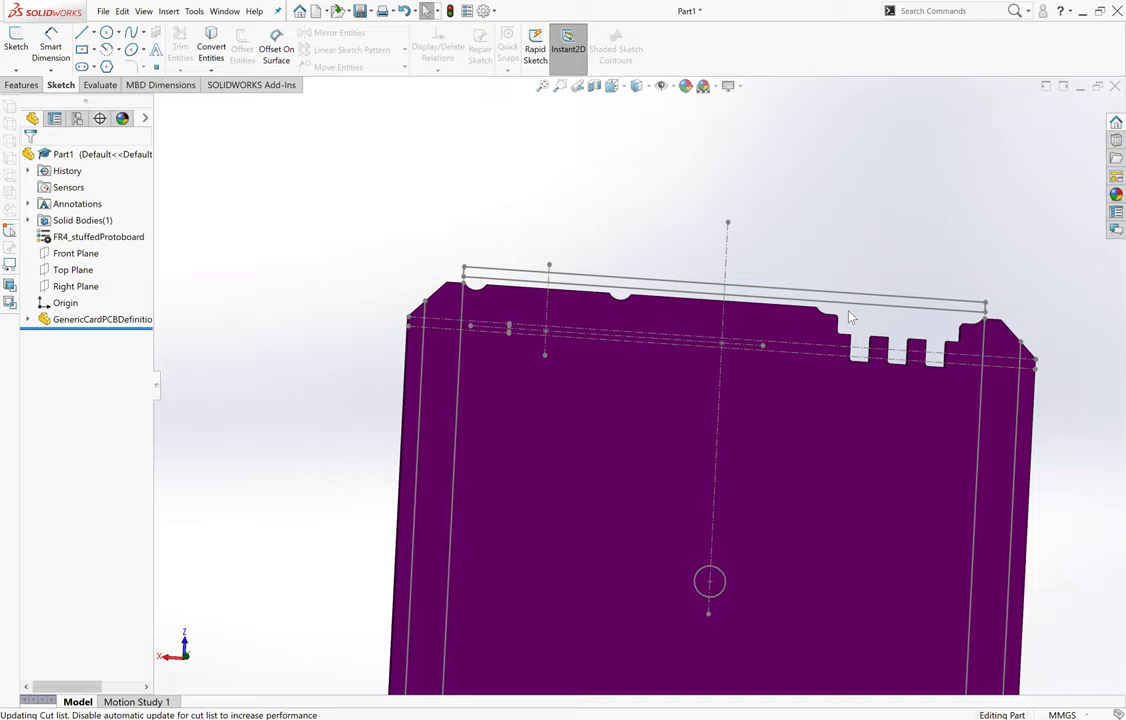
{"action": "scroll", "coordinate": [488, 302], "scroll_direction": "down", "scroll_amount": 1}
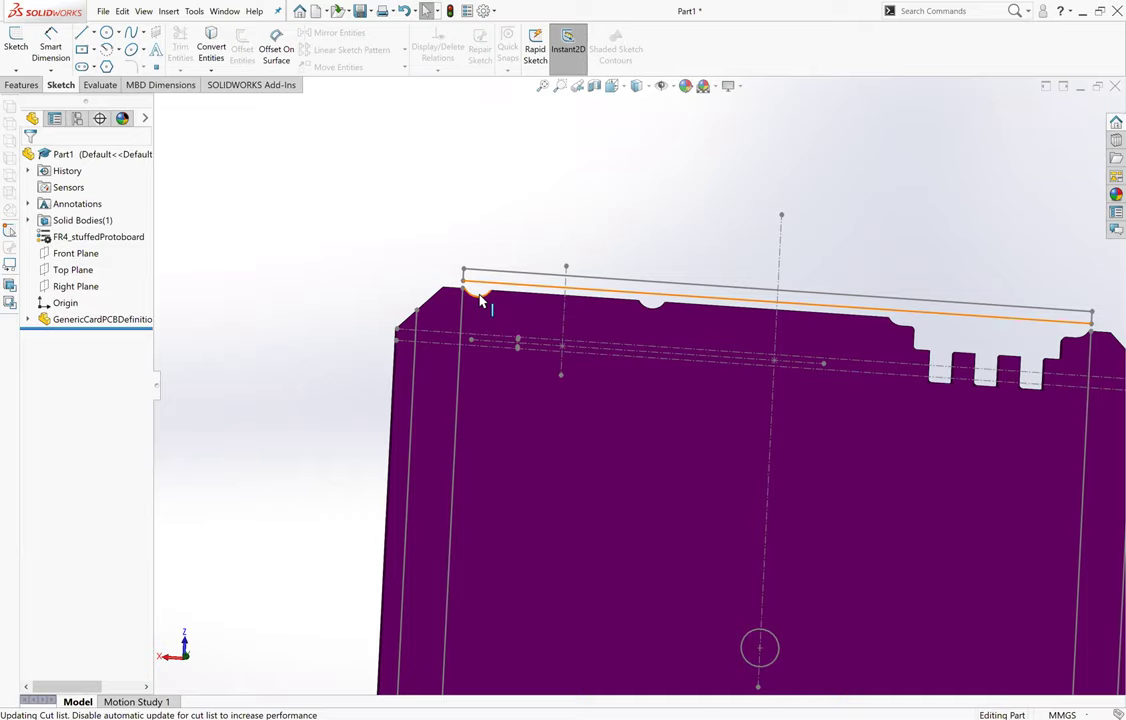
{"action": "scroll", "coordinate": [480, 302], "scroll_direction": "up", "scroll_amount": 3}
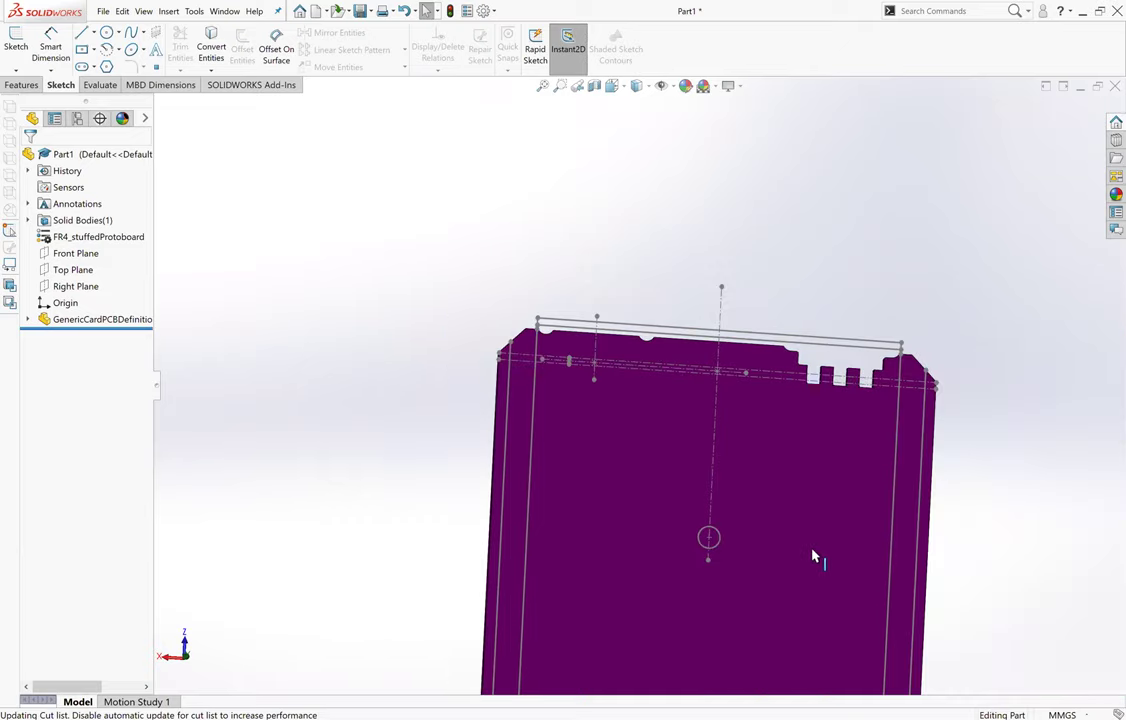
{"action": "scroll", "coordinate": [740, 470], "scroll_direction": "down", "scroll_amount": 2}
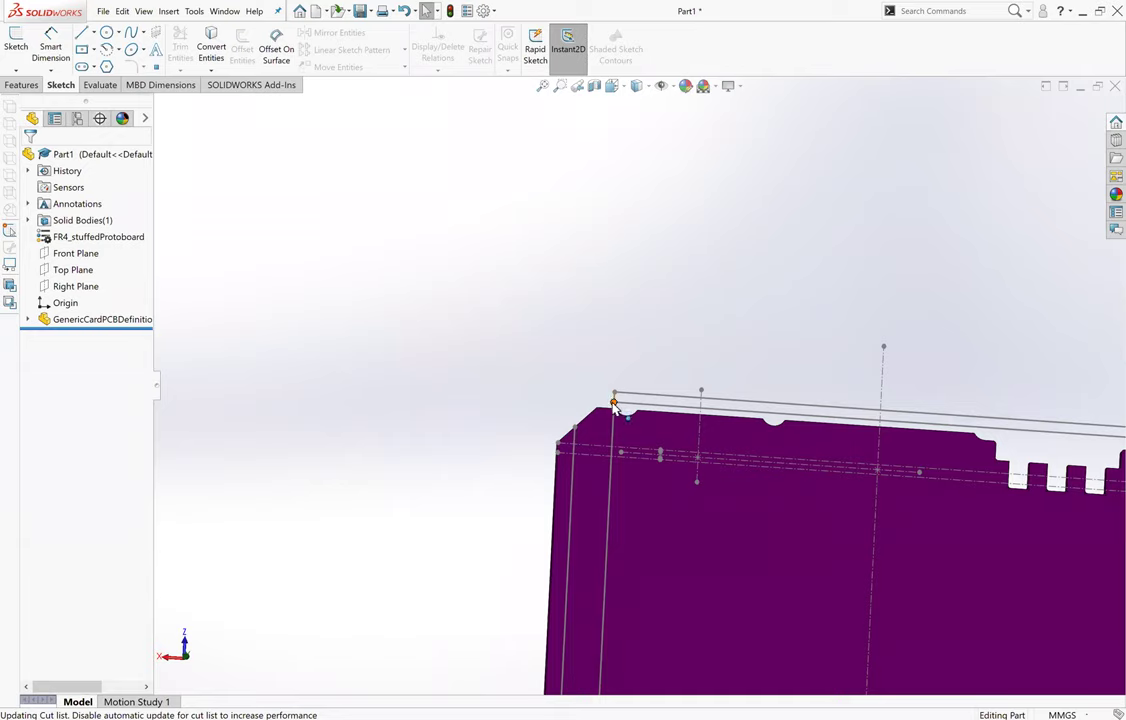
{"action": "scroll", "coordinate": [927, 393], "scroll_direction": "up", "scroll_amount": 3}
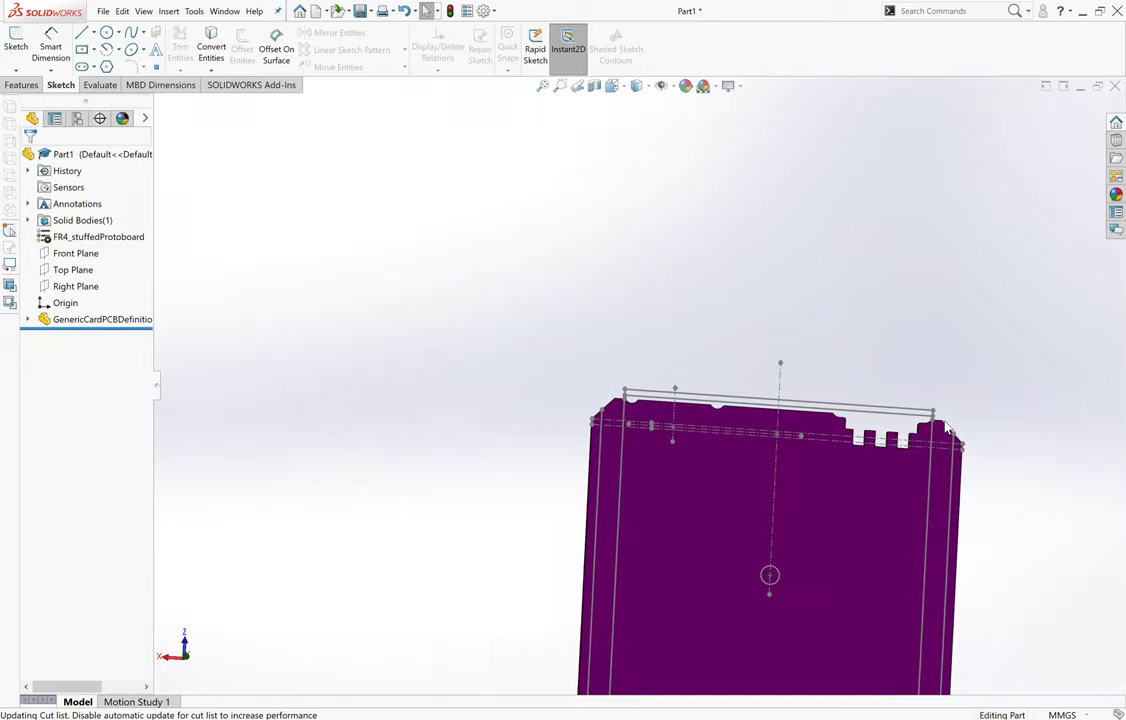
{"action": "scroll", "coordinate": [957, 477], "scroll_direction": "down", "scroll_amount": 2}
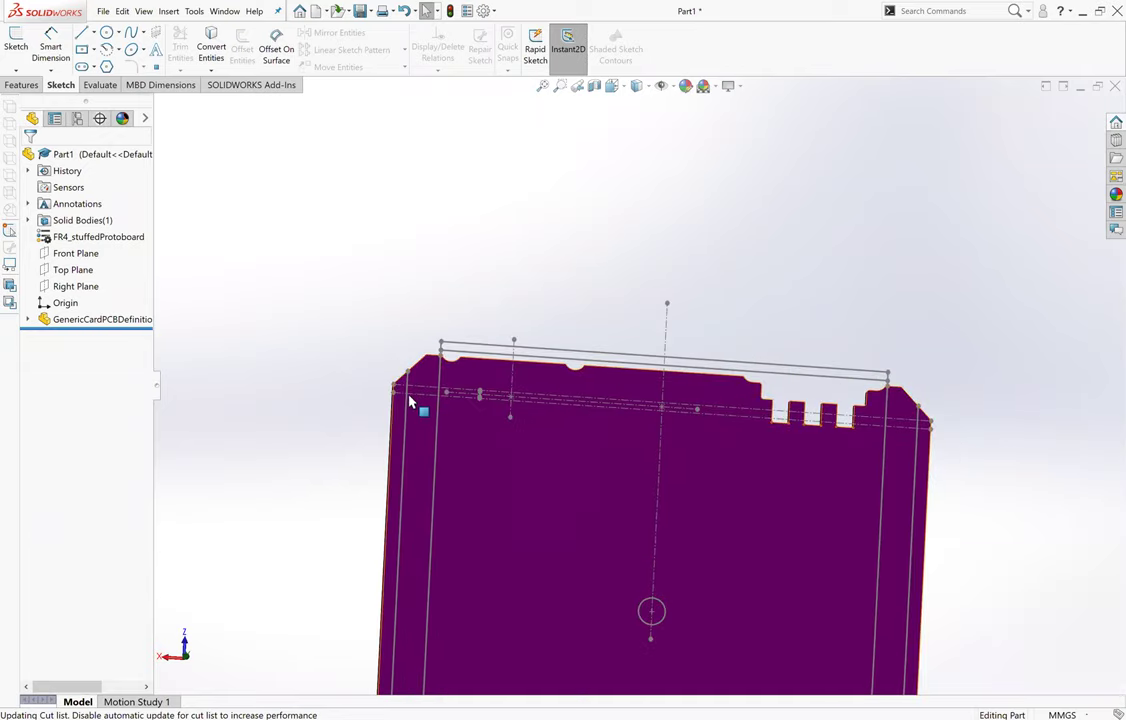
{"action": "scroll", "coordinate": [625, 444], "scroll_direction": "up", "scroll_amount": 3}
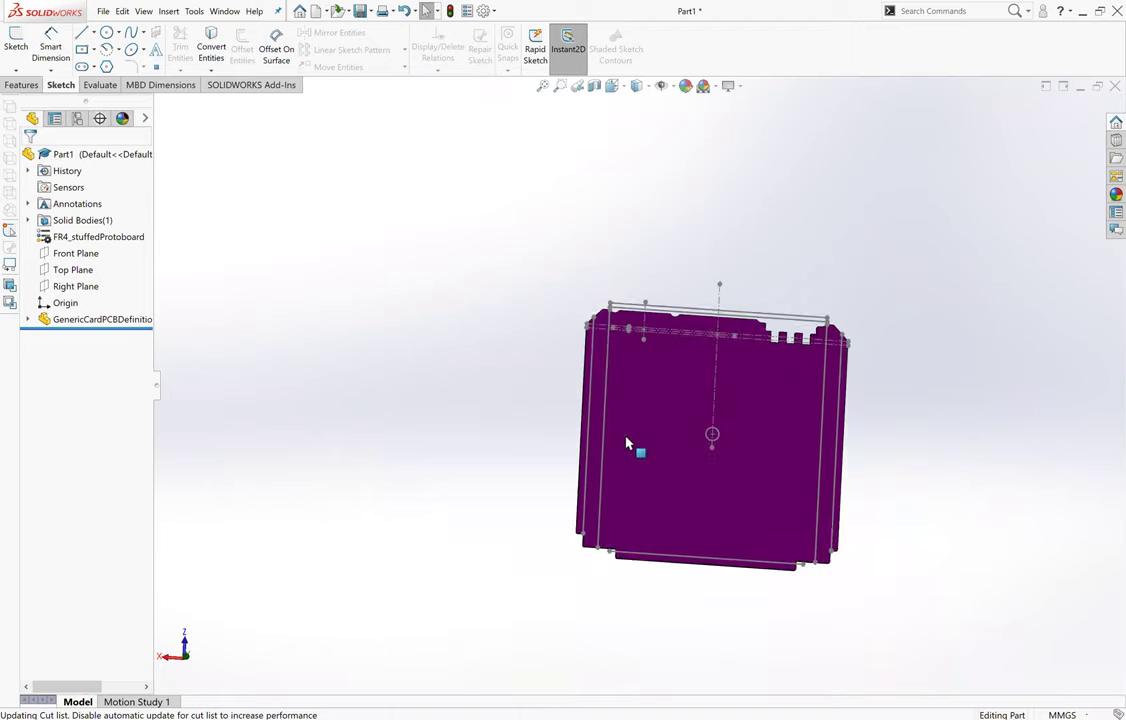
{"action": "scroll", "coordinate": [618, 442], "scroll_direction": "down", "scroll_amount": 2}
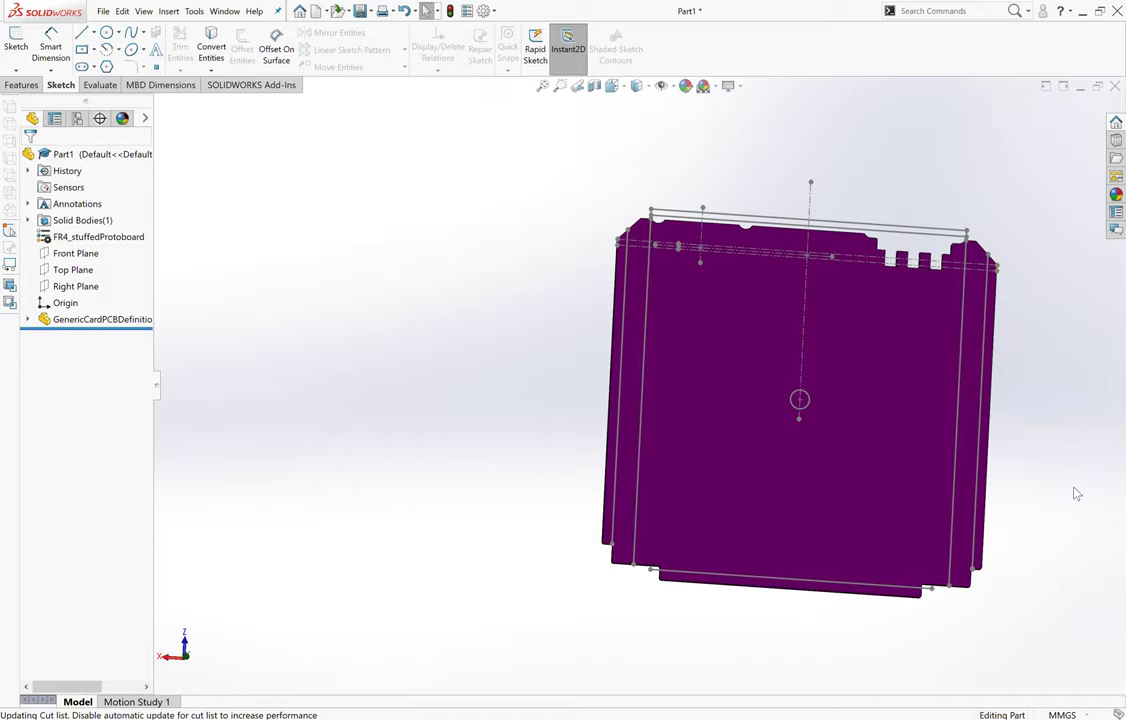
{"action": "scroll", "coordinate": [770, 226], "scroll_direction": "down", "scroll_amount": 4}
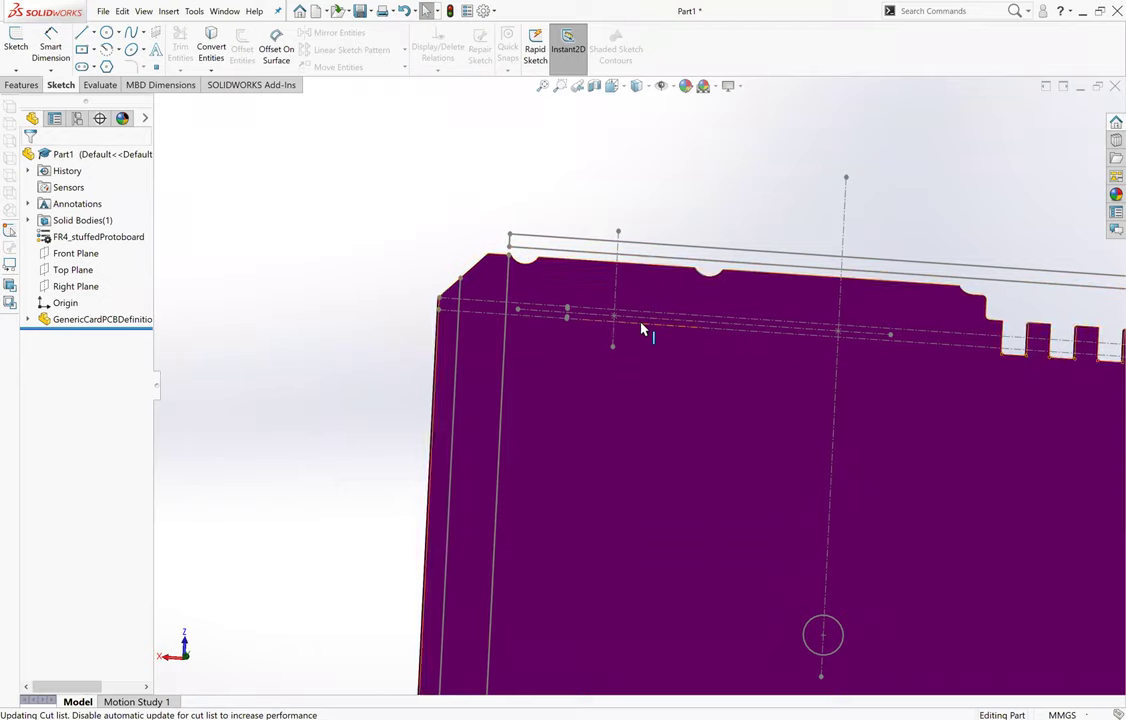
{"action": "scroll", "coordinate": [898, 300], "scroll_direction": "up", "scroll_amount": 3}
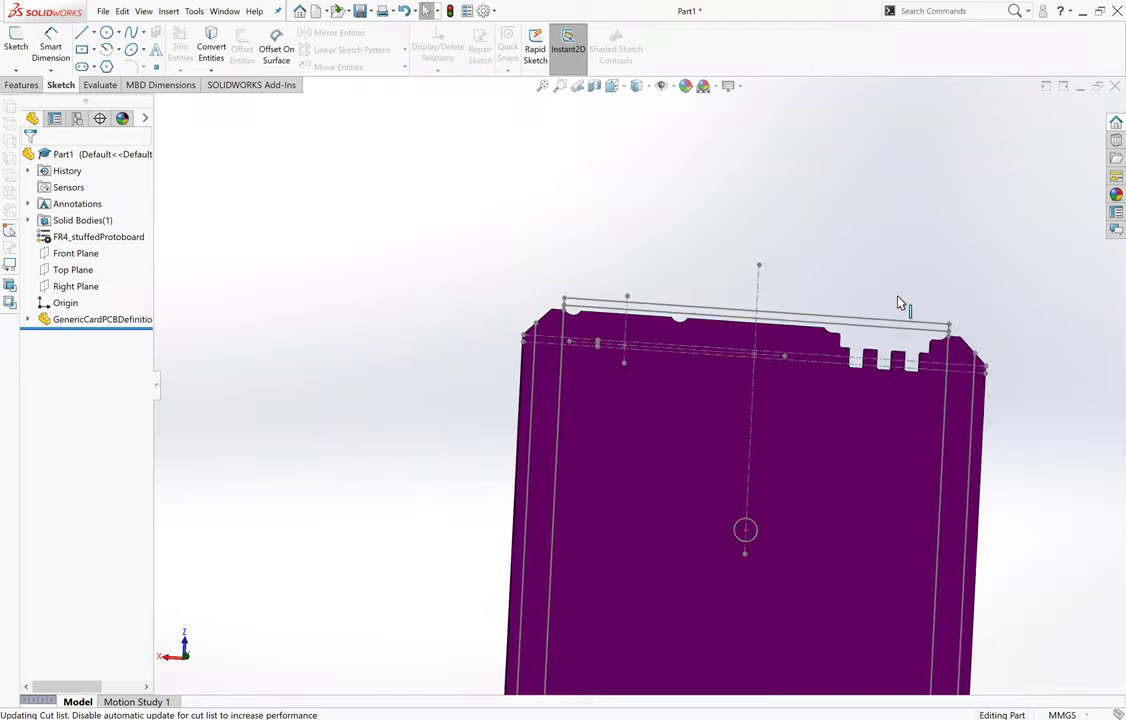
{"action": "scroll", "coordinate": [980, 275], "scroll_direction": "down", "scroll_amount": 3}
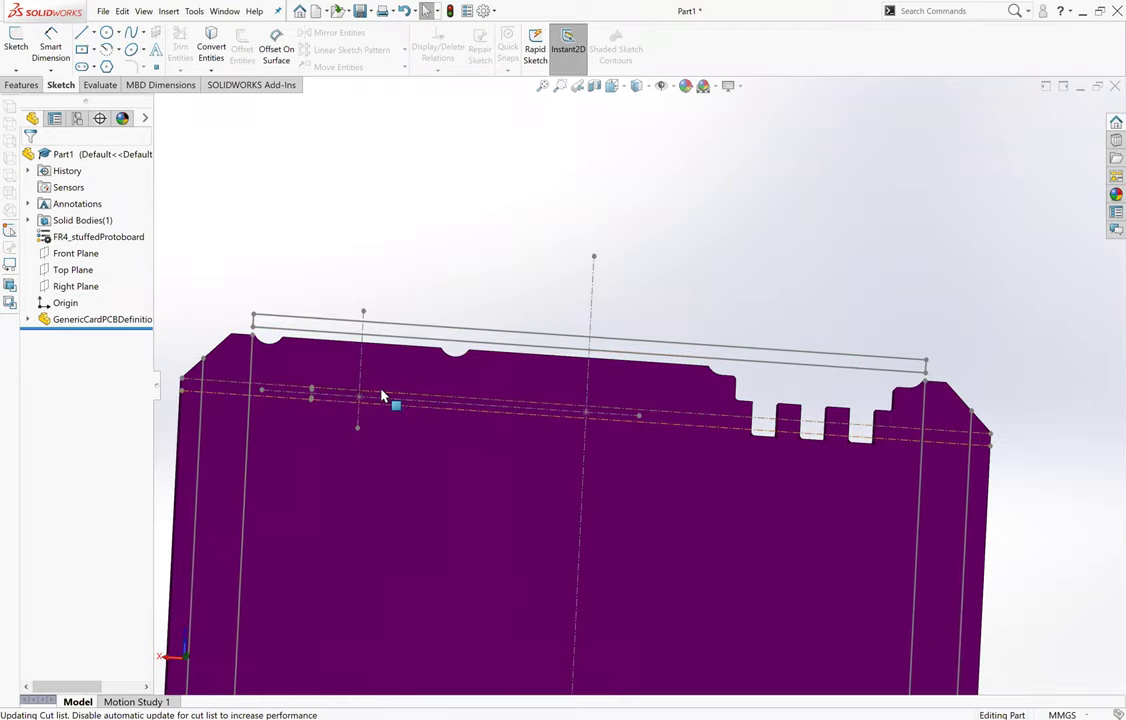
{"action": "scroll", "coordinate": [608, 515], "scroll_direction": "up", "scroll_amount": 3}
{"action": "scroll", "coordinate": [612, 505], "scroll_direction": "down", "scroll_amount": 3}
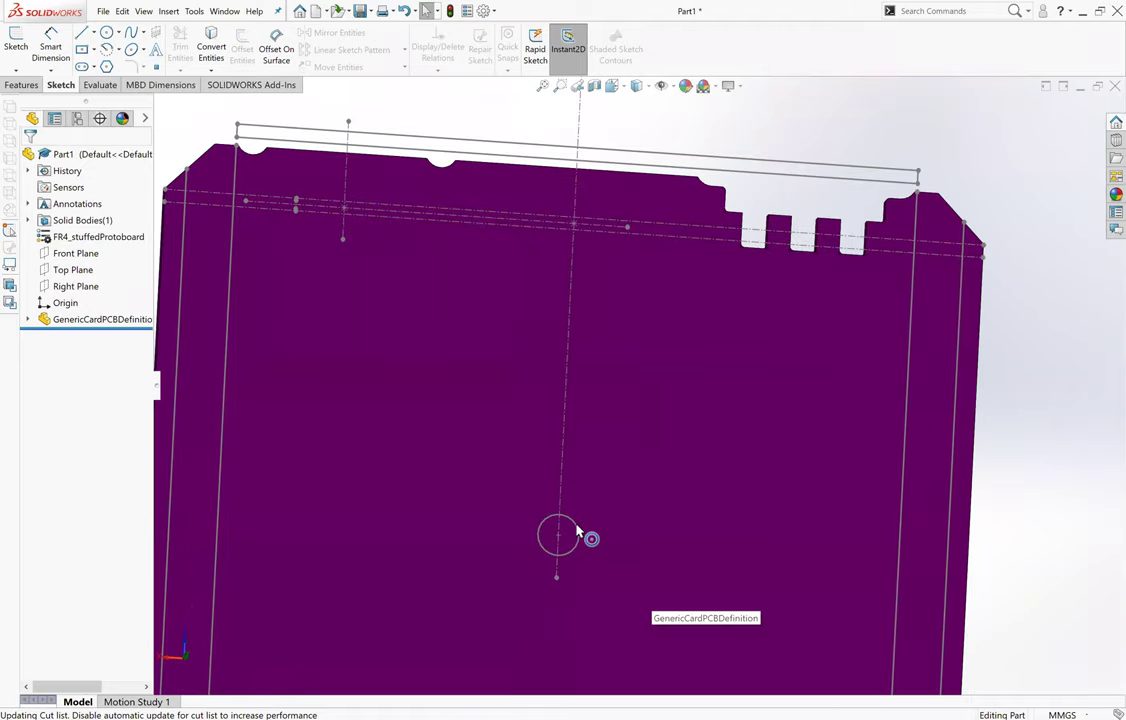
{"action": "scroll", "coordinate": [560, 505], "scroll_direction": "up", "scroll_amount": 3}
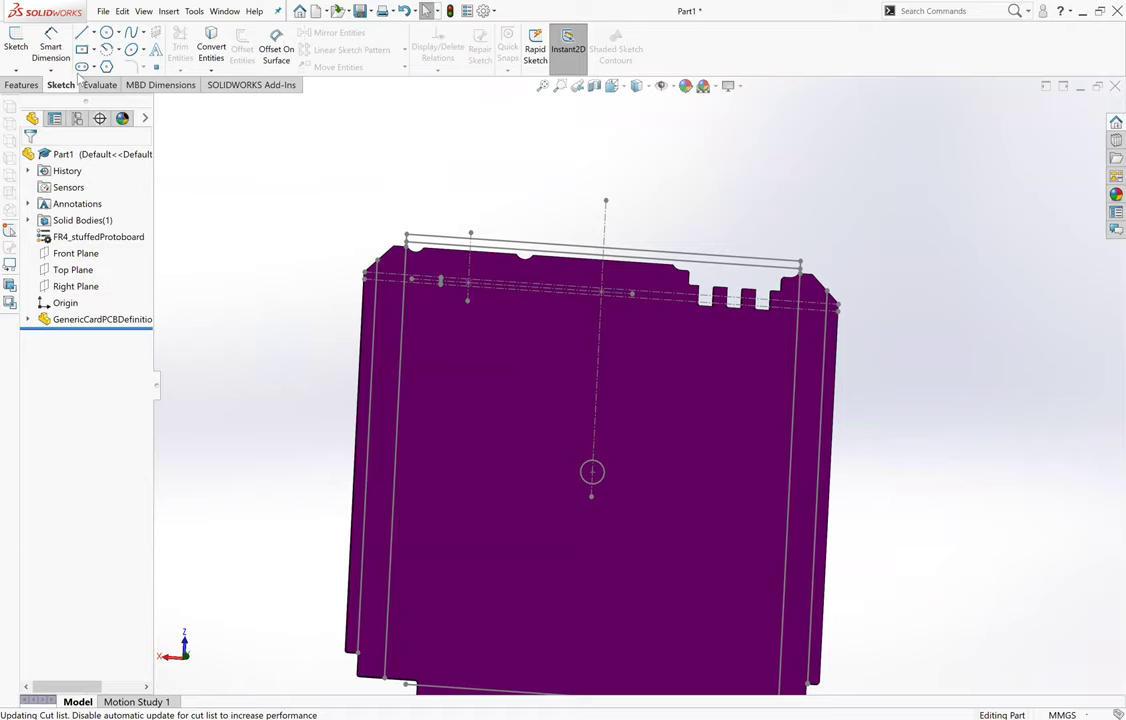
Step: Save the card part under the file name youtubecard
{"action": "left_click", "coordinate": [169, 12]}
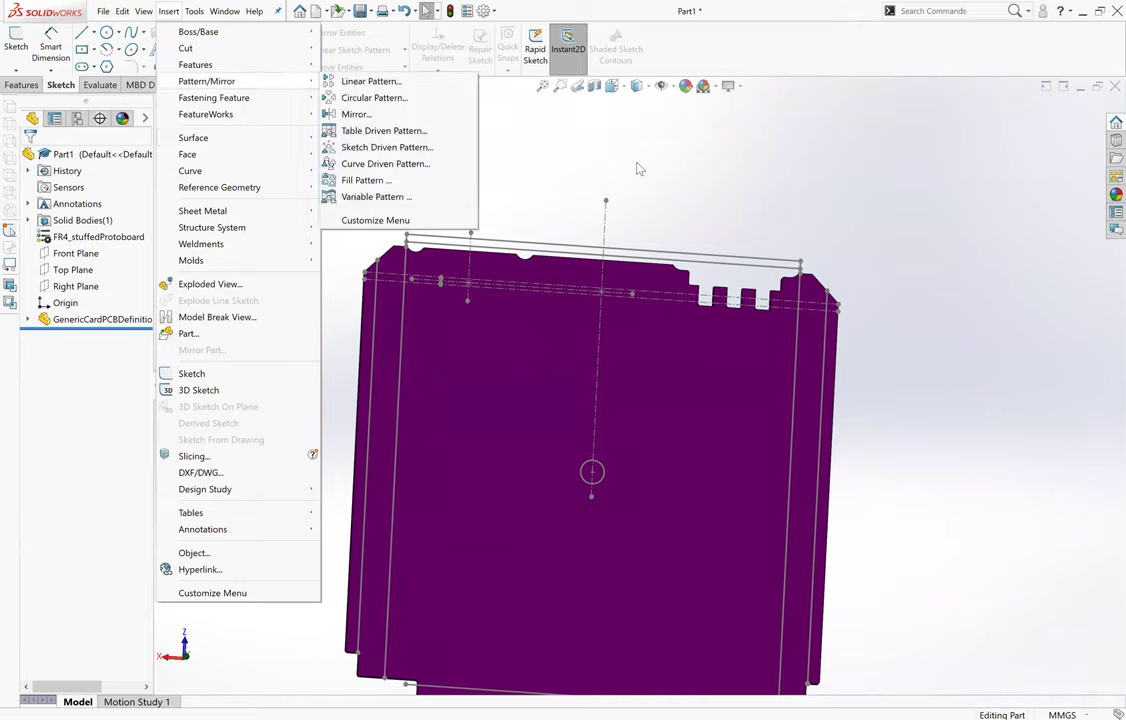
{"action": "left_click", "coordinate": [587, 217]}
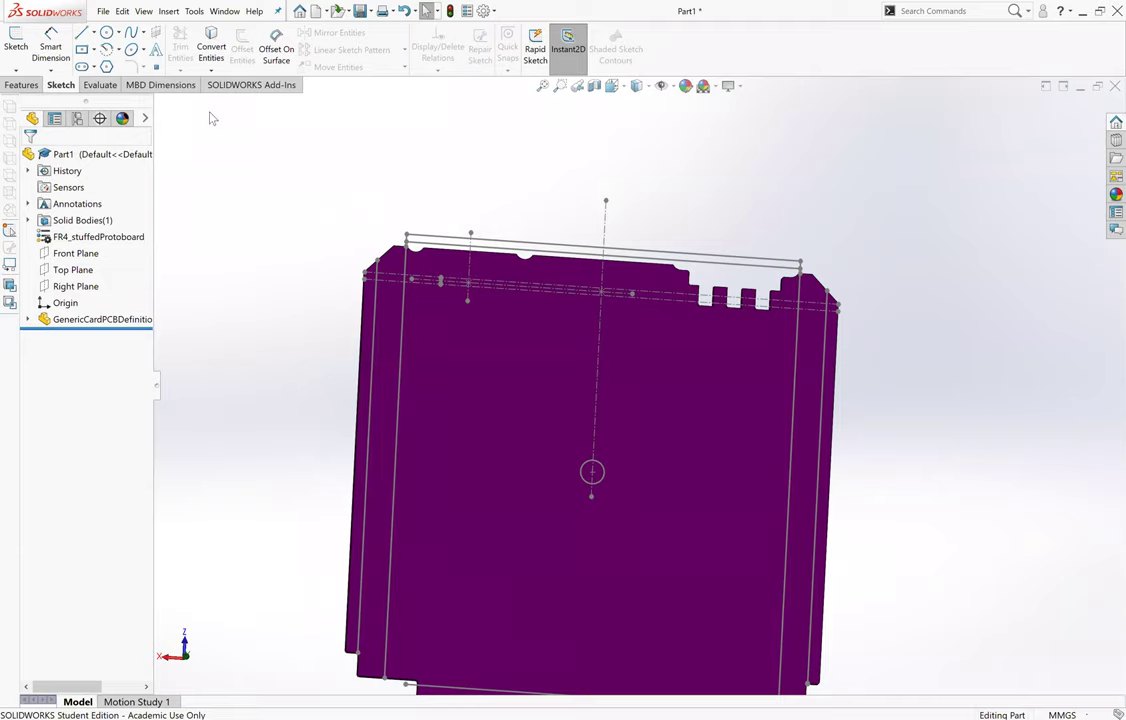
{"action": "left_click", "coordinate": [103, 11]}
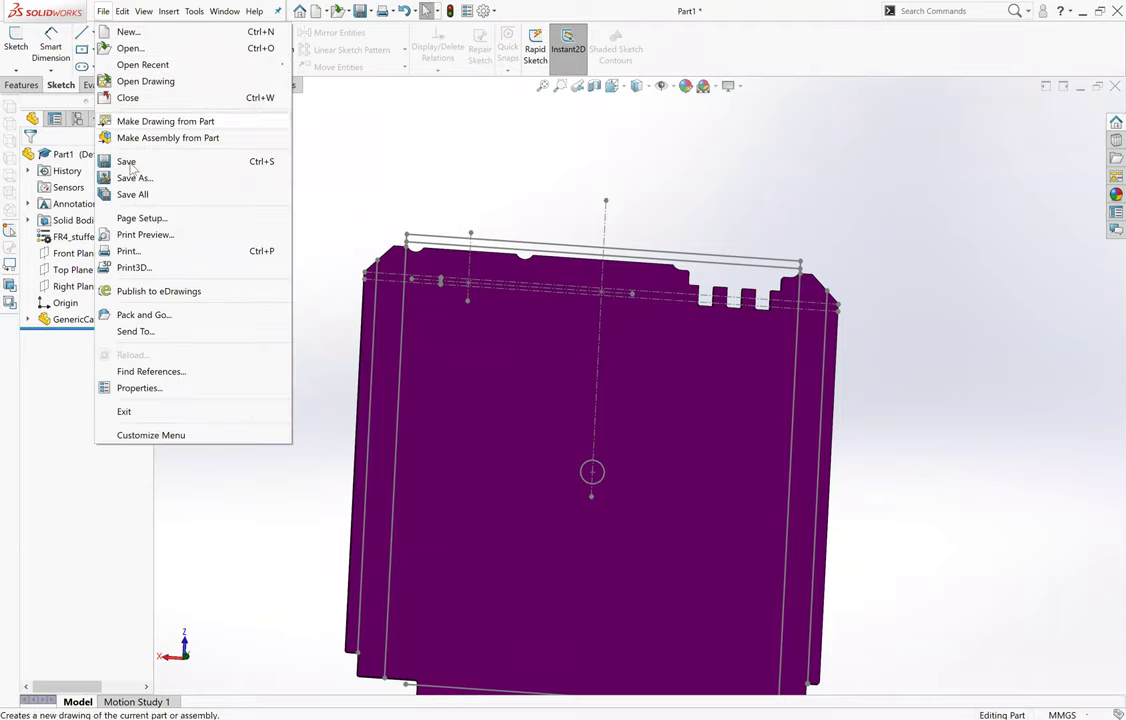
{"action": "left_click", "coordinate": [133, 178]}
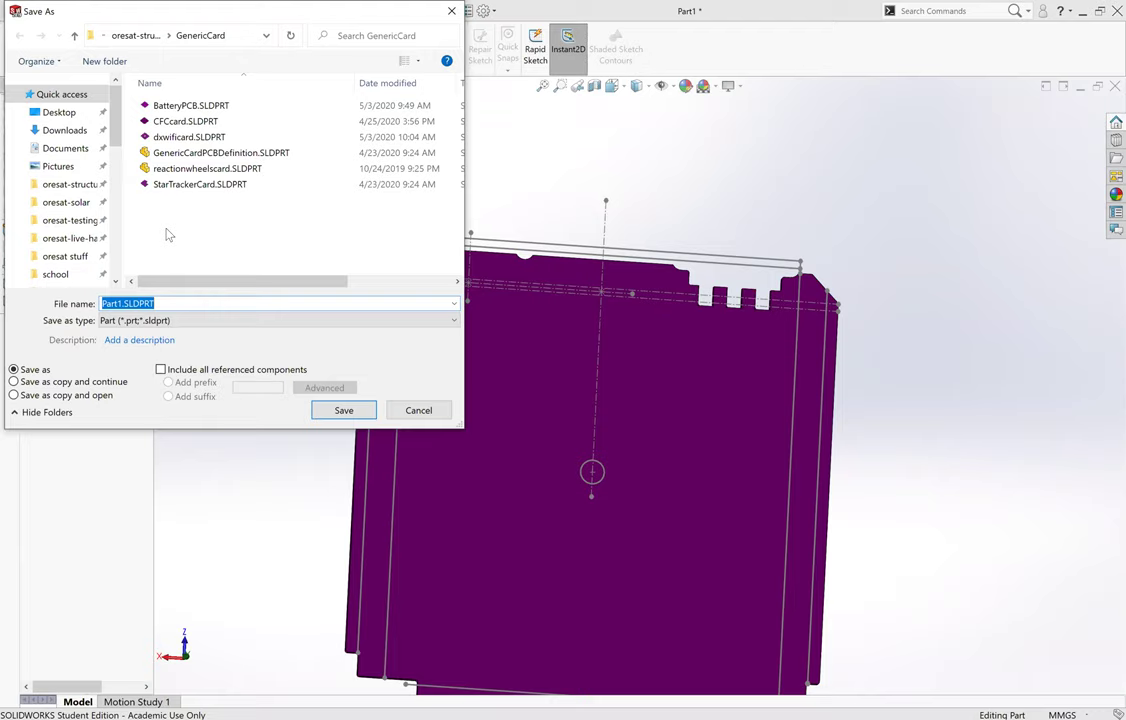
{"action": "type", "text": "or"}
{"action": "key", "text": "Return"}
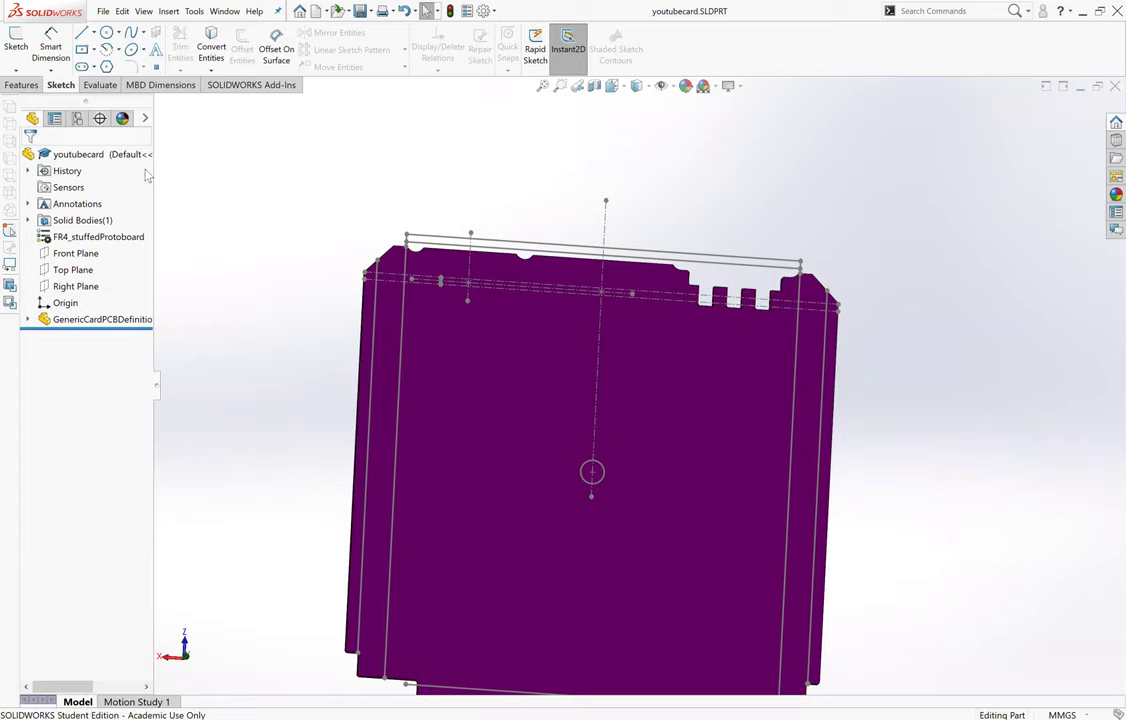
Step: Create a new assembly document
{"action": "left_click", "coordinate": [104, 12]}
{"action": "left_click", "coordinate": [340, 222]}
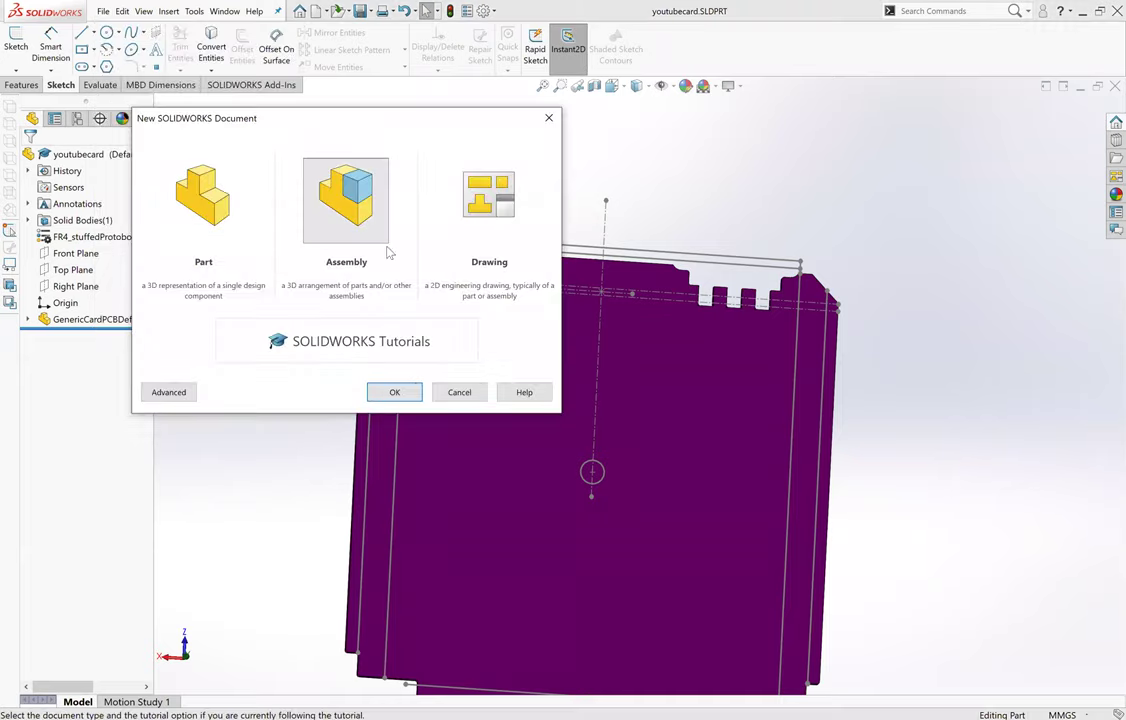
{"action": "left_click", "coordinate": [392, 391]}
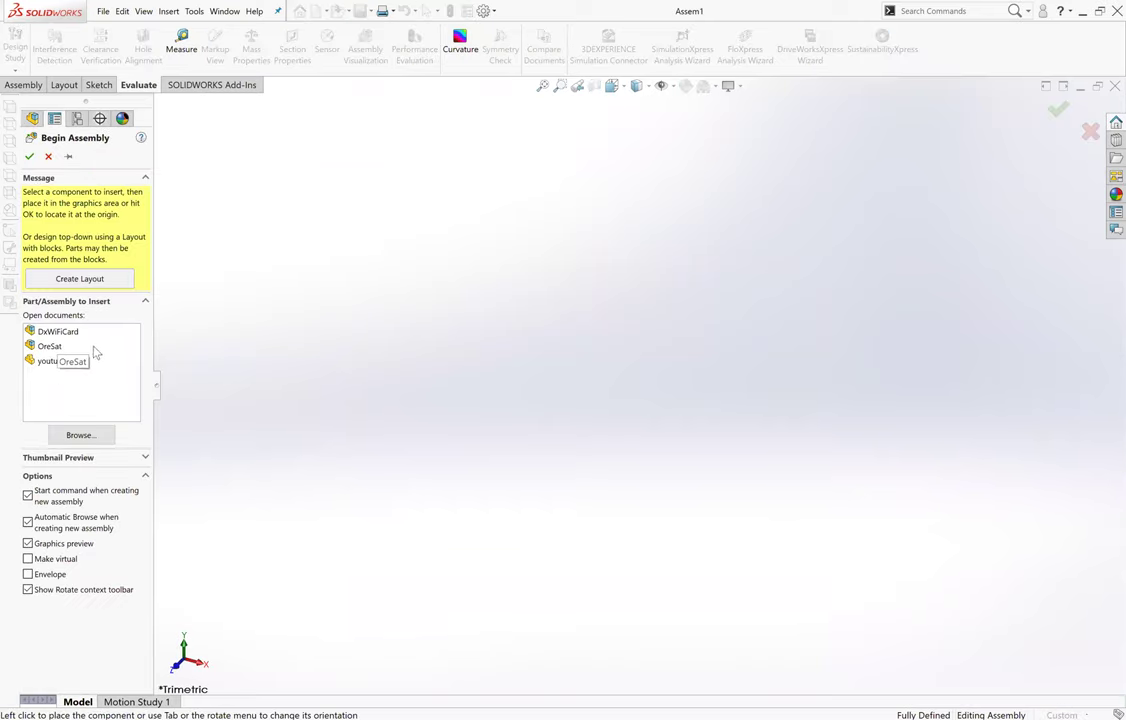
Step: Try to insert the youtubecard part in its Default configuration into the assembly, and view the card face-on
{"action": "left_click", "coordinate": [70, 360]}
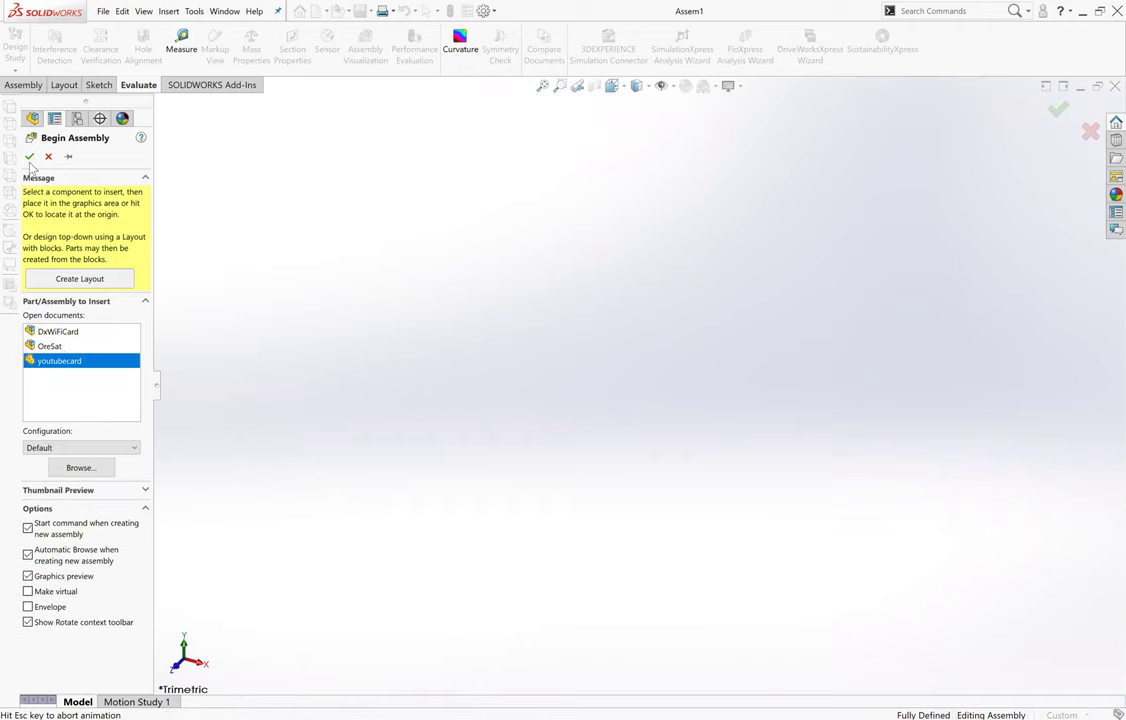
{"action": "left_click", "coordinate": [529, 317]}
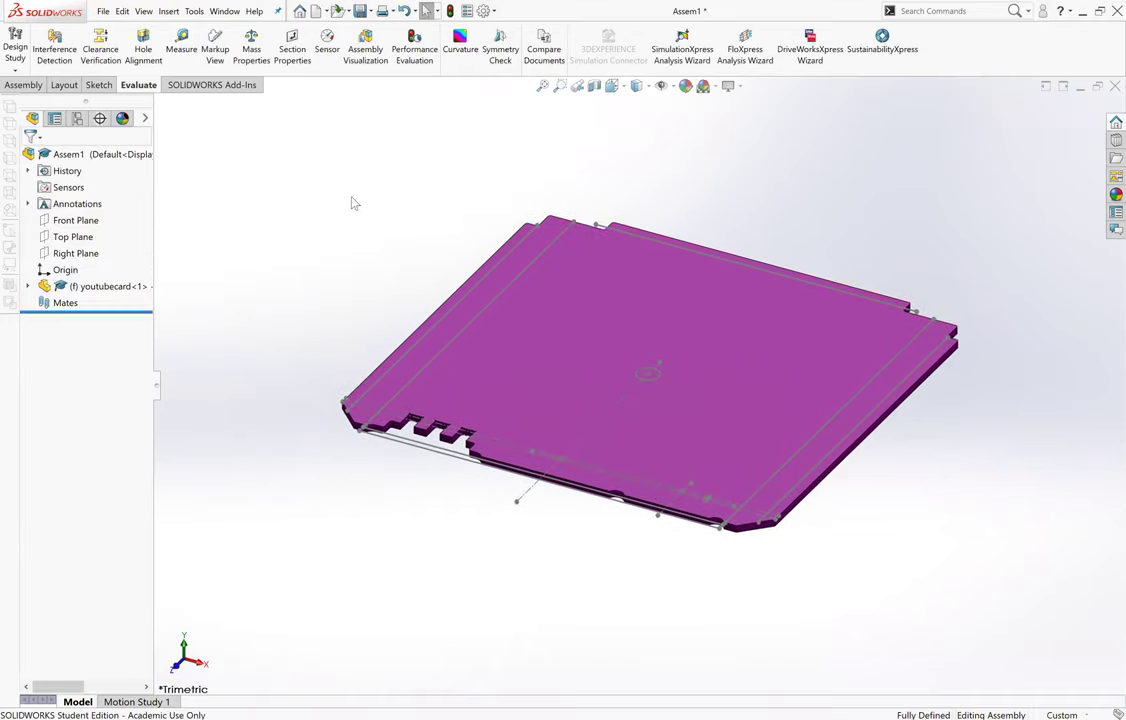
{"action": "left_click_drag", "start_coordinate": [729, 364], "coordinate": [384, 511]}
{"action": "middle_click_drag", "start_coordinate": [384, 511], "coordinate": [767, 264]}
{"action": "scroll", "coordinate": [535, 488], "scroll_direction": "up", "scroll_amount": 2}
{"action": "scroll", "coordinate": [464, 543], "scroll_direction": "down", "scroll_amount": 1}
{"action": "middle_click_drag", "start_coordinate": [434, 486], "coordinate": [428, 519]}
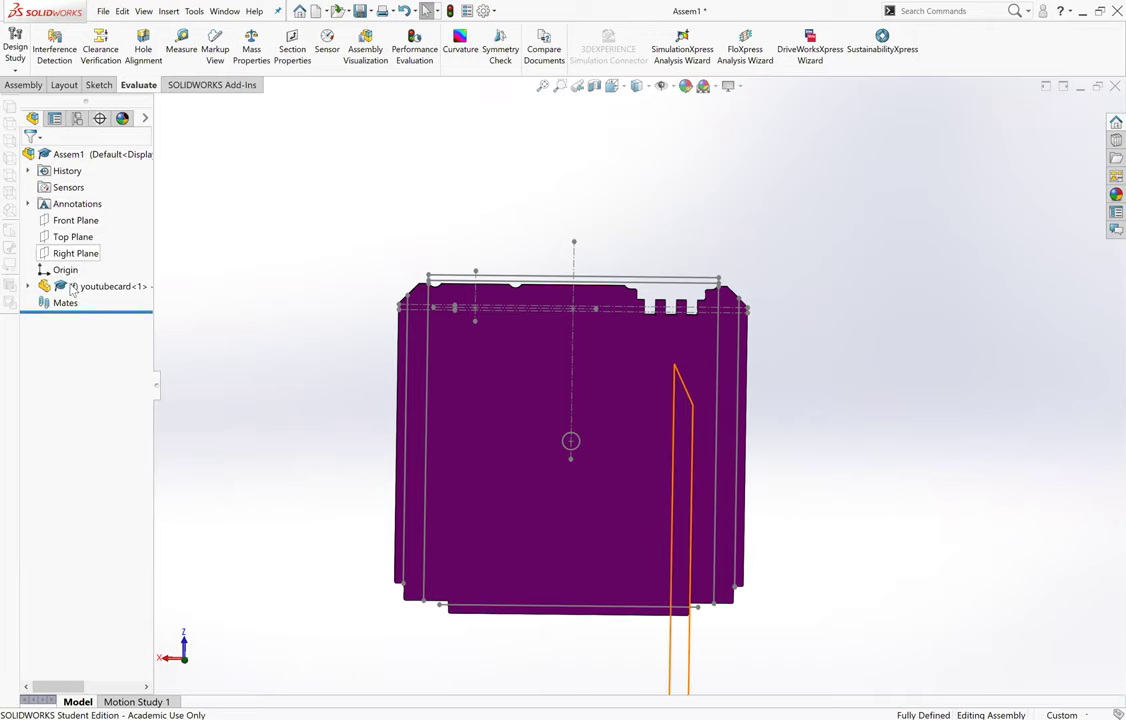
Step: Check the placed card's feature list and reference planes, and undo its insertion into the assembly
{"action": "left_click", "coordinate": [27, 286]}
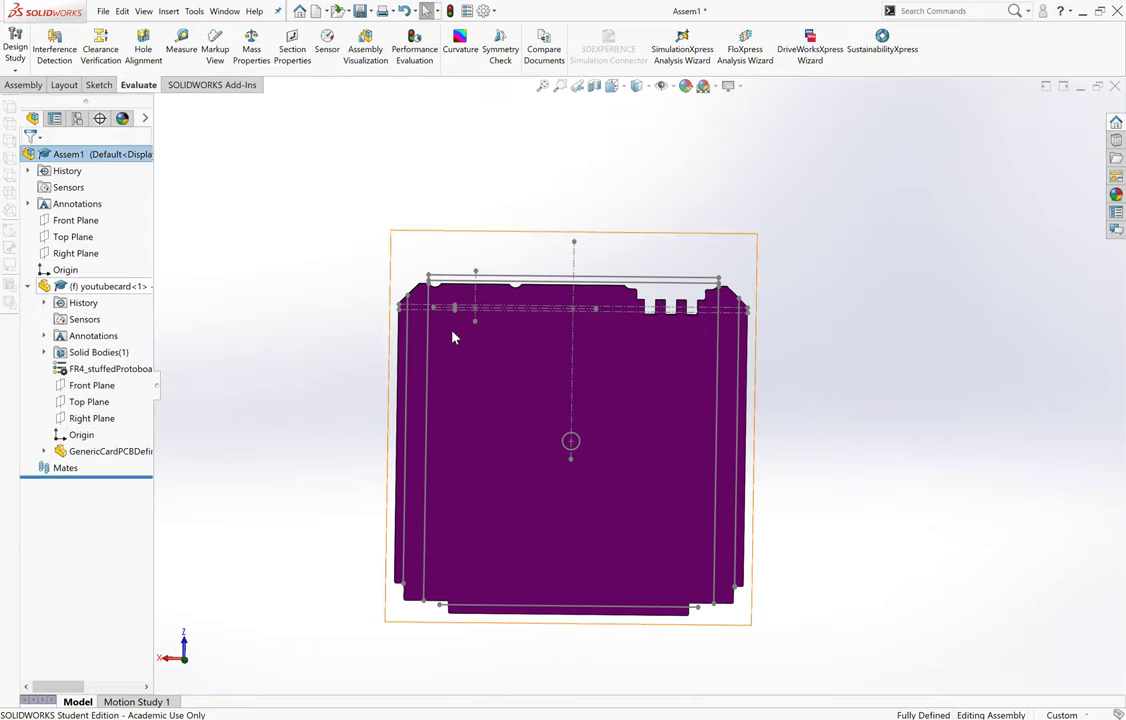
{"action": "scroll", "coordinate": [603, 369], "scroll_direction": "up", "scroll_amount": 3}
{"action": "left_click", "coordinate": [404, 11]}
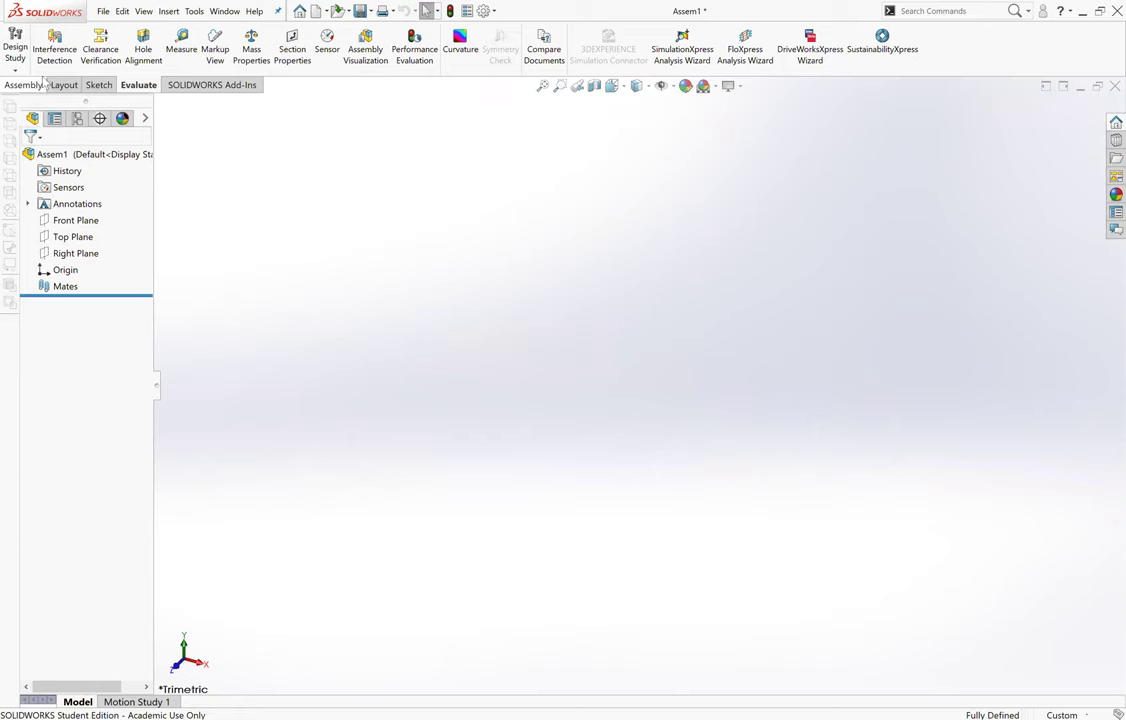
Step: Insert the open youtubecard part in its Default configuration at the assembly origin
{"action": "left_click", "coordinate": [40, 84]}
{"action": "left_click", "coordinate": [73, 50]}
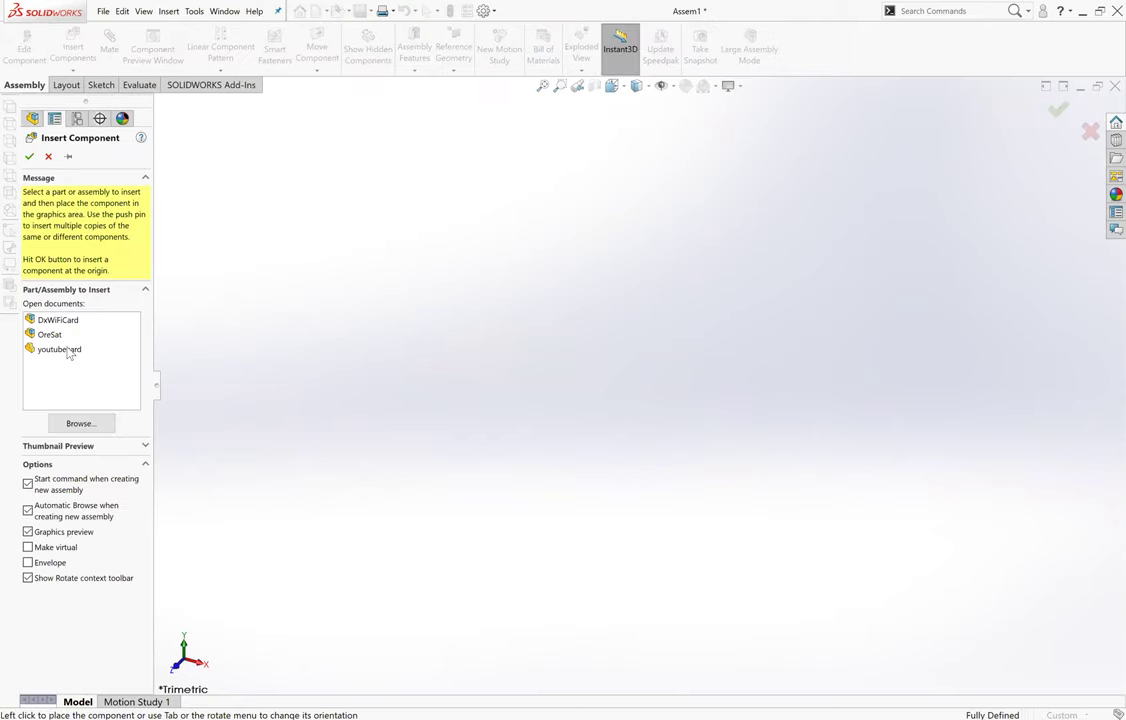
{"action": "left_click", "coordinate": [69, 350]}
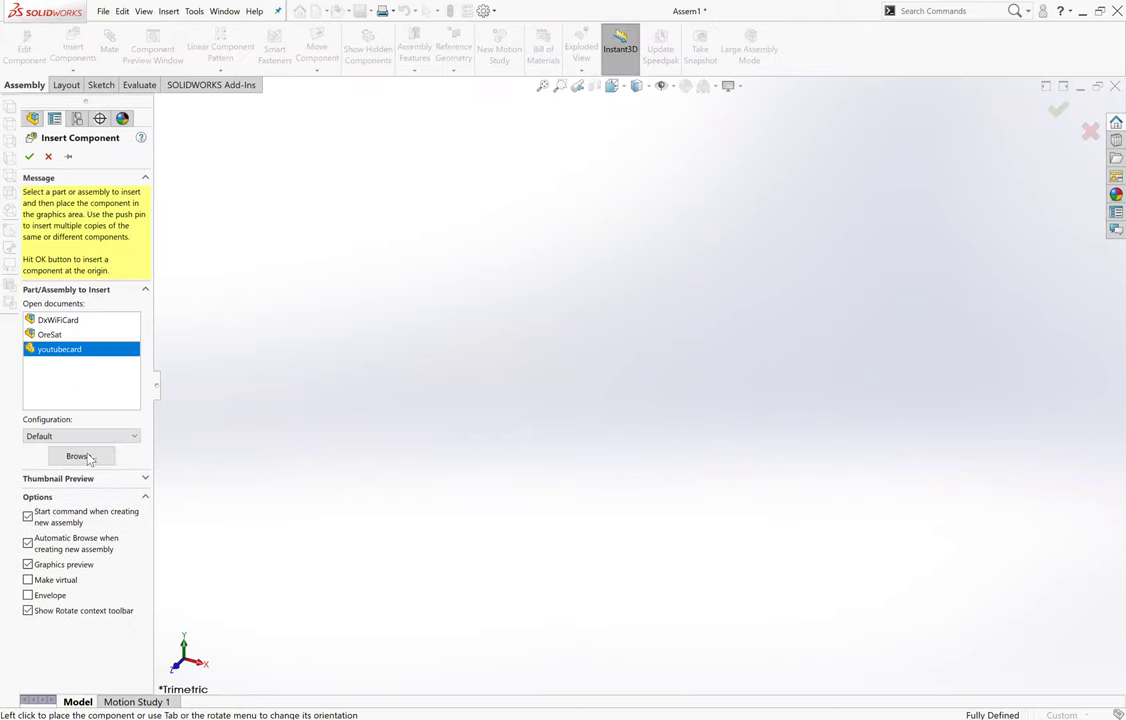
{"action": "left_click", "coordinate": [30, 157]}
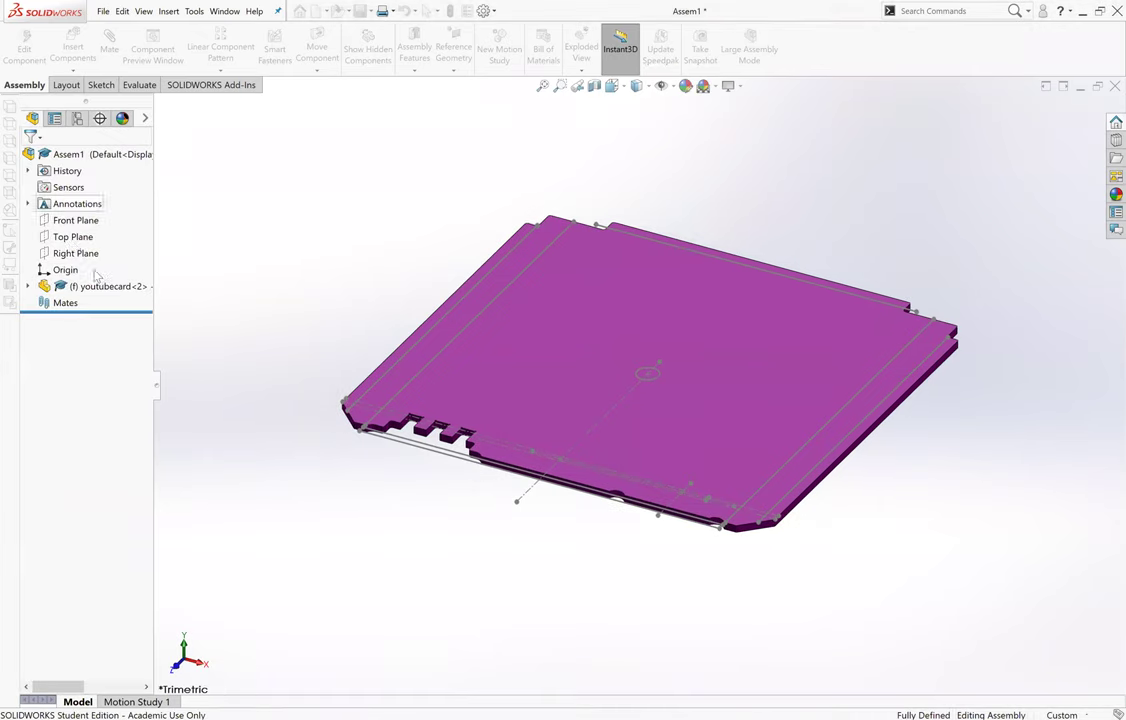
Step: Check the card's orientation from several angles and view its opposite face straight on, around the notched connector edge
{"action": "middle_click_drag", "start_coordinate": [284, 347], "coordinate": [130, 283]}
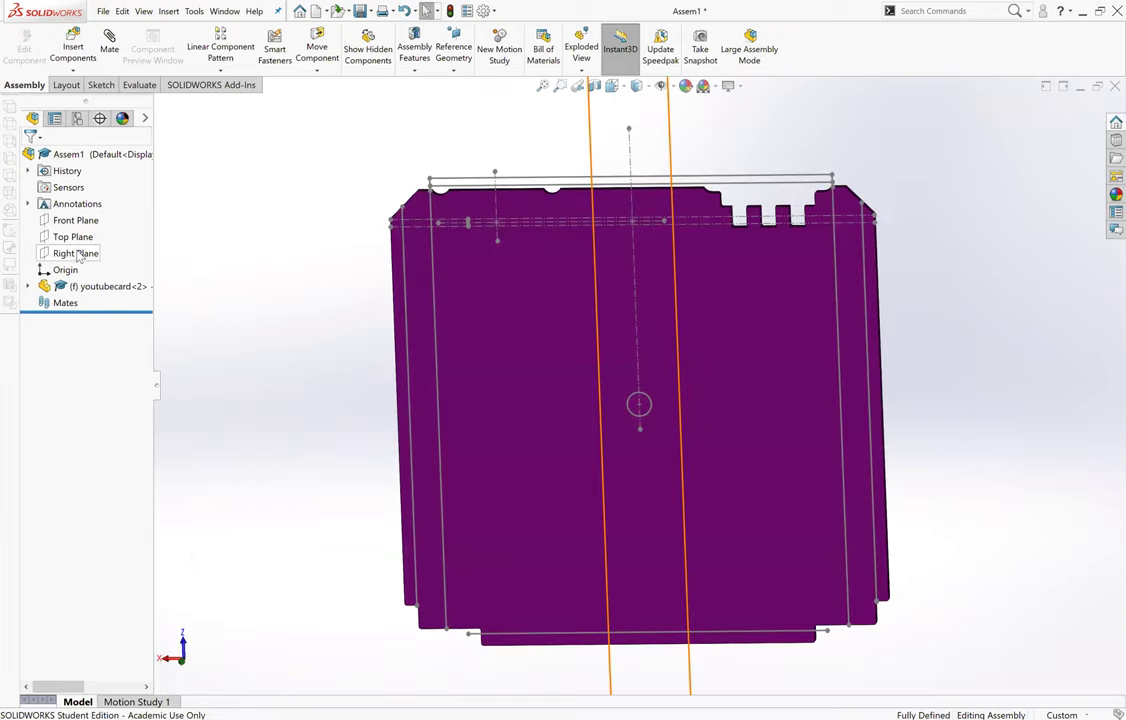
{"action": "middle_click_drag", "start_coordinate": [377, 306], "coordinate": [160, 575]}
{"action": "middle_click_drag", "start_coordinate": [340, 432], "coordinate": [741, 245]}
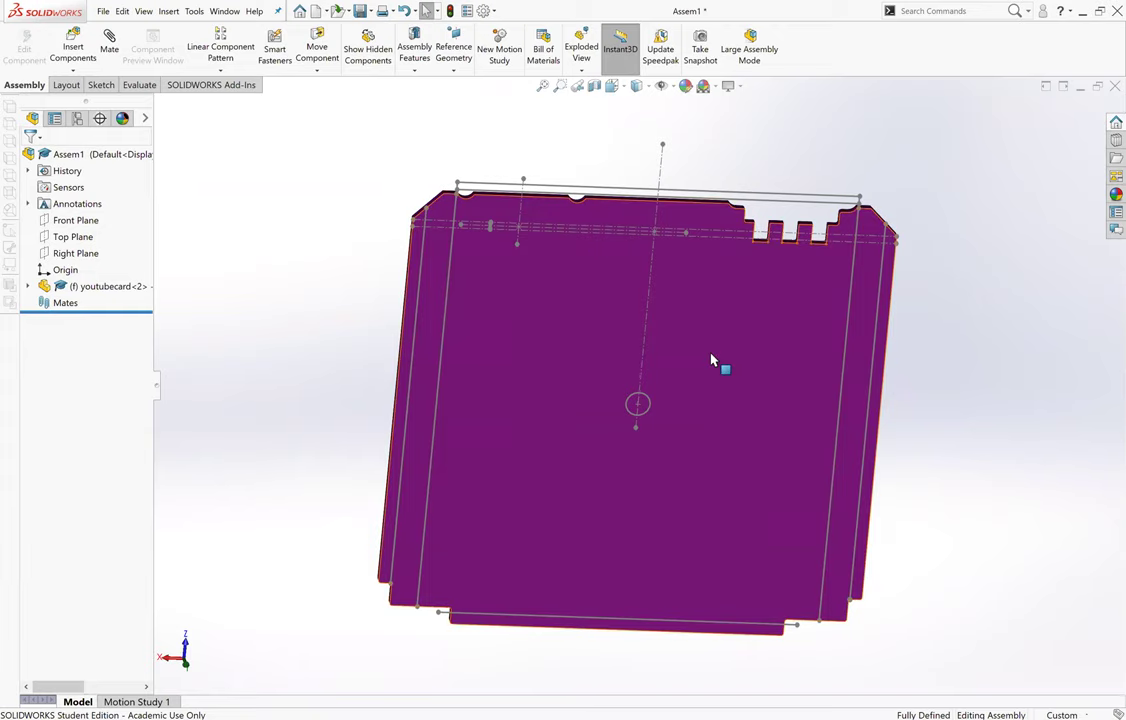
{"action": "key", "text": "ctrl+8"}
{"action": "scroll", "coordinate": [607, 273], "scroll_direction": "down", "scroll_amount": 3}
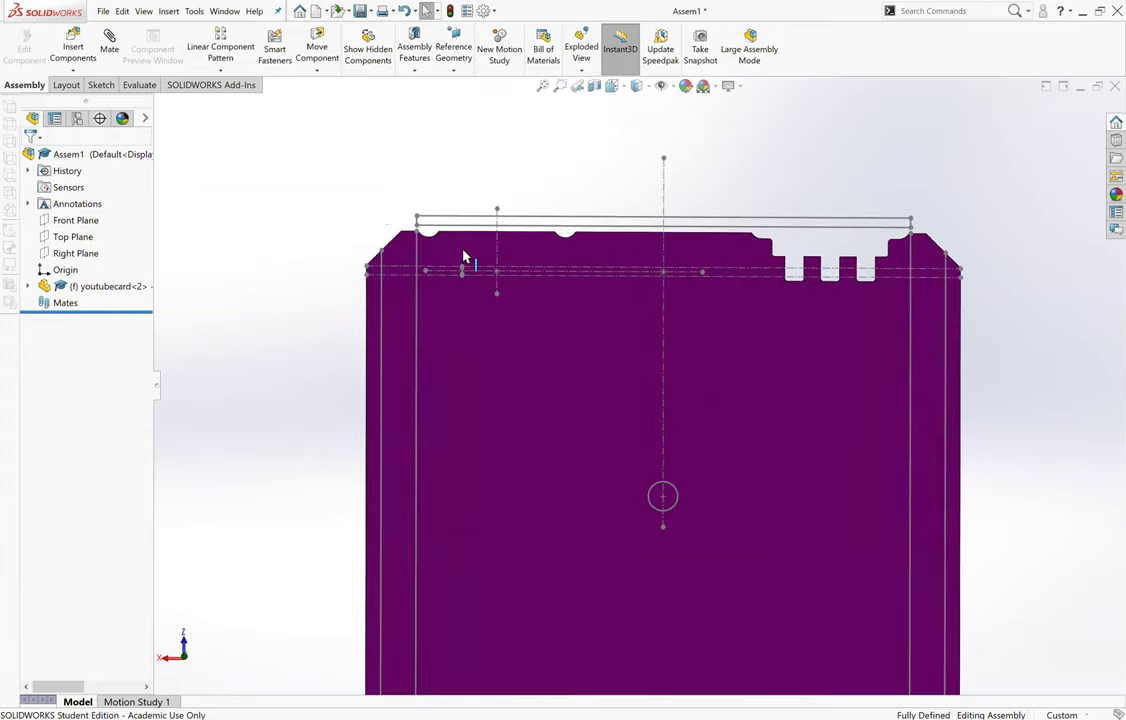
Step: Try to insert the part _TFM_120_01_L_D_RA_pins_4.sldprt from the oresat-structure COTS folder into the assembly
{"action": "left_click", "coordinate": [168, 11]}
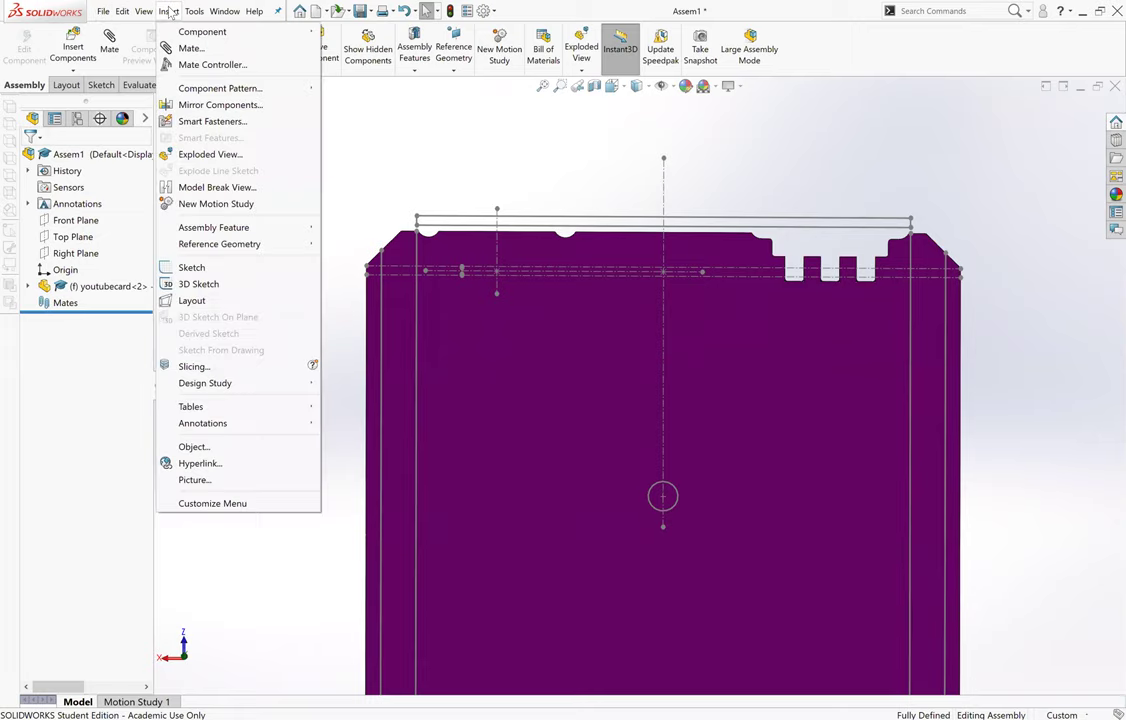
{"action": "mouse_move", "coordinate": [177, 40]}
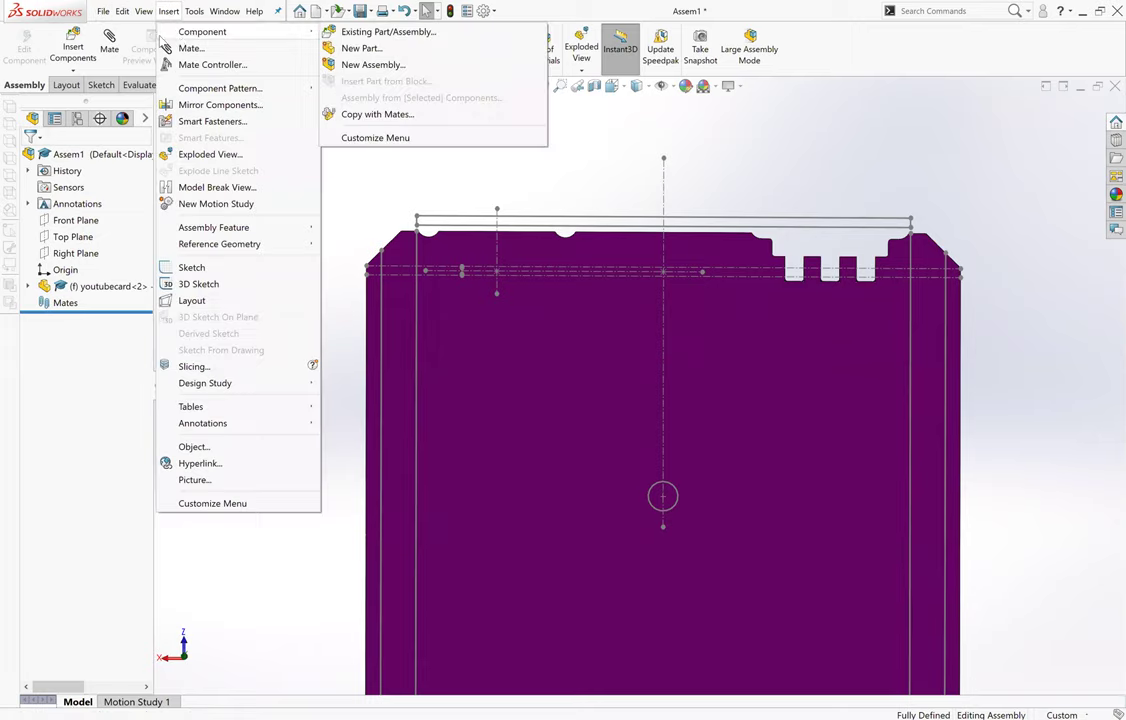
{"action": "left_click", "coordinate": [340, 31]}
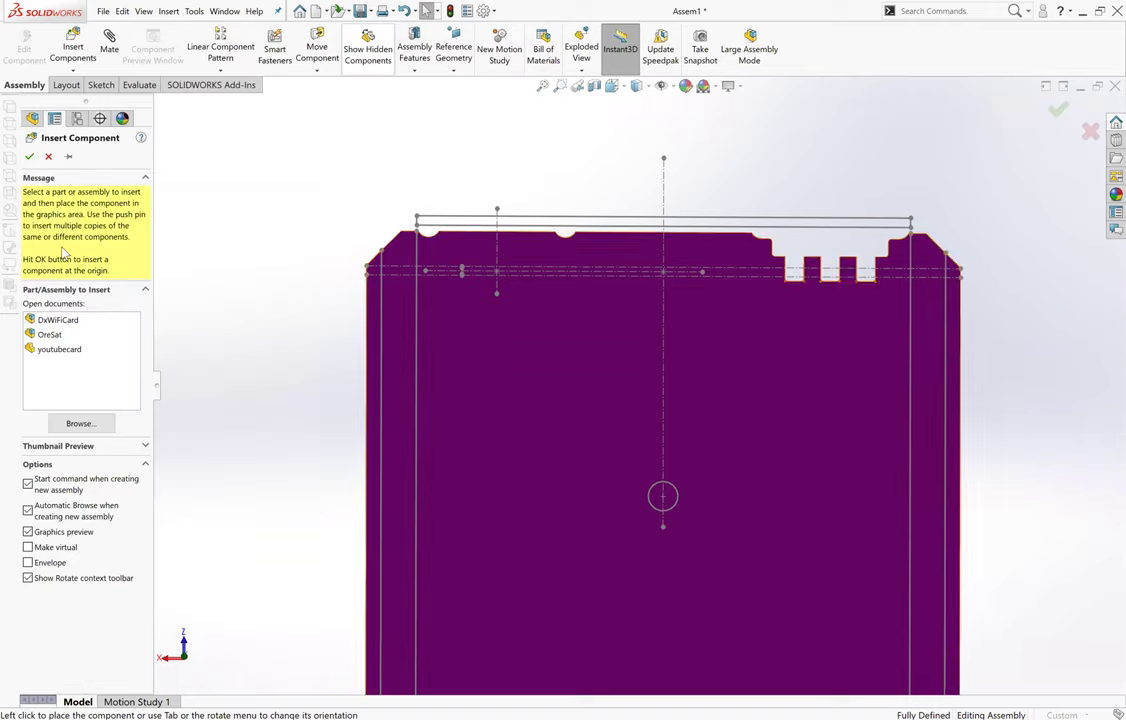
{"action": "left_click", "coordinate": [82, 424]}
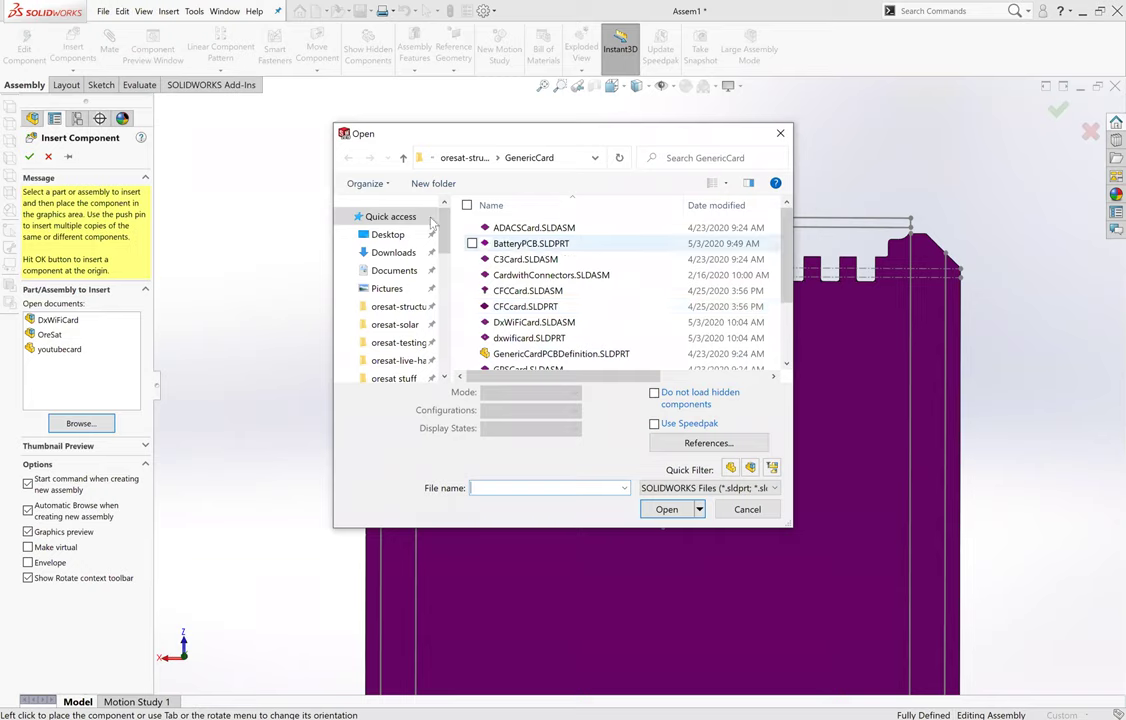
{"action": "scroll", "coordinate": [520, 243], "scroll_direction": "down", "scroll_amount": 2}
{"action": "left_click", "coordinate": [403, 159]}
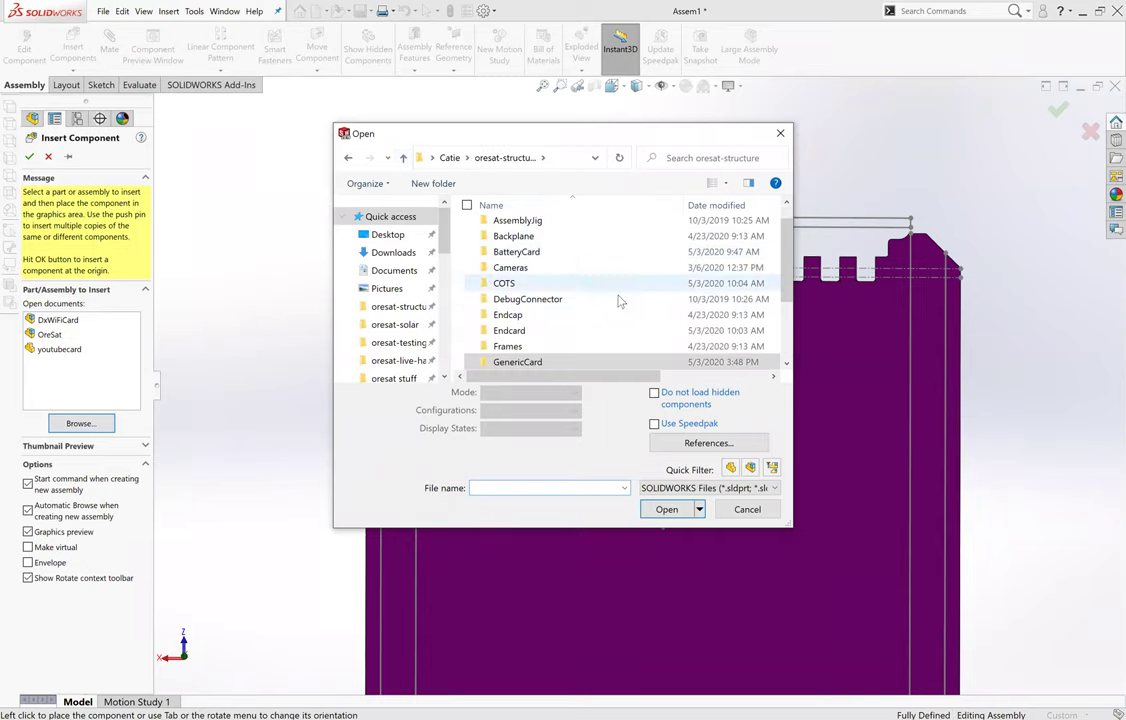
{"action": "double_click", "coordinate": [536, 286]}
{"action": "scroll", "coordinate": [560, 295], "scroll_direction": "down", "scroll_amount": 2}
{"action": "scroll", "coordinate": [600, 300], "scroll_direction": "up", "scroll_amount": 1}
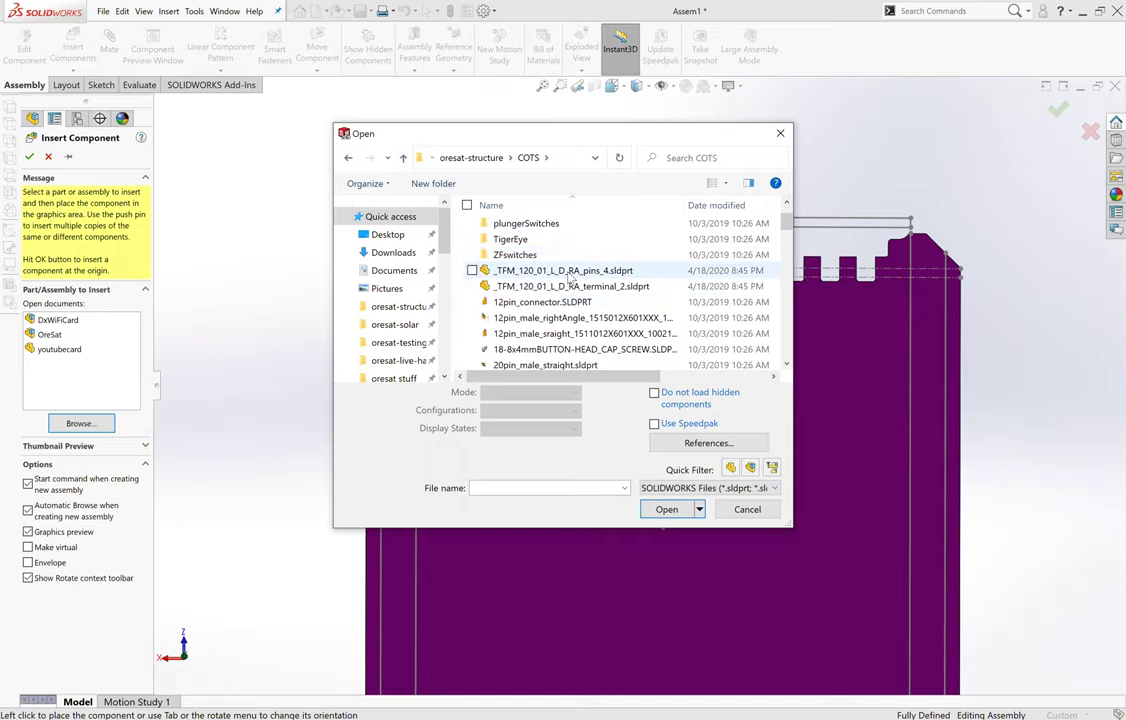
{"action": "left_click", "coordinate": [569, 275]}
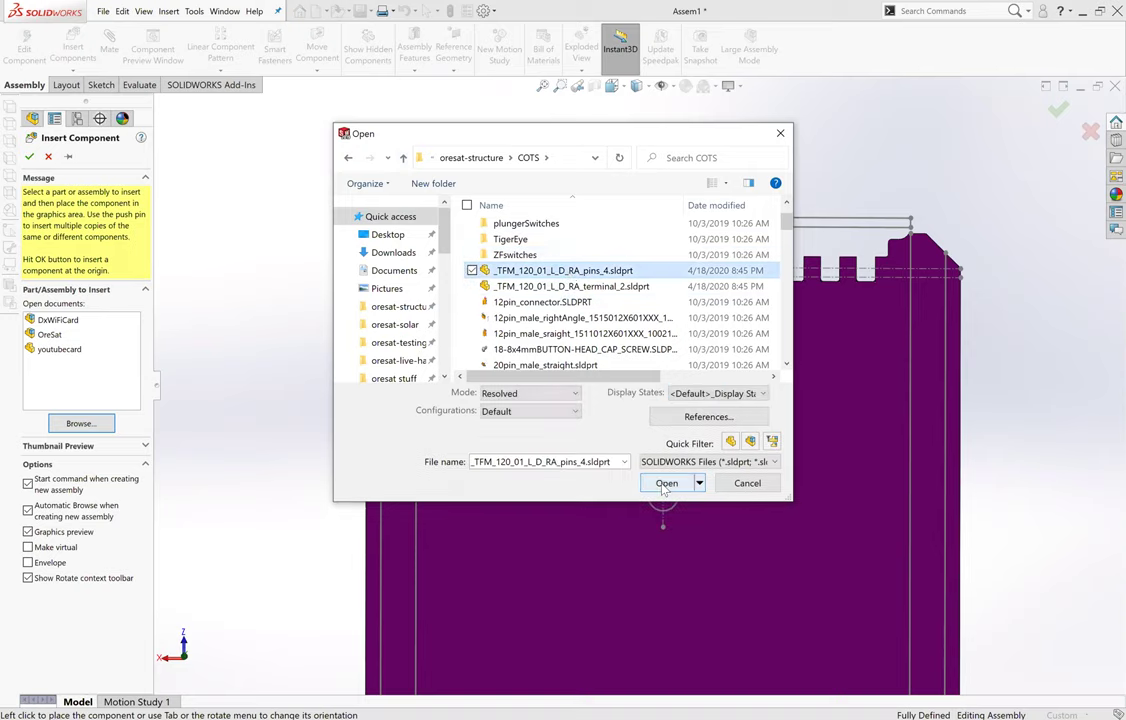
{"action": "left_click", "coordinate": [666, 485]}
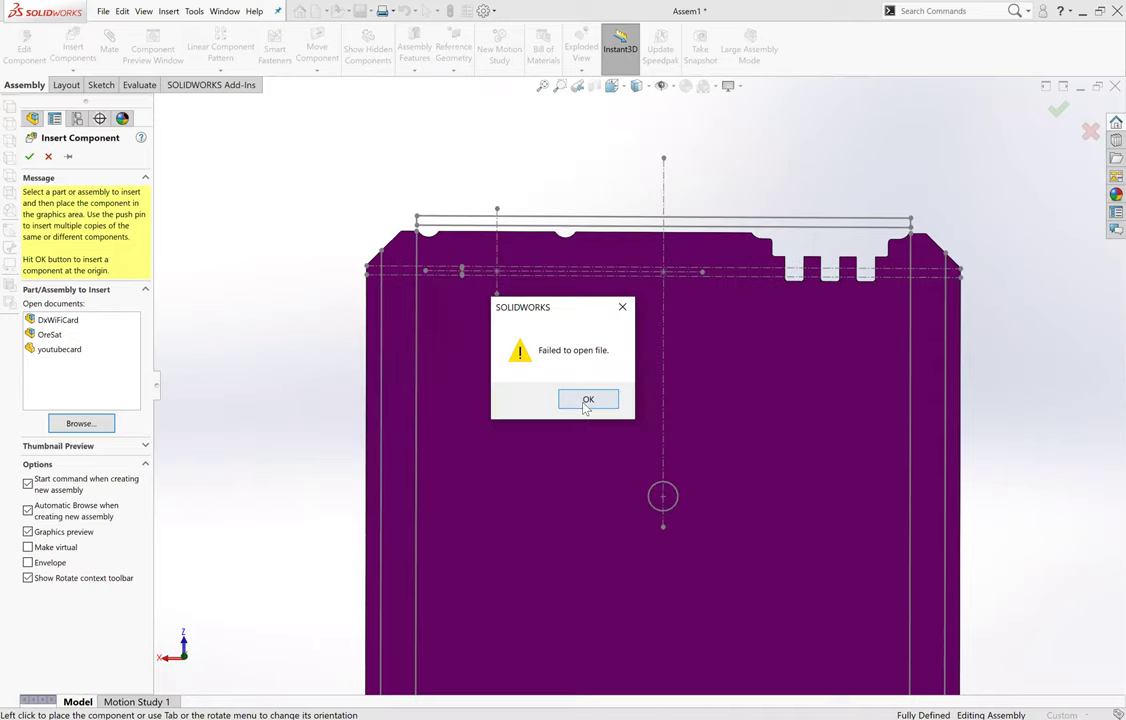
{"action": "left_click", "coordinate": [587, 400]}
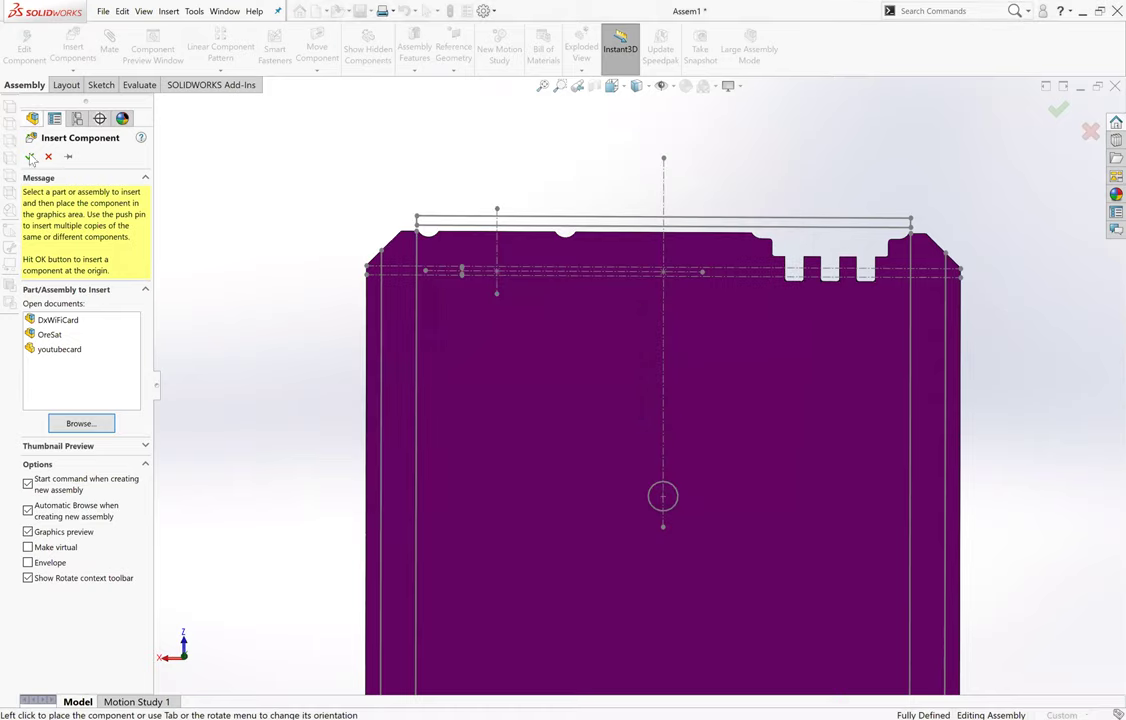
Step: Try to insert the connector assembly TFM_120_01_L_D_RA.sldasm directly from the COTS folder
{"action": "left_click", "coordinate": [73, 426]}
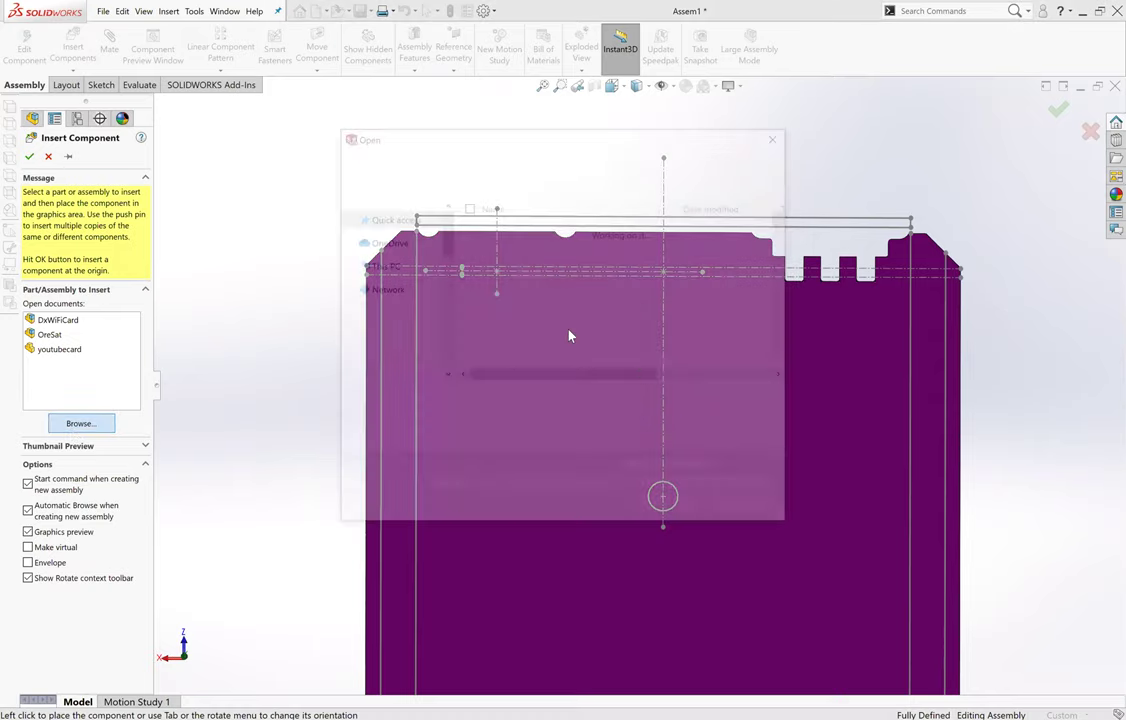
{"action": "scroll", "coordinate": [566, 289], "scroll_direction": "down", "scroll_amount": 5}
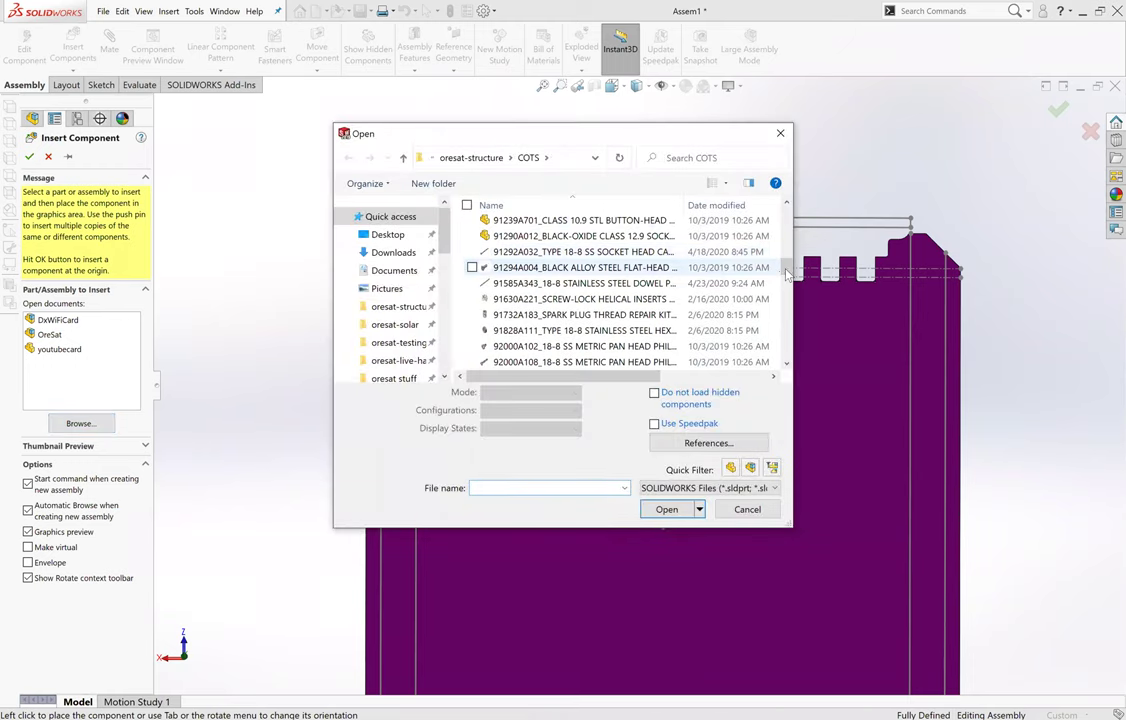
{"action": "left_click_drag", "start_coordinate": [785, 270], "coordinate": [793, 342]}
{"action": "scroll", "coordinate": [792, 346], "scroll_direction": "down", "scroll_amount": 4}
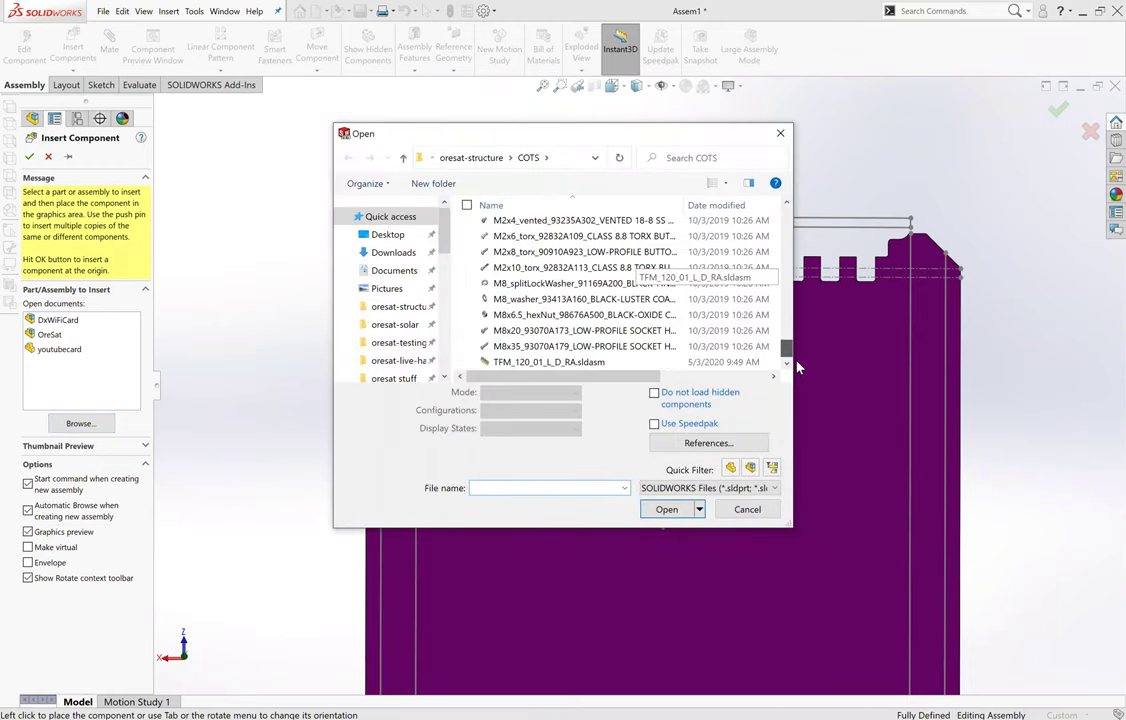
{"action": "left_click", "coordinate": [558, 364]}
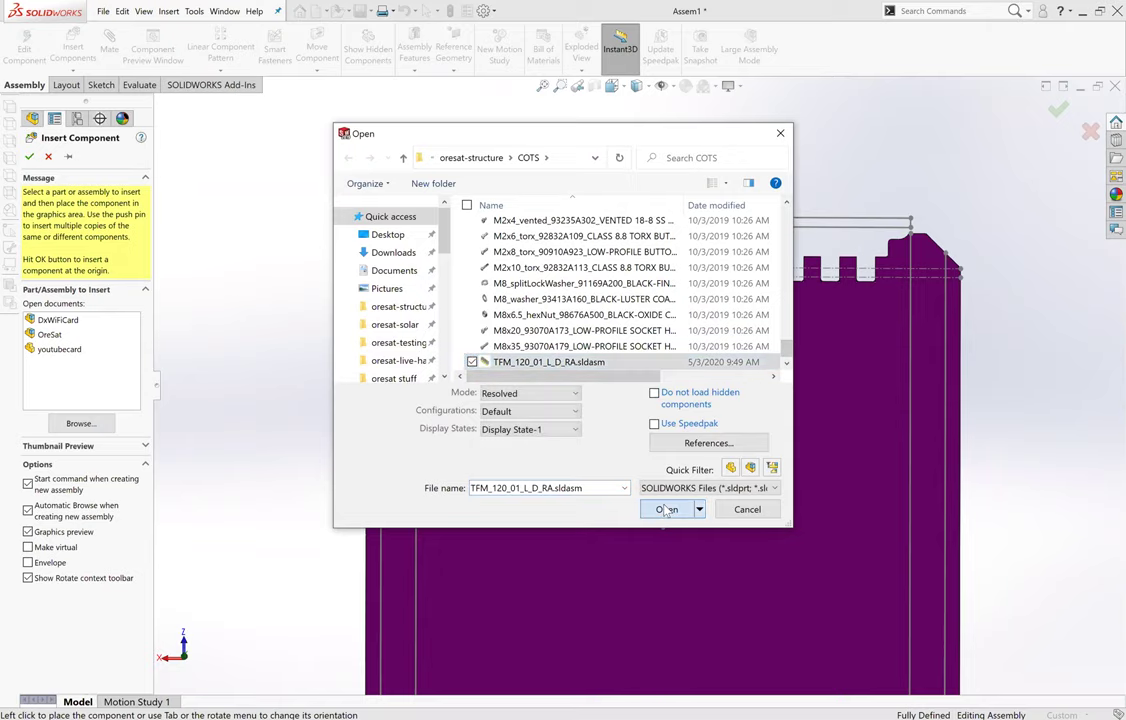
{"action": "left_click", "coordinate": [666, 510]}
{"action": "left_click", "coordinate": [588, 400]}
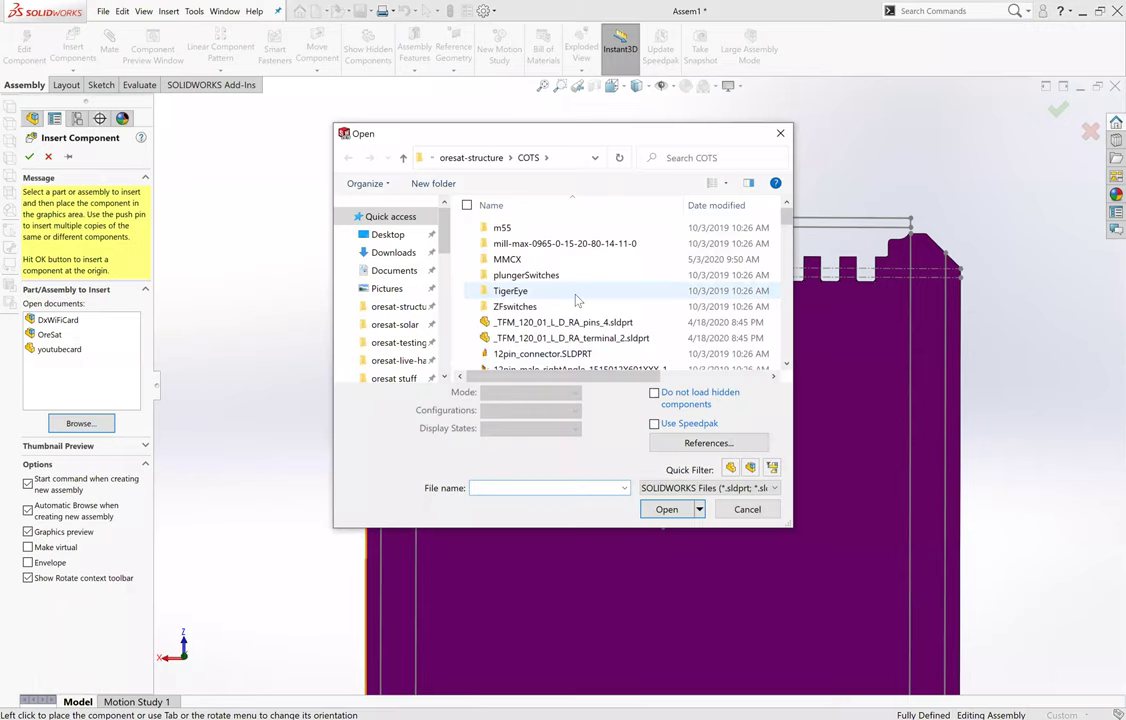
{"action": "scroll", "coordinate": [656, 302], "scroll_direction": "down", "scroll_amount": 1}
{"action": "scroll", "coordinate": [655, 296], "scroll_direction": "down", "scroll_amount": 1}
{"action": "left_click_drag", "start_coordinate": [786, 227], "coordinate": [788, 356]}
{"action": "scroll", "coordinate": [507, 322], "scroll_direction": "up", "scroll_amount": 15}
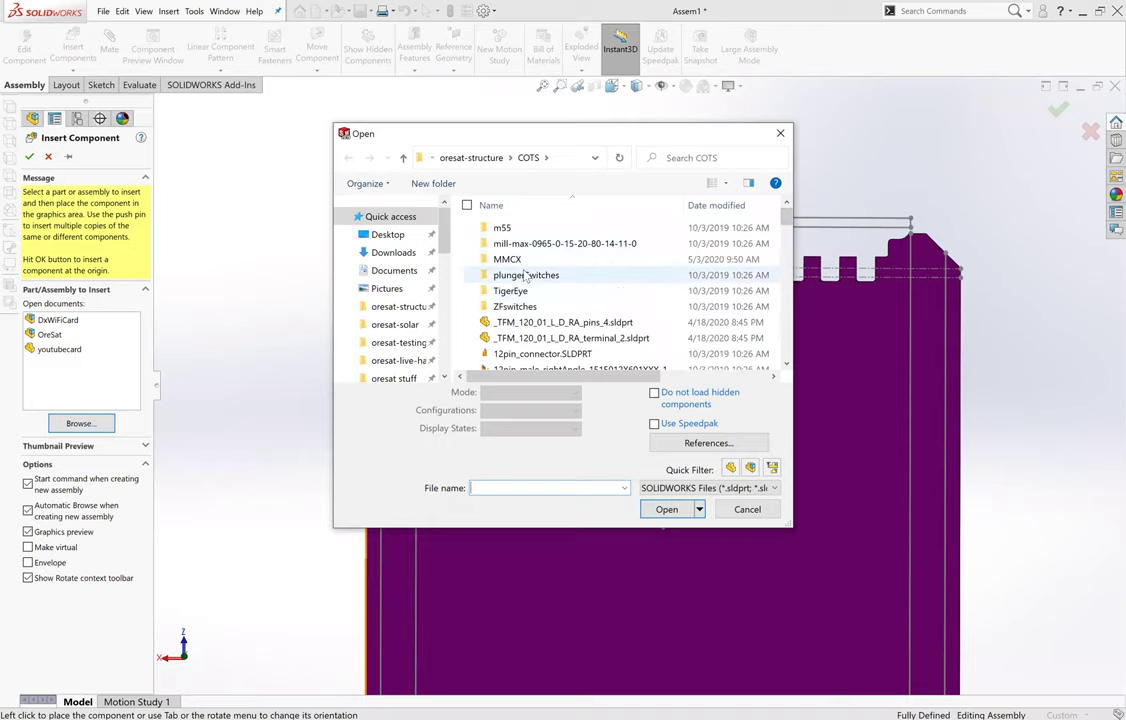
{"action": "scroll", "coordinate": [577, 311], "scroll_direction": "down", "scroll_amount": 2}
{"action": "scroll", "coordinate": [577, 311], "scroll_direction": "up", "scroll_amount": 2}
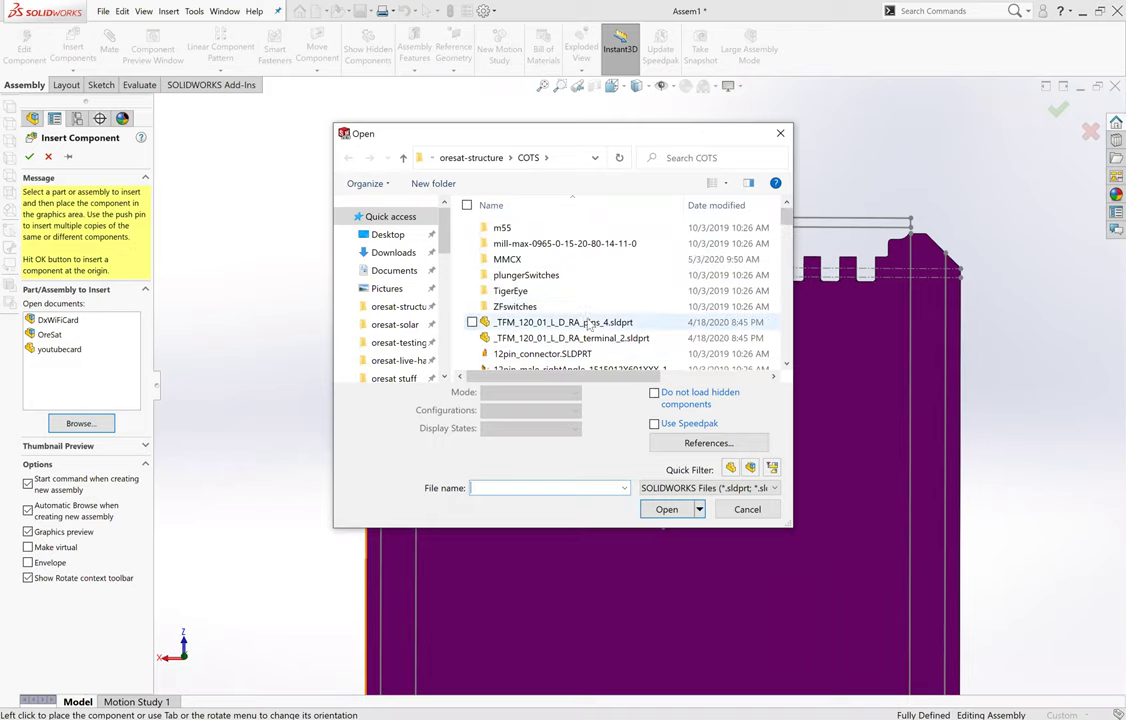
{"action": "left_click", "coordinate": [738, 514]}
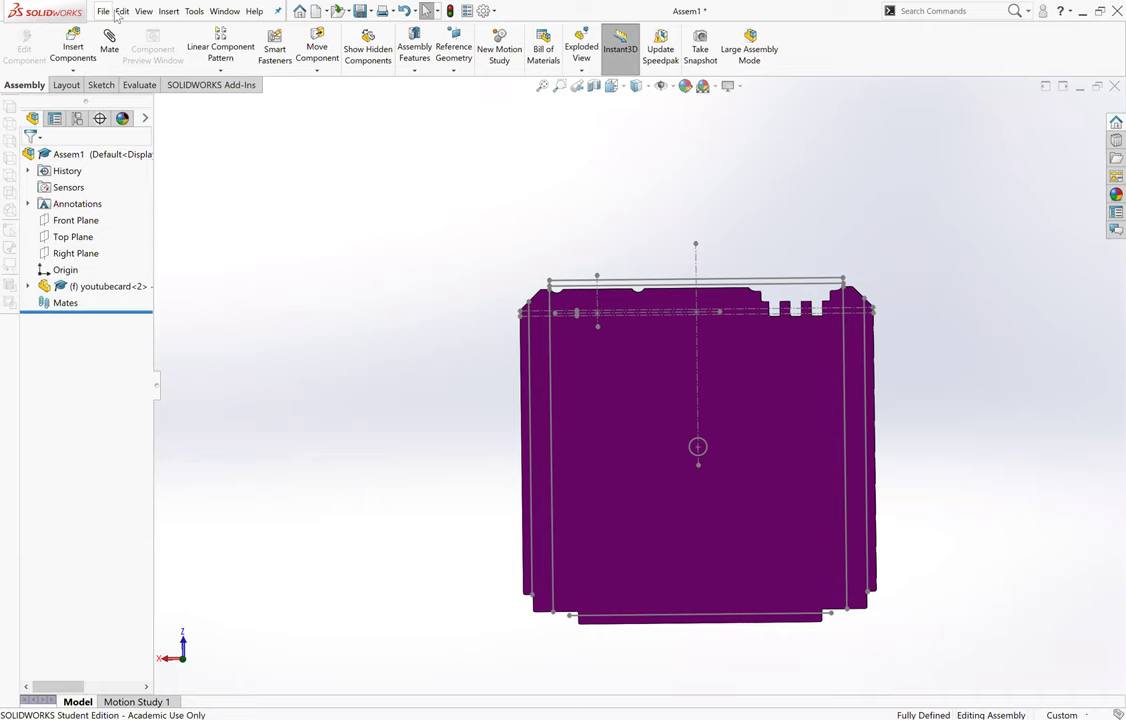
Step: Insert TFM_120_01_L_D_RA.sldasm from the TFM_120_01_L_D_RA folder in COTS/TigerEye, in its Default configuration, and place it near the card's notched edge
{"action": "left_click", "coordinate": [168, 10]}
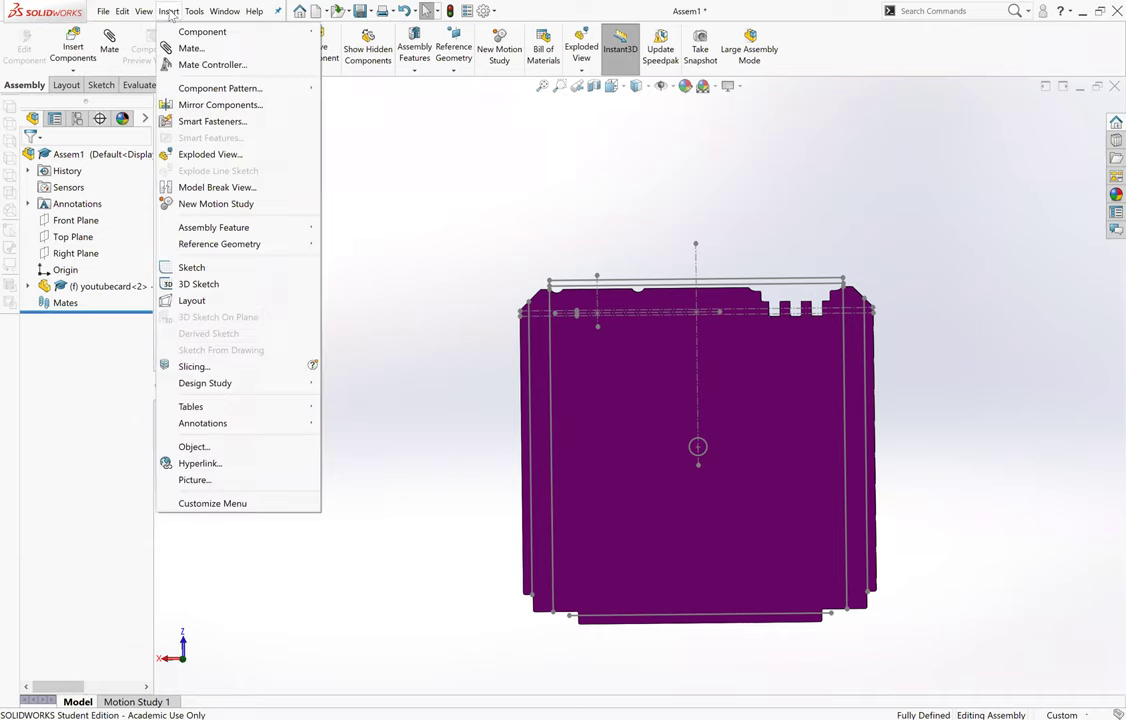
{"action": "left_click", "coordinate": [73, 47]}
{"action": "left_click", "coordinate": [81, 423]}
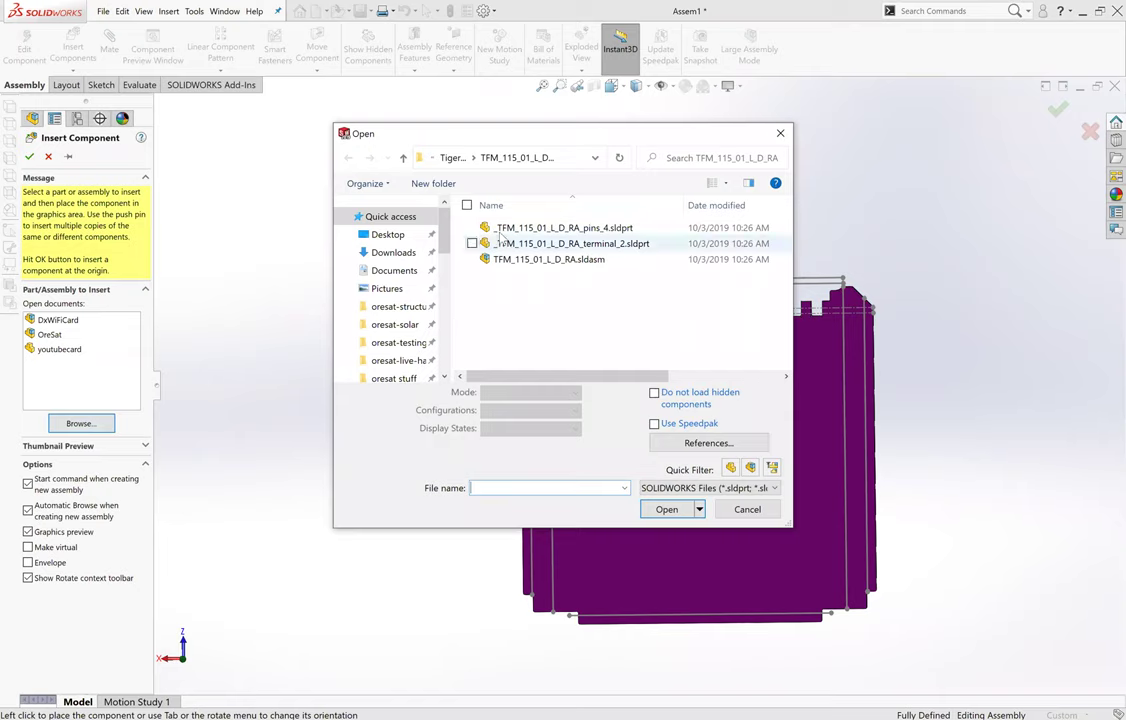
{"action": "left_click", "coordinate": [401, 157]}
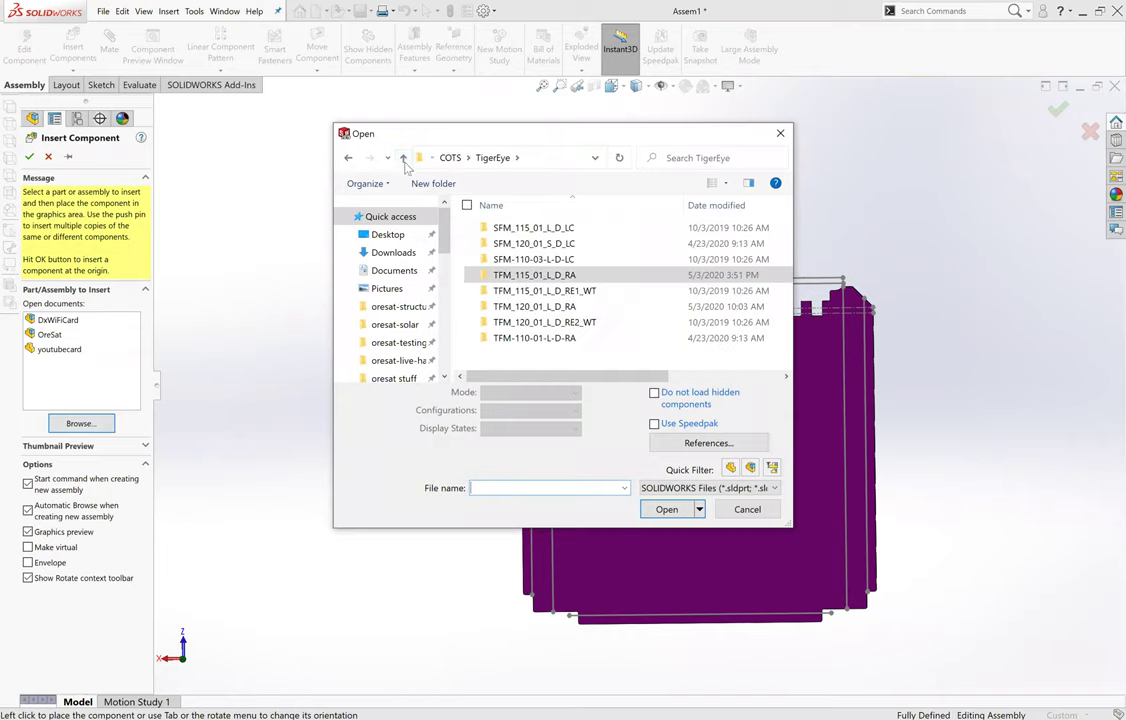
{"action": "left_click", "coordinate": [402, 157]}
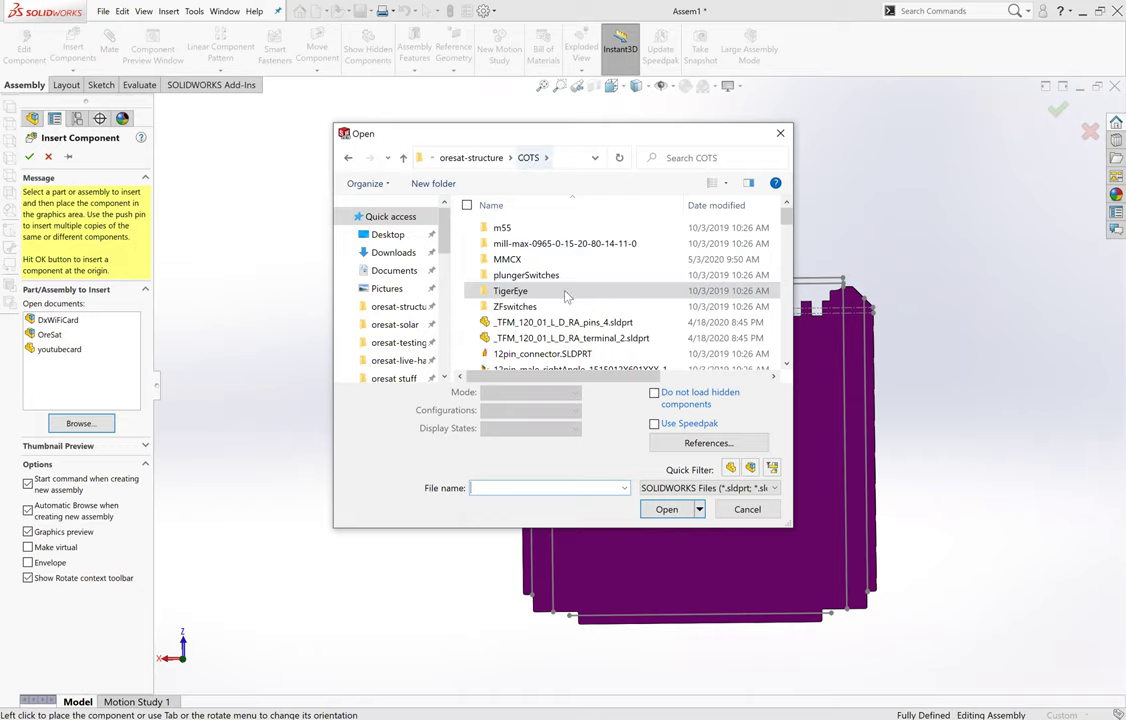
{"action": "left_click", "coordinate": [522, 294]}
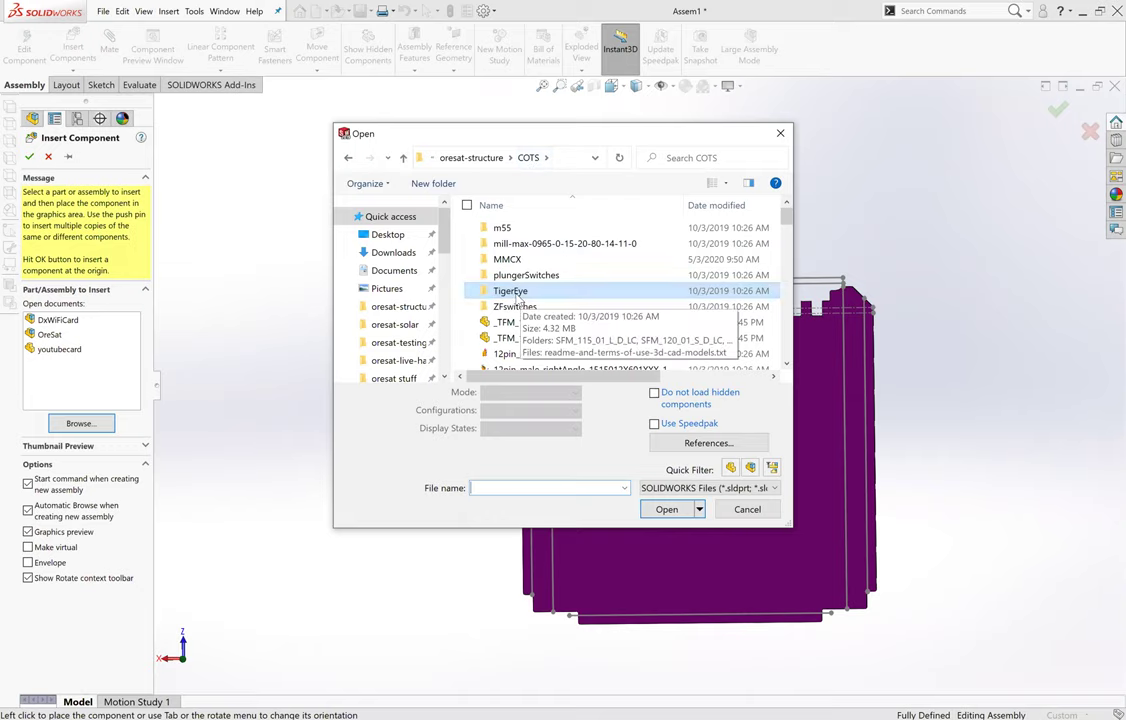
{"action": "double_click", "coordinate": [519, 293]}
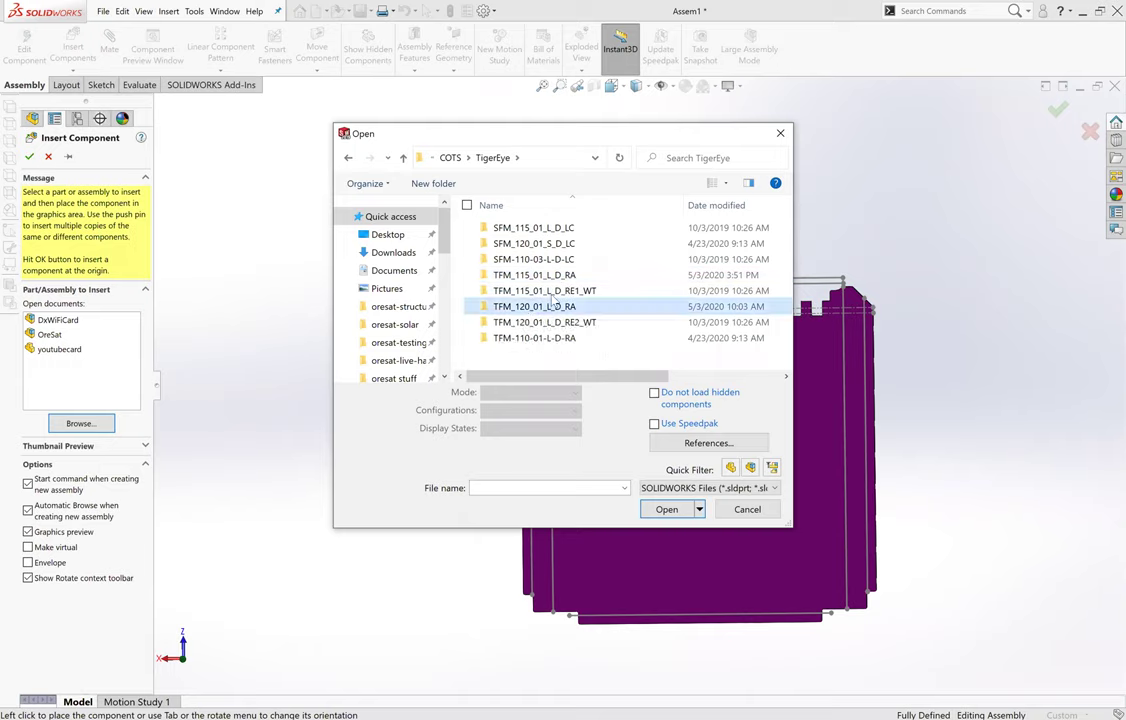
{"action": "double_click", "coordinate": [536, 307]}
{"action": "left_click", "coordinate": [600, 260]}
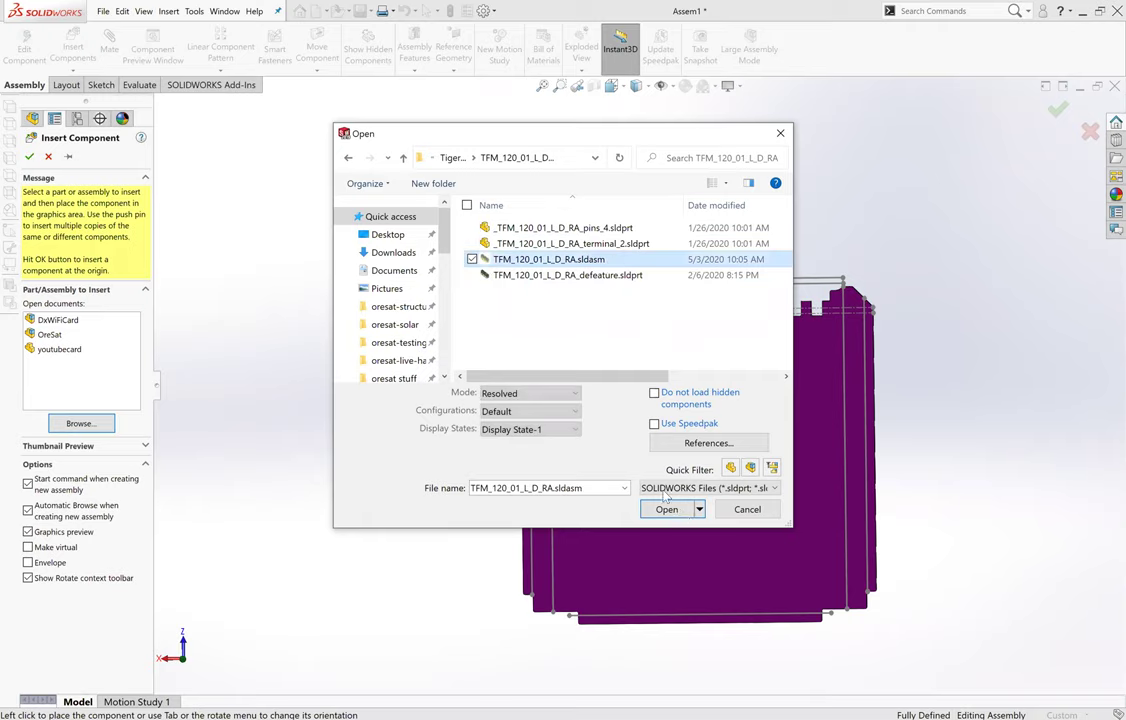
{"action": "left_click", "coordinate": [672, 512]}
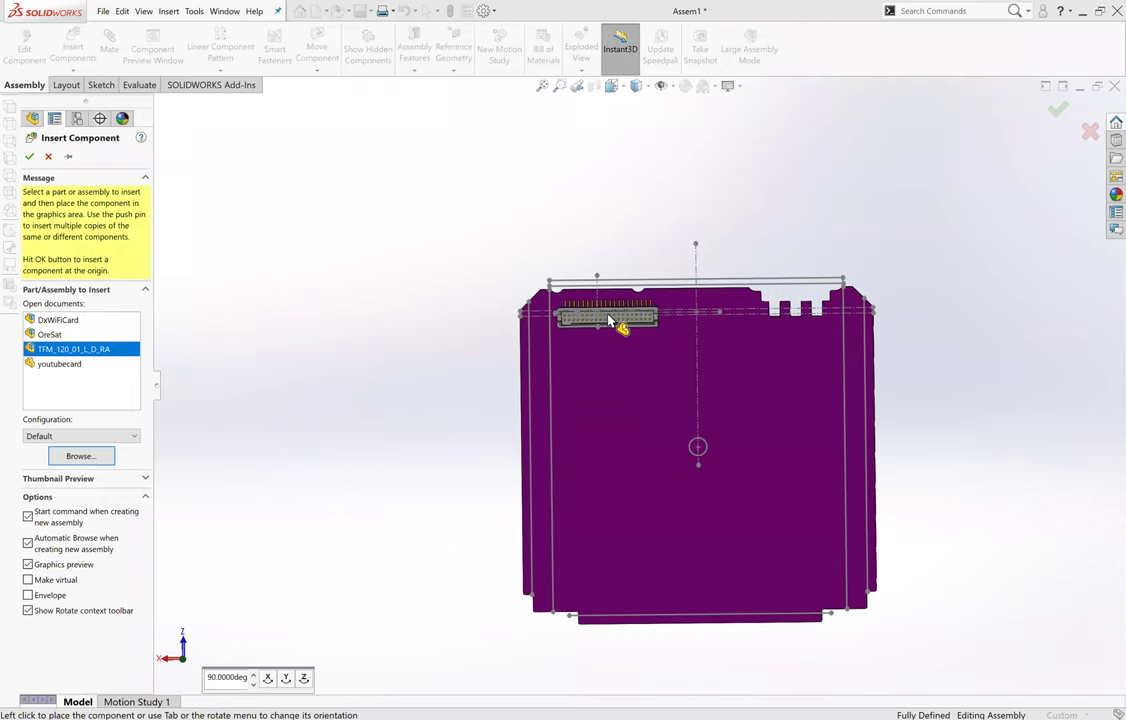
{"action": "left_click", "coordinate": [621, 350]}
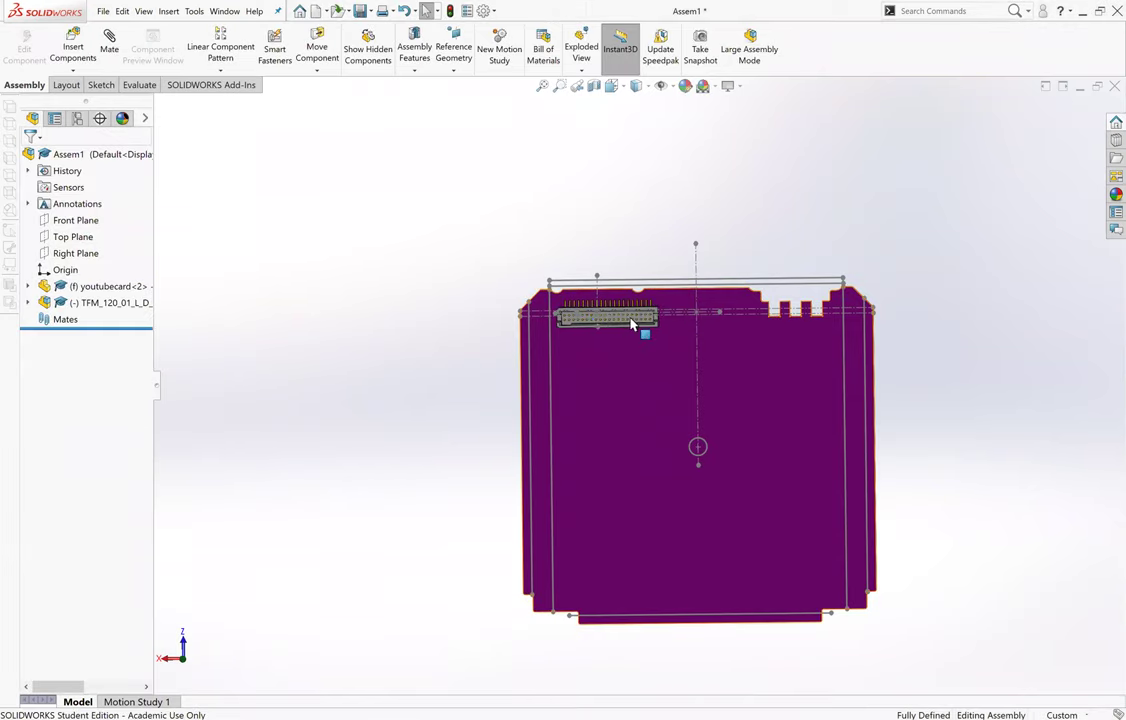
Step: Move the connector along the card toward the middle of the notched edge and view its pins from the side
{"action": "scroll", "coordinate": [637, 323], "scroll_direction": "down", "scroll_amount": 4}
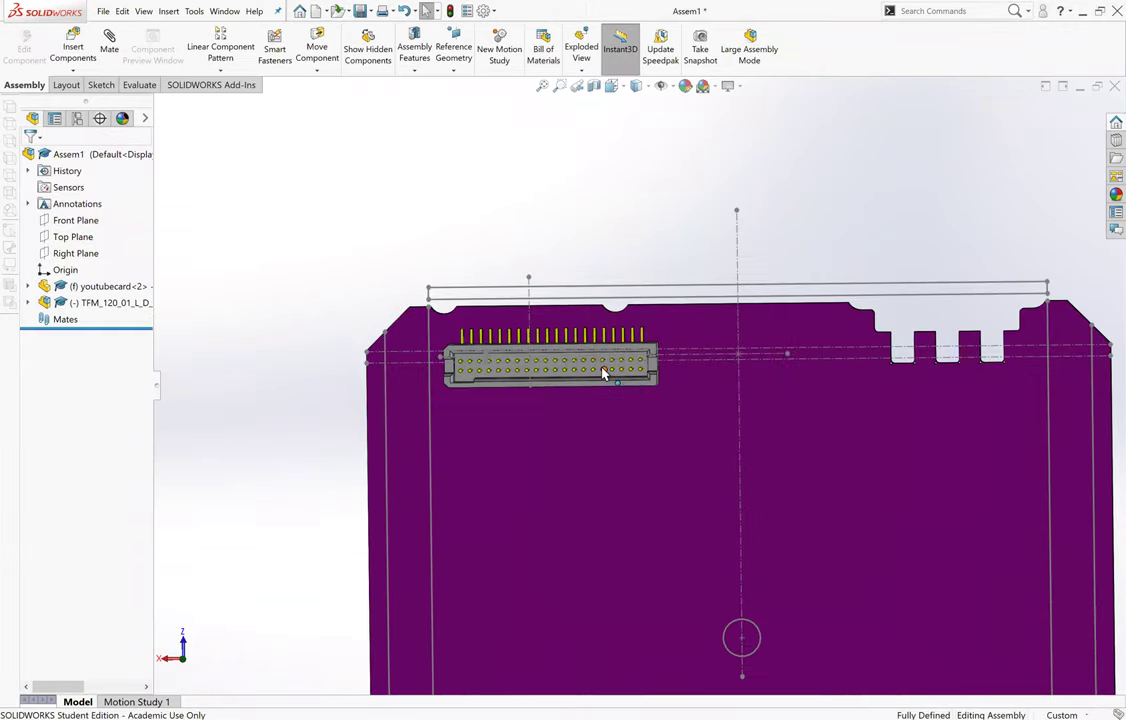
{"action": "left_click_drag", "start_coordinate": [602, 369], "coordinate": [792, 366]}
{"action": "scroll", "coordinate": [705, 372], "scroll_direction": "up", "scroll_amount": 3}
{"action": "scroll", "coordinate": [714, 354], "scroll_direction": "down", "scroll_amount": 3}
{"action": "middle_click_drag", "start_coordinate": [815, 300], "coordinate": [671, 263]}
{"action": "scroll", "coordinate": [678, 274], "scroll_direction": "up", "scroll_amount": 3}
{"action": "scroll", "coordinate": [726, 326], "scroll_direction": "down", "scroll_amount": 5}
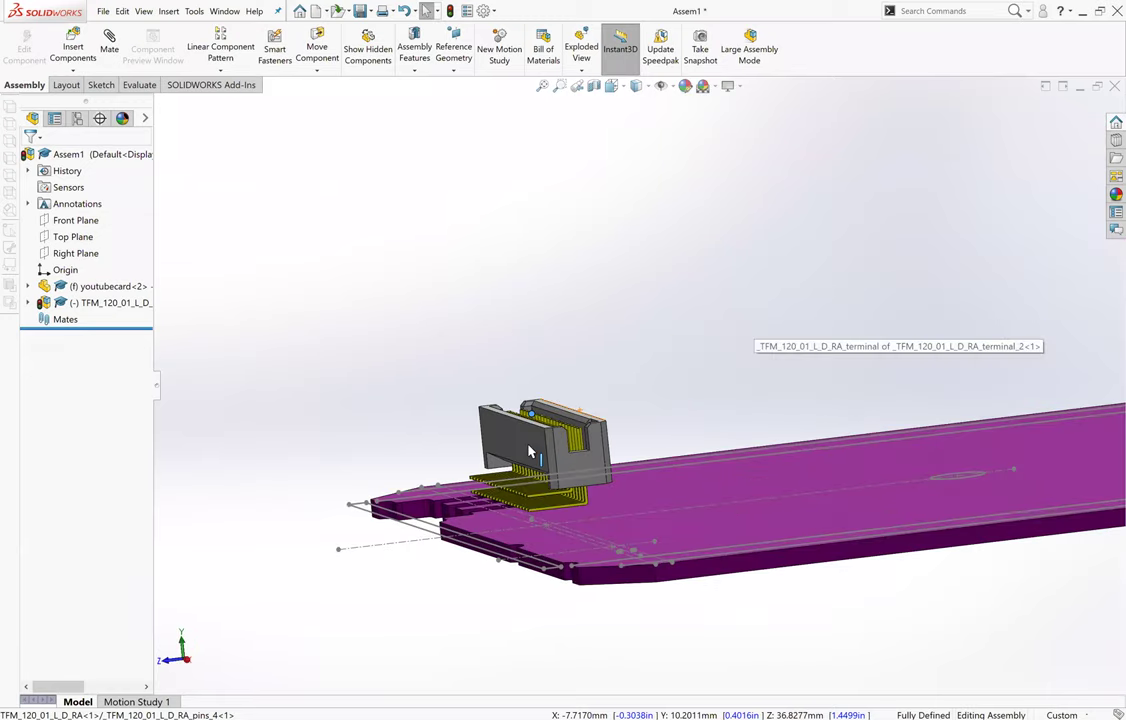
Step: Mate the connector housing's outer face on the side of the bent pins flush with the card's face
{"action": "left_click", "coordinate": [533, 453]}
{"action": "scroll", "coordinate": [533, 453], "scroll_direction": "up", "scroll_amount": 3}
{"action": "scroll", "coordinate": [716, 457], "scroll_direction": "down", "scroll_amount": 4}
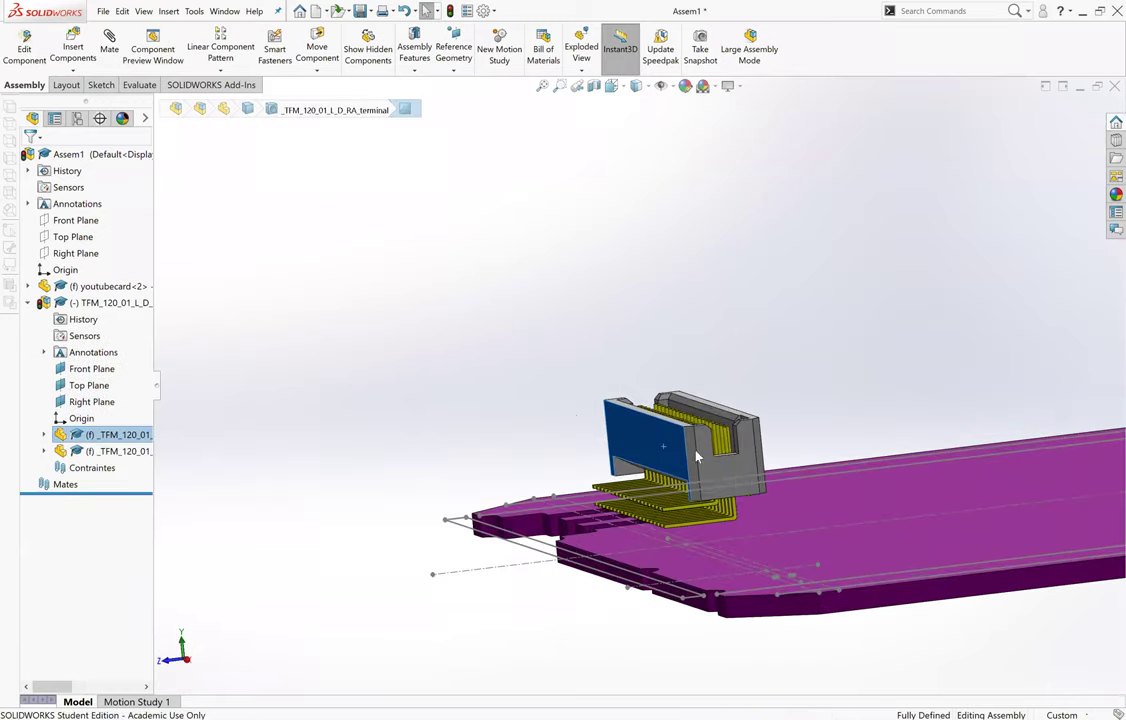
{"action": "scroll", "coordinate": [621, 327], "scroll_direction": "up", "scroll_amount": 3}
{"action": "scroll", "coordinate": [491, 342], "scroll_direction": "down", "scroll_amount": 5}
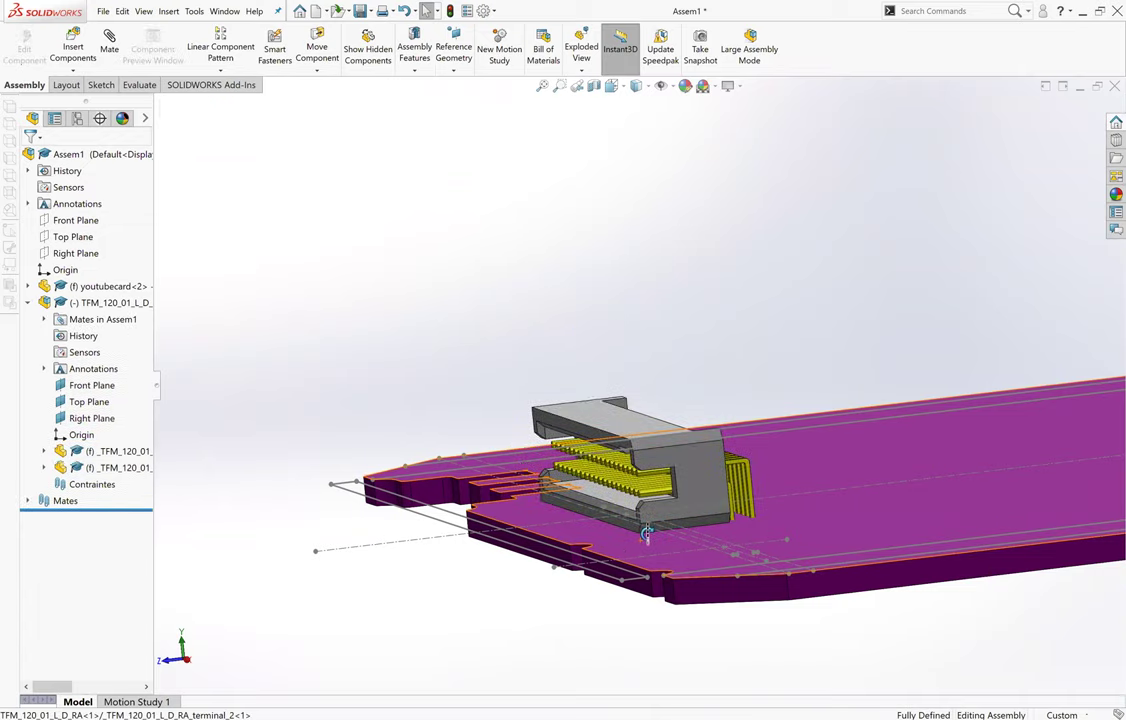
Step: Slide the mated connector across the card's face toward the notched edge
{"action": "middle_click_drag", "start_coordinate": [646, 530], "coordinate": [616, 339]}
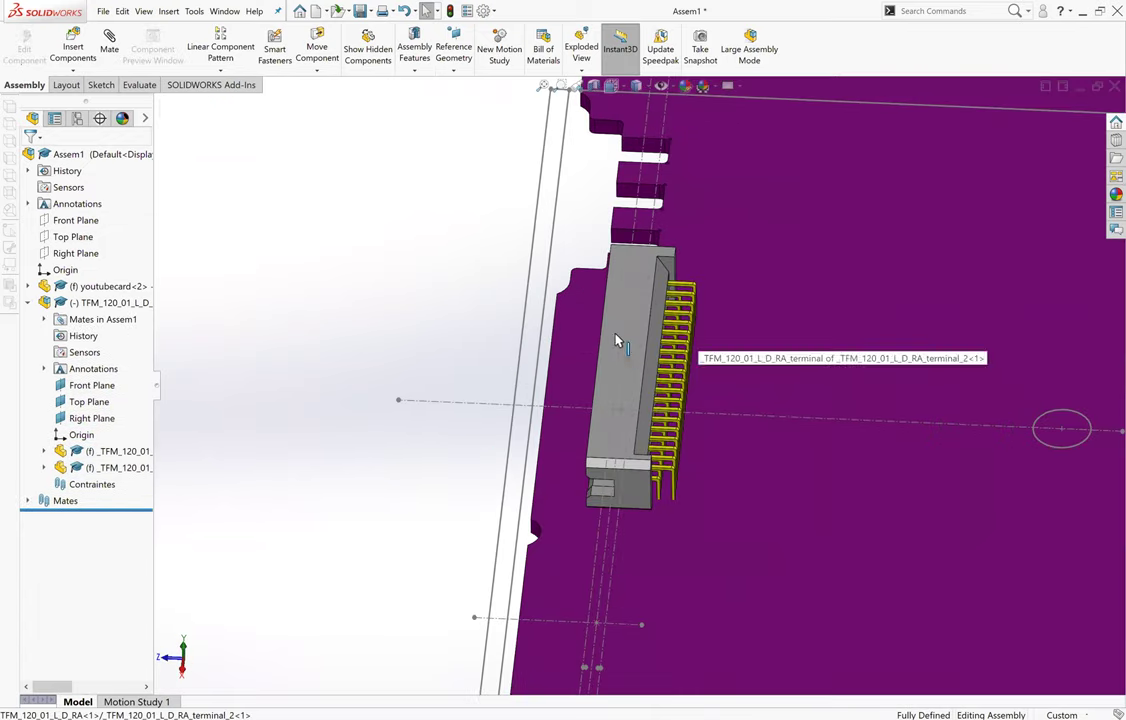
{"action": "left_click_drag", "start_coordinate": [605, 285], "coordinate": [447, 281]}
{"action": "left_click_drag", "start_coordinate": [558, 317], "coordinate": [601, 322]}
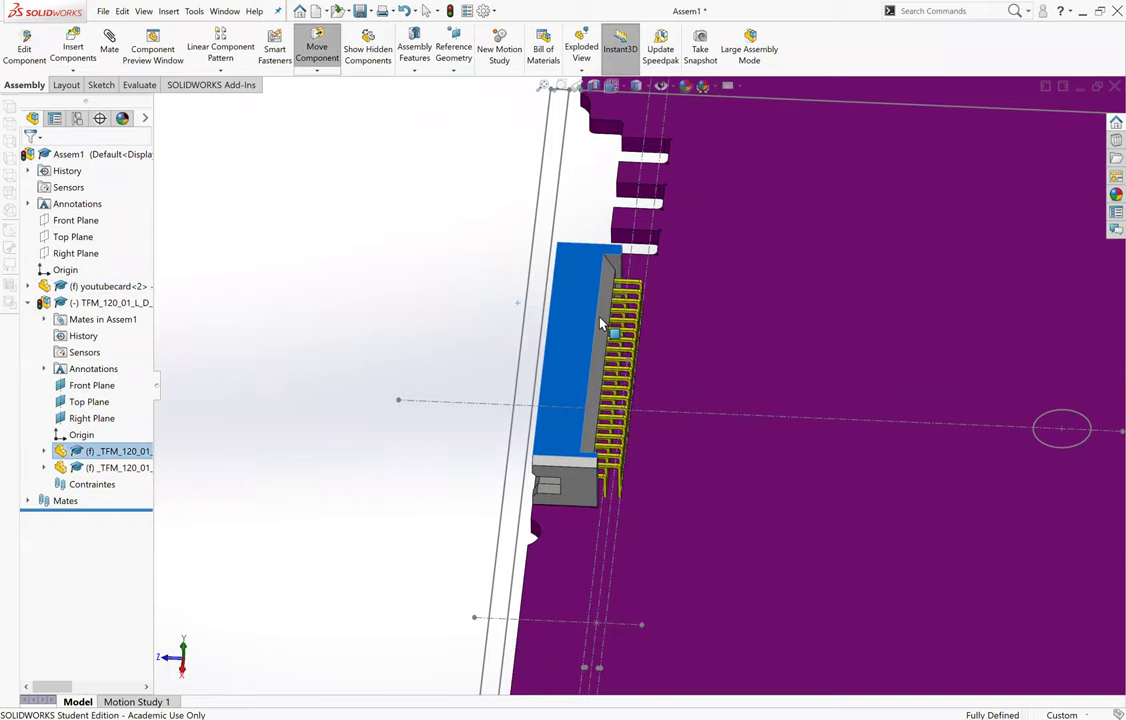
Step: Mate the outer face of a bent pin in the connector's outer row coincident with the adjacent construction line on the card
{"action": "key", "text": "Escape"}
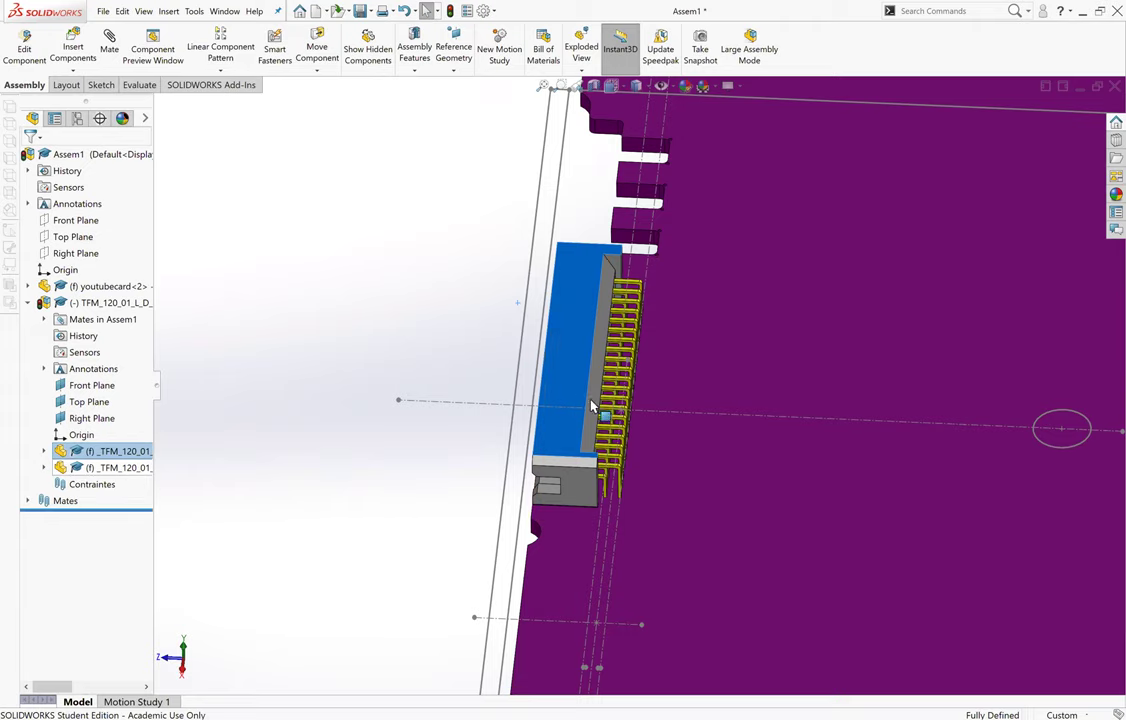
{"action": "scroll", "coordinate": [432, 477], "scroll_direction": "down", "scroll_amount": 5}
{"action": "middle_click_drag", "start_coordinate": [422, 460], "coordinate": [505, 468]}
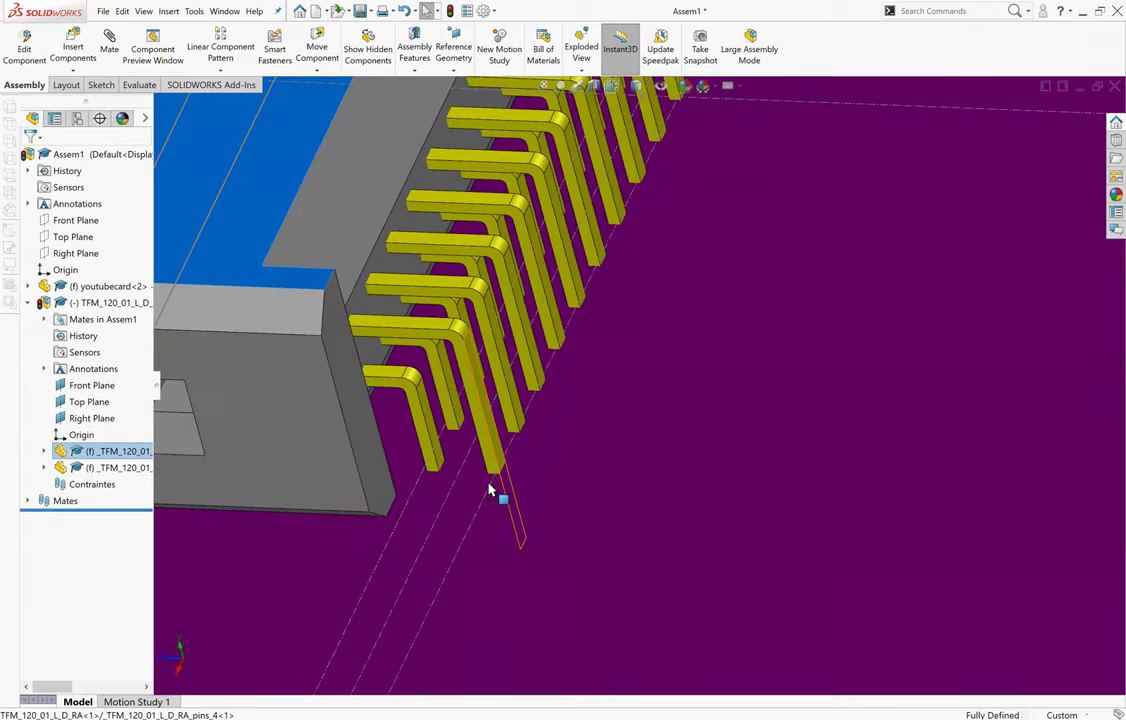
{"action": "left_click", "coordinate": [491, 486]}
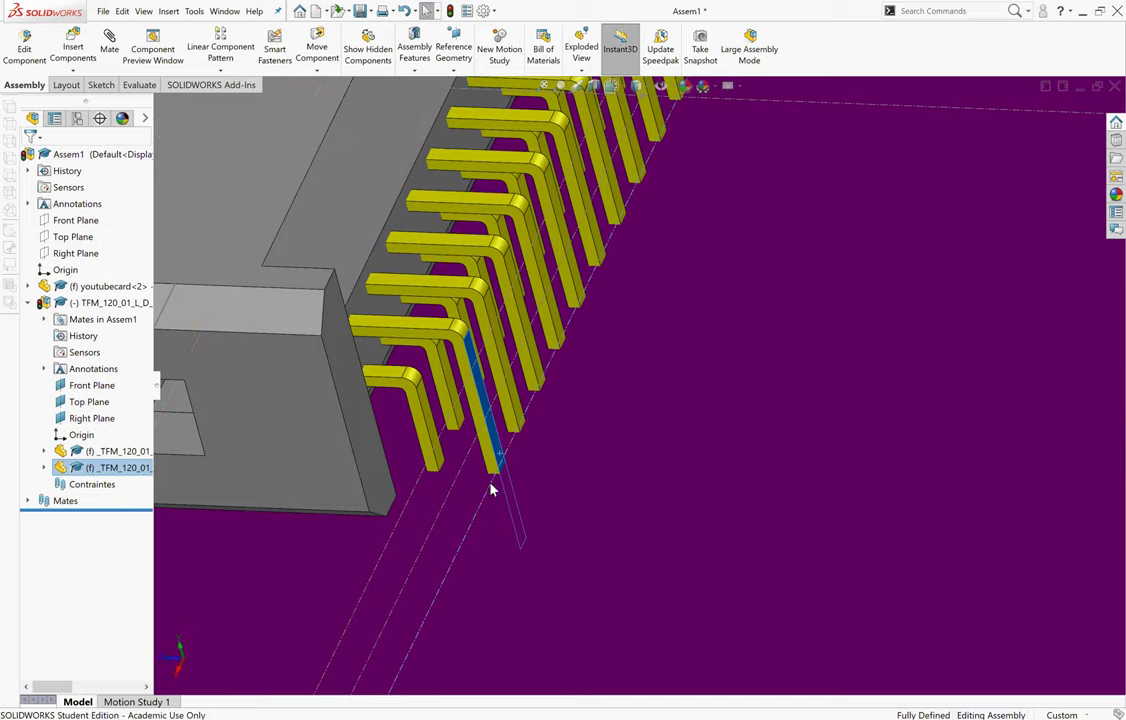
{"action": "left_click", "coordinate": [491, 489], "text": "ctrl"}
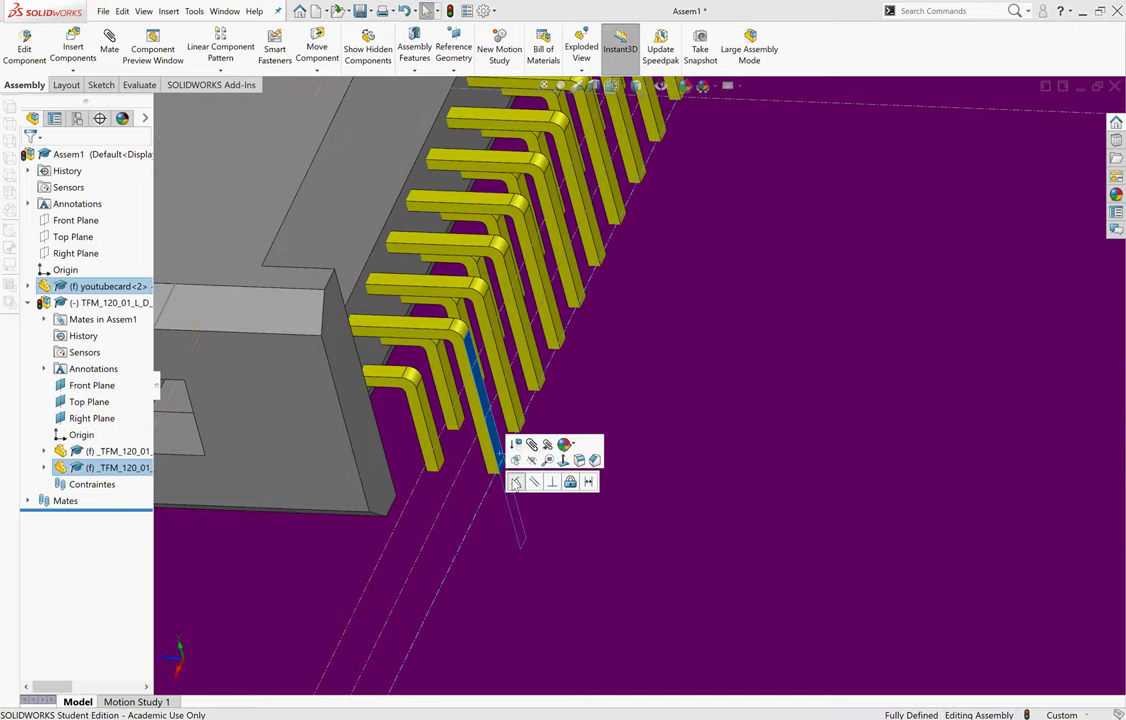
{"action": "left_click", "coordinate": [515, 483]}
{"action": "scroll", "coordinate": [515, 397], "scroll_direction": "up", "scroll_amount": 6}
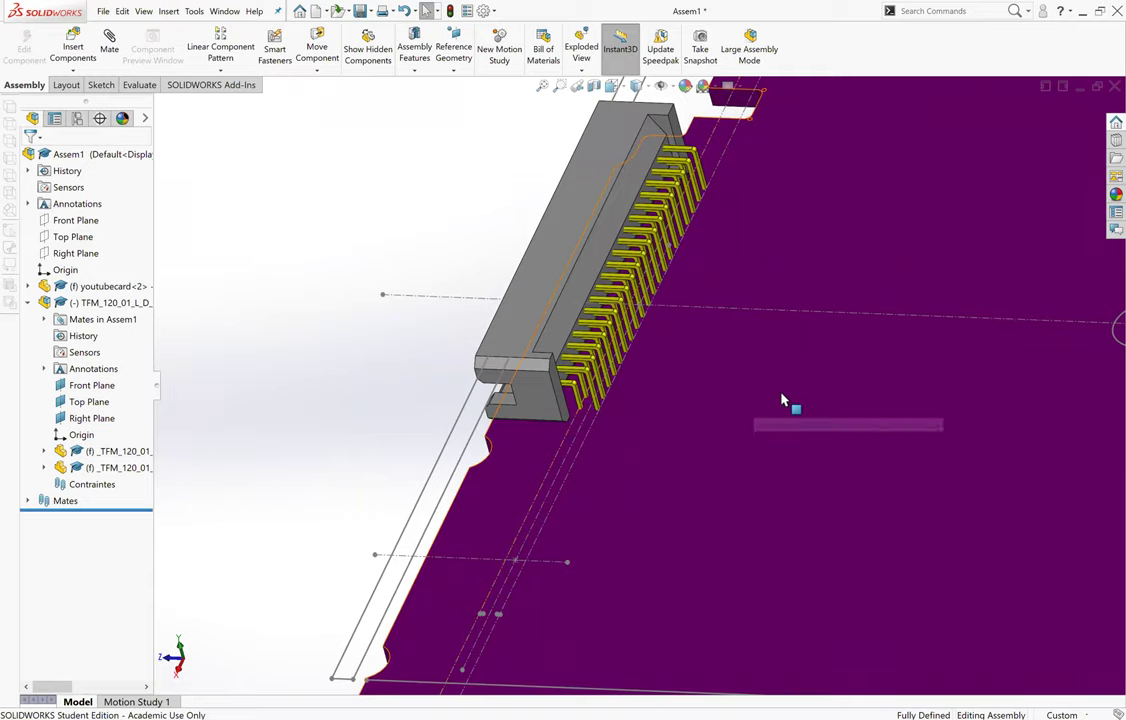
Step: Mate the connector's Right Plane coincident with the card's construction line that runs from the notched edge through the sketched circle
{"action": "scroll", "coordinate": [728, 302], "scroll_direction": "up", "scroll_amount": 2}
{"action": "scroll", "coordinate": [729, 303], "scroll_direction": "up", "scroll_amount": 1}
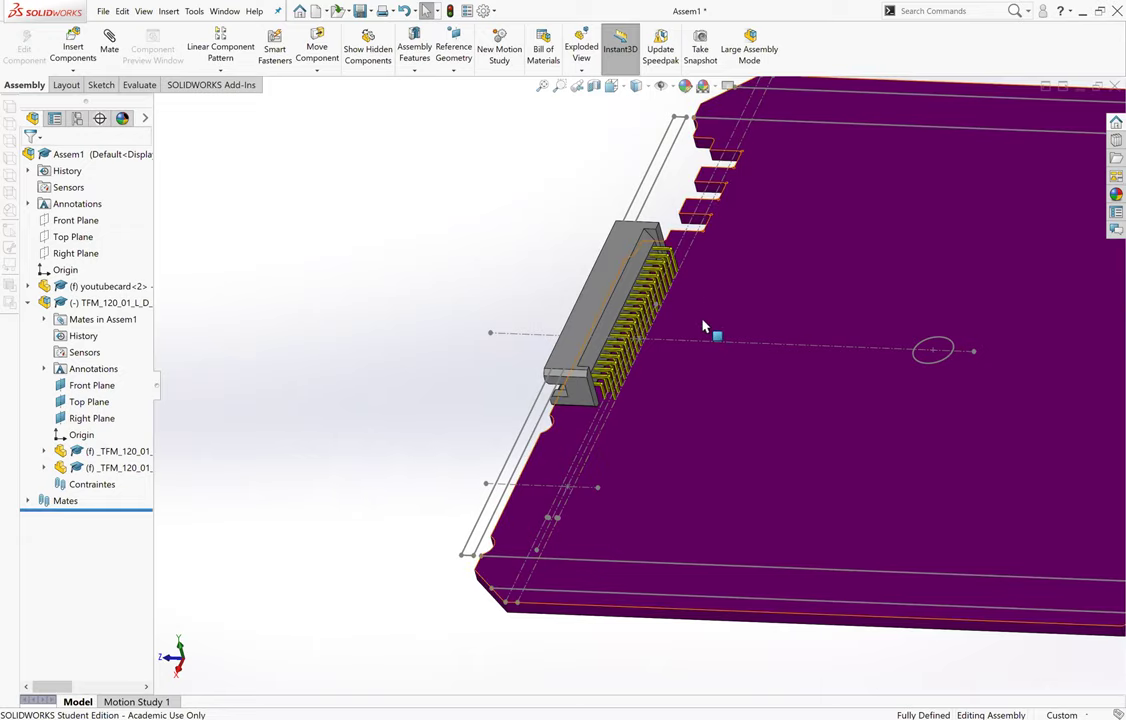
{"action": "scroll", "coordinate": [708, 329], "scroll_direction": "up", "scroll_amount": 1}
{"action": "scroll", "coordinate": [645, 339], "scroll_direction": "down", "scroll_amount": 5}
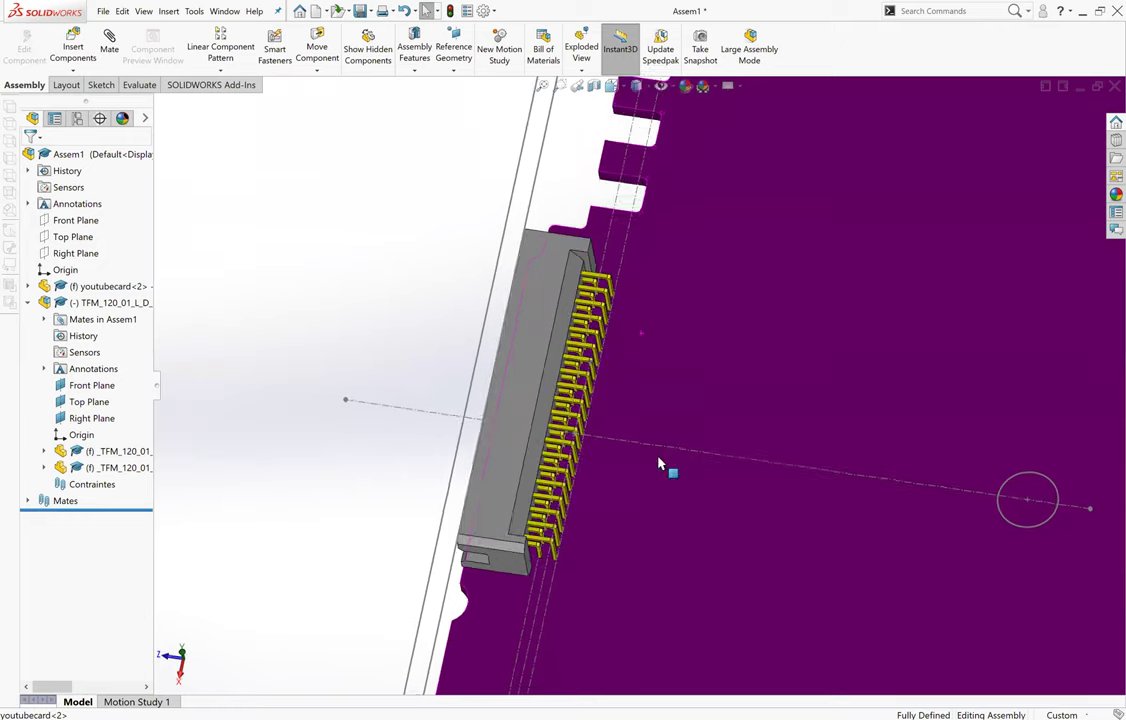
{"action": "middle_click_drag", "start_coordinate": [658, 463], "coordinate": [650, 500]}
{"action": "scroll", "coordinate": [290, 452], "scroll_direction": "up", "scroll_amount": 3}
{"action": "scroll", "coordinate": [180, 462], "scroll_direction": "down", "scroll_amount": 1}
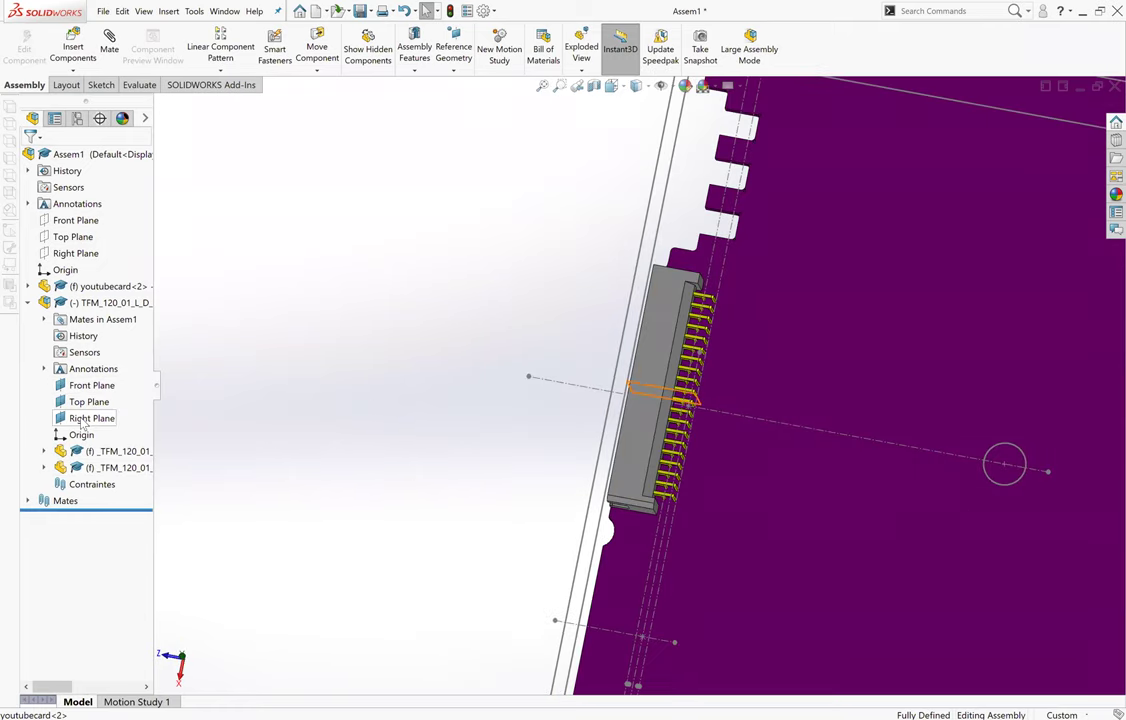
{"action": "left_click", "coordinate": [85, 420]}
{"action": "middle_click_drag", "start_coordinate": [485, 366], "coordinate": [600, 392]}
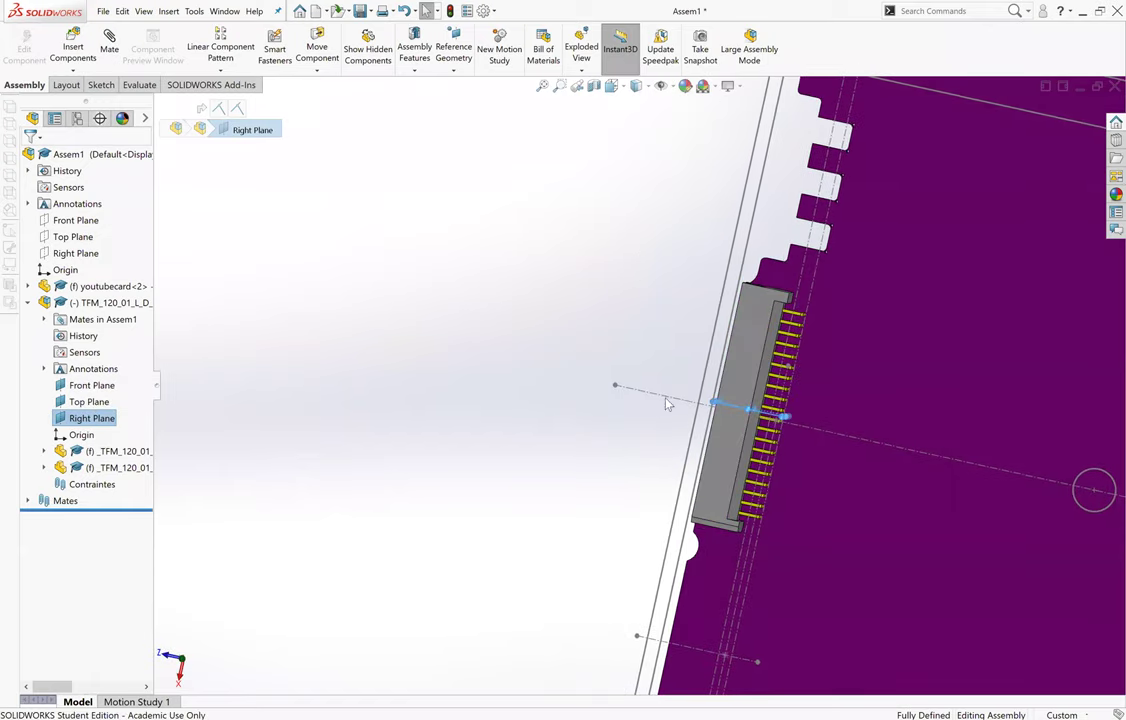
{"action": "left_click", "coordinate": [620, 388]}
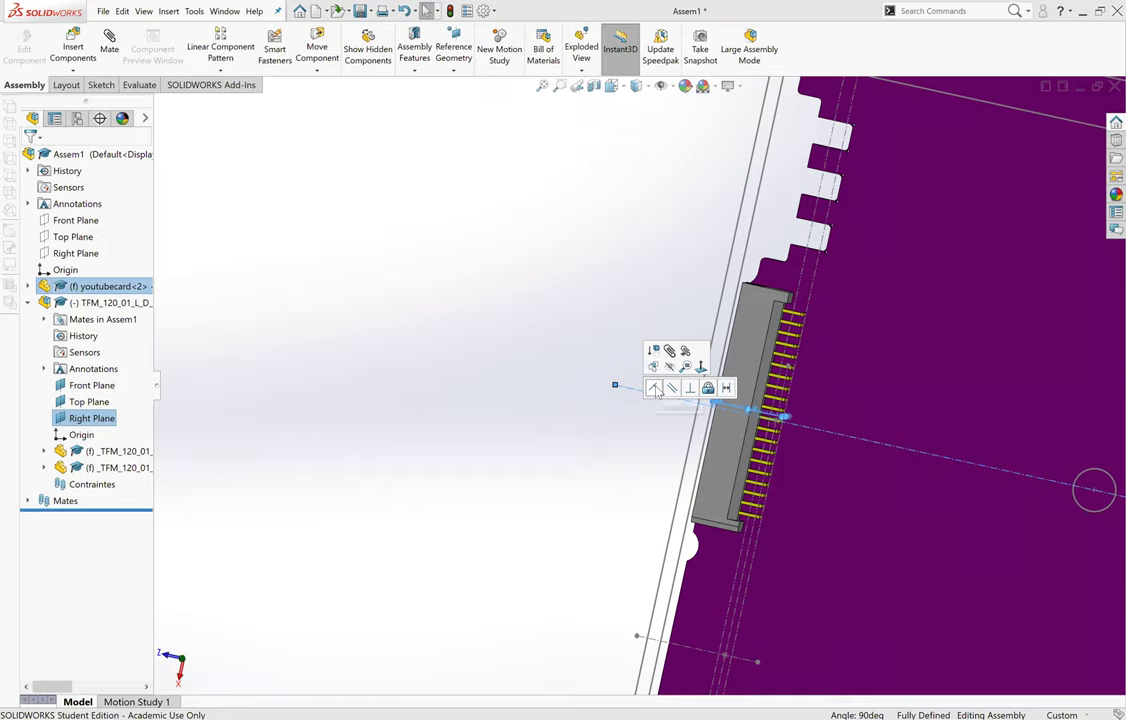
{"action": "left_click", "coordinate": [655, 389]}
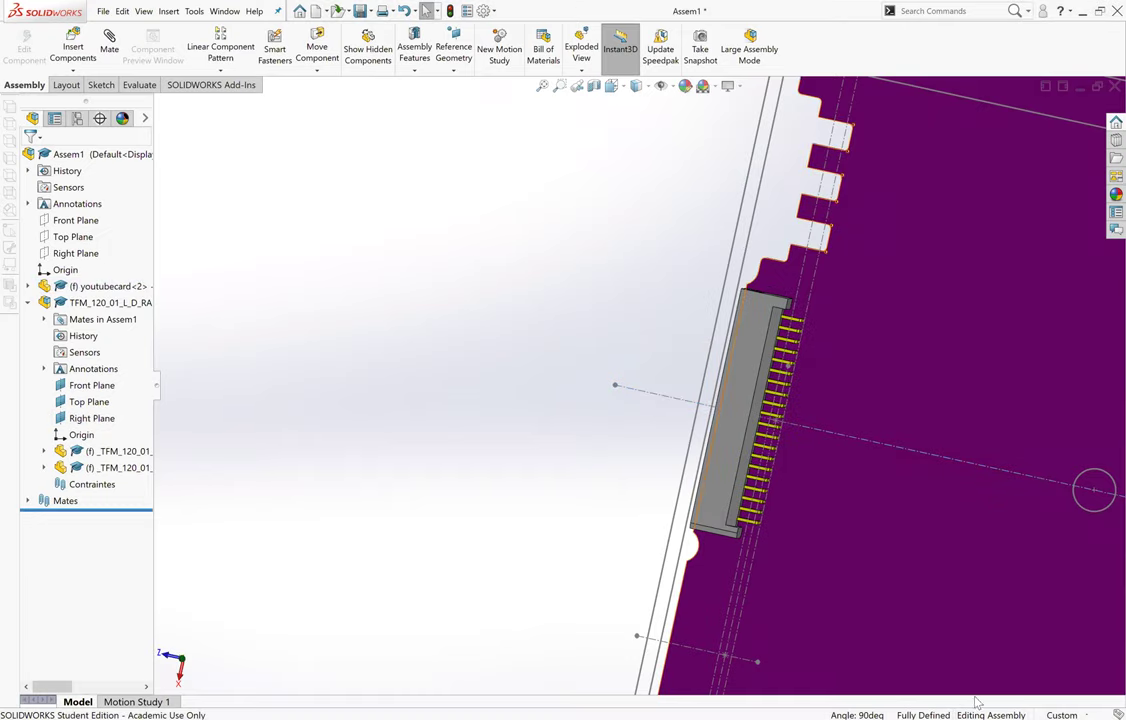
Step: Save the assembly as youtubecard in the GenericCard folder of the oresat-structure directory
{"action": "scroll", "coordinate": [1063, 513], "scroll_direction": "up", "scroll_amount": 6}
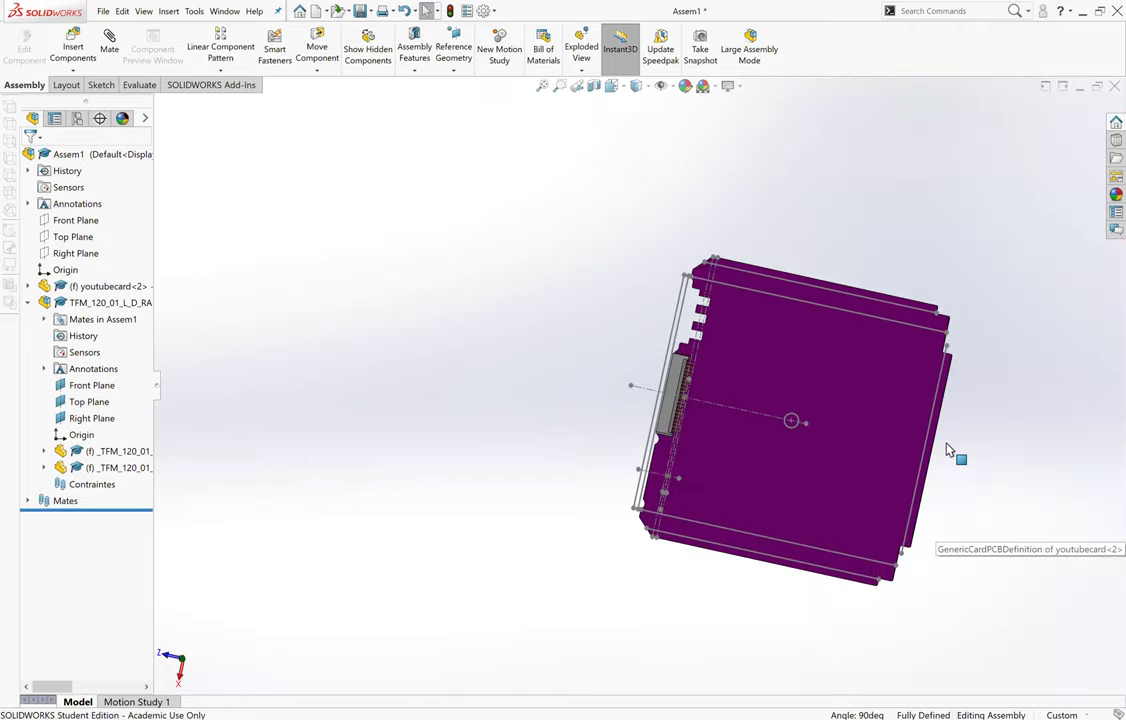
{"action": "scroll", "coordinate": [985, 456], "scroll_direction": "down", "scroll_amount": 2}
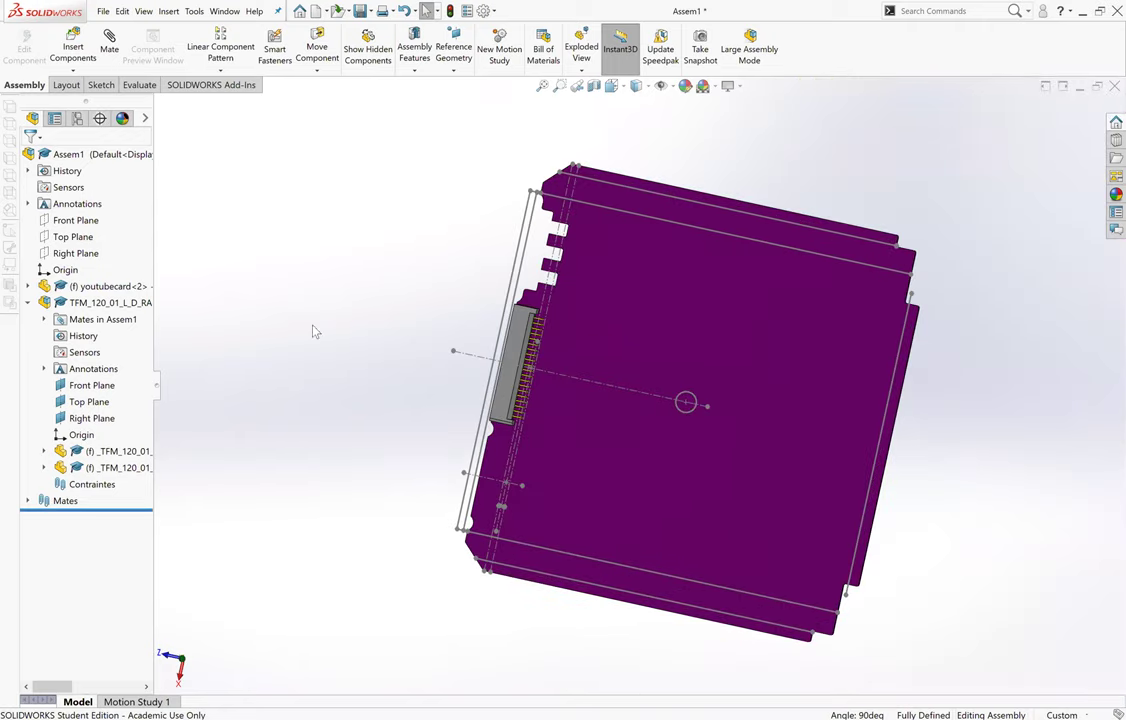
{"action": "middle_click_drag", "start_coordinate": [243, 145], "coordinate": [290, 310]}
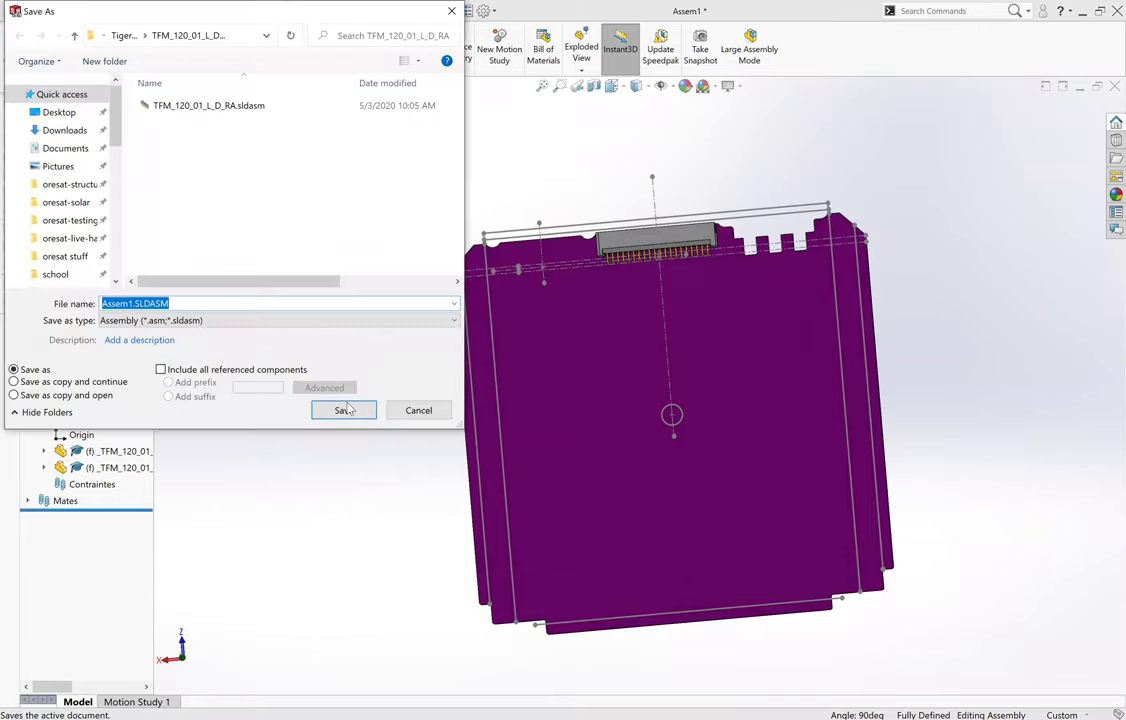
{"action": "left_click", "coordinate": [74, 36]}
{"action": "left_click", "coordinate": [74, 36]}
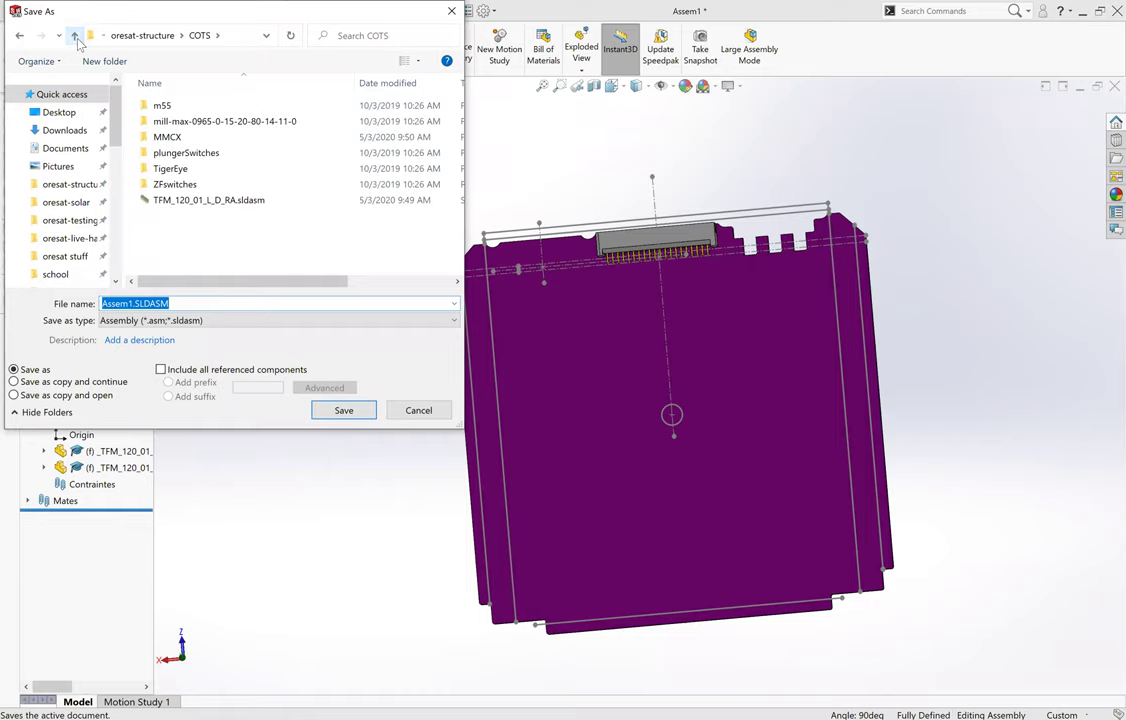
{"action": "left_click", "coordinate": [74, 36]}
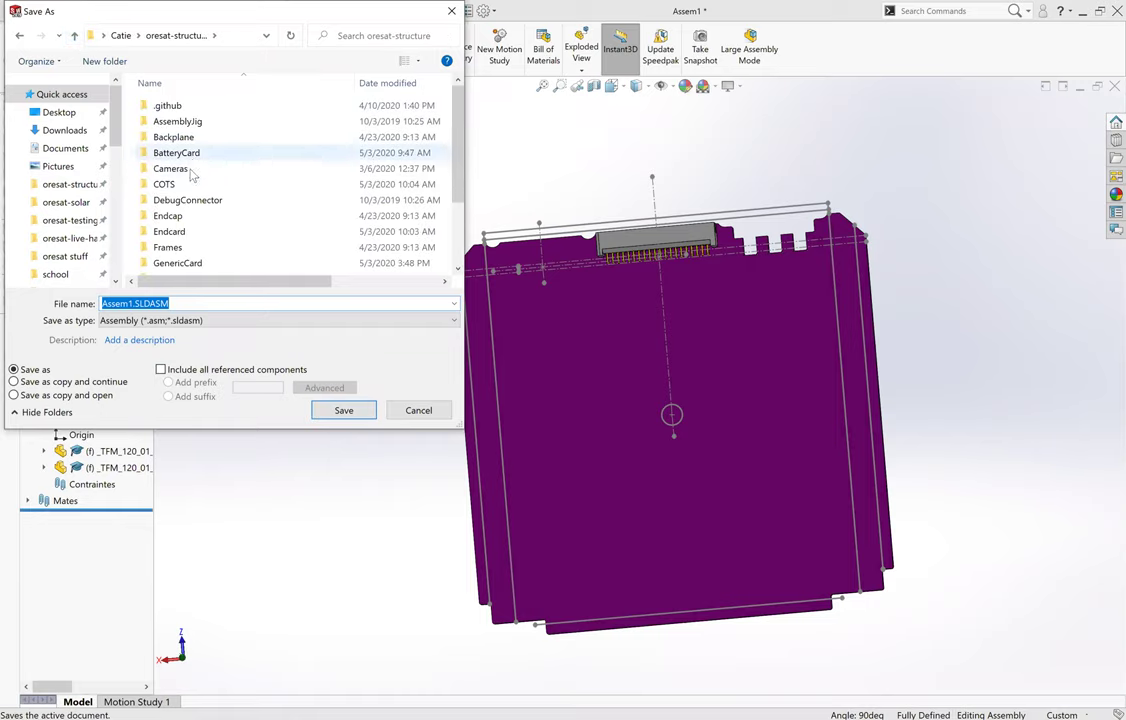
{"action": "double_click", "coordinate": [186, 262]}
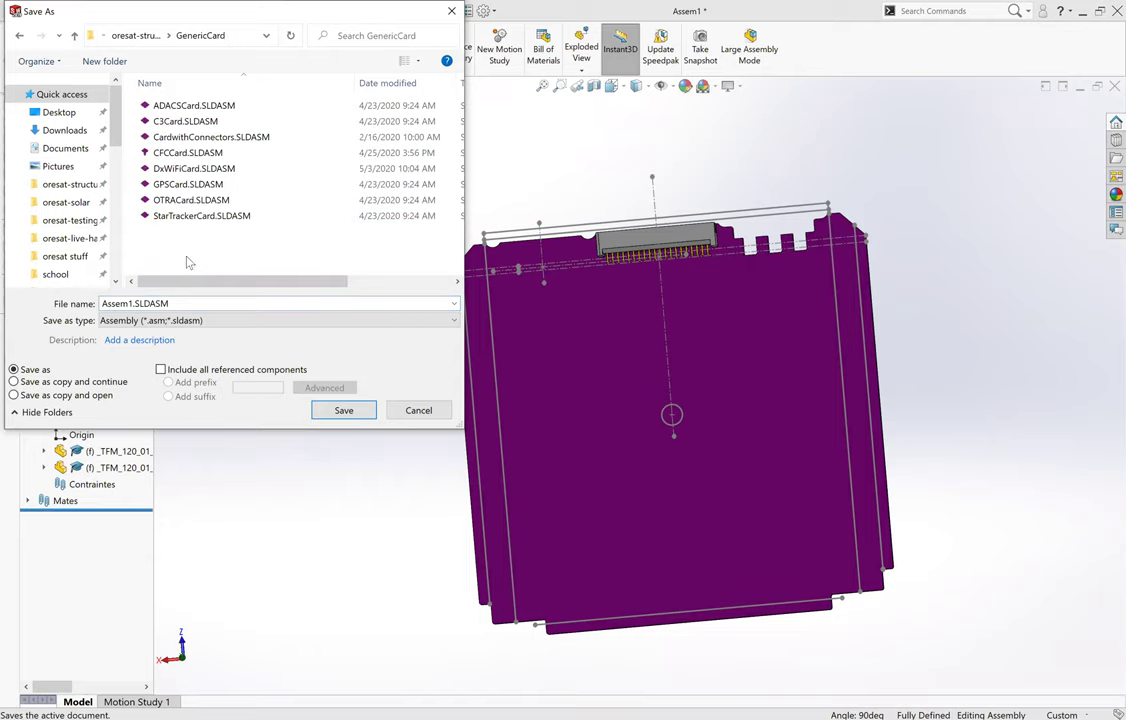
{"action": "left_click", "coordinate": [116, 305]}
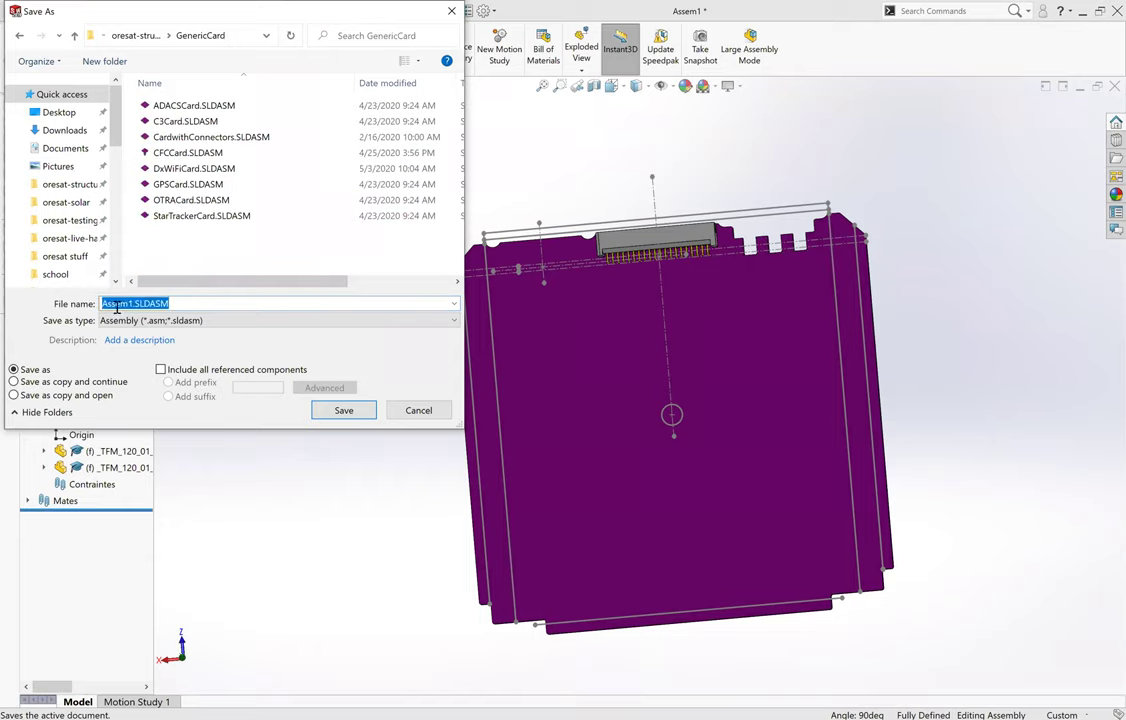
{"action": "type", "text": "you"}
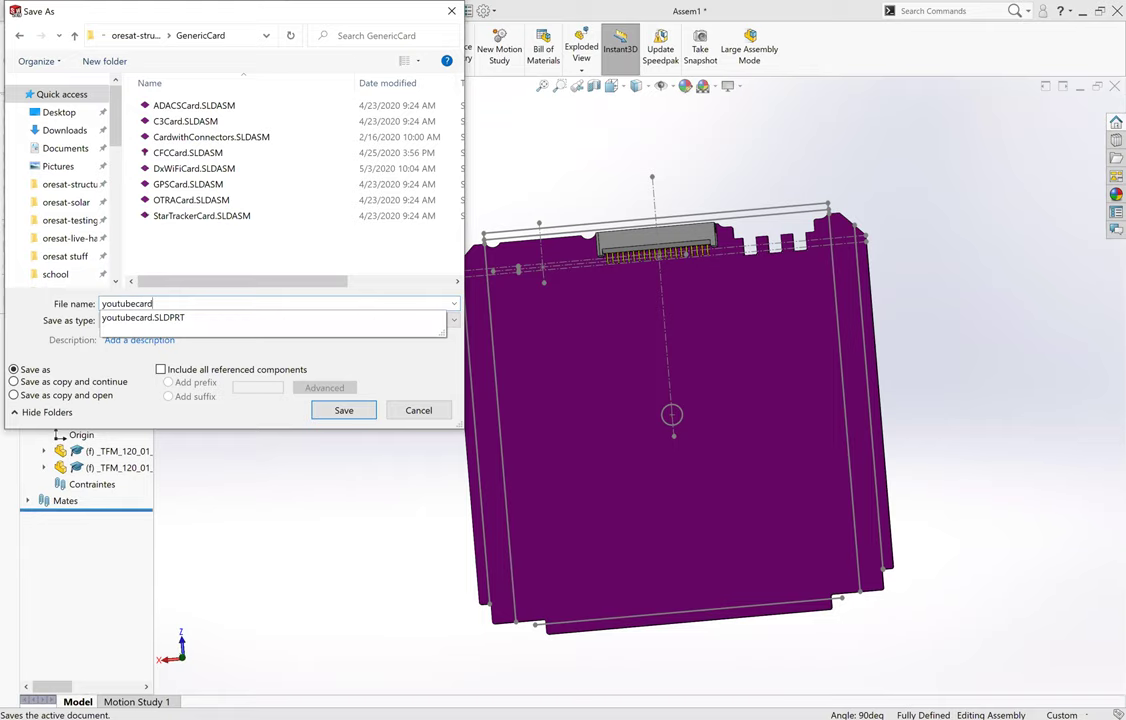
{"action": "type", "text": "tubecard"}
{"action": "key", "text": "Return"}
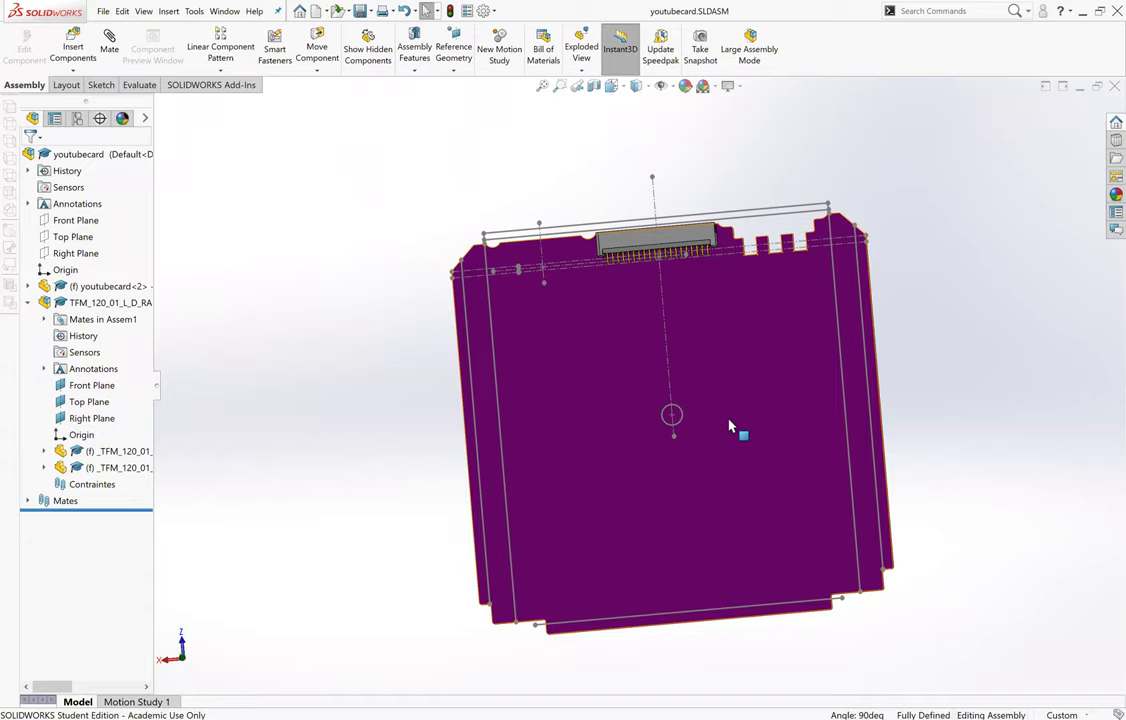
Step: Insert oresatlivesensor.SLDPRT from the OreSat Live folder in Cameras, in its Default configuration, and place it near the card's middle
{"action": "scroll", "coordinate": [665, 402], "scroll_direction": "up", "scroll_amount": 2}
{"action": "scroll", "coordinate": [744, 372], "scroll_direction": "down", "scroll_amount": 1}
{"action": "middle_click_drag", "start_coordinate": [750, 374], "coordinate": [729, 409]}
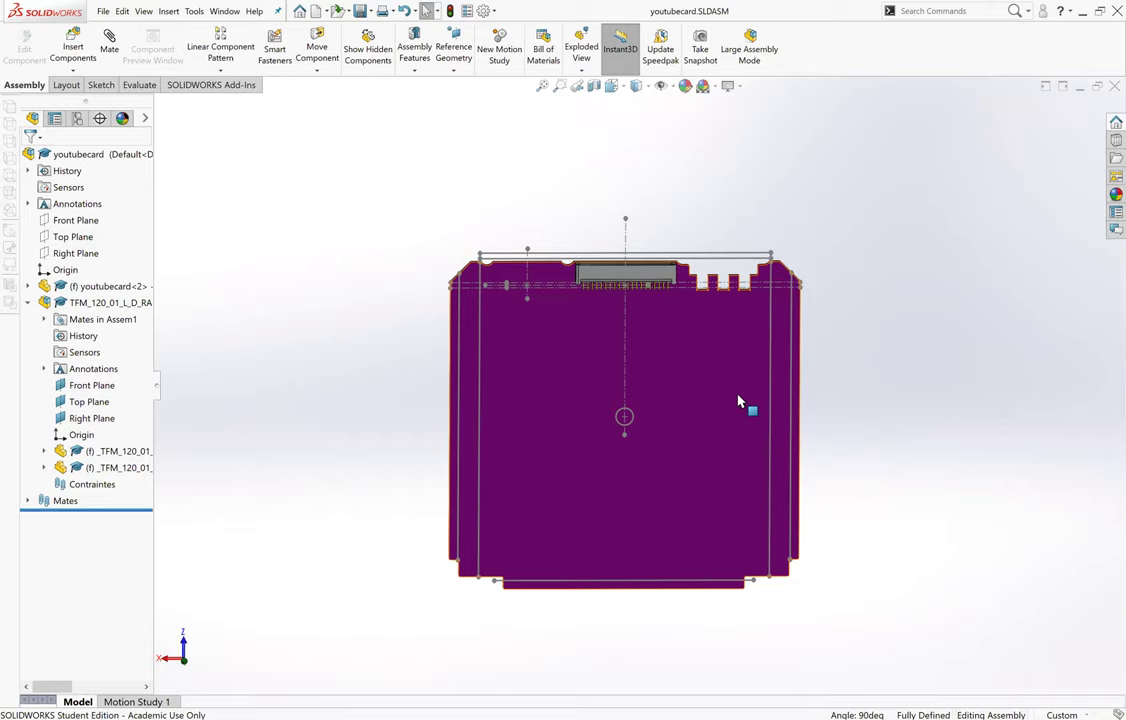
{"action": "left_click", "coordinate": [169, 12]}
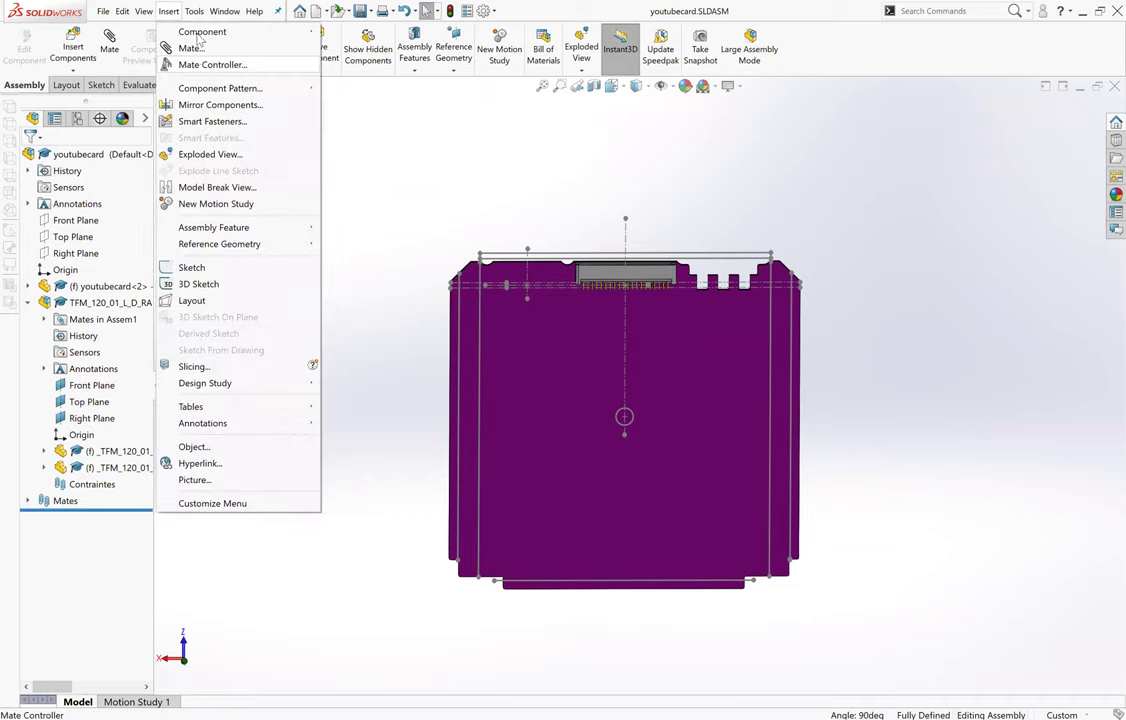
{"action": "mouse_move", "coordinate": [250, 31]}
{"action": "left_click", "coordinate": [379, 34]}
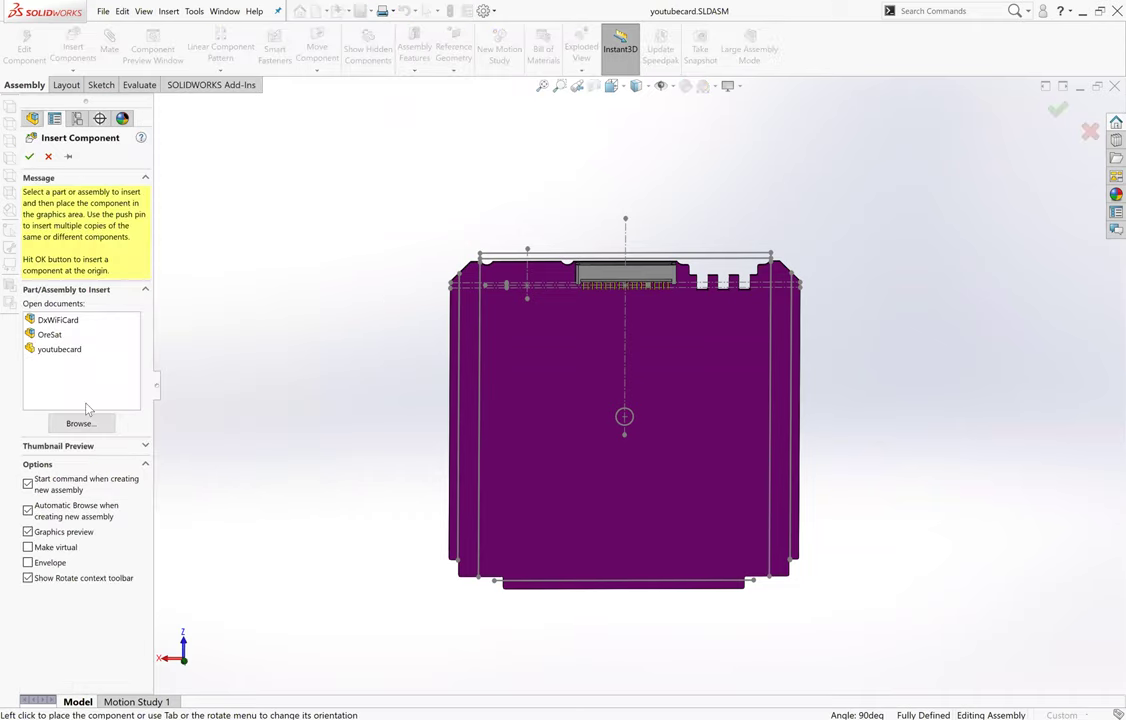
{"action": "left_click", "coordinate": [81, 424]}
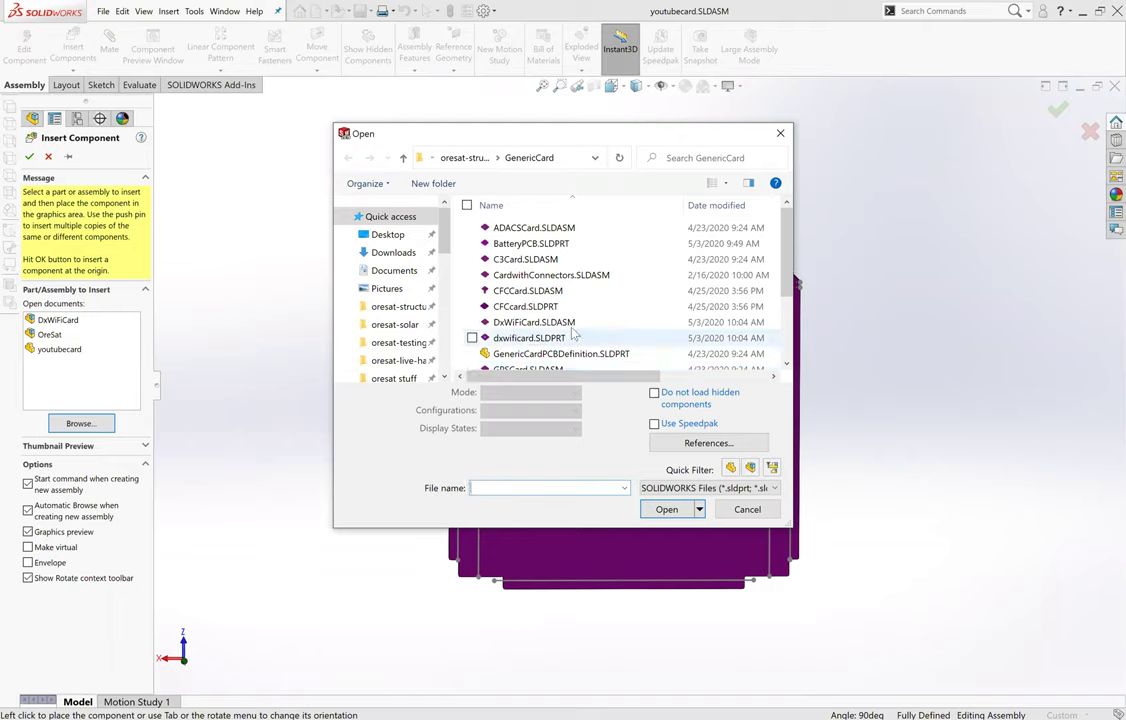
{"action": "left_click", "coordinate": [404, 158]}
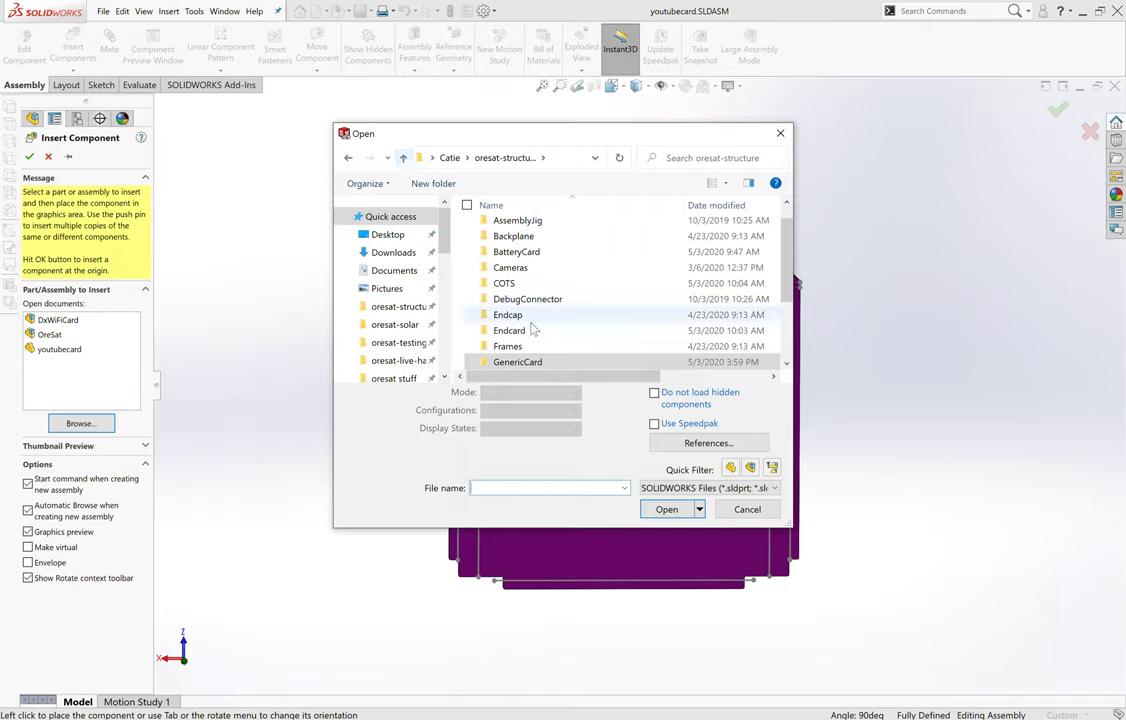
{"action": "scroll", "coordinate": [537, 332], "scroll_direction": "down", "scroll_amount": 2}
{"action": "scroll", "coordinate": [537, 320], "scroll_direction": "up", "scroll_amount": 3}
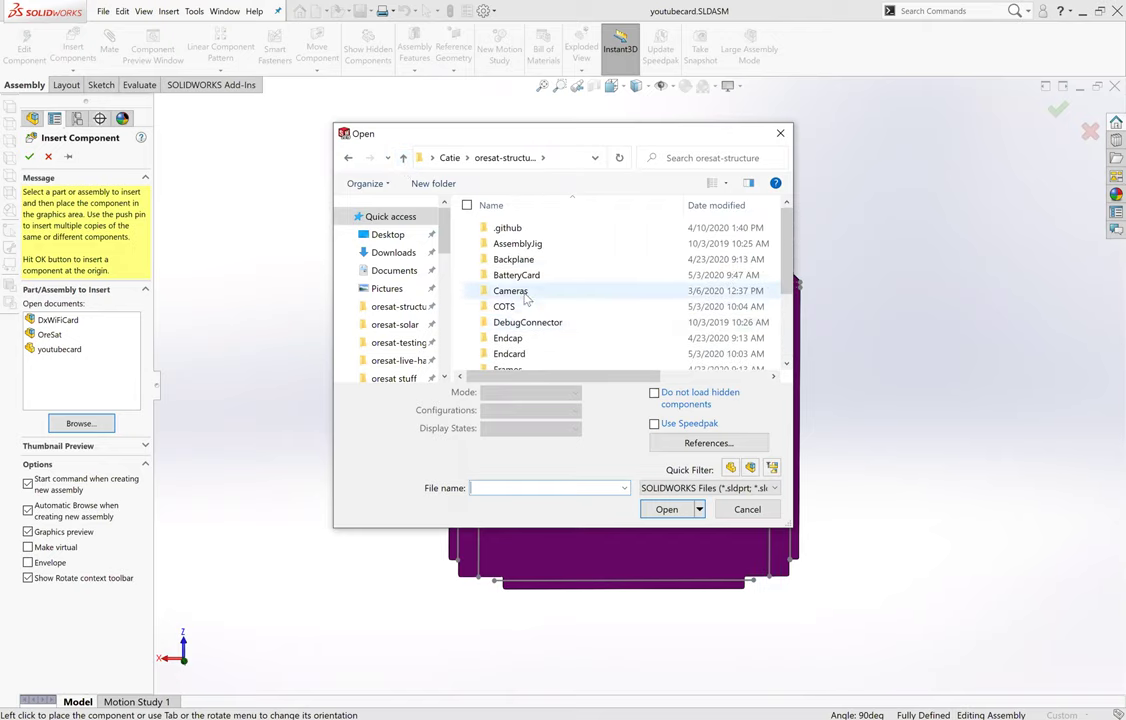
{"action": "double_click", "coordinate": [528, 292]}
{"action": "double_click", "coordinate": [527, 245]}
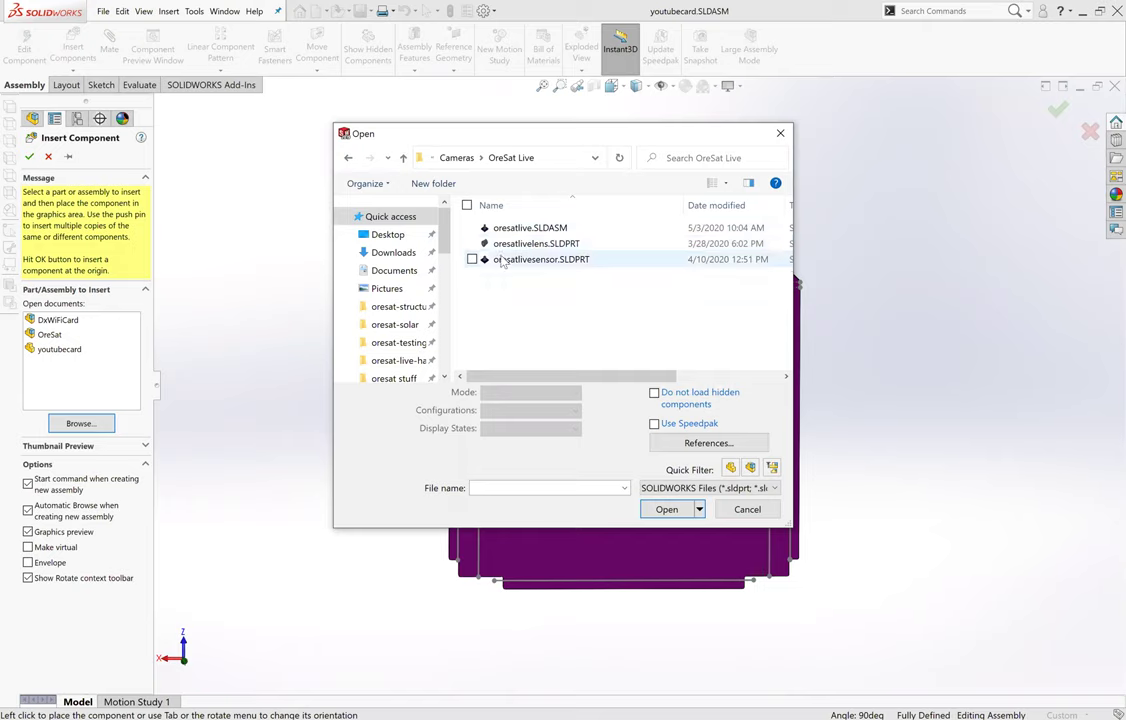
{"action": "left_click", "coordinate": [503, 260]}
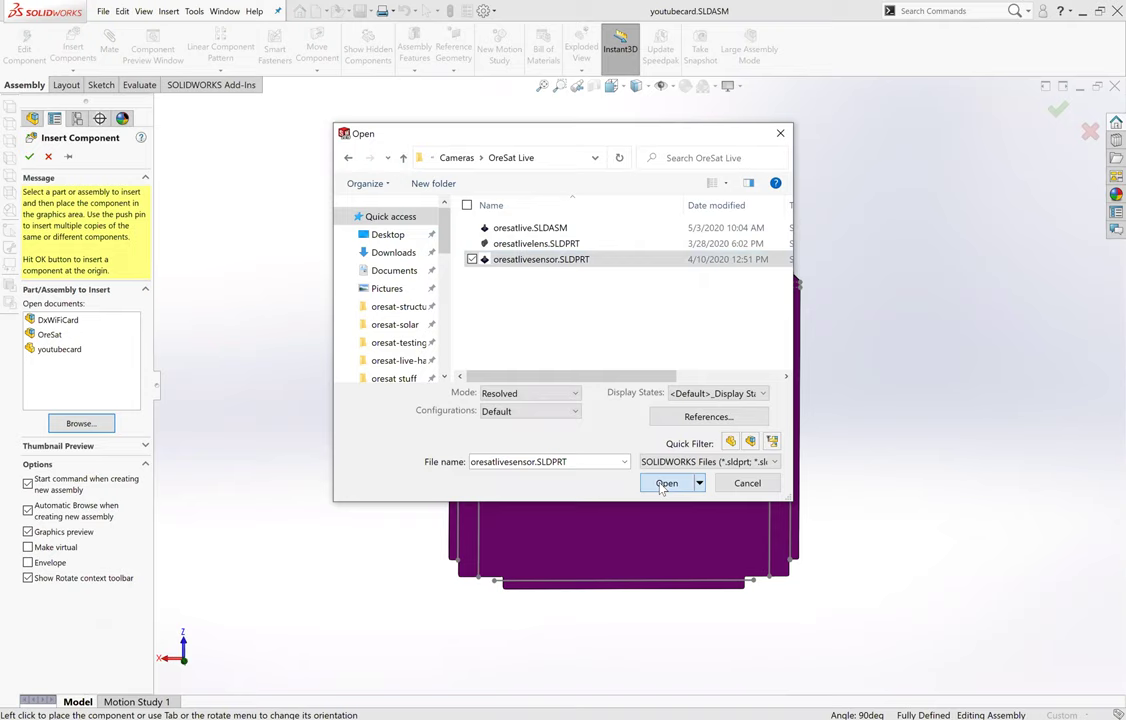
{"action": "key", "text": "Return"}
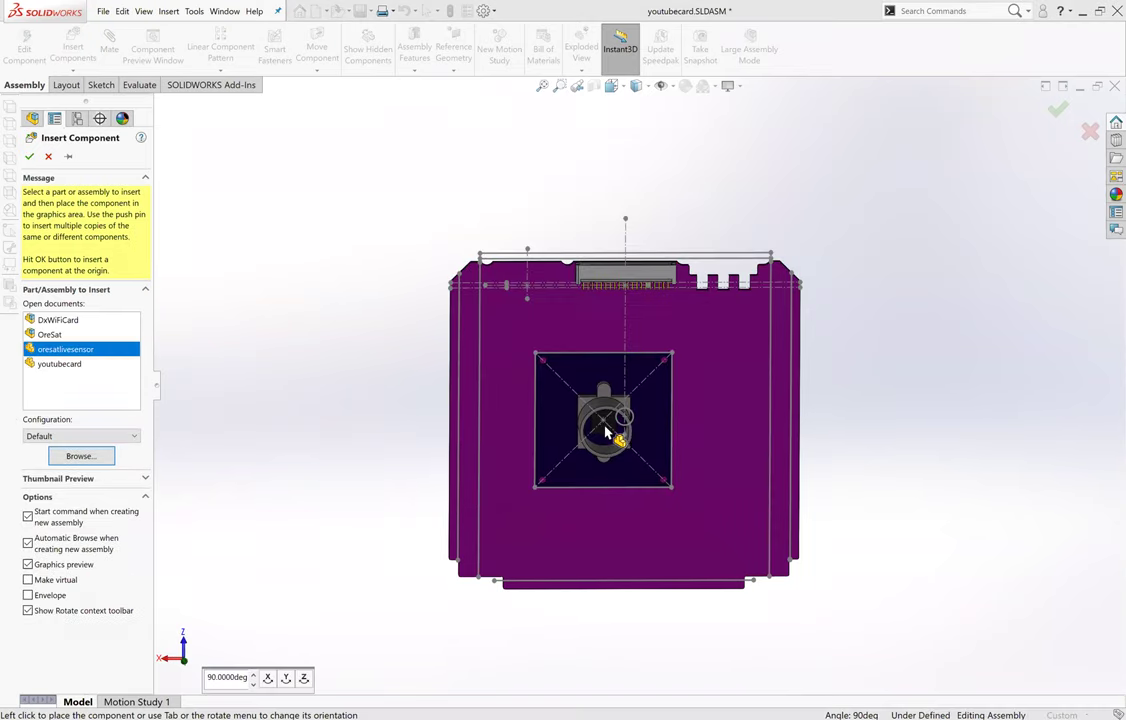
{"action": "left_click", "coordinate": [309, 456]}
Step: Mate the sensor's round lens barrel edge concentric with the sketched circle in the middle of the card
{"action": "middle_click_drag", "start_coordinate": [368, 410], "coordinate": [352, 445]}
{"action": "scroll", "coordinate": [605, 347], "scroll_direction": "up", "scroll_amount": 3}
{"action": "scroll", "coordinate": [576, 438], "scroll_direction": "down", "scroll_amount": 1}
{"action": "middle_click_drag", "start_coordinate": [626, 325], "coordinate": [643, 348]}
{"action": "scroll", "coordinate": [643, 348], "scroll_direction": "down", "scroll_amount": 5}
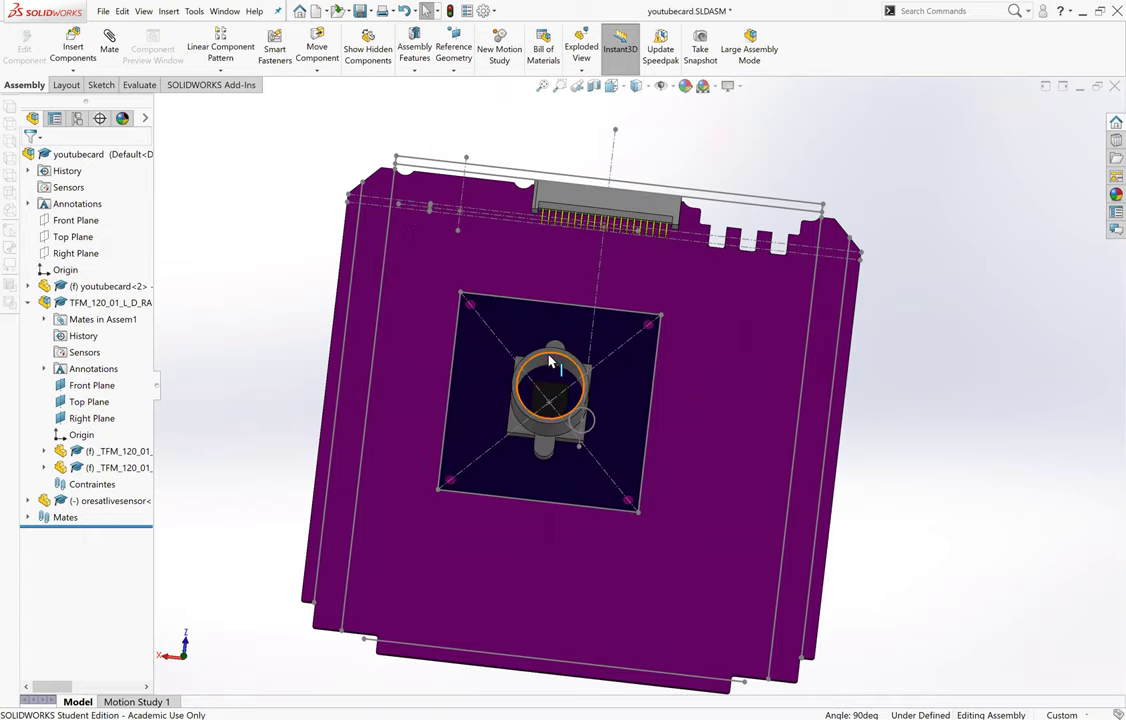
{"action": "left_click", "coordinate": [549, 362]}
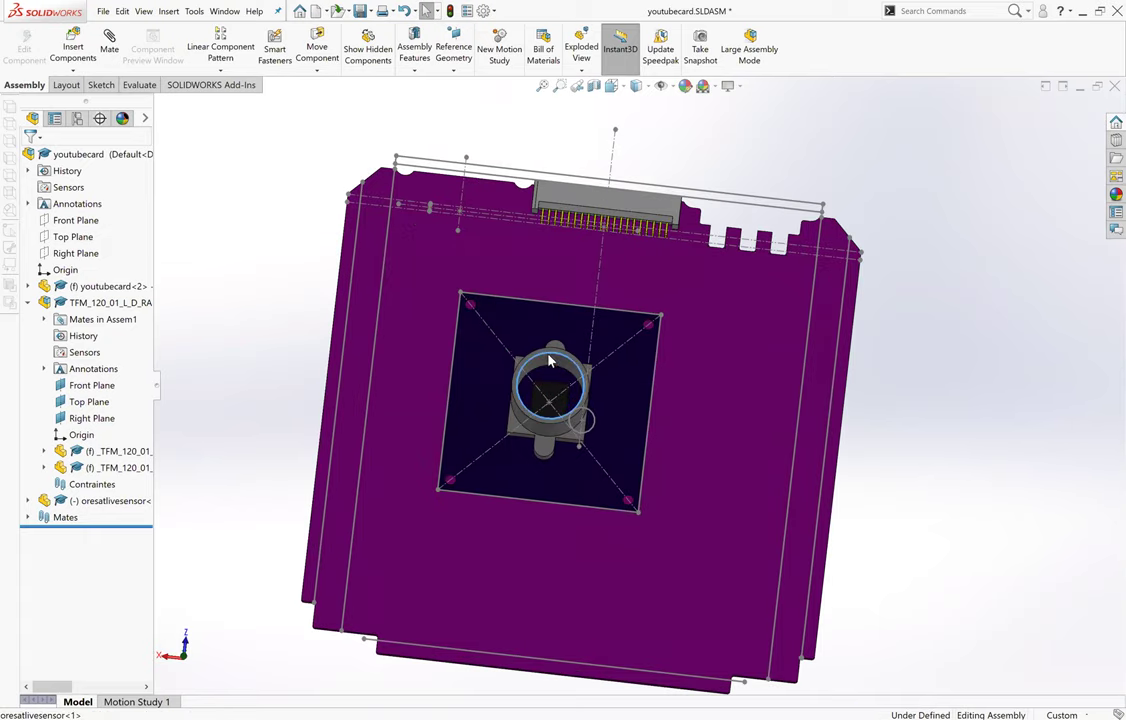
{"action": "left_click", "coordinate": [599, 426], "text": "ctrl"}
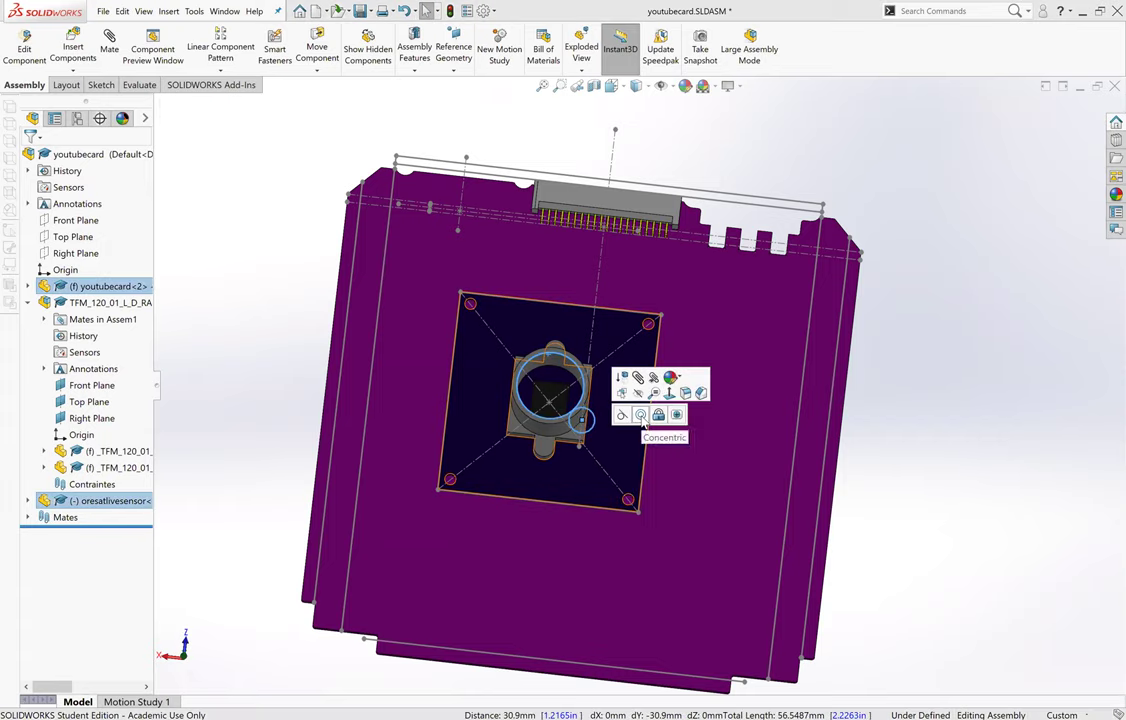
{"action": "key", "text": "Escape"}
Step: View the assembly from the side and pull the camera sensor away from the card's face along its lens axis
{"action": "scroll", "coordinate": [669, 465], "scroll_direction": "up", "scroll_amount": 3}
{"action": "middle_click_drag", "start_coordinate": [724, 532], "coordinate": [621, 432]}
{"action": "scroll", "coordinate": [610, 410], "scroll_direction": "up", "scroll_amount": 3}
{"action": "scroll", "coordinate": [595, 388], "scroll_direction": "down", "scroll_amount": 4}
{"action": "middle_click_drag", "start_coordinate": [595, 388], "coordinate": [664, 392]}
{"action": "left_click_drag", "start_coordinate": [687, 393], "coordinate": [847, 418]}
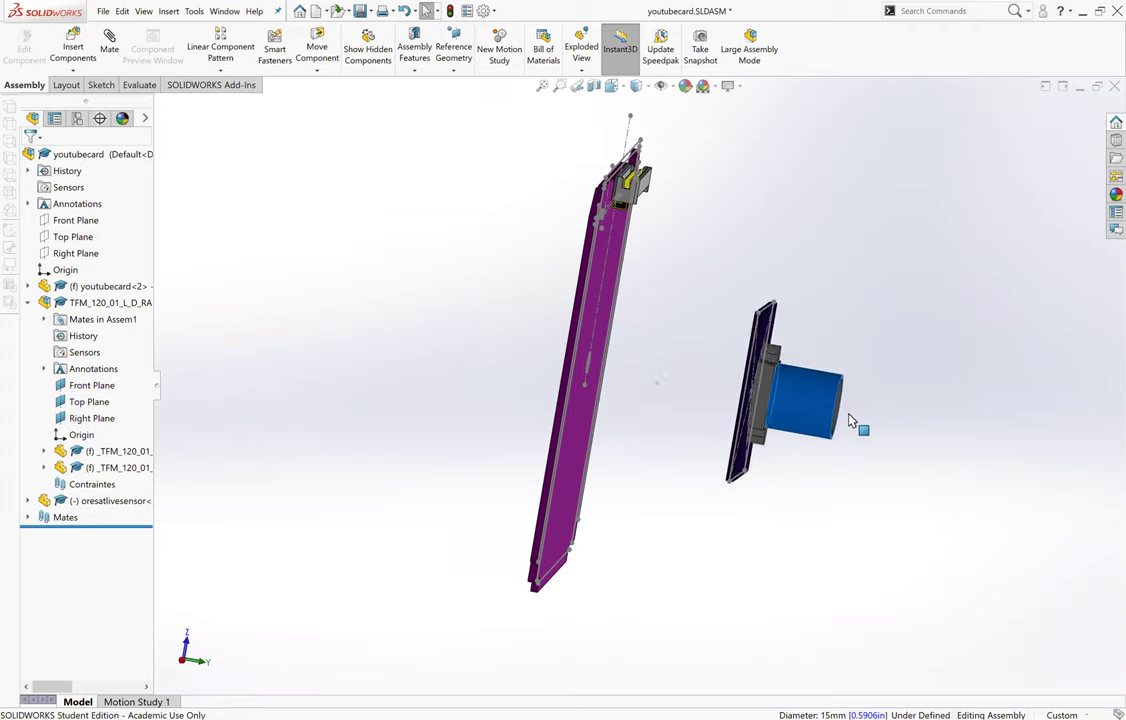
Step: Mate the camera sensor plate's narrow side face parallel to the card's side face
{"action": "scroll", "coordinate": [750, 368], "scroll_direction": "up", "scroll_amount": 2}
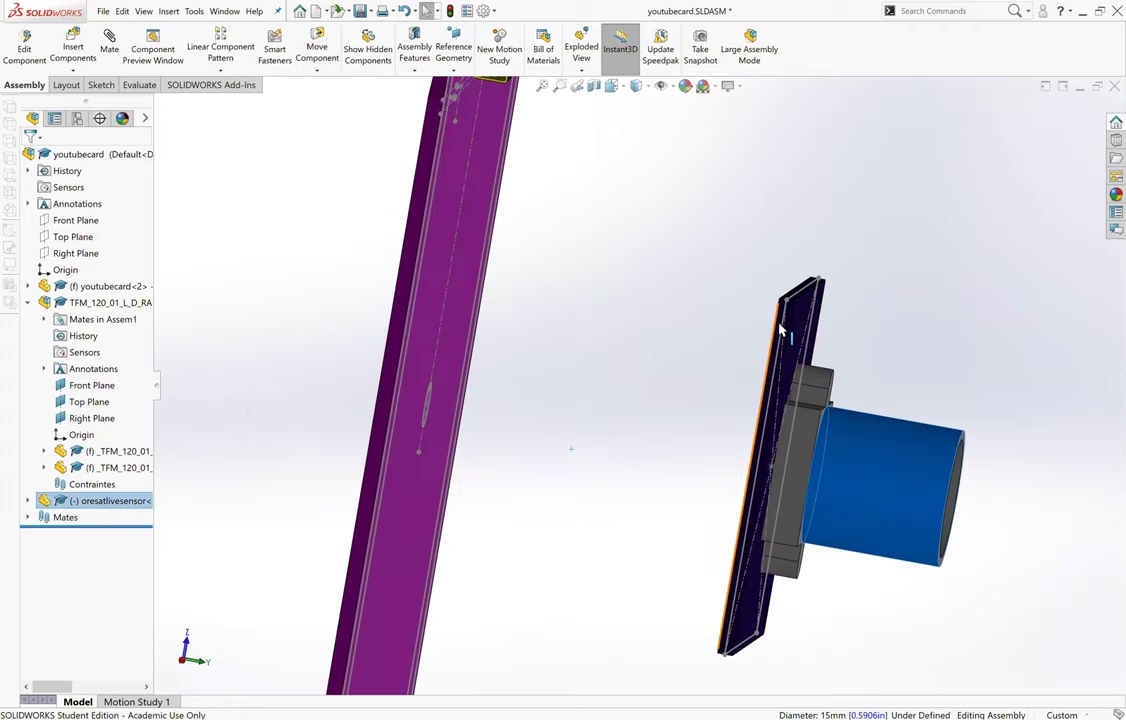
{"action": "left_click", "coordinate": [783, 316]}
{"action": "left_click", "coordinate": [785, 313]}
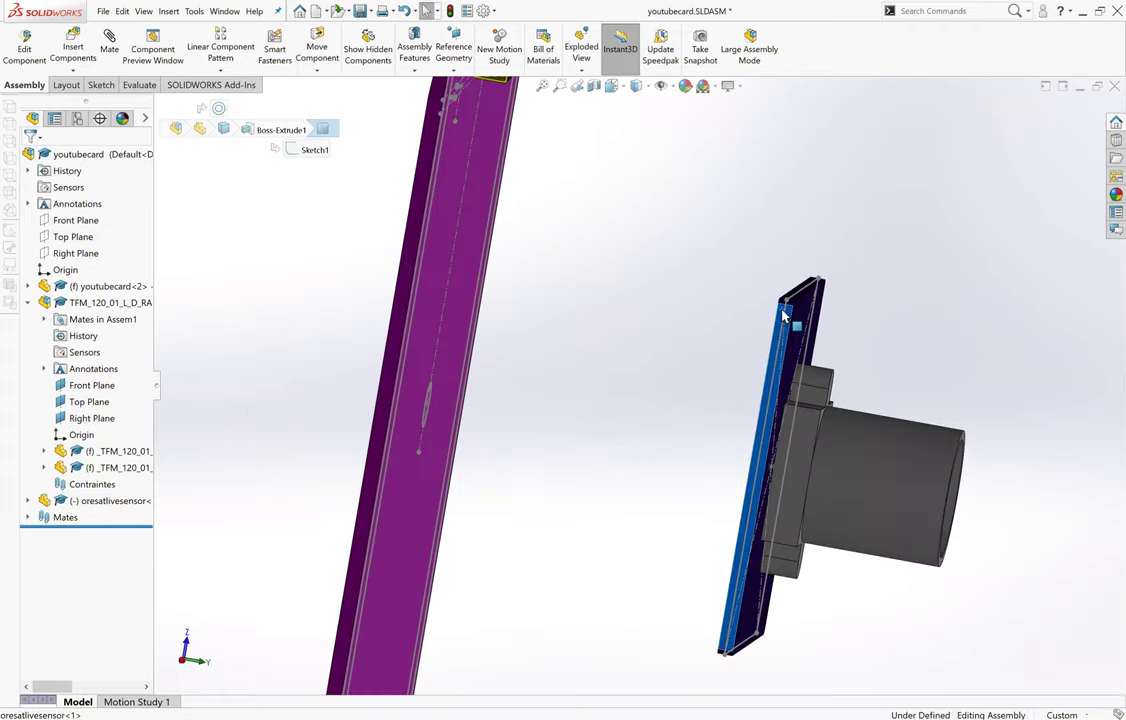
{"action": "left_click", "coordinate": [397, 332], "text": "ctrl"}
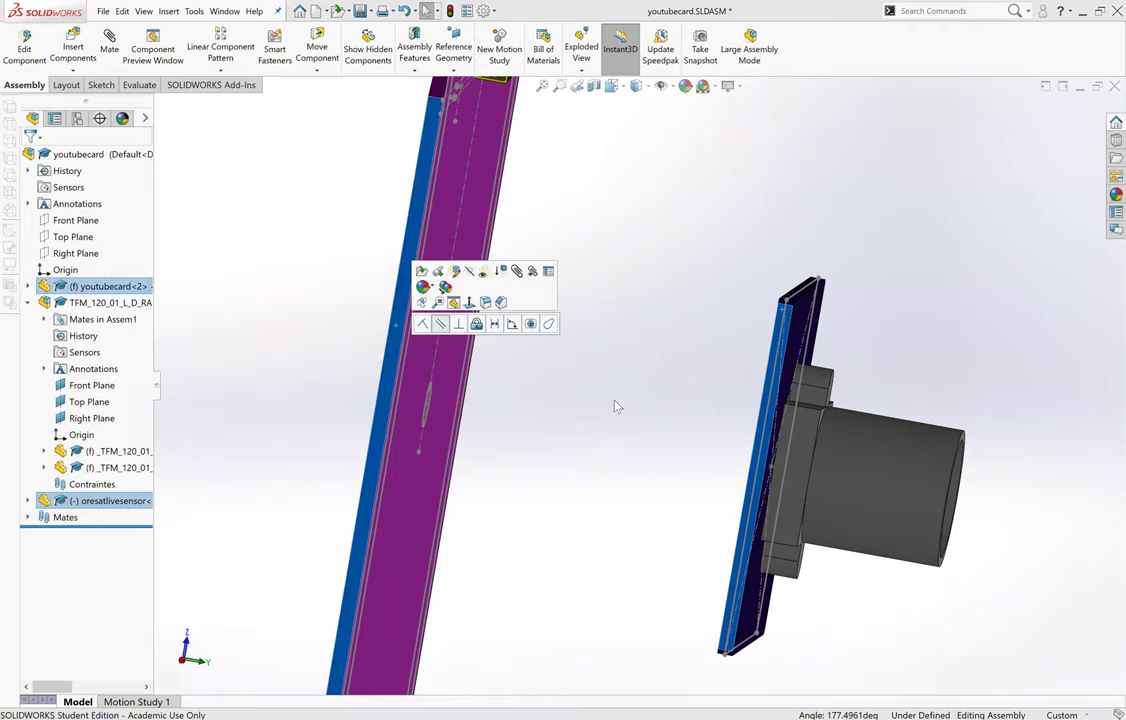
{"action": "left_click", "coordinate": [668, 520]}
Step: Examine the camera sensor's alignment with the card from the side and from the front
{"action": "scroll", "coordinate": [656, 524], "scroll_direction": "up", "scroll_amount": 5}
{"action": "middle_click_drag", "start_coordinate": [591, 446], "coordinate": [497, 440]}
{"action": "left_click_drag", "start_coordinate": [632, 415], "coordinate": [599, 389]}
{"action": "right_click_drag", "start_coordinate": [600, 395], "coordinate": [609, 362]}
{"action": "left_click_drag", "start_coordinate": [609, 357], "coordinate": [705, 446]}
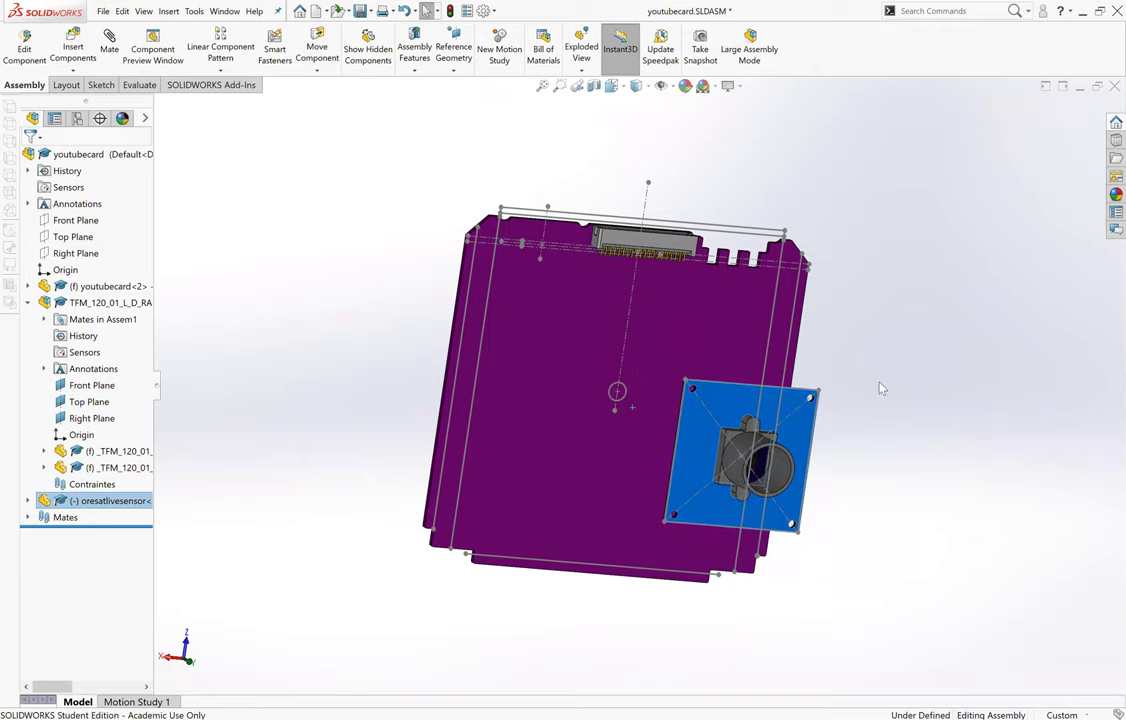
{"action": "middle_click_drag", "start_coordinate": [916, 408], "coordinate": [830, 434]}
{"action": "left_click_drag", "start_coordinate": [829, 428], "coordinate": [755, 296]}
{"action": "key", "text": "Escape"}
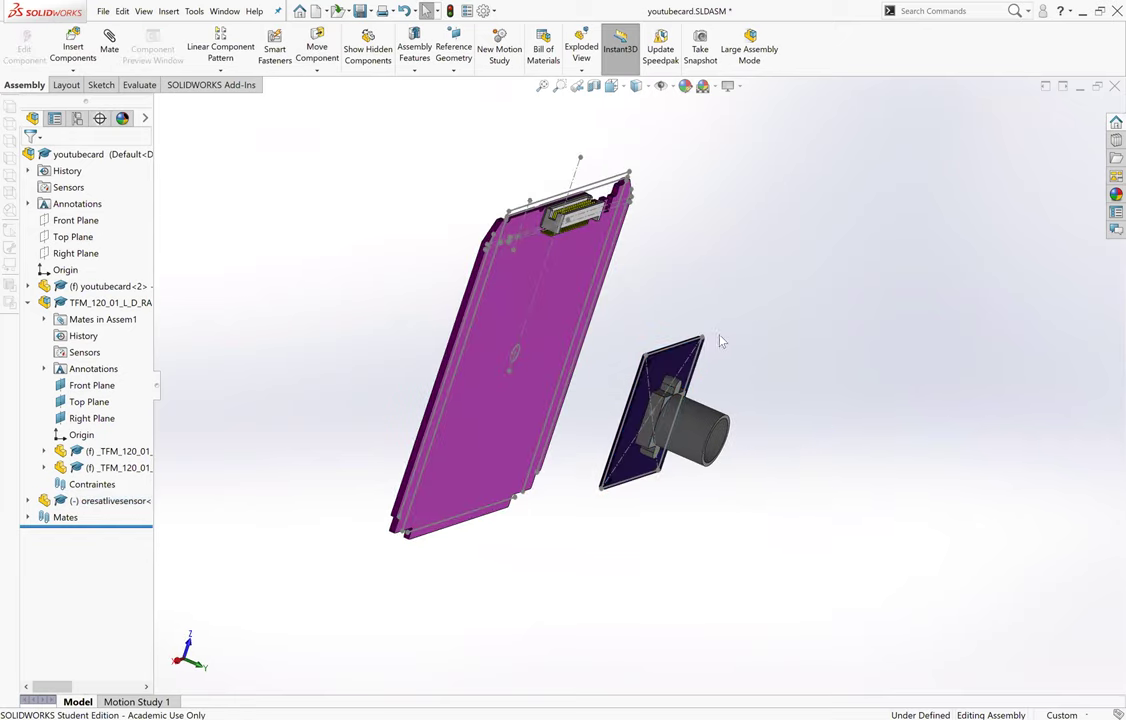
{"action": "scroll", "coordinate": [648, 201], "scroll_direction": "down", "scroll_amount": 3}
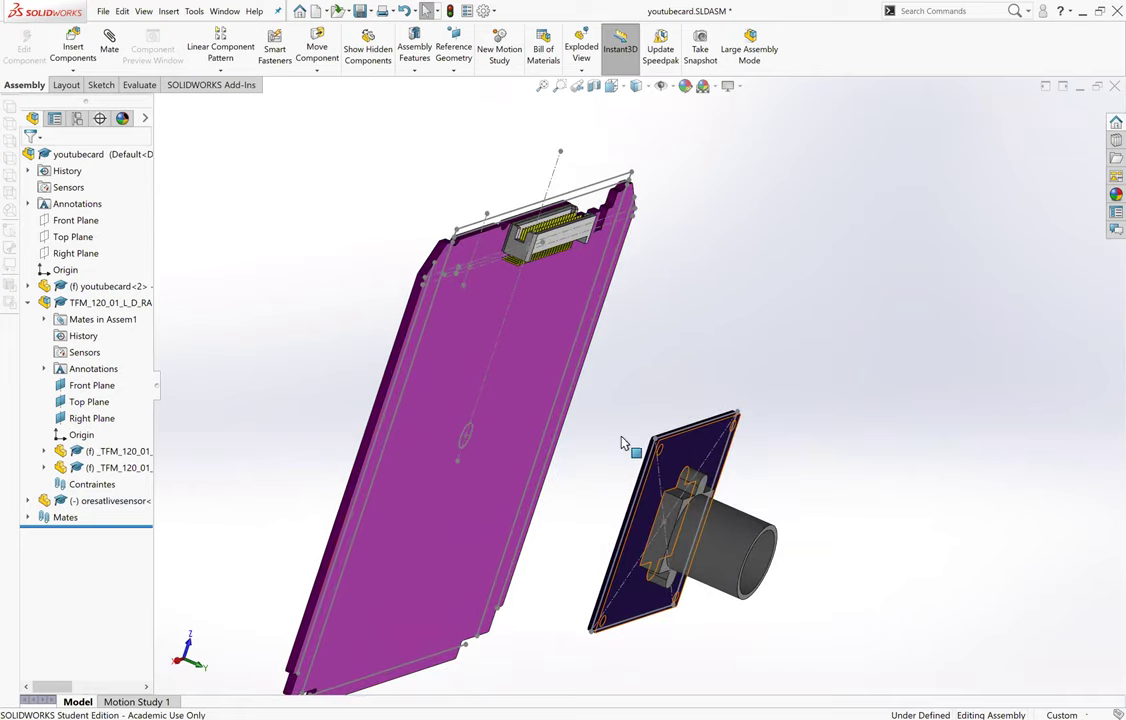
{"action": "scroll", "coordinate": [581, 422], "scroll_direction": "up", "scroll_amount": 2}
{"action": "middle_click_drag", "start_coordinate": [480, 346], "coordinate": [470, 310]}
{"action": "scroll", "coordinate": [537, 352], "scroll_direction": "down", "scroll_amount": 2}
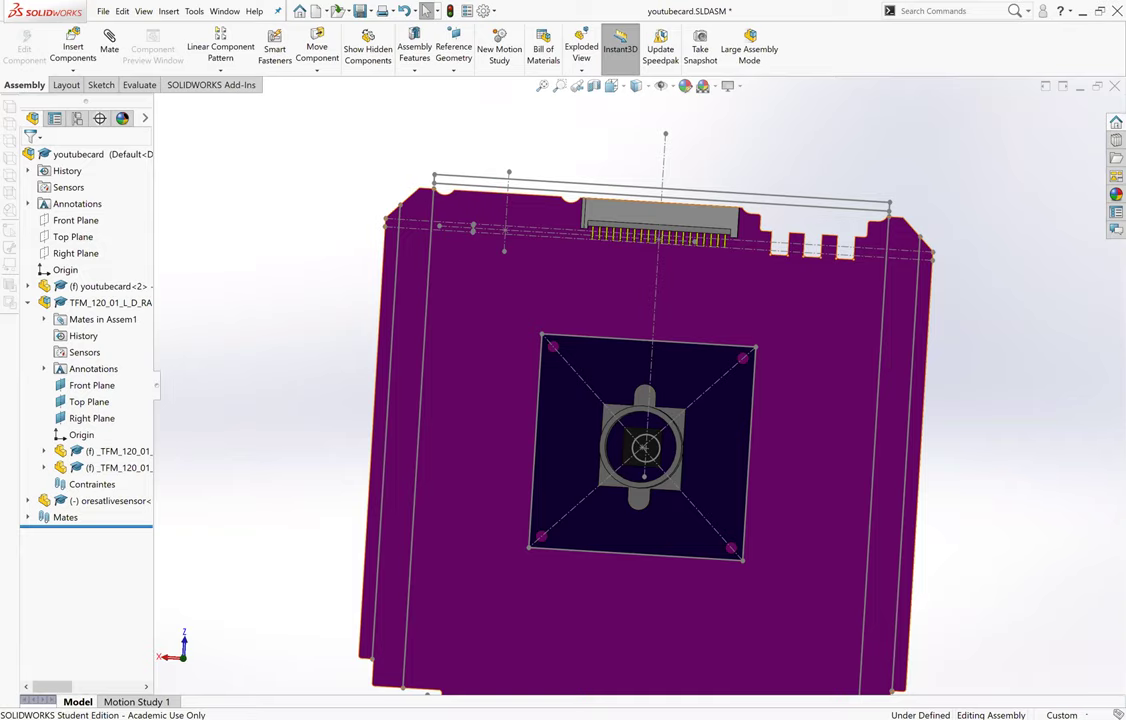
Step: In the youtubecard part, start a sketch on the card's front face, draw a short slanted line beside the central circle, and exit the sketch
{"action": "key", "text": "ctrl+Tab"}
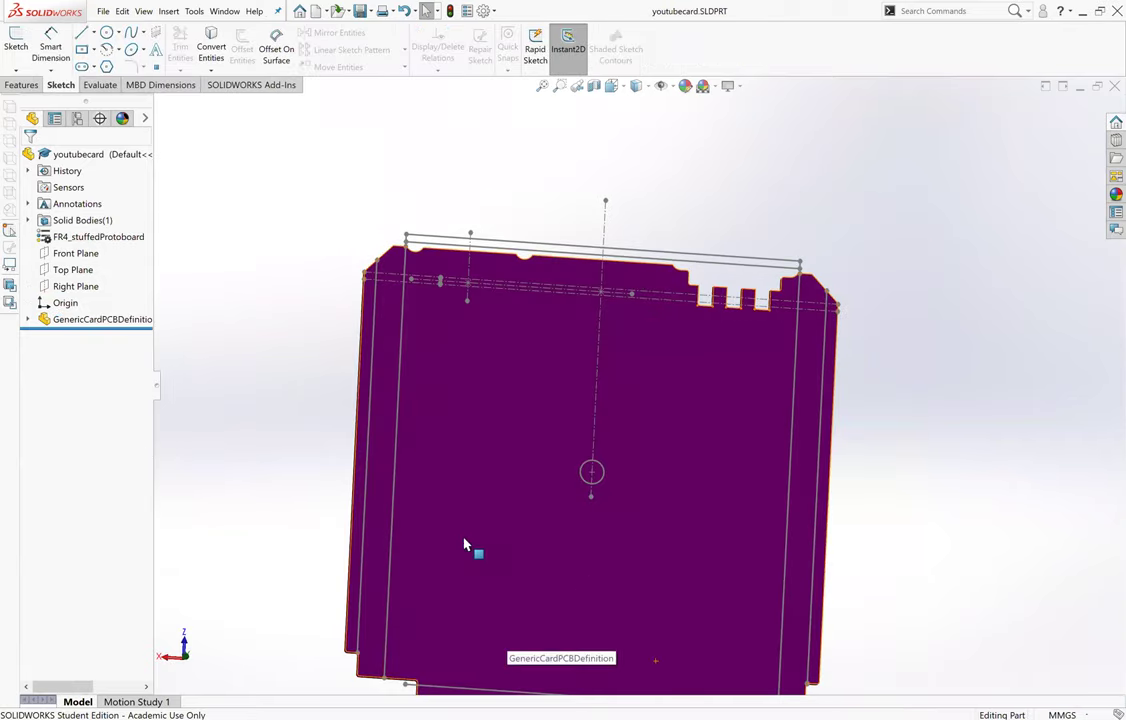
{"action": "right_click", "coordinate": [480, 372]}
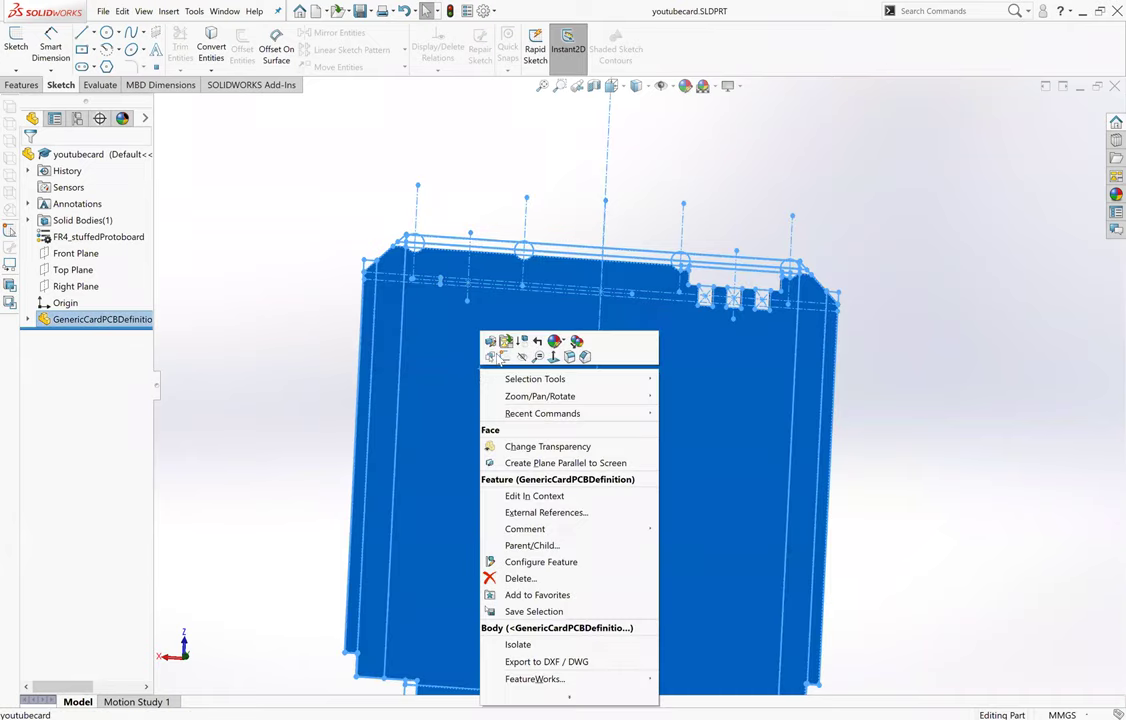
{"action": "left_click", "coordinate": [502, 360]}
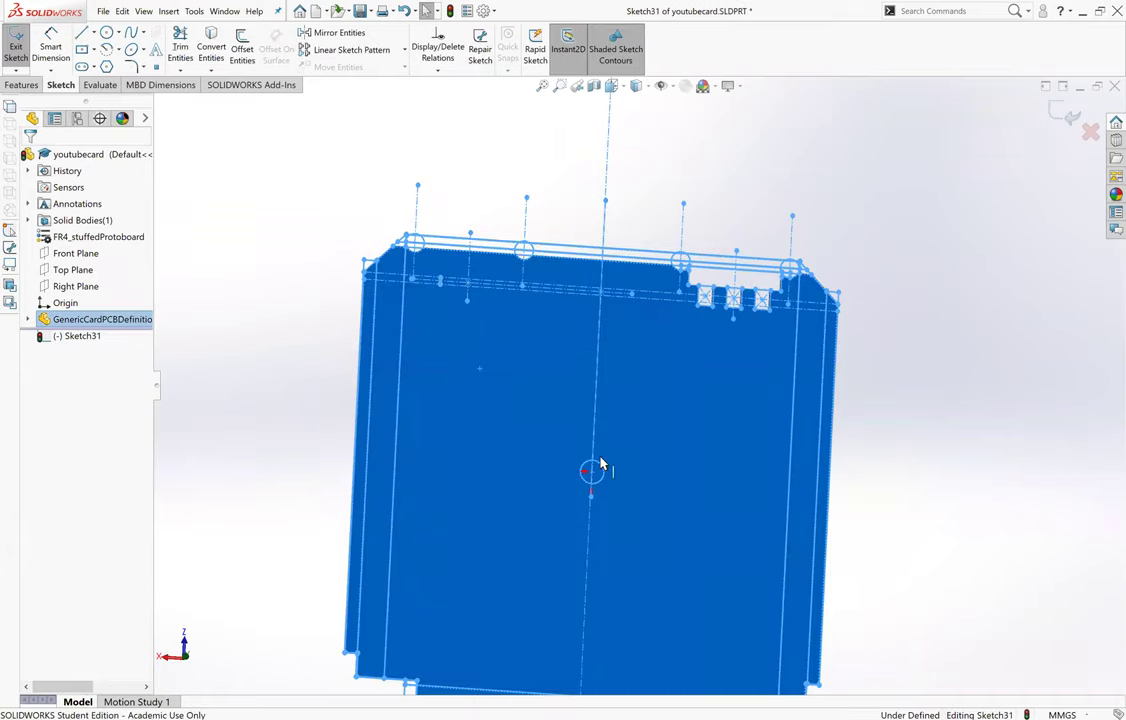
{"action": "key", "text": "f"}
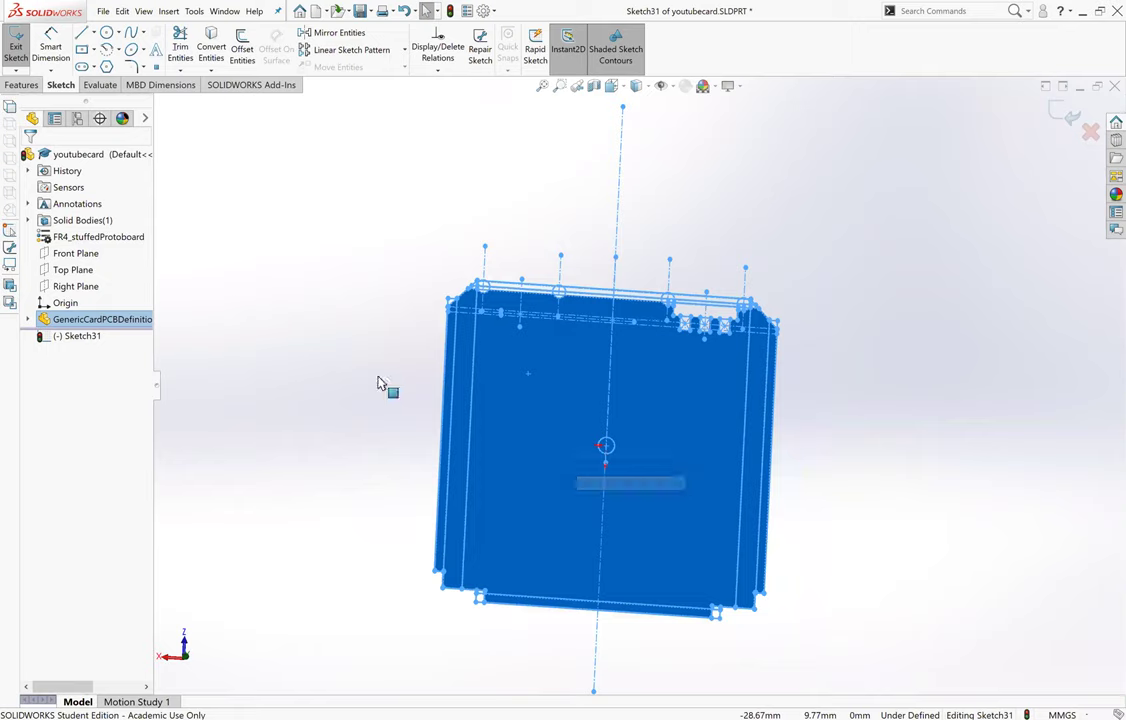
{"action": "key", "text": "Escape"}
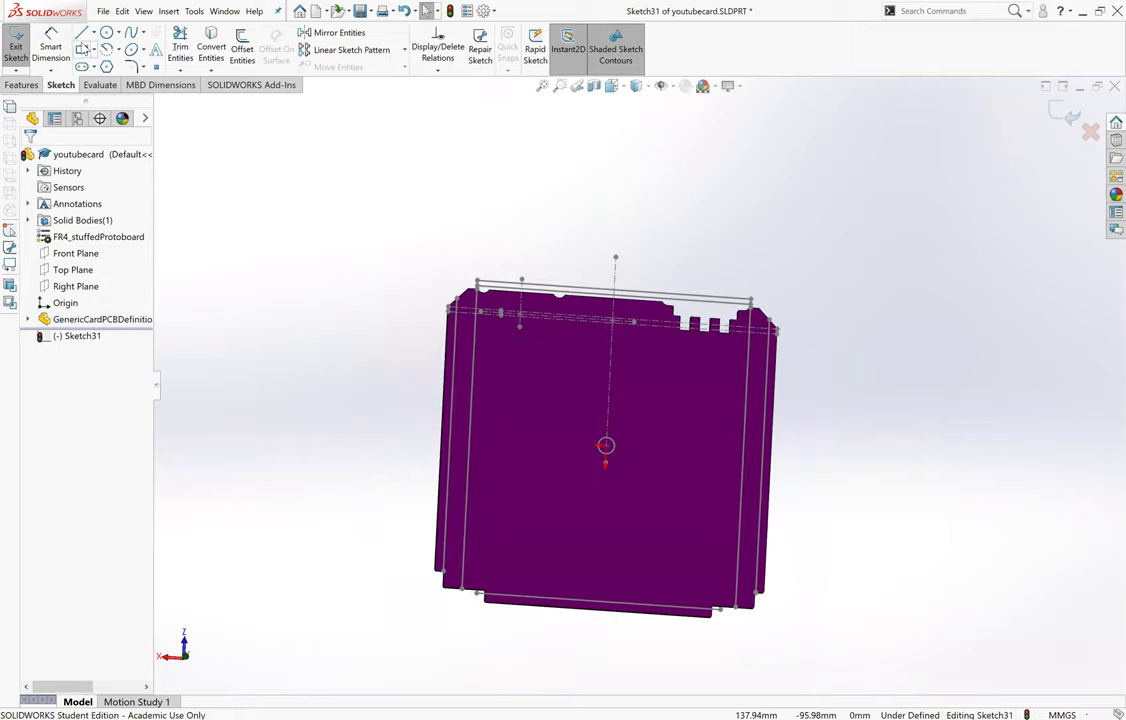
{"action": "key", "text": "l"}
{"action": "left_click", "coordinate": [499, 362]}
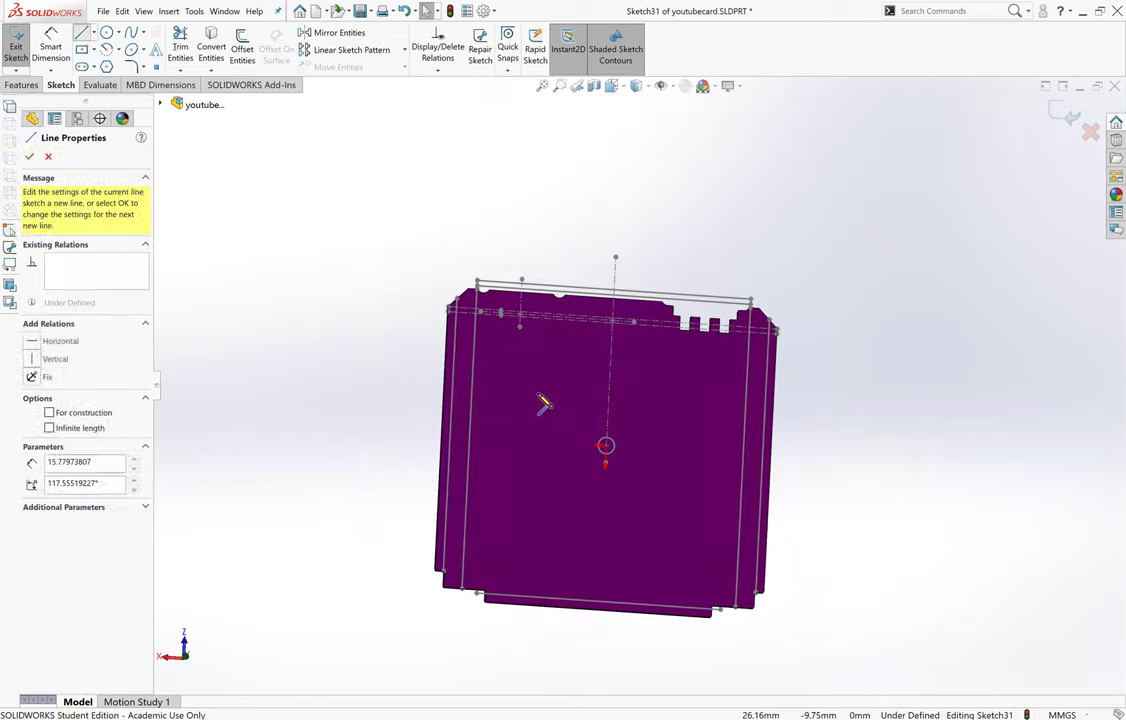
{"action": "left_click", "coordinate": [512, 438]}
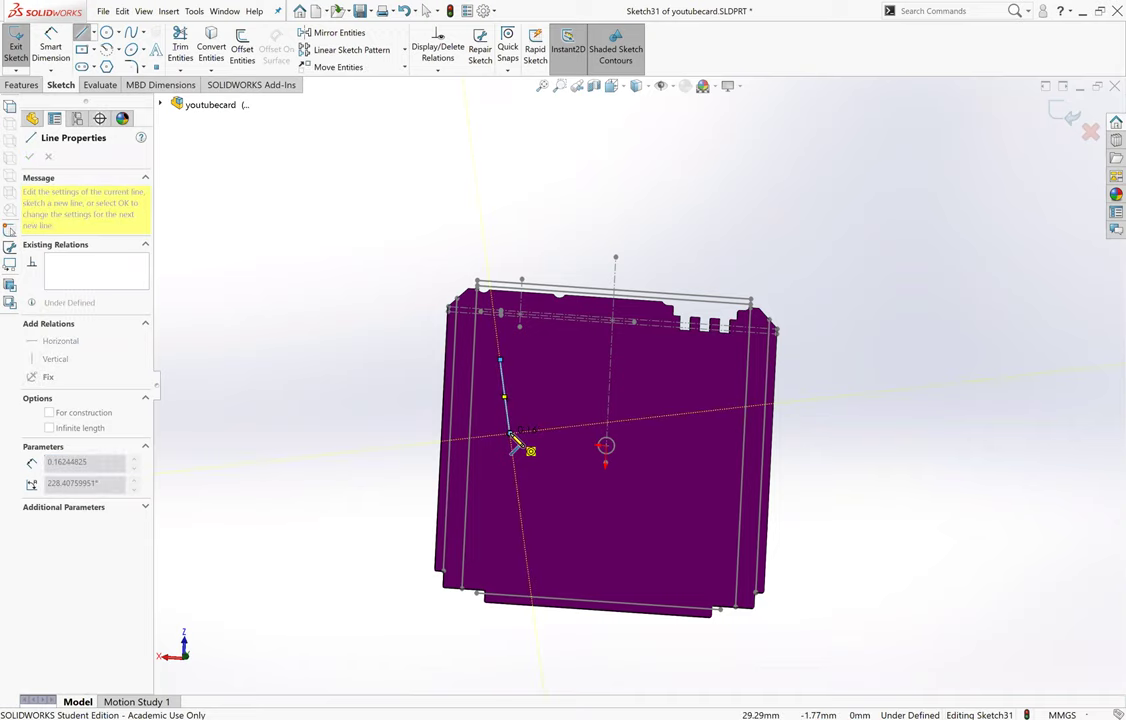
{"action": "double_click", "coordinate": [512, 438]}
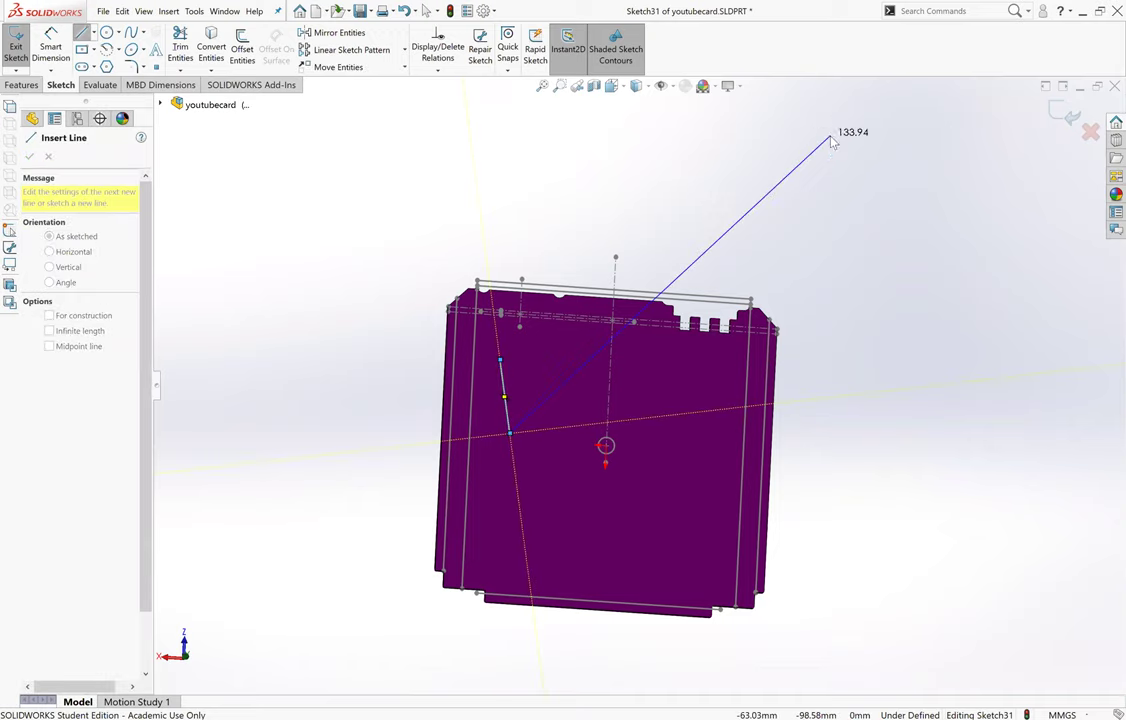
{"action": "key", "text": "Escape"}
{"action": "left_click", "coordinate": [1058, 110]}
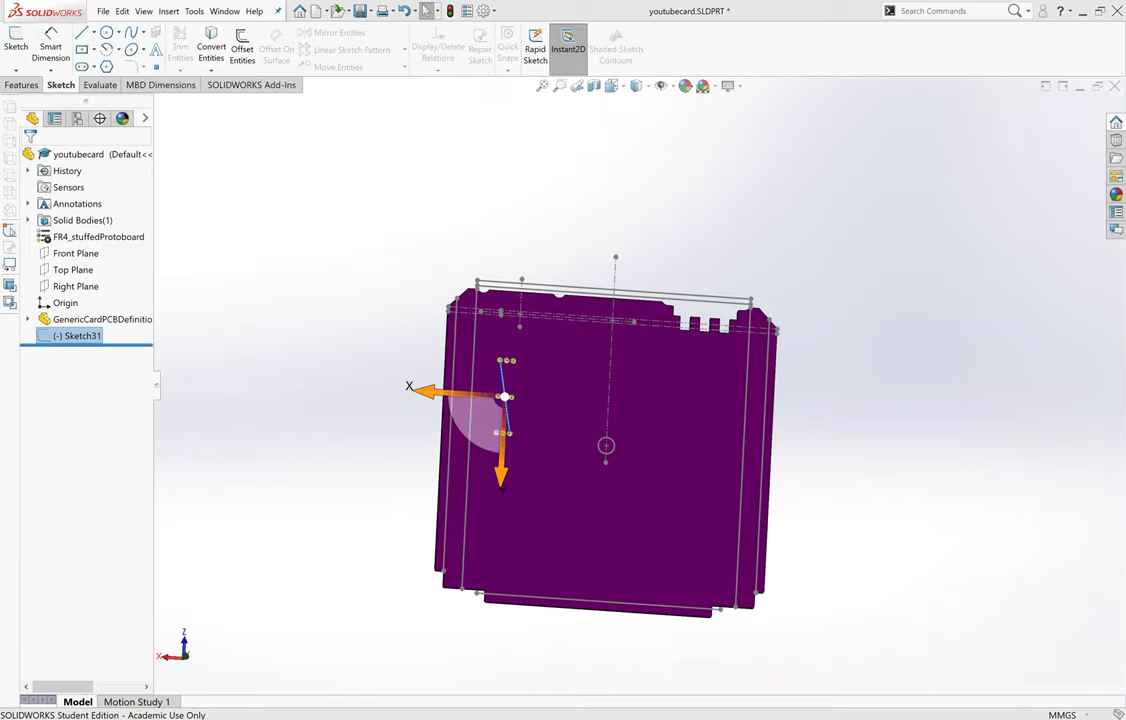
Step: Return to the youtubecard assembly, rebuild it, and open the card's new line sketch for editing in context
{"action": "key", "text": "ctrl+Tab"}
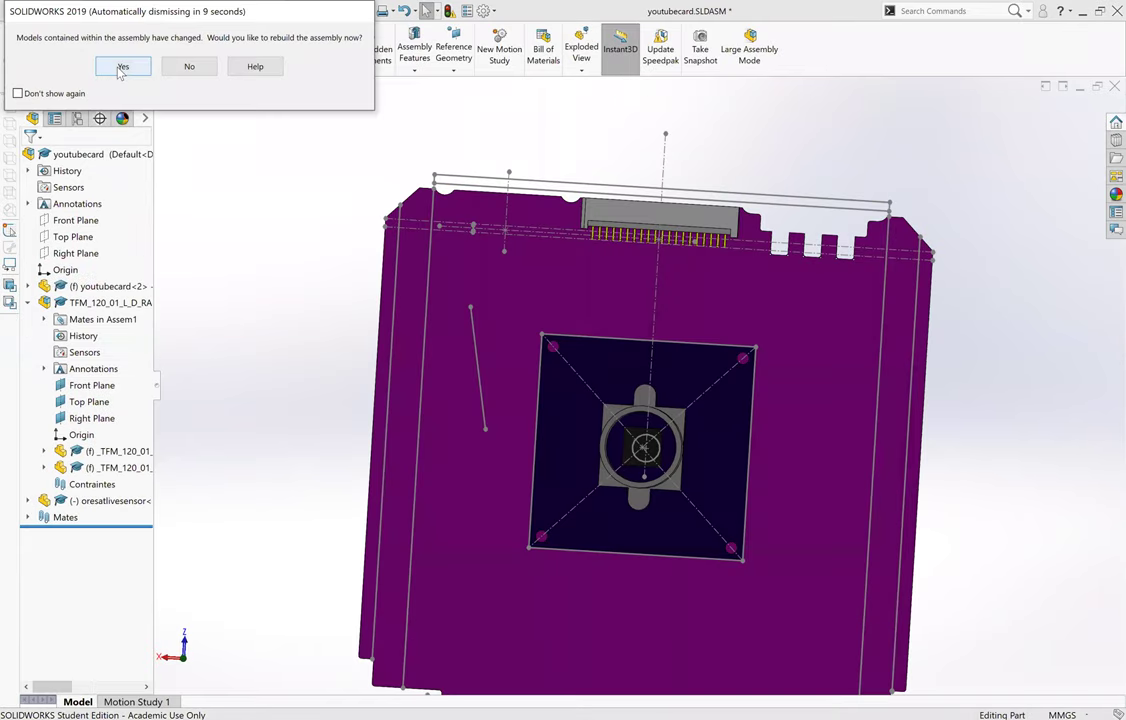
{"action": "left_click", "coordinate": [121, 67]}
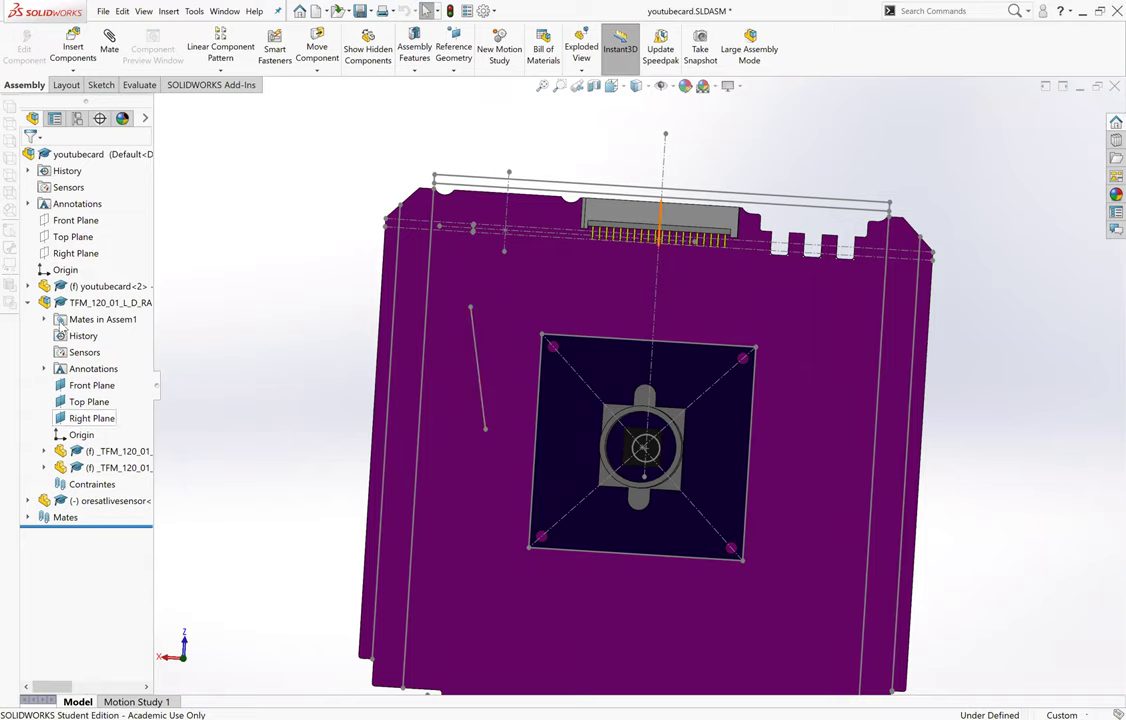
{"action": "left_click", "coordinate": [28, 286]}
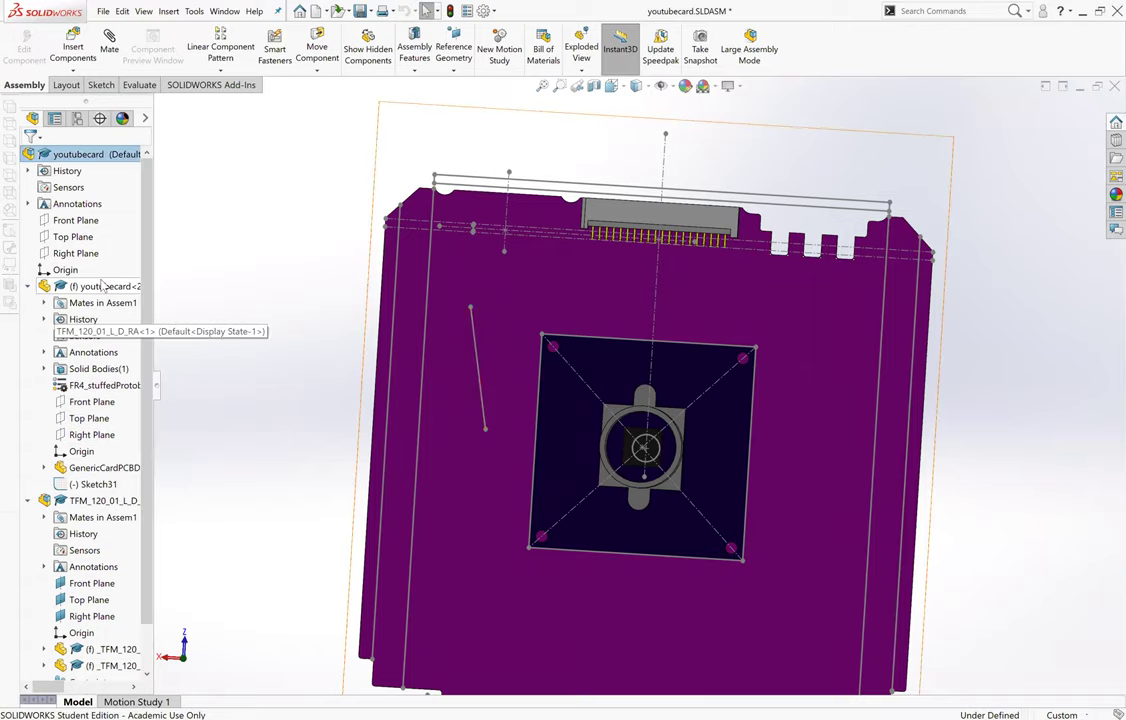
{"action": "right_click", "coordinate": [86, 487]}
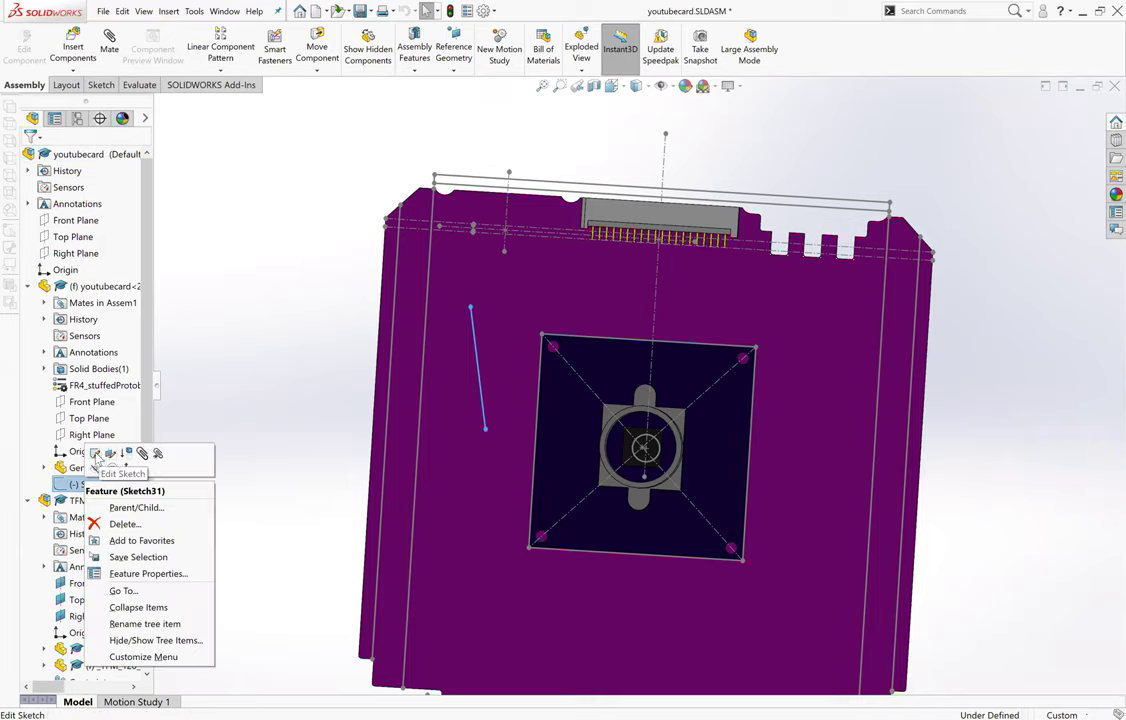
{"action": "left_click", "coordinate": [95, 455]}
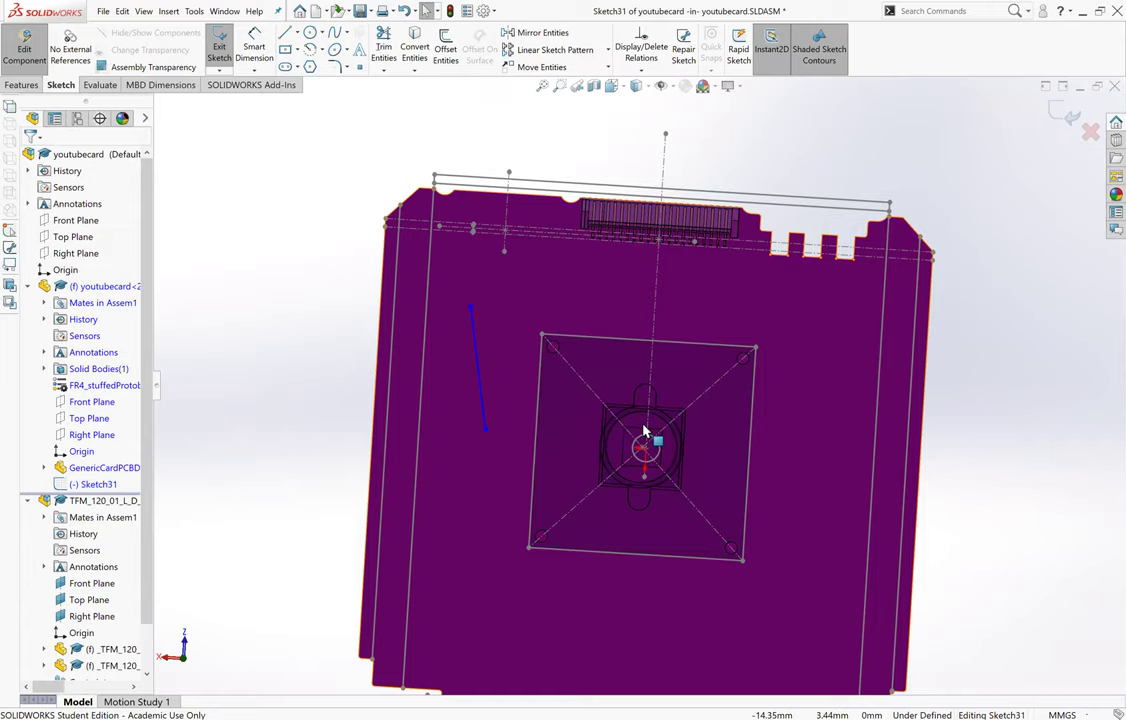
Step: Convert the circular edges of the sensor plate's four corner holes into the card's sketch
{"action": "scroll", "coordinate": [644, 430], "scroll_direction": "up", "scroll_amount": 5}
{"action": "middle_click_drag", "start_coordinate": [648, 420], "coordinate": [636, 358]}
{"action": "scroll", "coordinate": [600, 400], "scroll_direction": "down", "scroll_amount": 3}
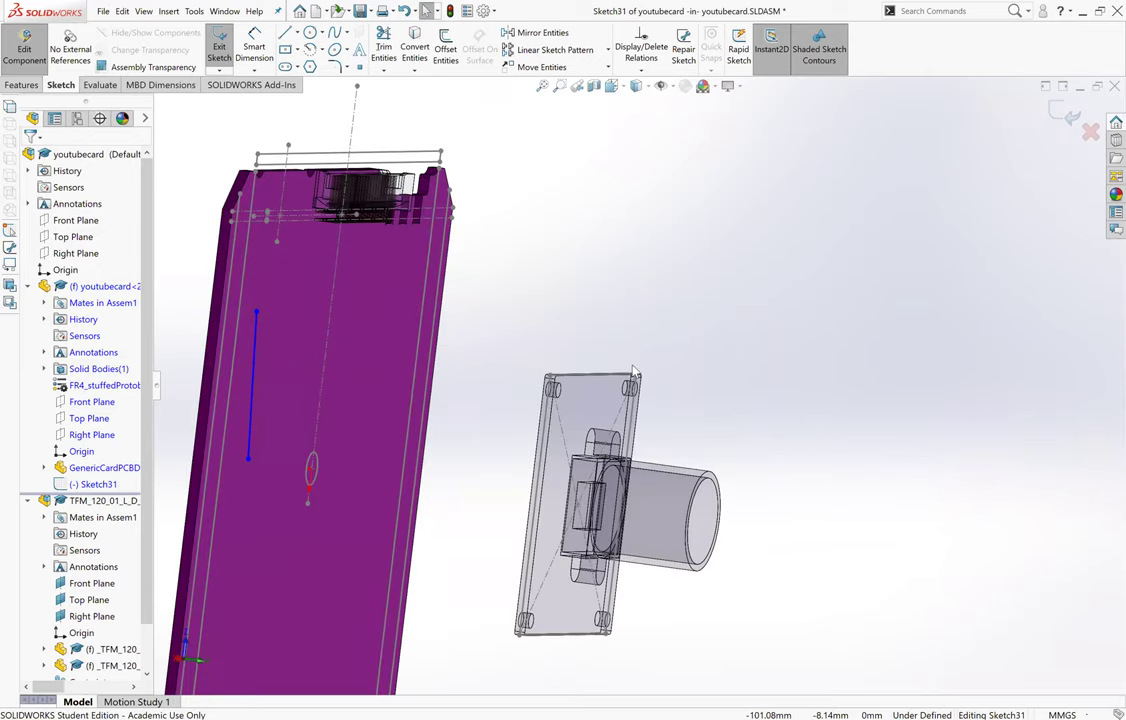
{"action": "scroll", "coordinate": [632, 370], "scroll_direction": "down", "scroll_amount": 3}
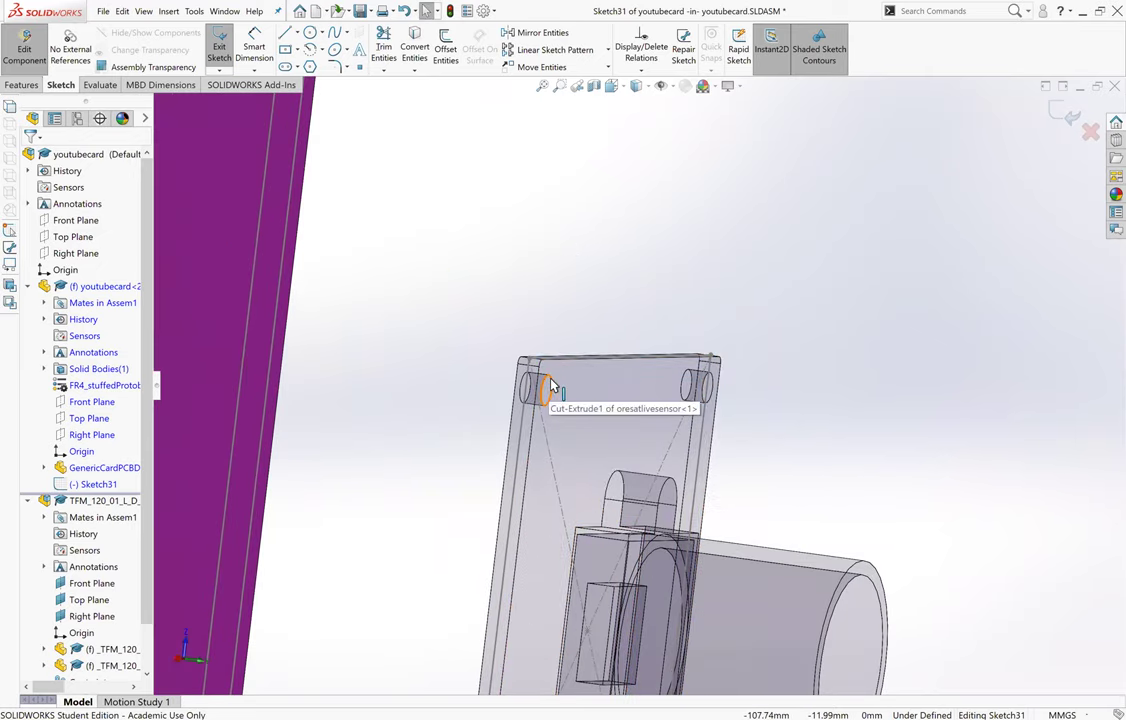
{"action": "left_click", "coordinate": [551, 386]}
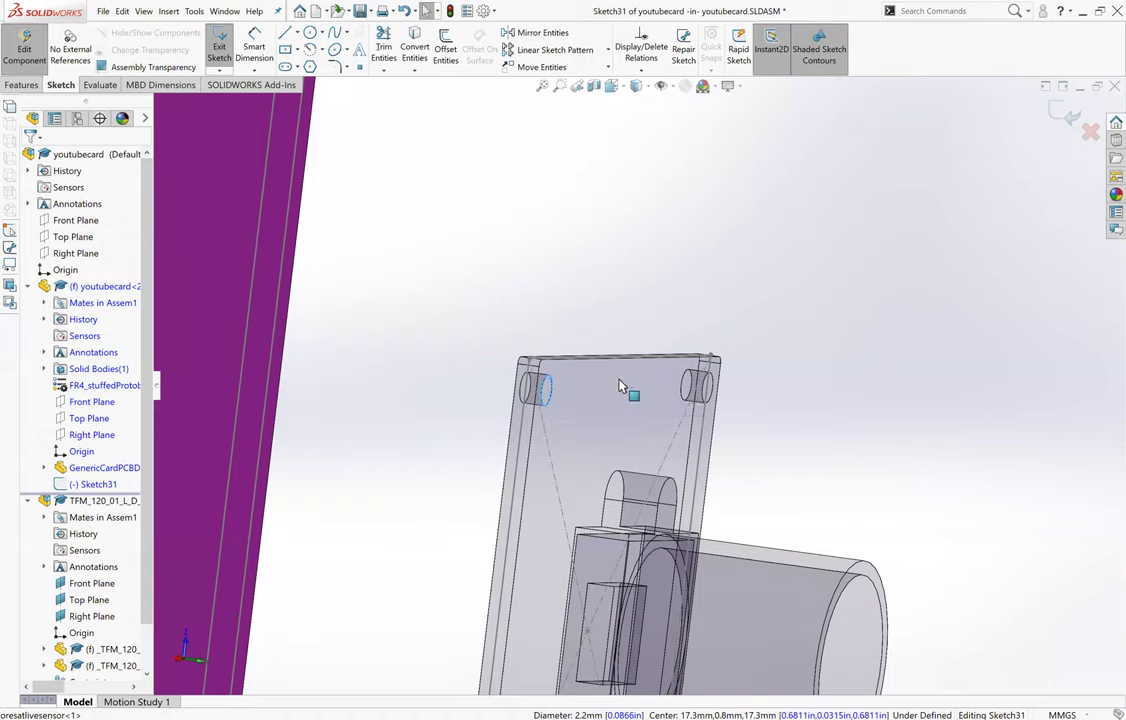
{"action": "left_click", "coordinate": [708, 392], "text": "ctrl"}
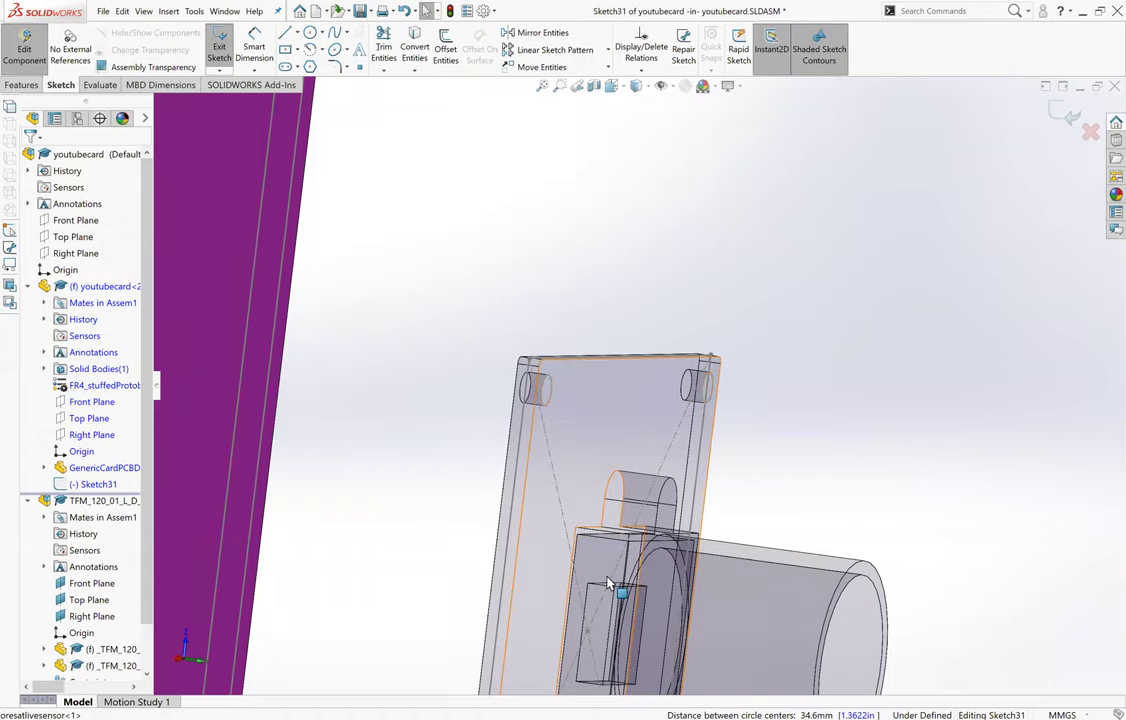
{"action": "scroll", "coordinate": [560, 635], "scroll_direction": "up", "scroll_amount": 3}
{"action": "left_click", "coordinate": [558, 628], "text": "ctrl"}
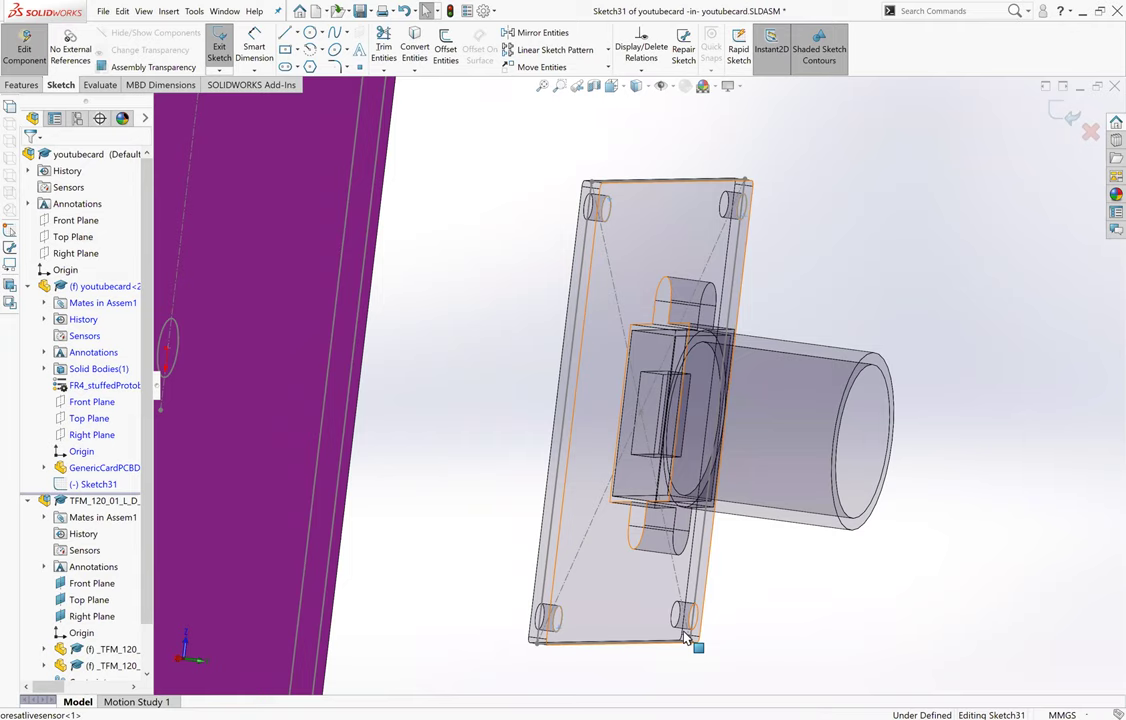
{"action": "left_click", "coordinate": [694, 627], "text": "ctrl"}
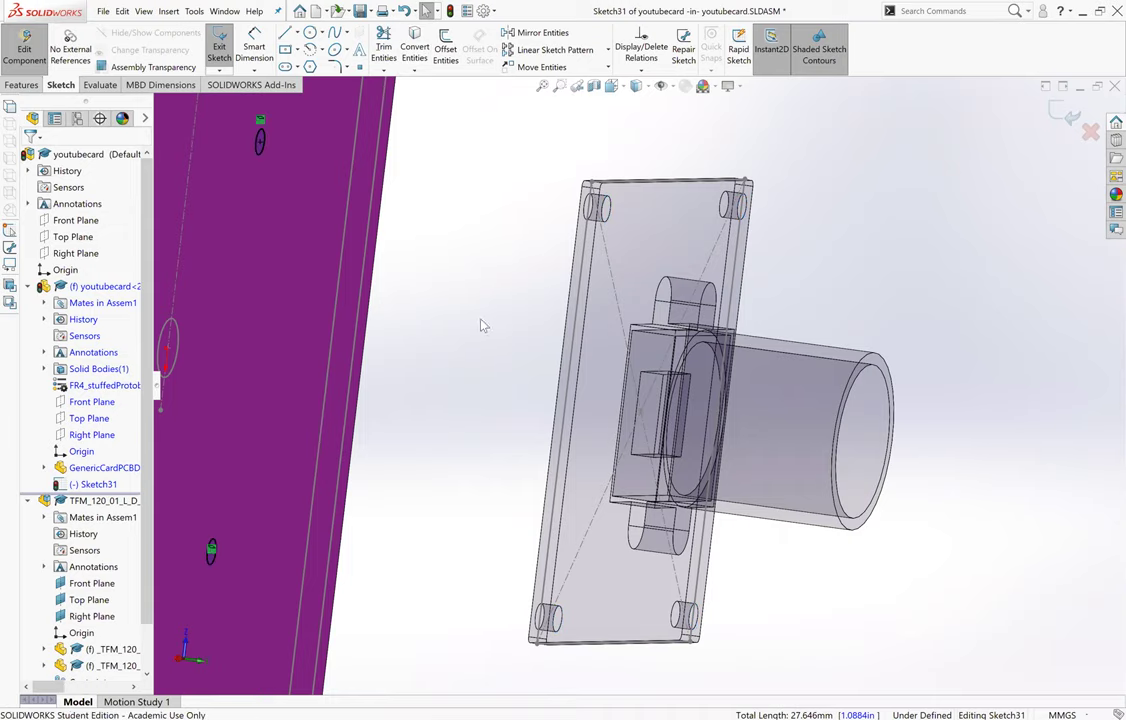
Step: Convert the rounded arc and two straight side edges of the sensor's upper tab into the card's sketch
{"action": "key", "text": "f"}
{"action": "middle_click_drag", "start_coordinate": [458, 358], "coordinate": [244, 300]}
{"action": "scroll", "coordinate": [200, 284], "scroll_direction": "up", "scroll_amount": 1}
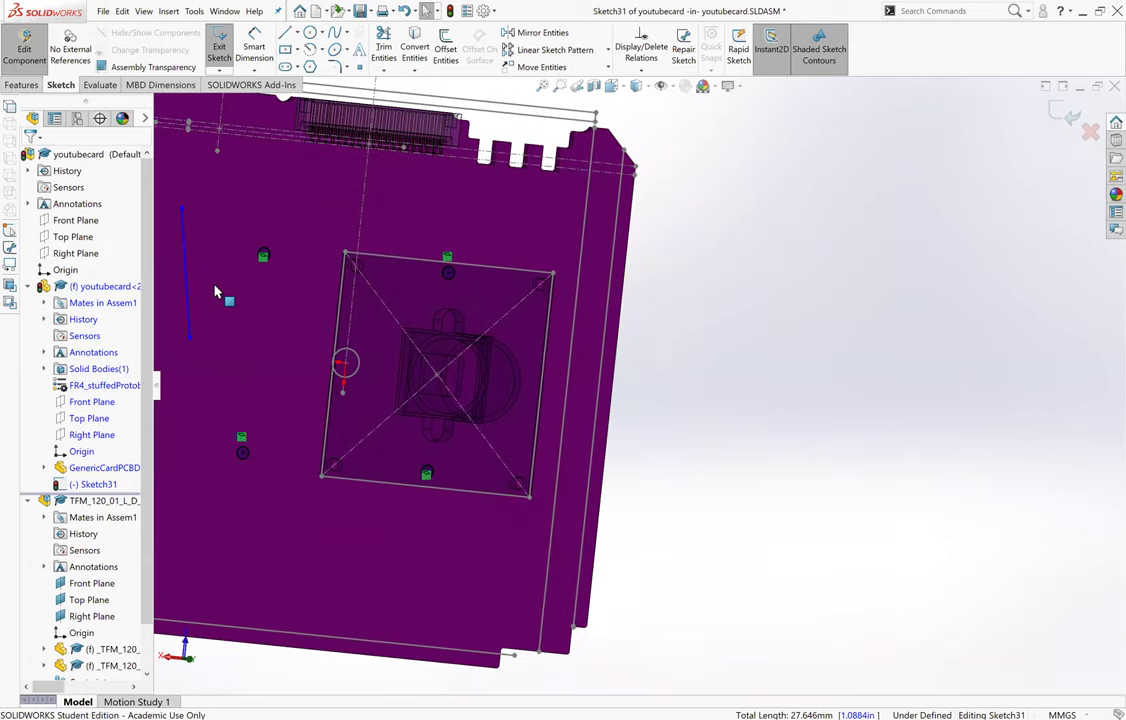
{"action": "scroll", "coordinate": [543, 437], "scroll_direction": "down", "scroll_amount": 1}
{"action": "mouse_move", "coordinate": [506, 420]}
{"action": "middle_mouse_down"}
{"action": "mouse_move", "coordinate": [506, 473]}
{"action": "mouse_move", "coordinate": [493, 440]}
{"action": "mouse_move", "coordinate": [513, 415]}
{"action": "mouse_move", "coordinate": [571, 441]}
{"action": "mouse_move", "coordinate": [598, 430]}
{"action": "mouse_move", "coordinate": [679, 460]}
{"action": "middle_mouse_up"}
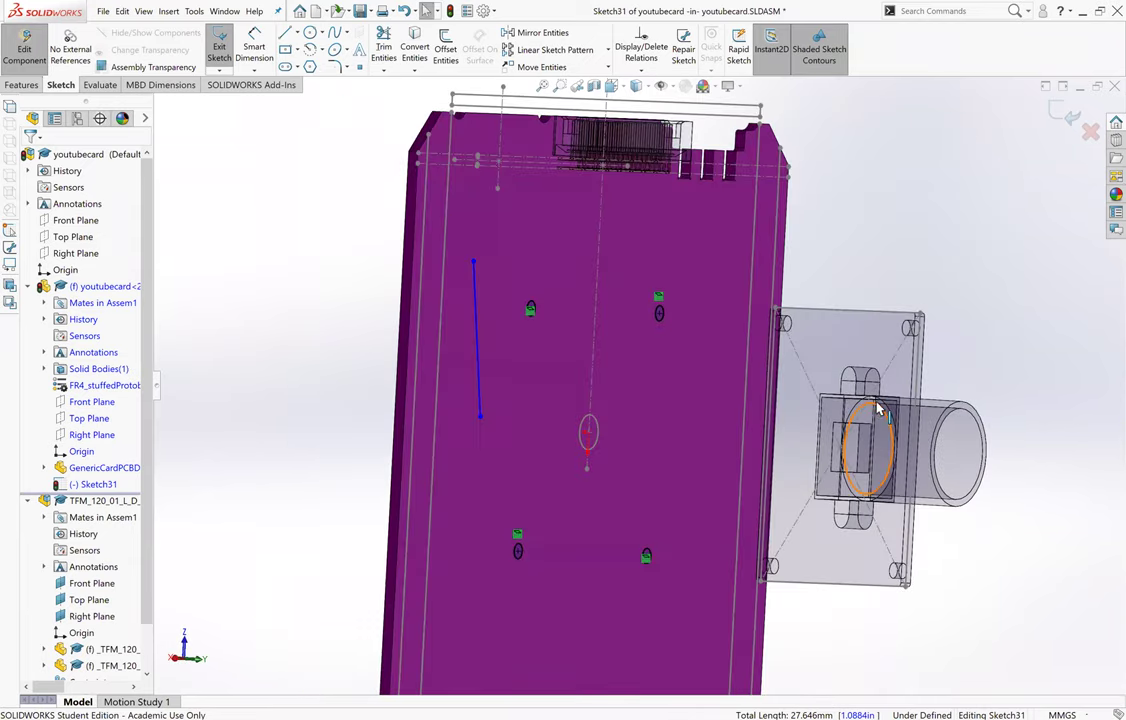
{"action": "scroll", "coordinate": [878, 408], "scroll_direction": "down", "scroll_amount": 2}
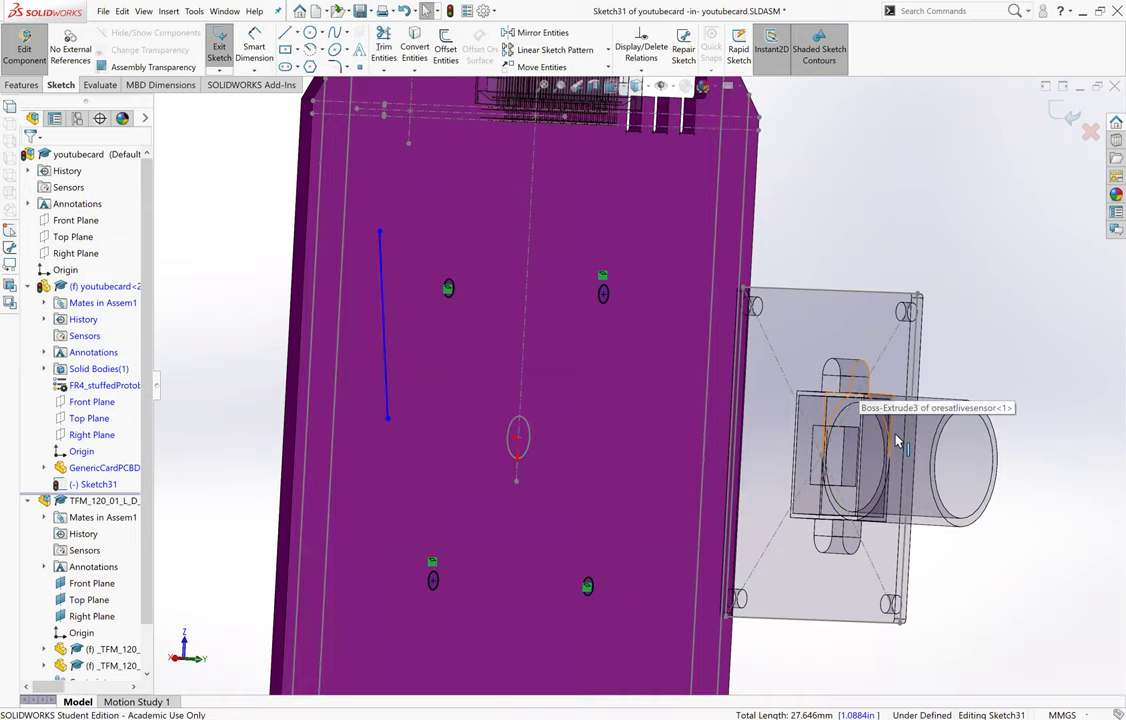
{"action": "middle_click_drag", "start_coordinate": [897, 441], "coordinate": [897, 369]}
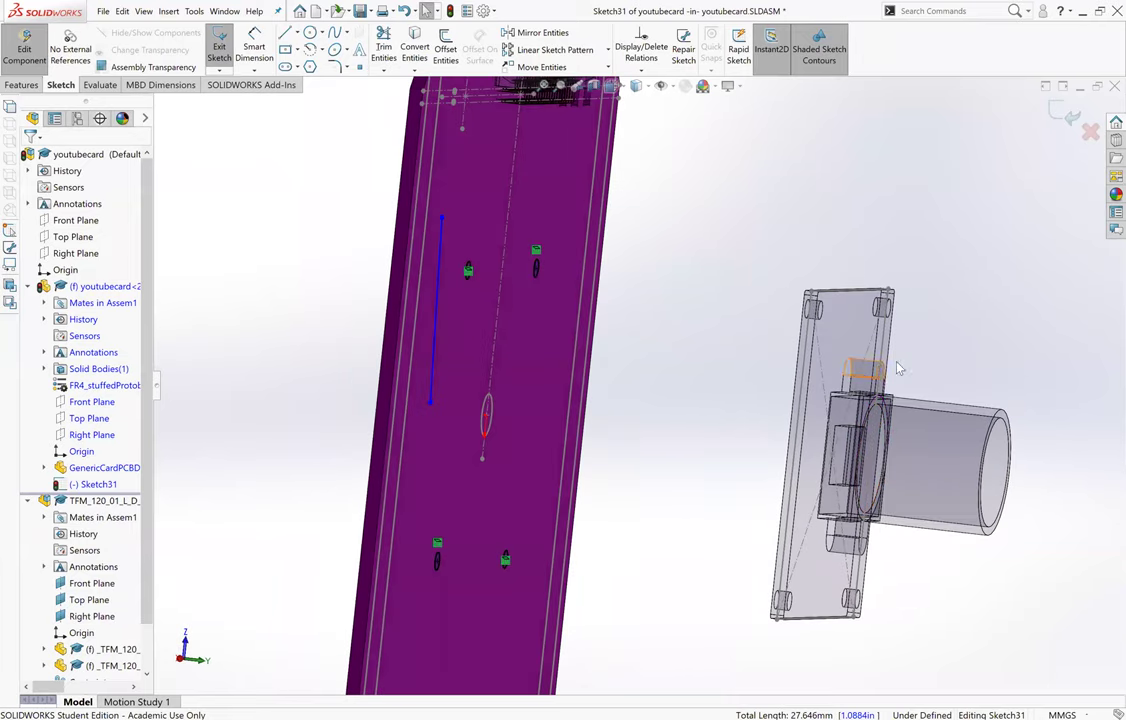
{"action": "scroll", "coordinate": [897, 369], "scroll_direction": "down", "scroll_amount": 5}
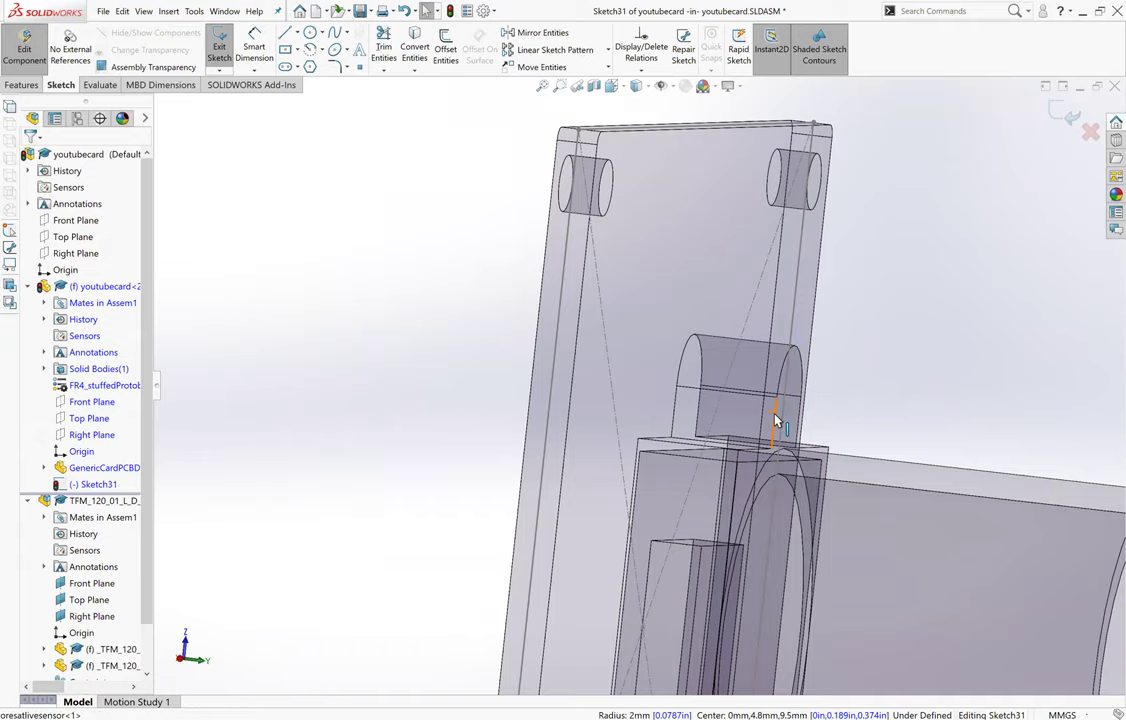
{"action": "left_click", "coordinate": [775, 410]}
{"action": "left_click", "coordinate": [777, 424], "text": "ctrl"}
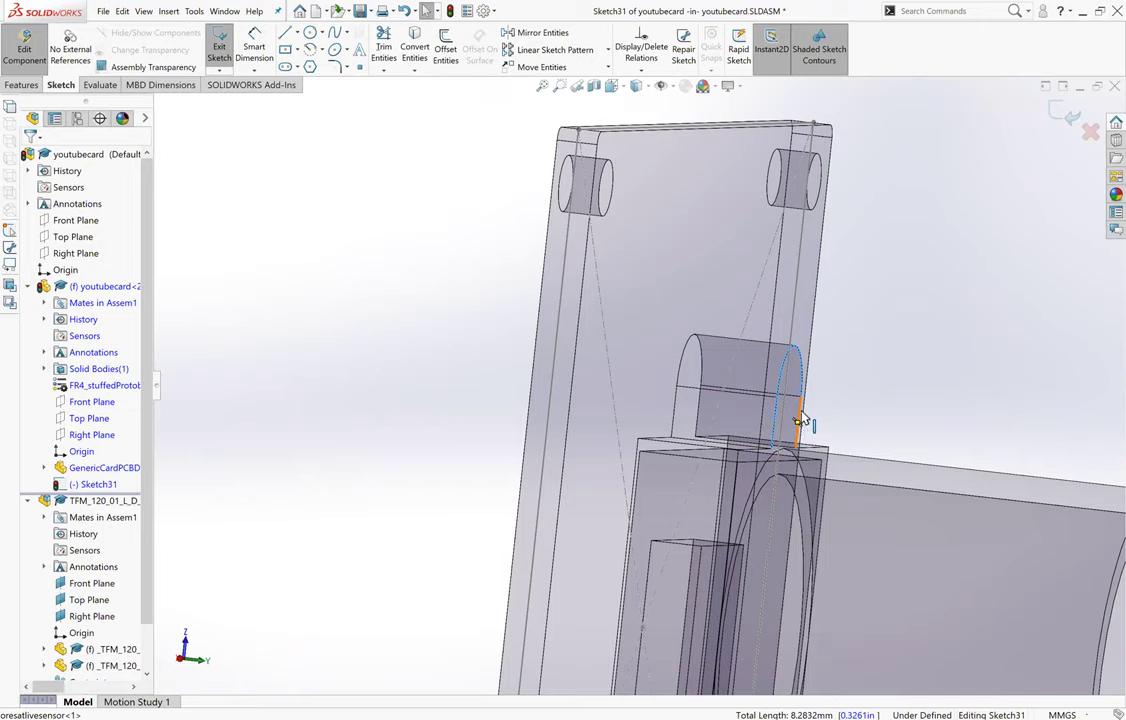
{"action": "left_click", "coordinate": [803, 418], "text": "ctrl"}
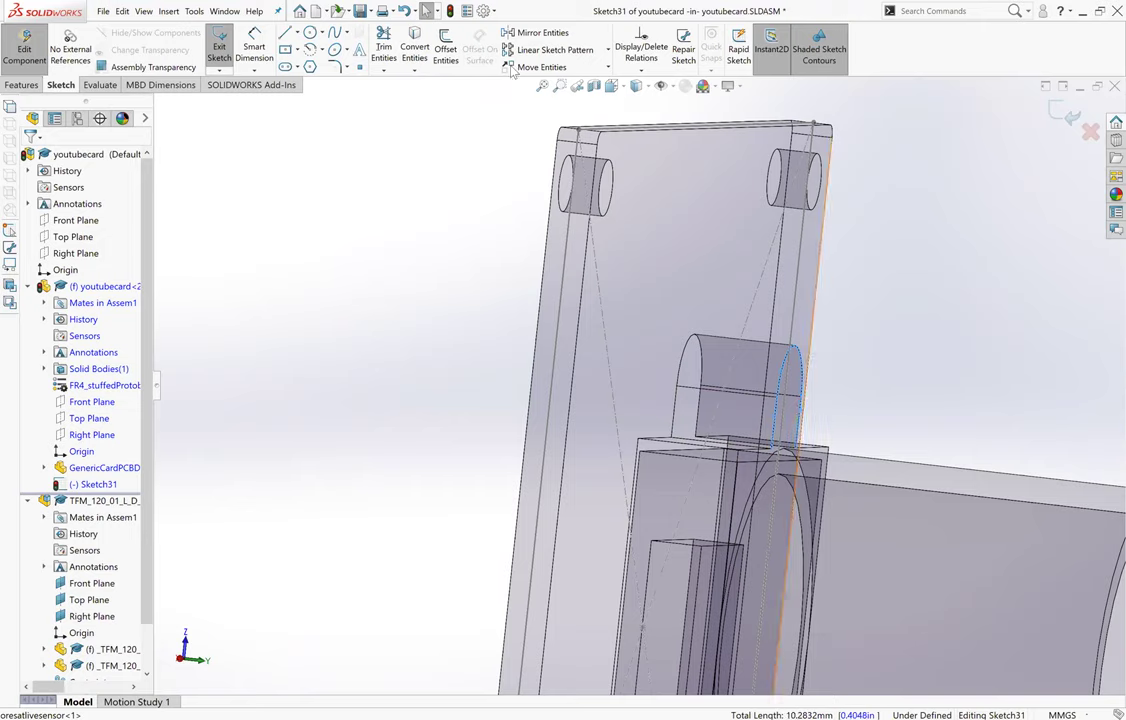
{"action": "left_click", "coordinate": [413, 45]}
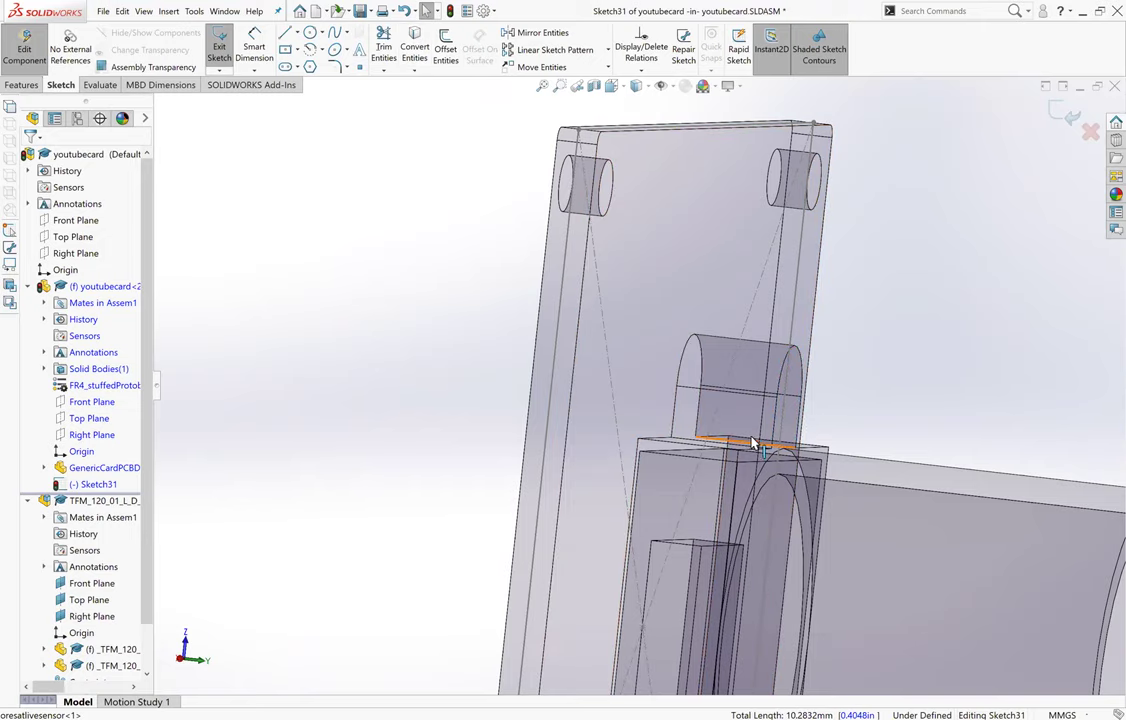
Step: Convert the short upper edges beside the tab and the upper side edges of the sensor's square block into the card's sketch
{"action": "middle_click_drag", "start_coordinate": [754, 443], "coordinate": [795, 483]}
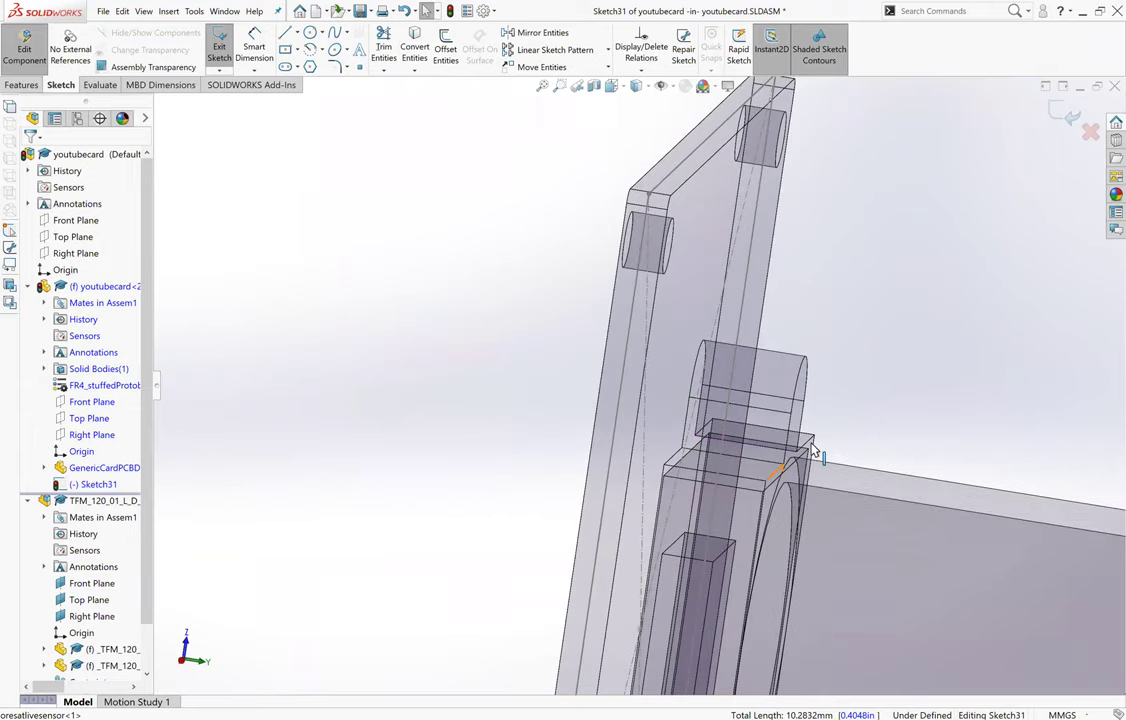
{"action": "left_click", "coordinate": [811, 455]}
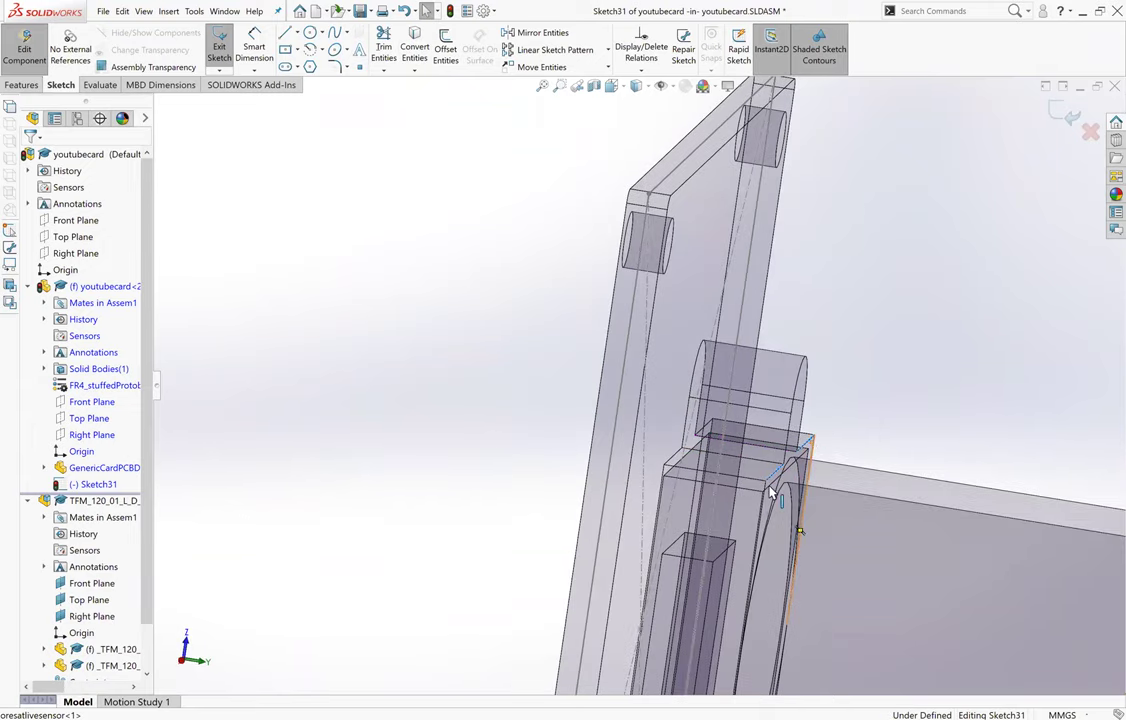
{"action": "left_click", "coordinate": [765, 486], "text": "ctrl"}
{"action": "left_click", "coordinate": [420, 44]}
Step: Convert the lower tab's arc and straight sides, plus the two short block edges beside it, into the card's sketch
{"action": "middle_click_drag", "start_coordinate": [859, 478], "coordinate": [660, 545]}
{"action": "scroll", "coordinate": [660, 545], "scroll_direction": "down", "scroll_amount": 3}
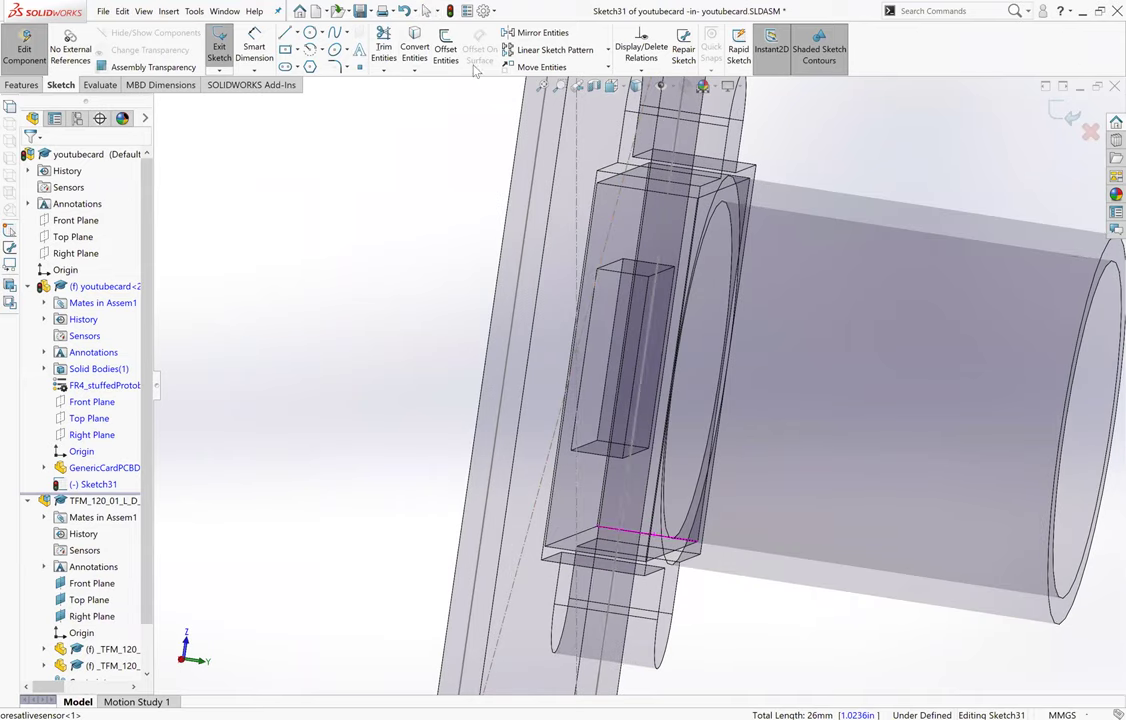
{"action": "left_click", "coordinate": [661, 598]}
{"action": "left_click", "coordinate": [661, 642]}
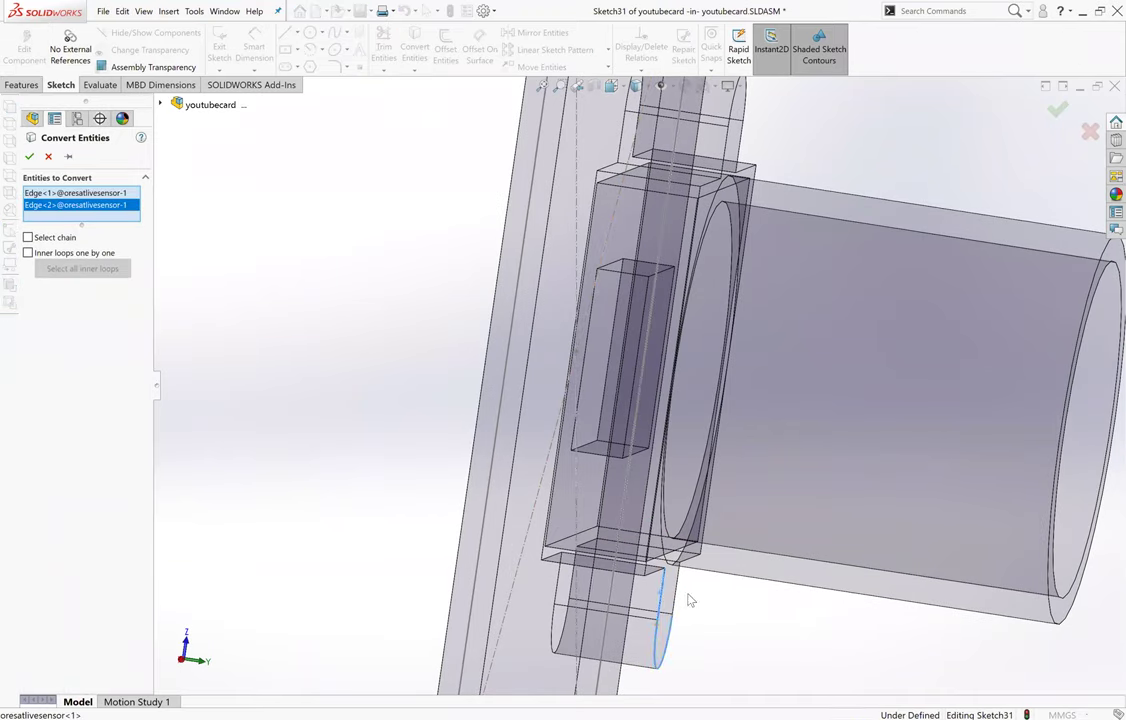
{"action": "left_click", "coordinate": [662, 577]}
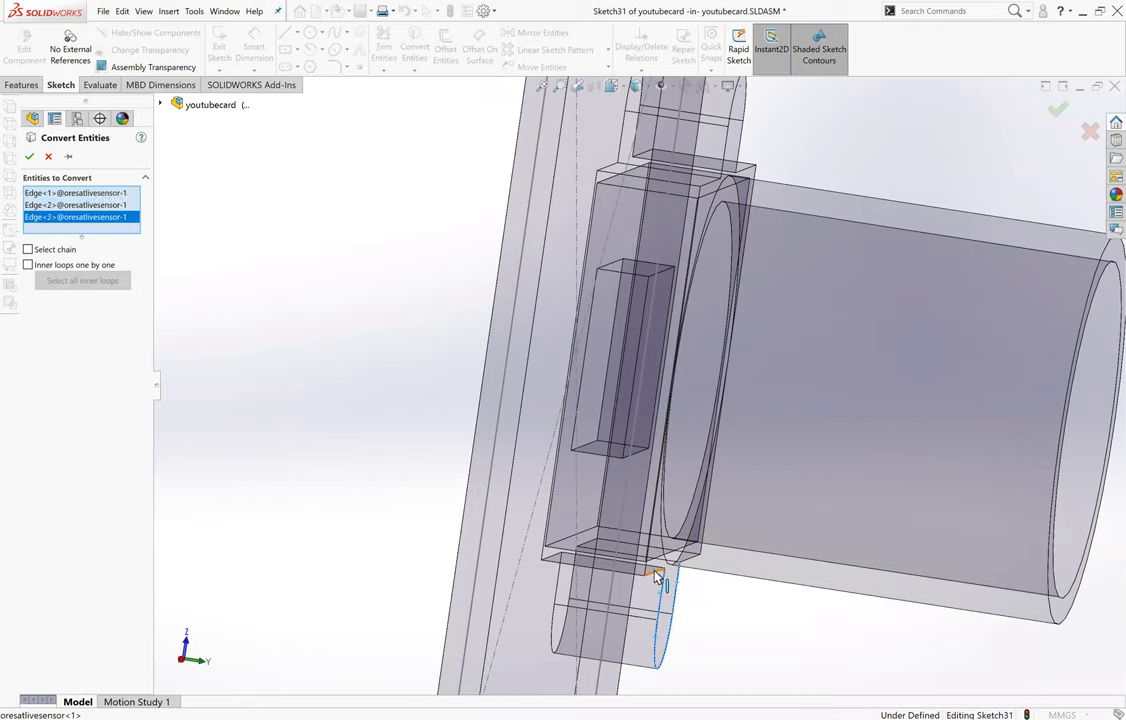
{"action": "left_click", "coordinate": [705, 573]}
{"action": "left_click", "coordinate": [697, 567]}
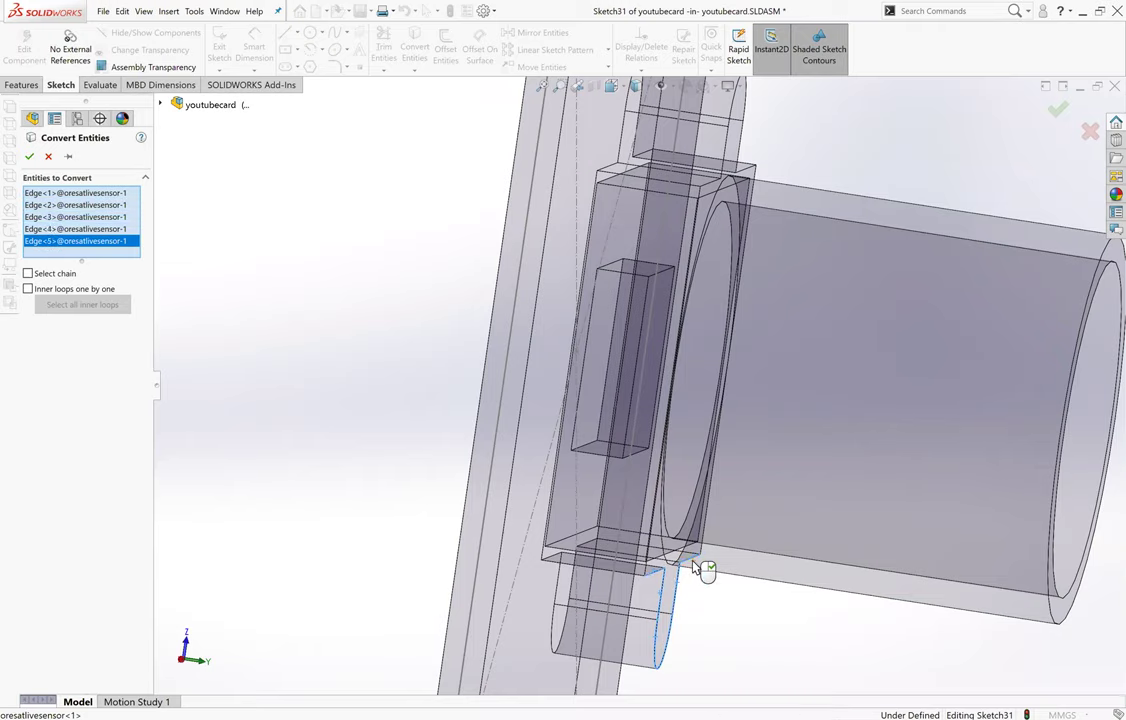
{"action": "left_click", "coordinate": [30, 157]}
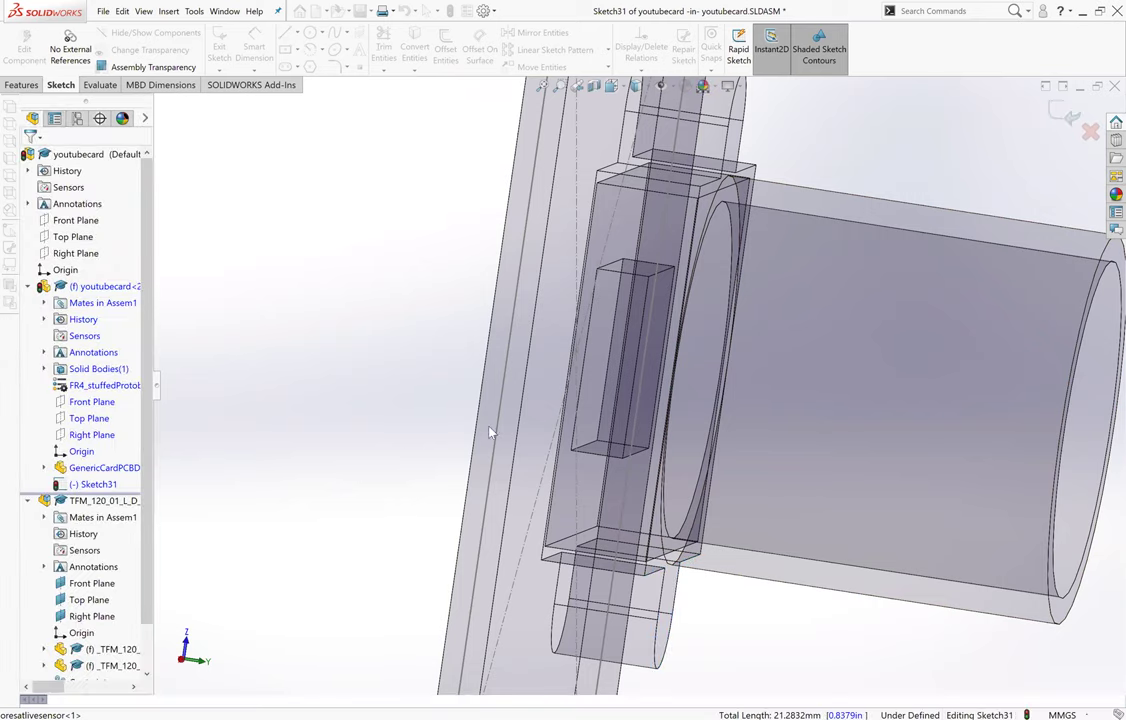
Step: Convert the remaining lower side edges of the sensor's square block to close the outline in the card's sketch
{"action": "scroll", "coordinate": [427, 362], "scroll_direction": "up", "scroll_amount": 5}
{"action": "middle_click_drag", "start_coordinate": [398, 394], "coordinate": [786, 385]}
{"action": "scroll", "coordinate": [586, 385], "scroll_direction": "down", "scroll_amount": 5}
{"action": "scroll", "coordinate": [785, 385], "scroll_direction": "down", "scroll_amount": 3}
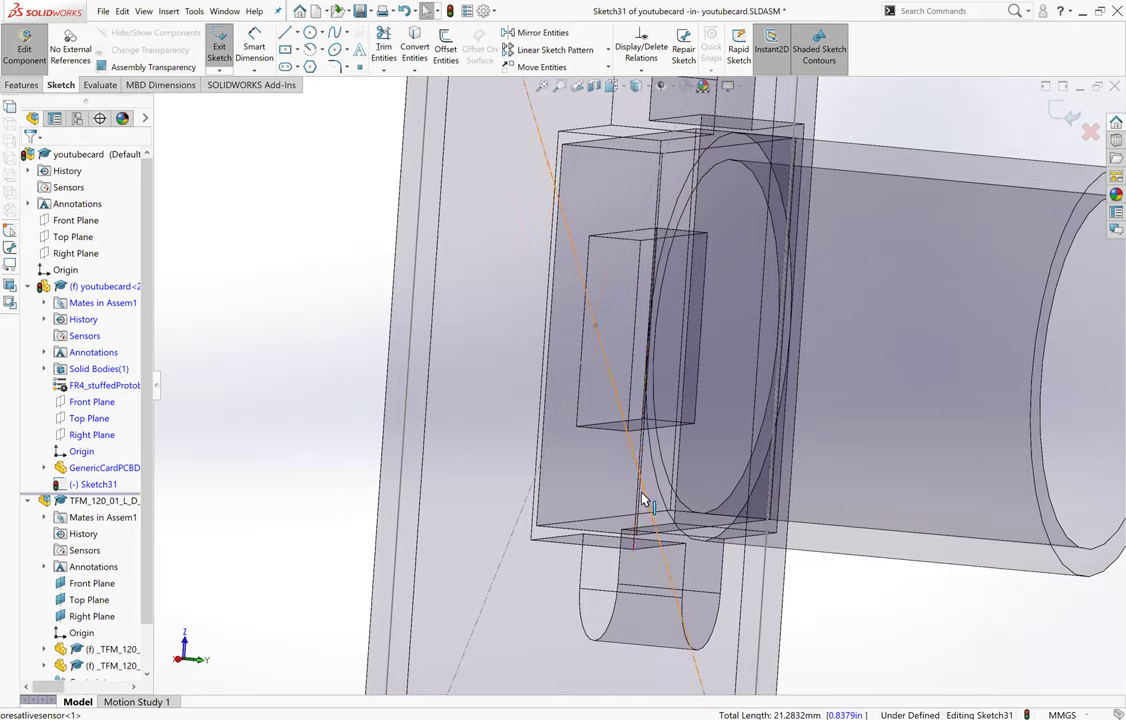
{"action": "left_click", "coordinate": [635, 543]}
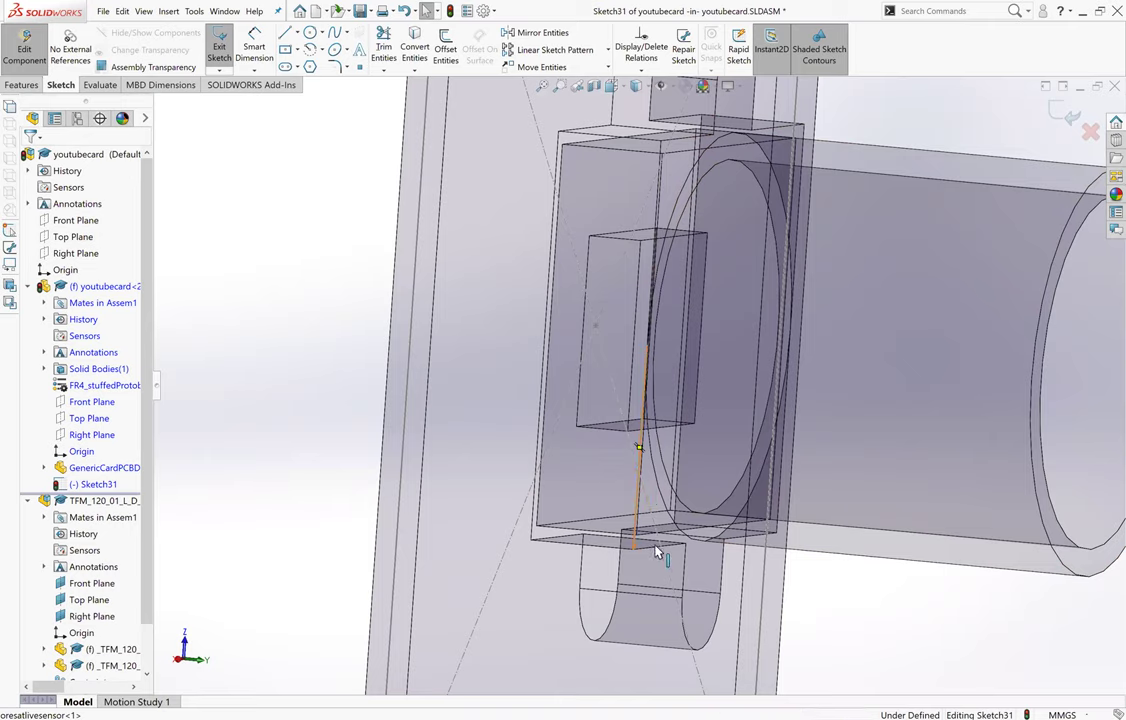
{"action": "left_click", "coordinate": [414, 44]}
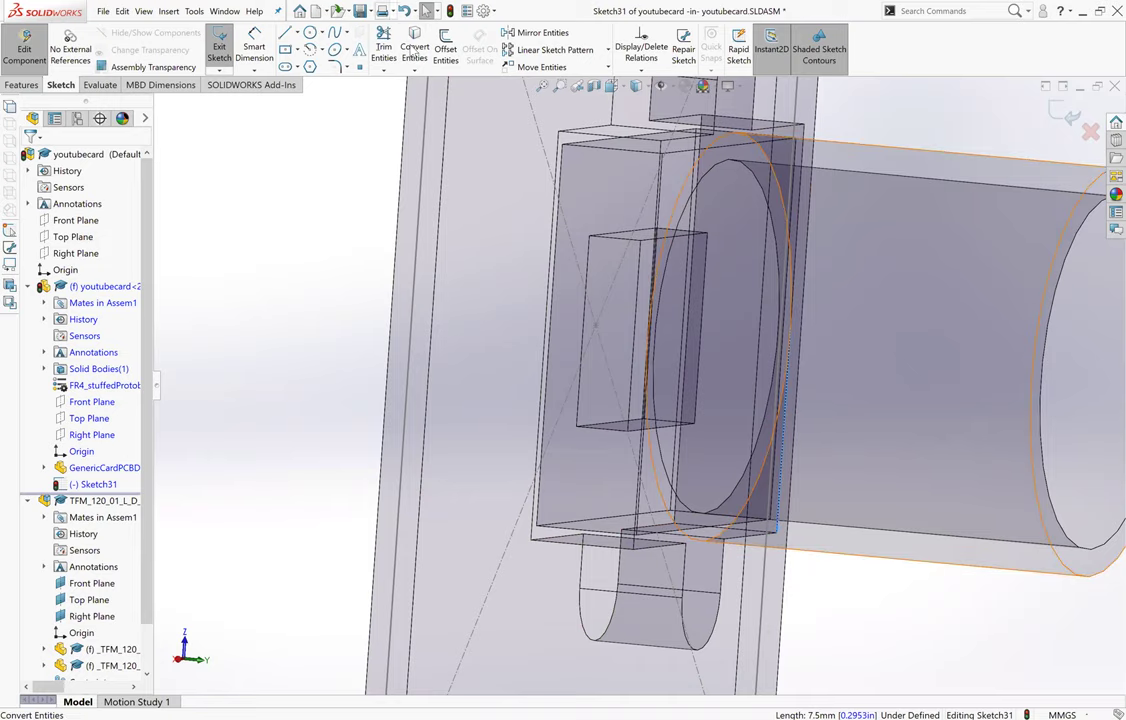
Step: Check the converted outline and holes on the card, exit the sketch, and return to editing the assembly
{"action": "scroll", "coordinate": [448, 283], "scroll_direction": "up", "scroll_amount": 6}
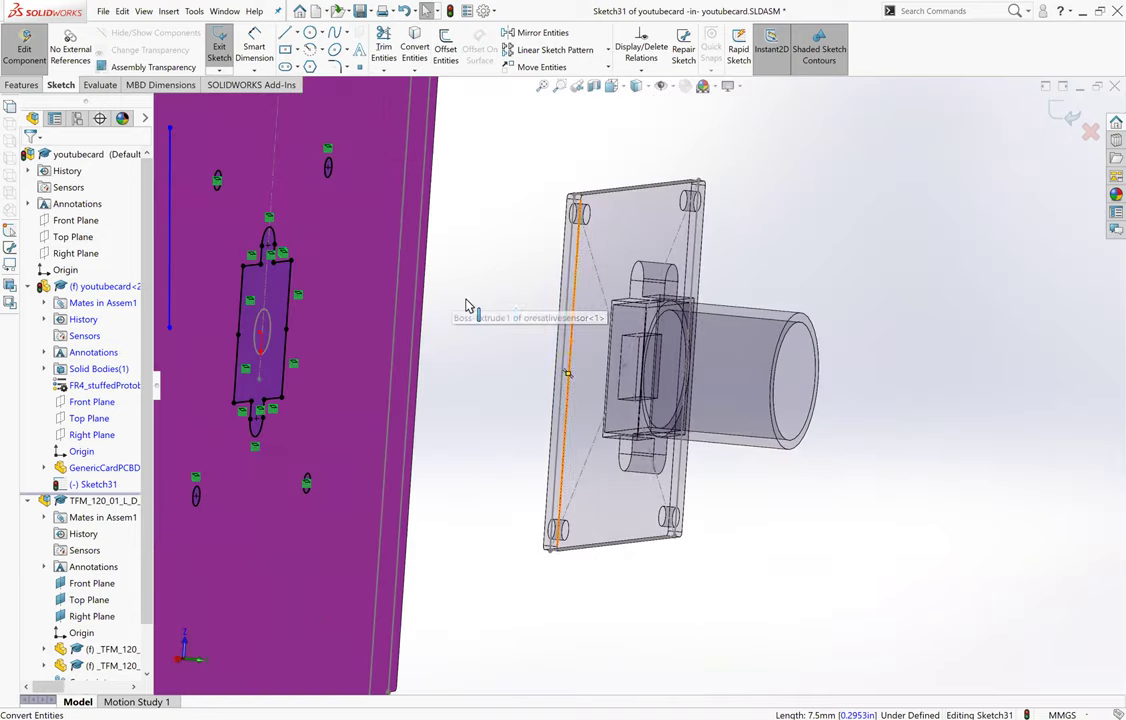
{"action": "middle_click_drag", "start_coordinate": [424, 297], "coordinate": [375, 90]}
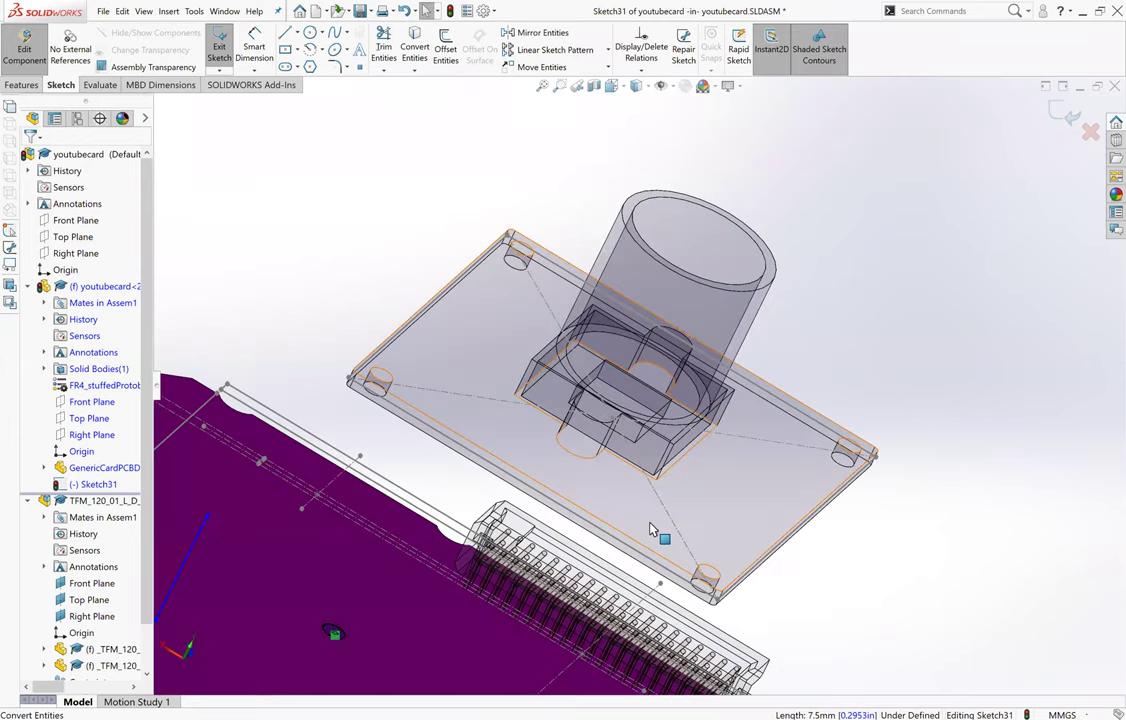
{"action": "scroll", "coordinate": [497, 493], "scroll_direction": "up", "scroll_amount": 6}
{"action": "scroll", "coordinate": [497, 493], "scroll_direction": "down", "scroll_amount": 2}
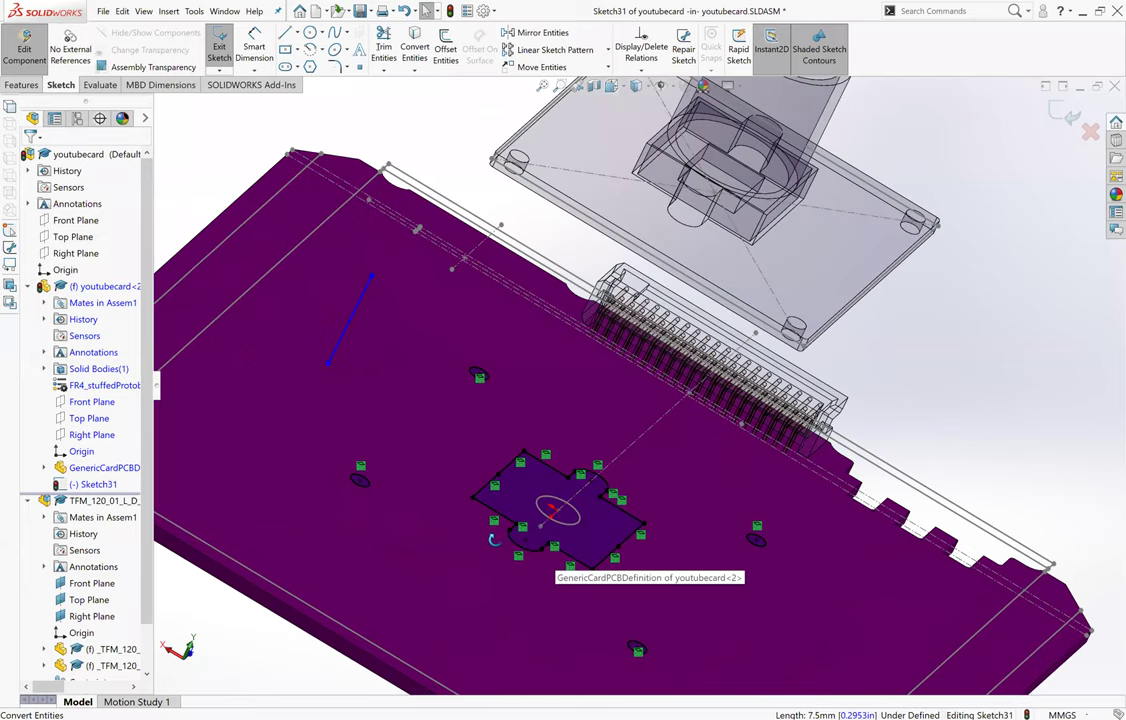
{"action": "scroll", "coordinate": [555, 500], "scroll_direction": "down", "scroll_amount": 3}
{"action": "scroll", "coordinate": [390, 380], "scroll_direction": "up", "scroll_amount": 3}
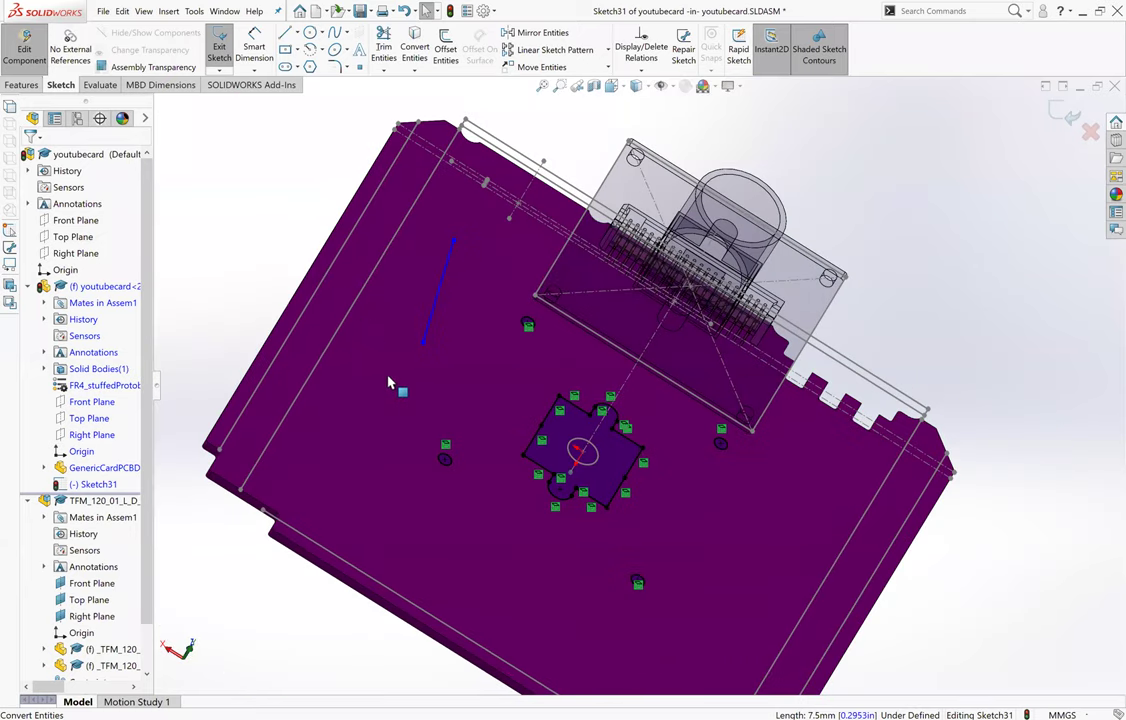
{"action": "mouse_move", "coordinate": [372, 467]}
{"action": "middle_mouse_down"}
{"action": "mouse_move", "coordinate": [334, 457]}
{"action": "mouse_move", "coordinate": [339, 465]}
{"action": "middle_mouse_up"}
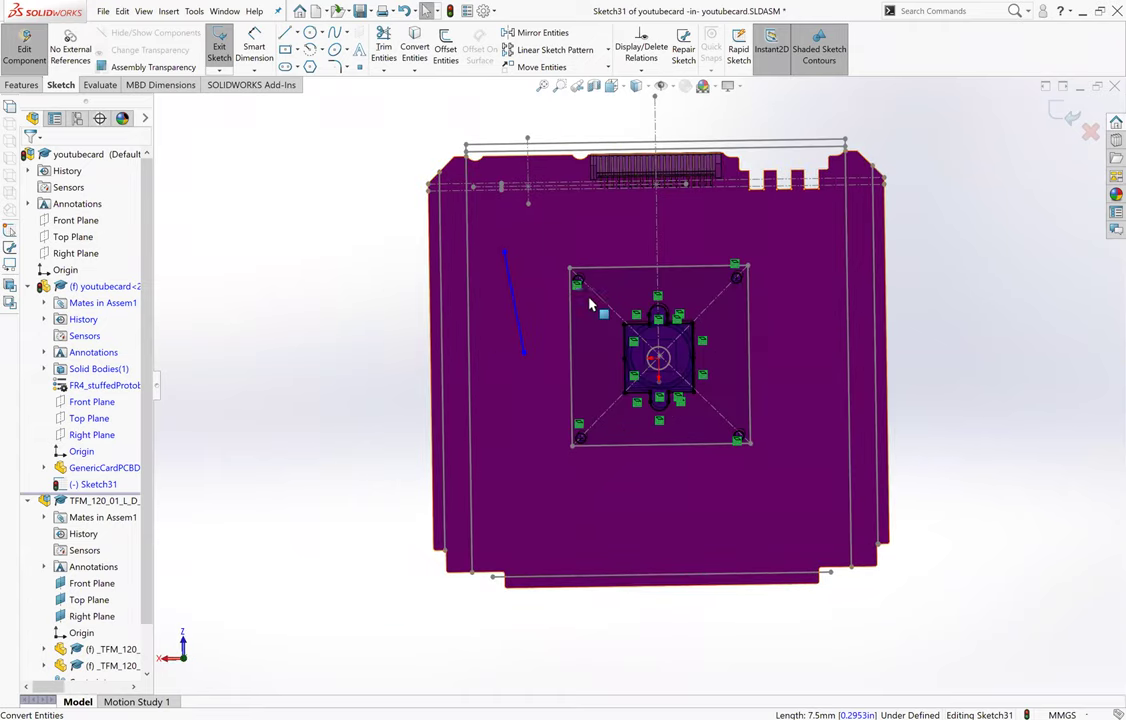
{"action": "mouse_move", "coordinate": [593, 329]}
{"action": "middle_mouse_down"}
{"action": "mouse_move", "coordinate": [601, 334]}
{"action": "mouse_move", "coordinate": [585, 334]}
{"action": "middle_mouse_up"}
{"action": "left_click", "coordinate": [1057, 110]}
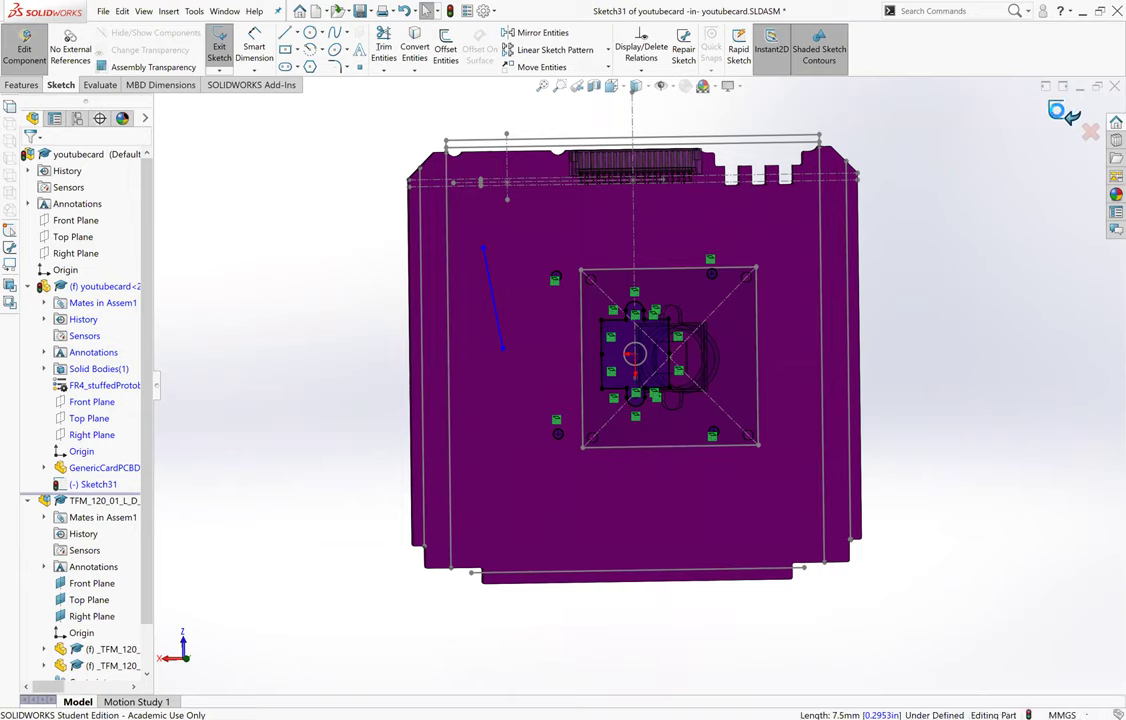
{"action": "left_click", "coordinate": [1060, 111]}
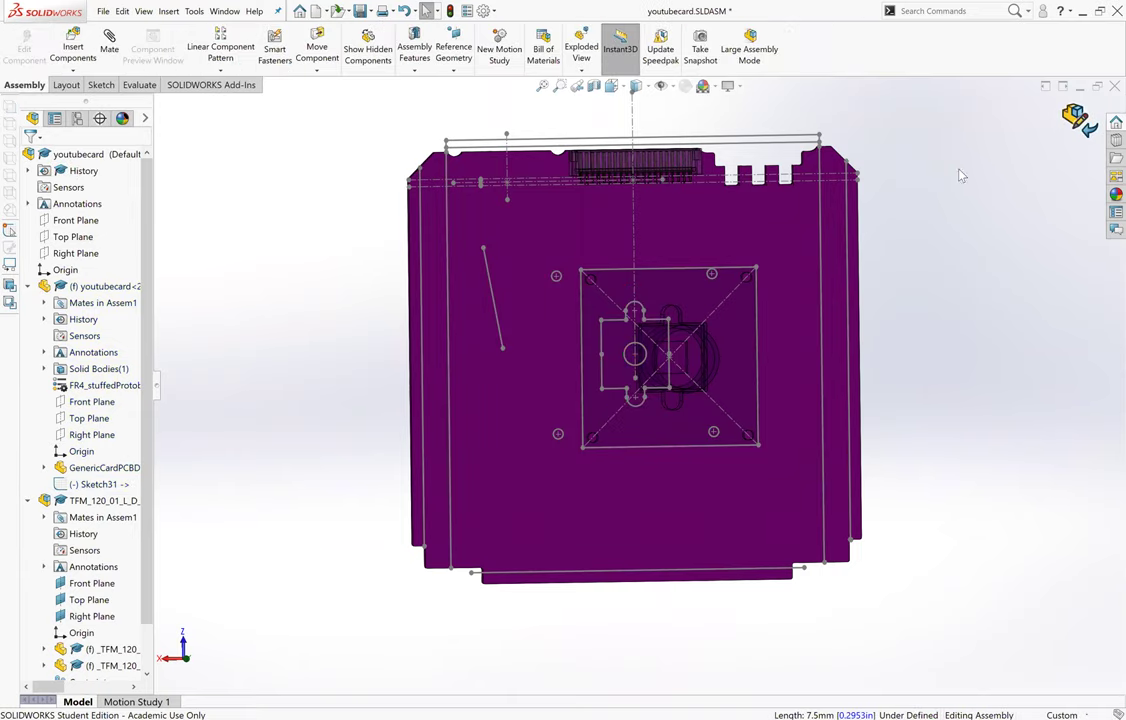
Step: In the youtubecard part, edit Sketch31 and delete the slanted line beside the sensor outline
{"action": "middle_click_drag", "start_coordinate": [405, 371], "coordinate": [410, 376]}
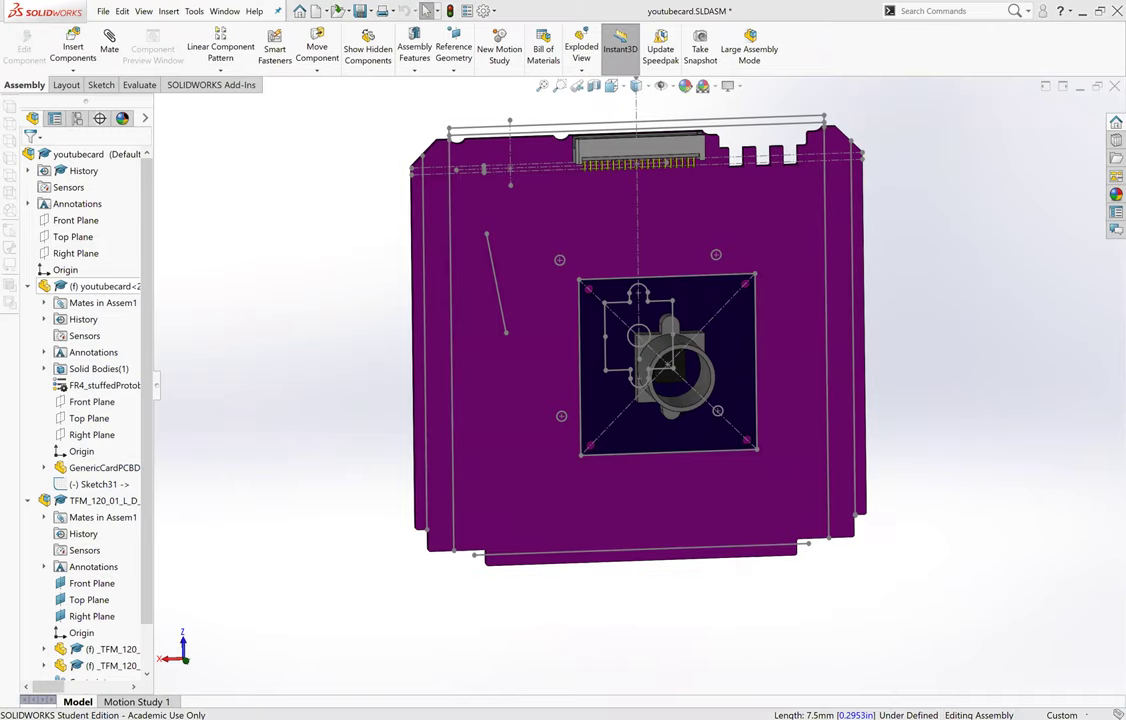
{"action": "key", "text": "ctrl+Tab"}
{"action": "scroll", "coordinate": [599, 367], "scroll_direction": "up", "scroll_amount": 5}
{"action": "scroll", "coordinate": [565, 357], "scroll_direction": "down", "scroll_amount": 3}
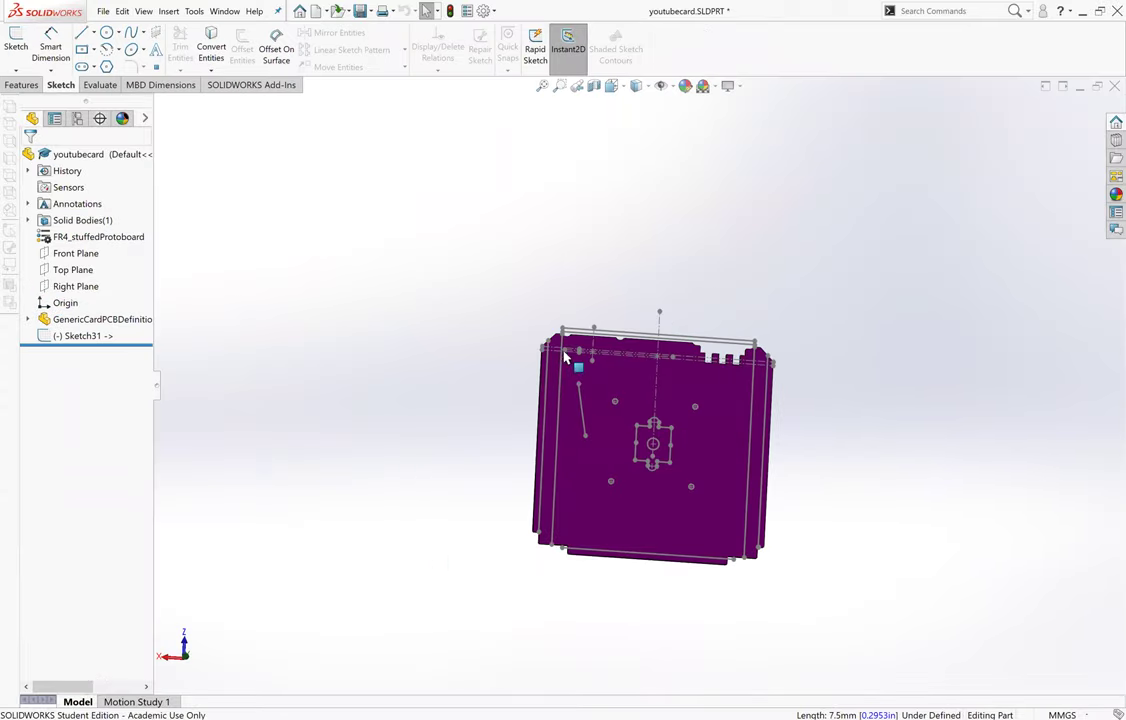
{"action": "left_click", "coordinate": [82, 336]}
{"action": "left_click", "coordinate": [88, 309]}
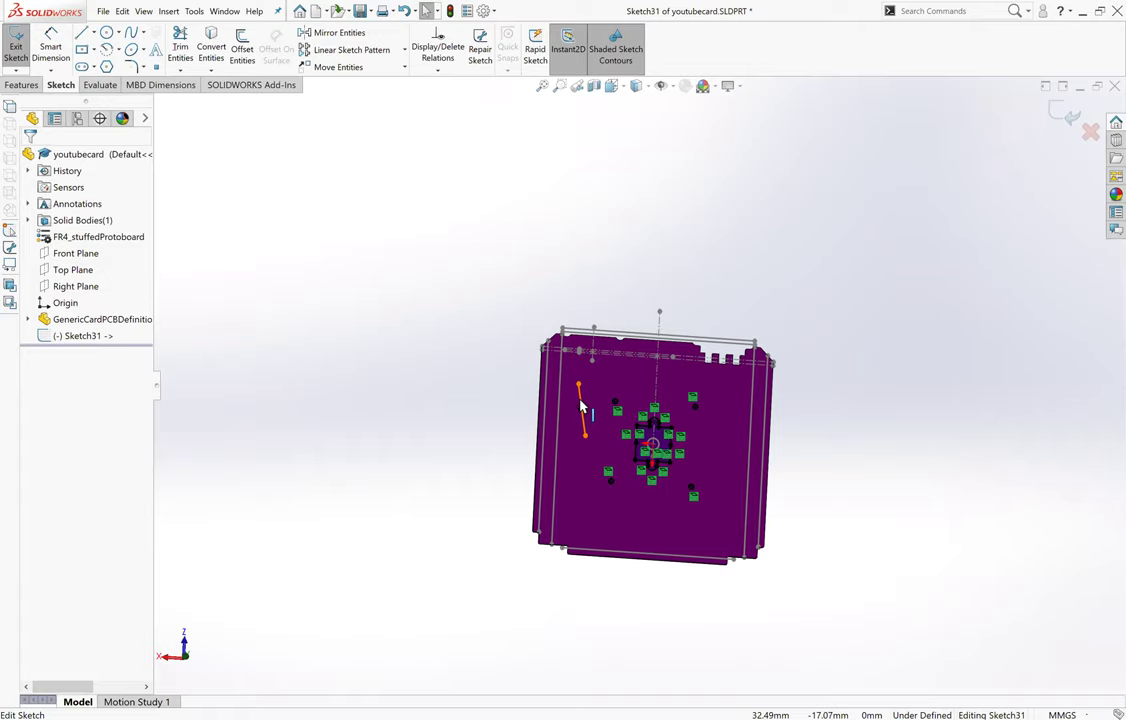
{"action": "left_click", "coordinate": [580, 405]}
{"action": "key", "text": "Delete"}
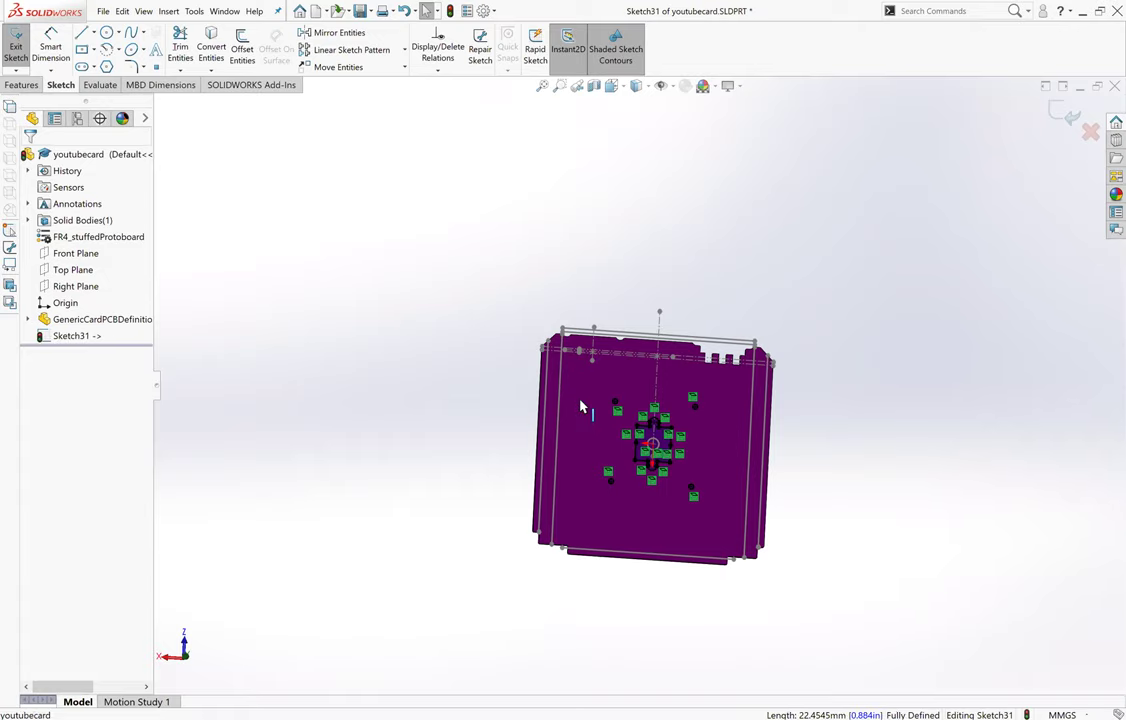
Step: Offset the whole closed sensor outline outward by 2 mm and turn its base geometry into construction lines
{"action": "scroll", "coordinate": [650, 425], "scroll_direction": "down", "scroll_amount": 5}
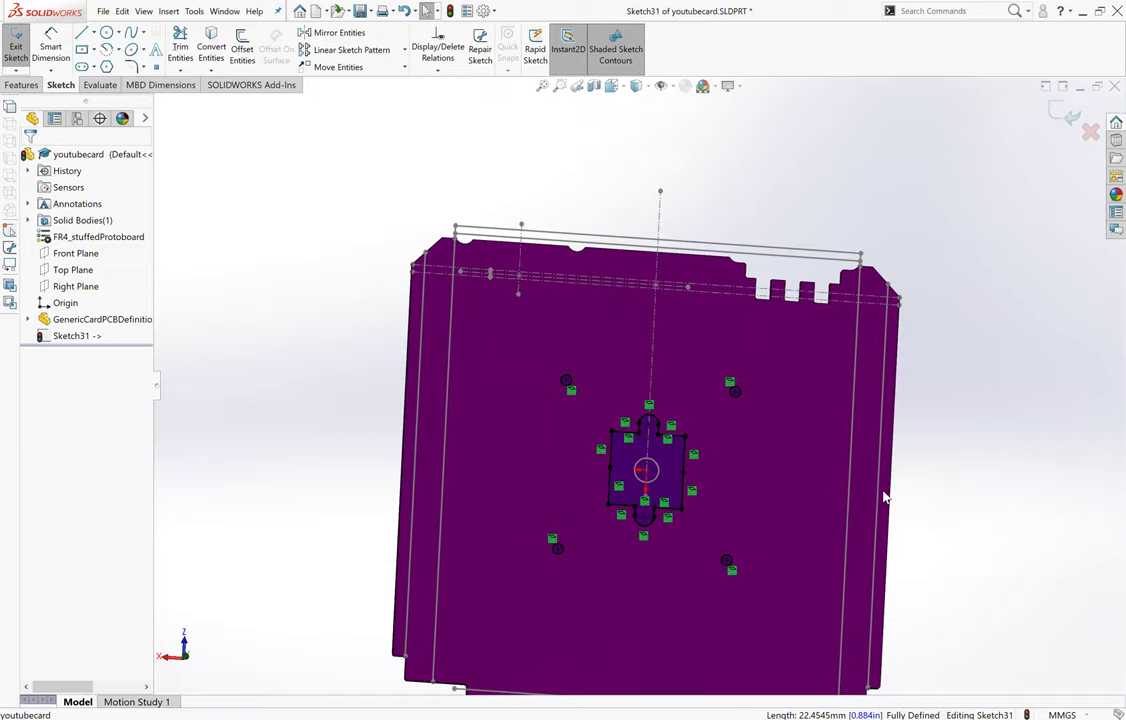
{"action": "scroll", "coordinate": [725, 415], "scroll_direction": "up", "scroll_amount": 2}
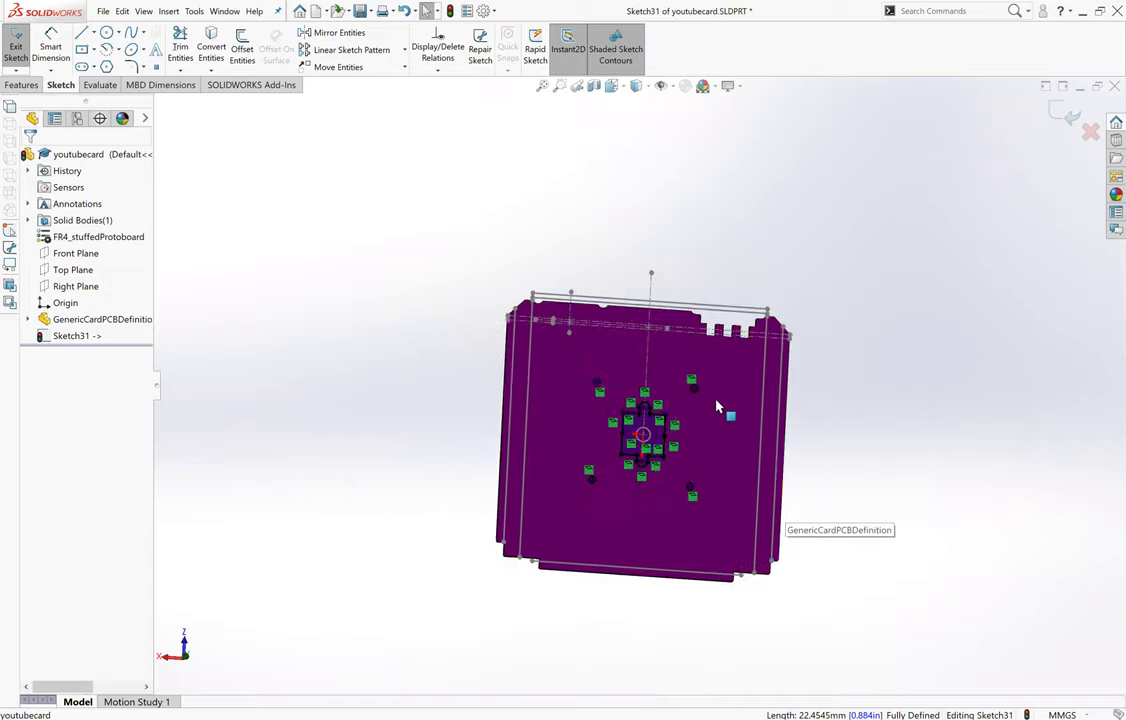
{"action": "scroll", "coordinate": [670, 325], "scroll_direction": "down", "scroll_amount": 2}
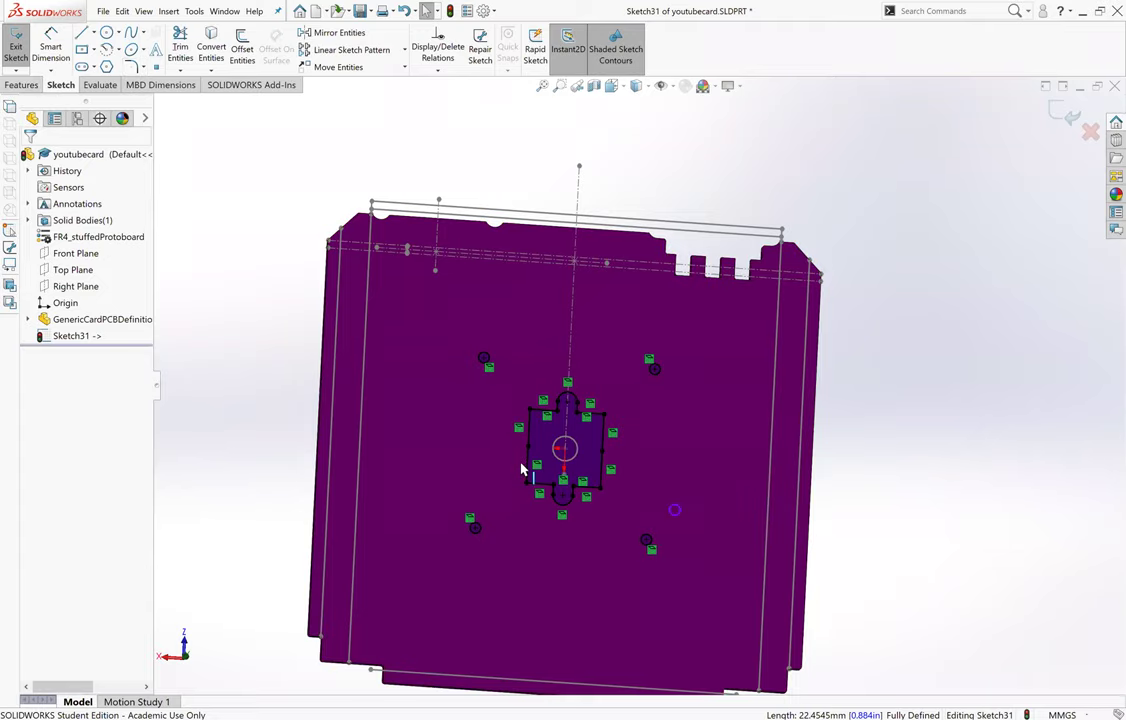
{"action": "scroll", "coordinate": [522, 467], "scroll_direction": "down", "scroll_amount": 2}
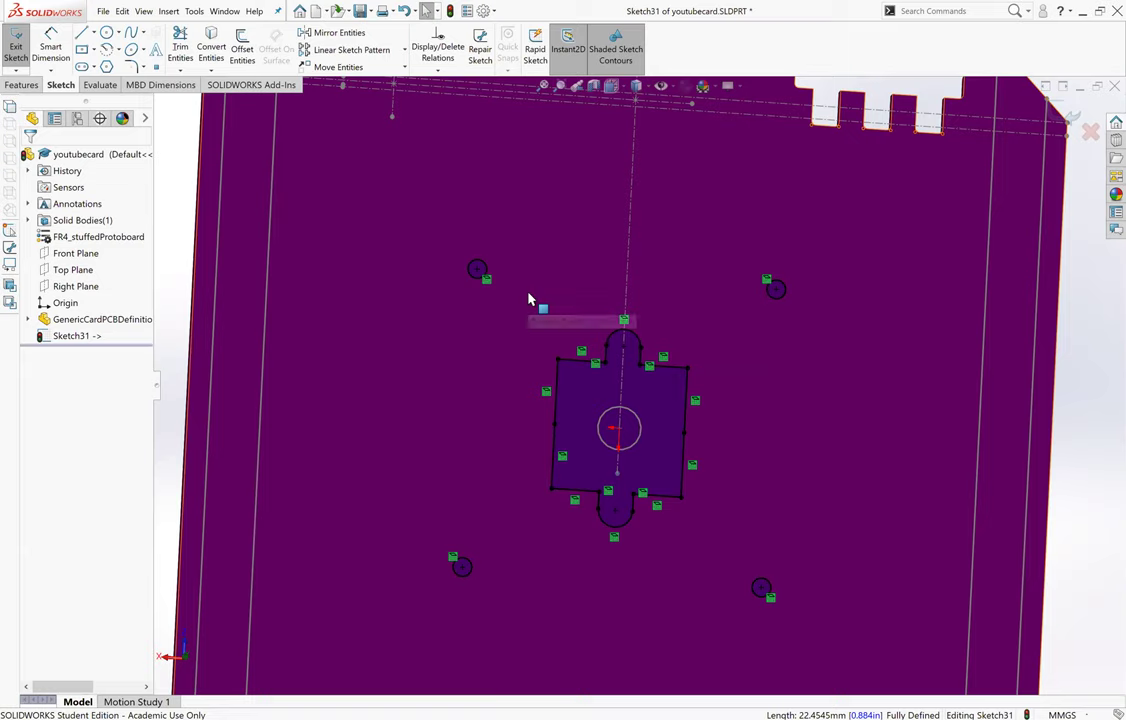
{"action": "left_click", "coordinate": [696, 543]}
{"action": "left_click_drag", "start_coordinate": [523, 289], "coordinate": [719, 584]}
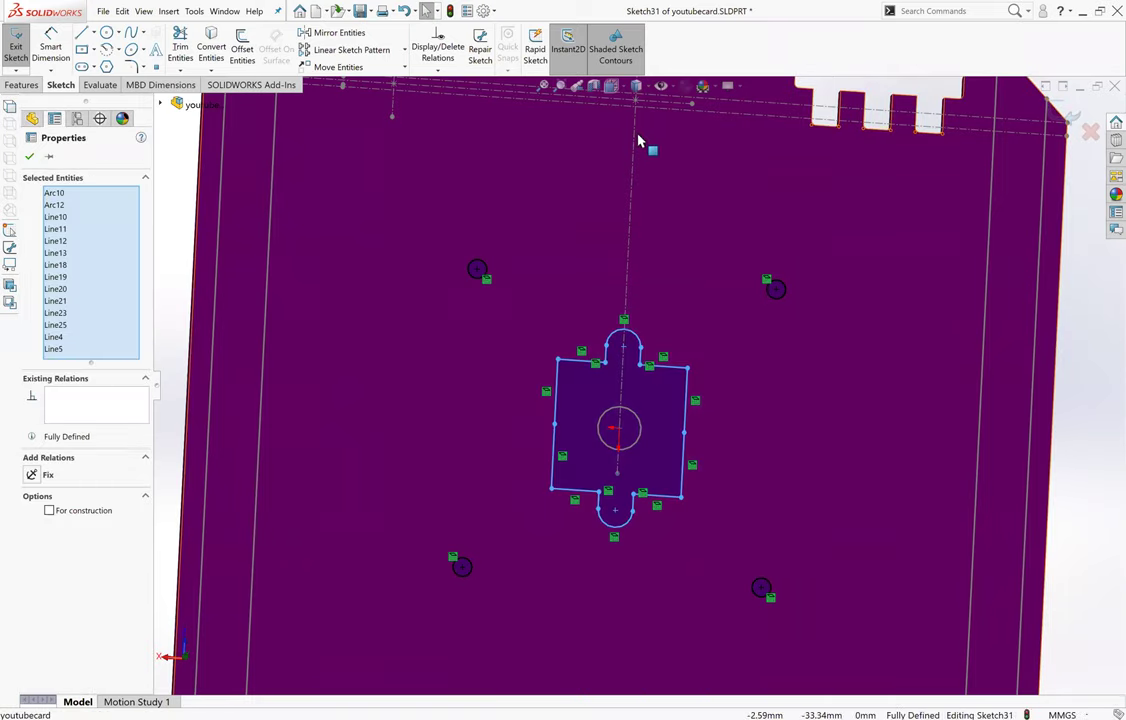
{"action": "left_click", "coordinate": [249, 50]}
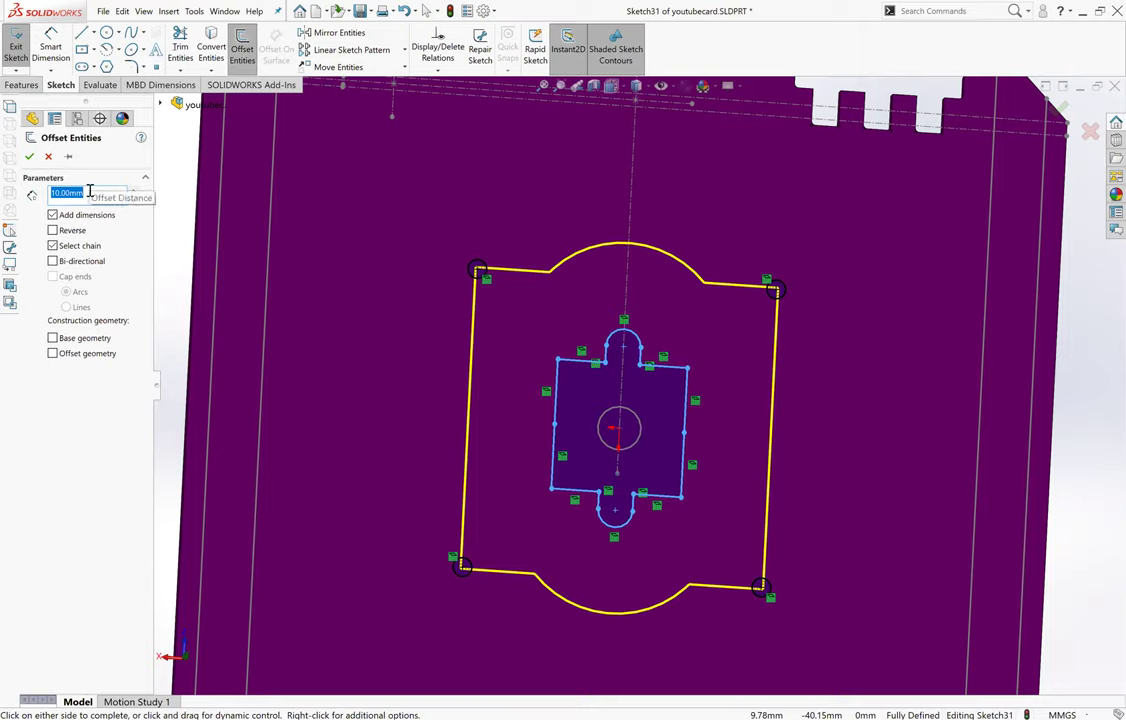
{"action": "type", "text": "2"}
{"action": "key", "text": "Return"}
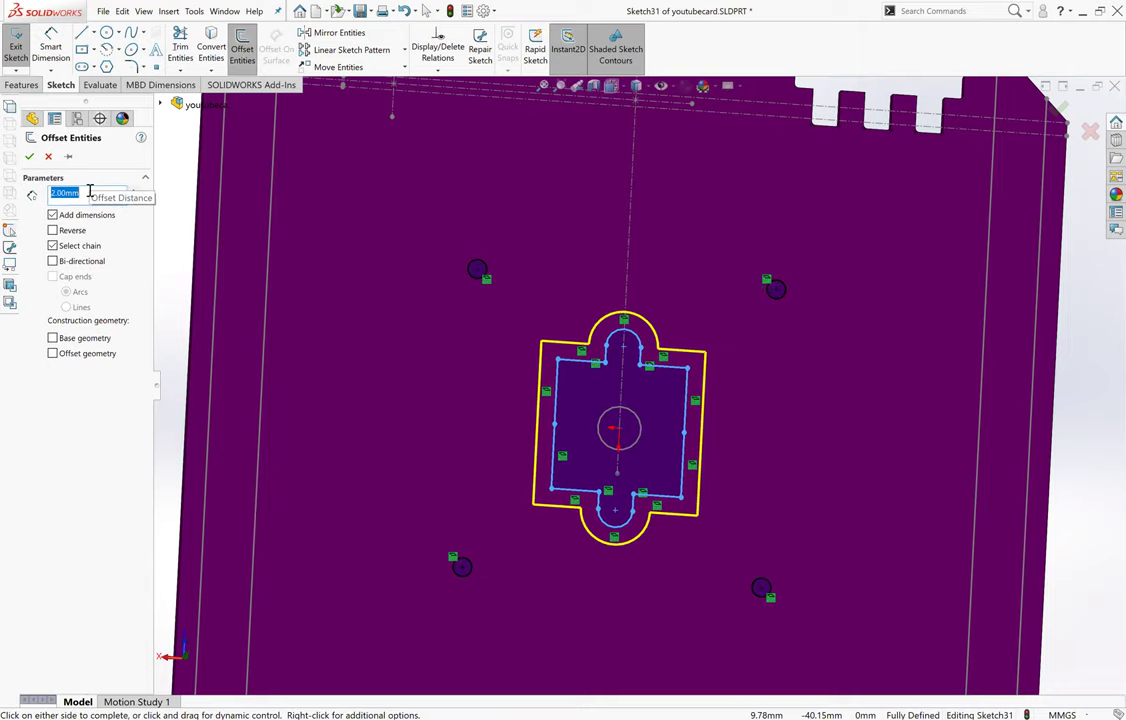
{"action": "left_click", "coordinate": [53, 339]}
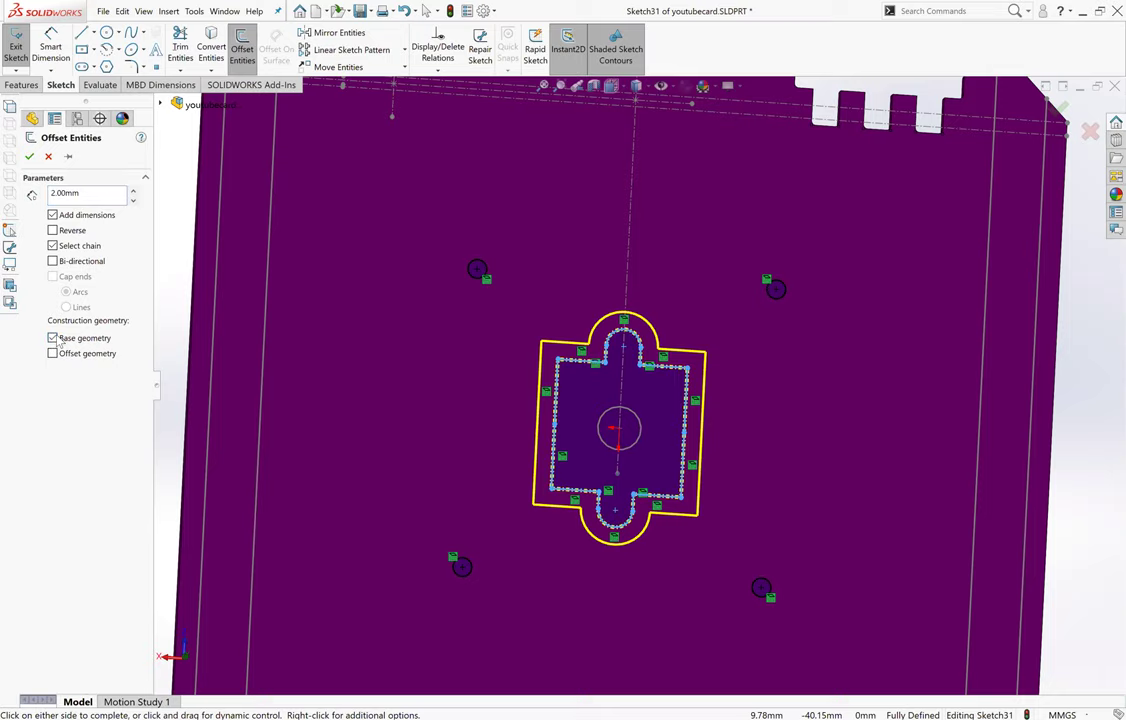
{"action": "scroll", "coordinate": [590, 395], "scroll_direction": "down", "scroll_amount": 3}
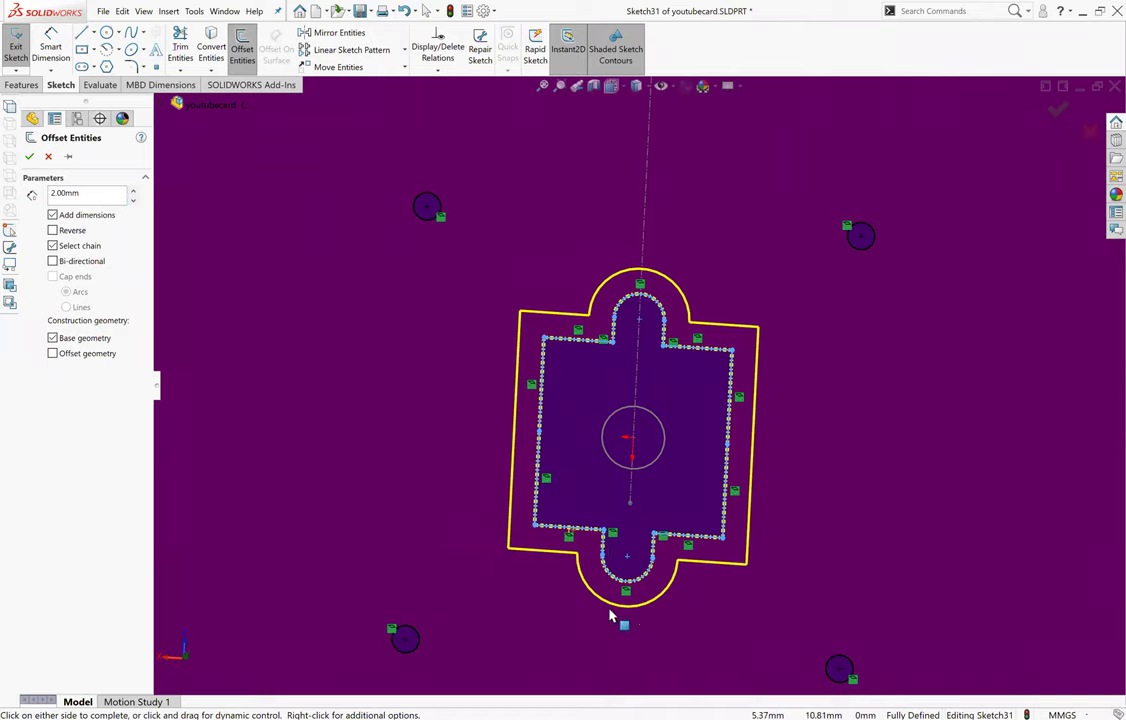
{"action": "left_click", "coordinate": [33, 158]}
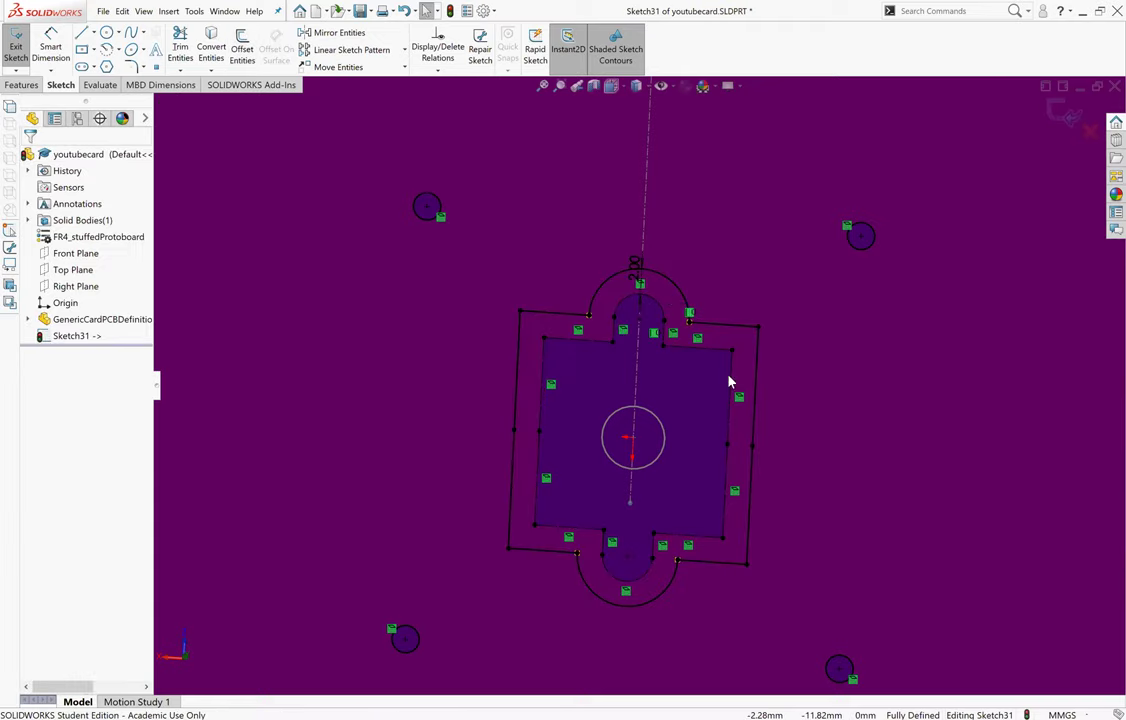
Step: Extrude-cut the offset sensor outline and the four mounting holes through the card with a blind depth of 10 mm
{"action": "key", "text": "f"}
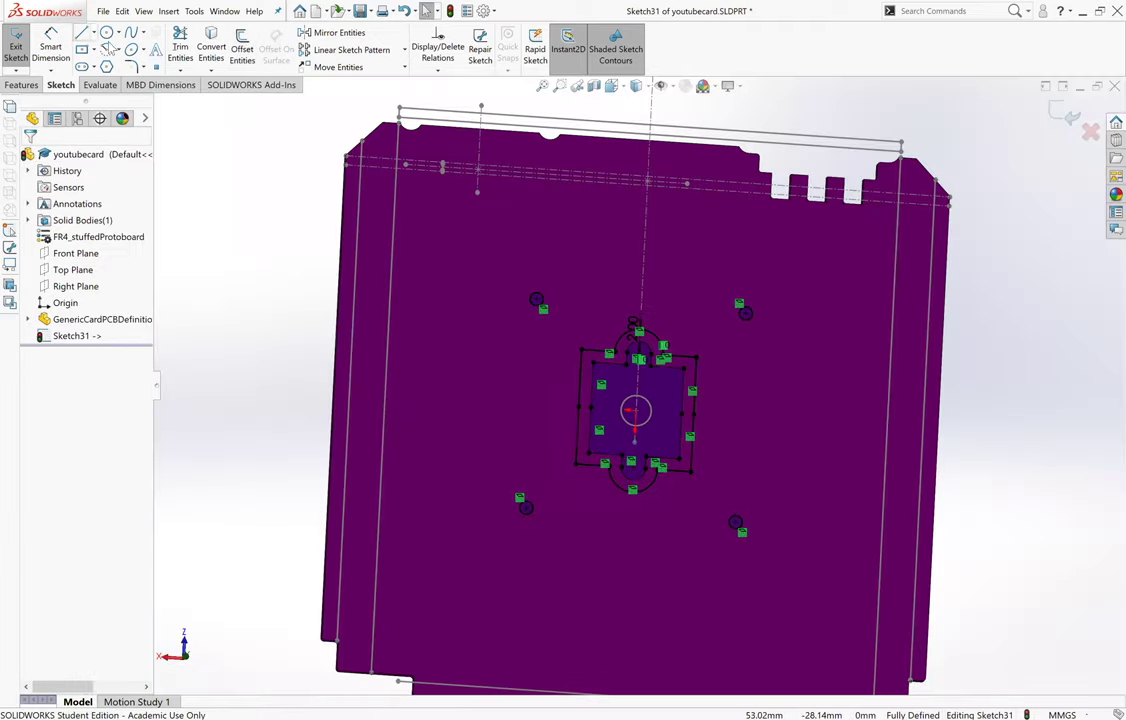
{"action": "scroll", "coordinate": [716, 403], "scroll_direction": "down", "scroll_amount": 2}
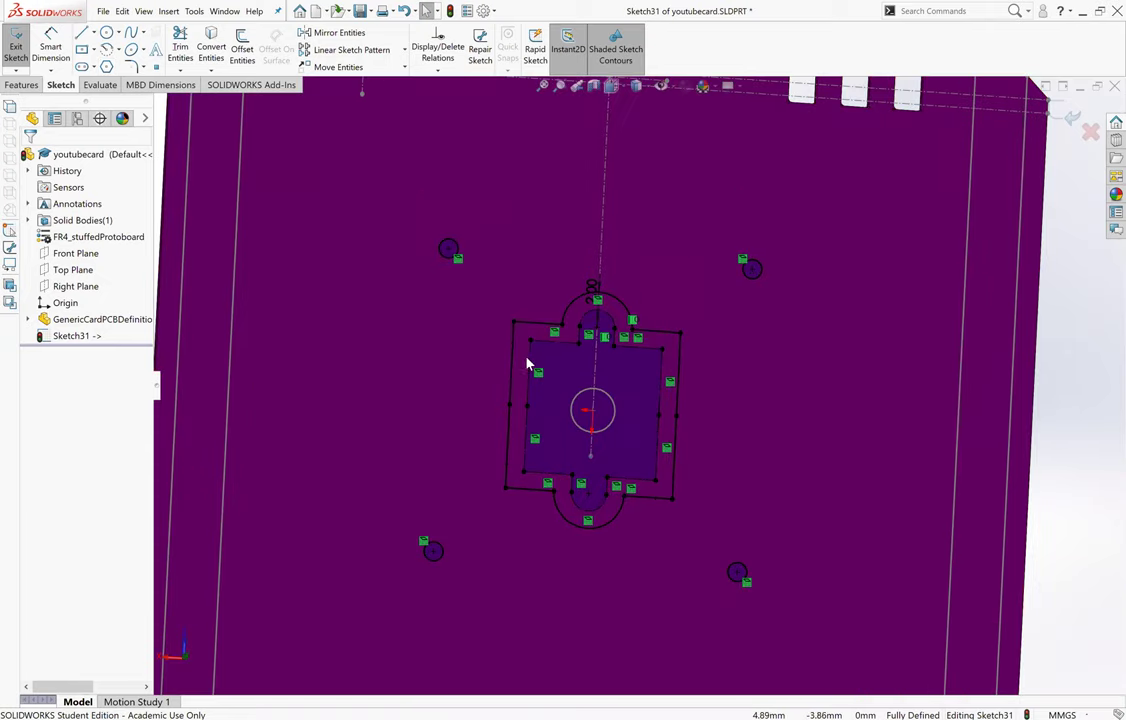
{"action": "left_click", "coordinate": [22, 86]}
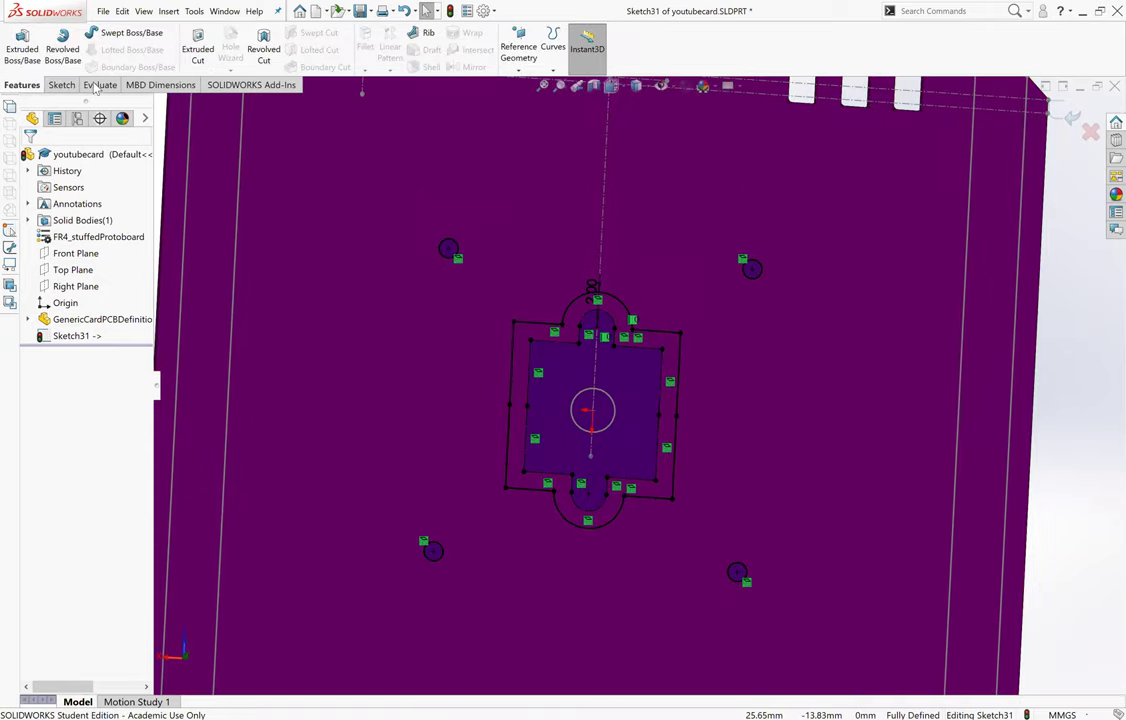
{"action": "left_click", "coordinate": [200, 50]}
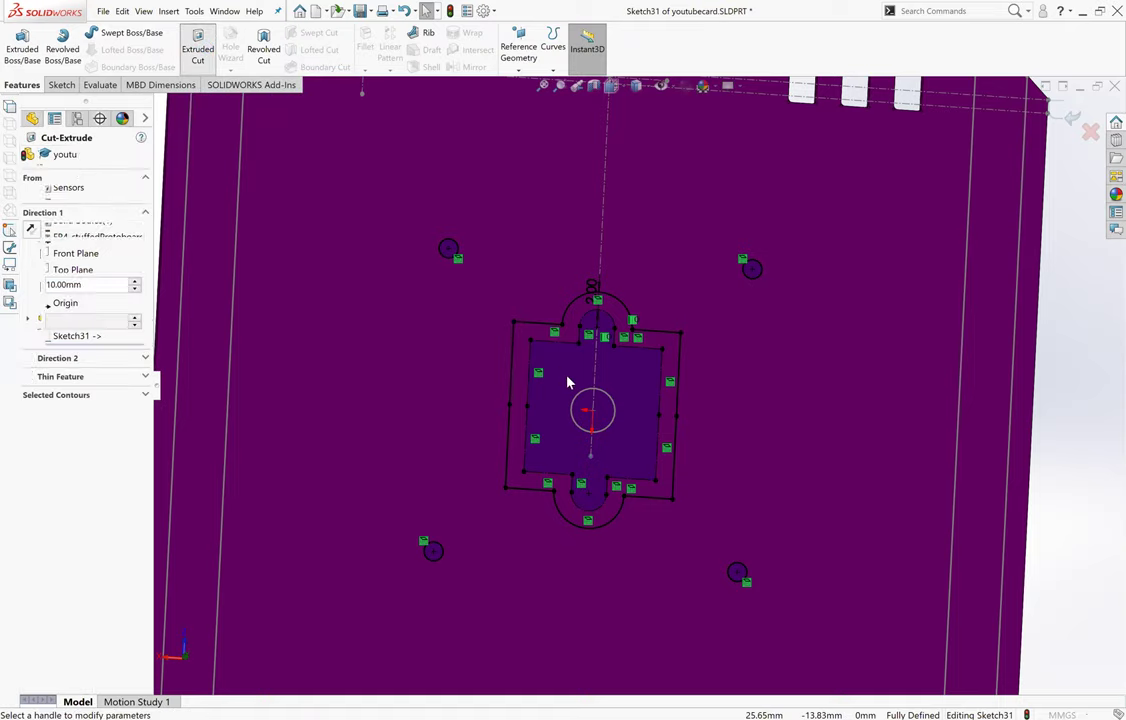
{"action": "scroll", "coordinate": [580, 424], "scroll_direction": "up", "scroll_amount": 5}
{"action": "scroll", "coordinate": [604, 437], "scroll_direction": "down", "scroll_amount": 2}
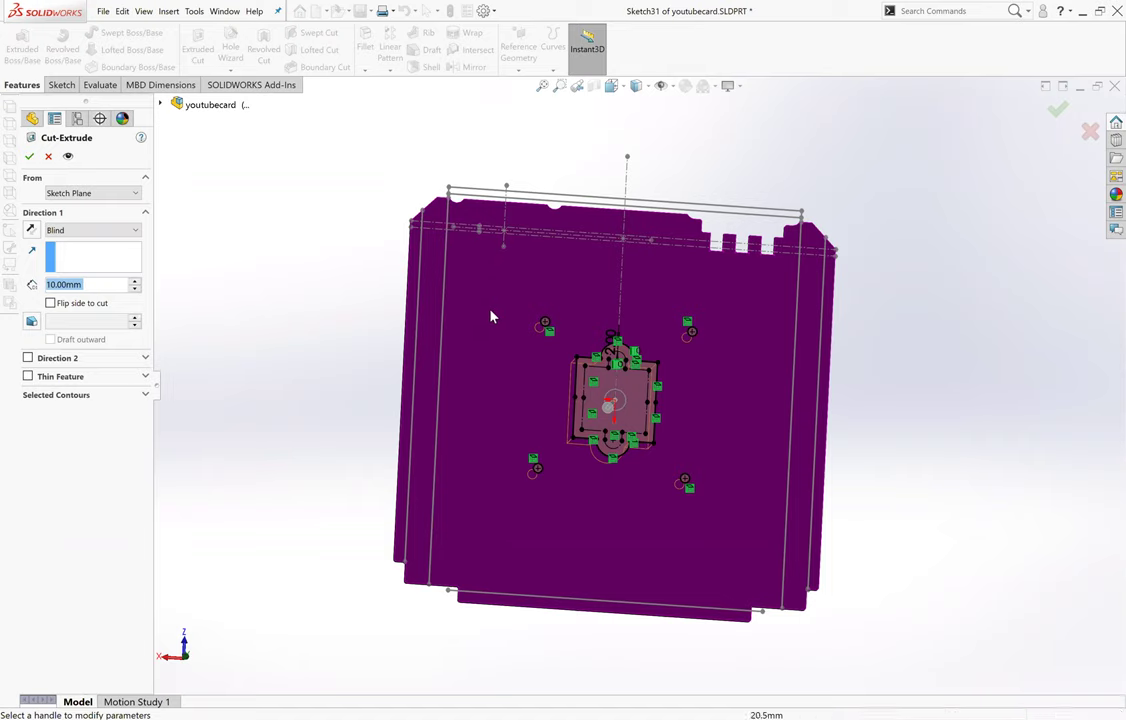
{"action": "scroll", "coordinate": [548, 312], "scroll_direction": "down", "scroll_amount": 2}
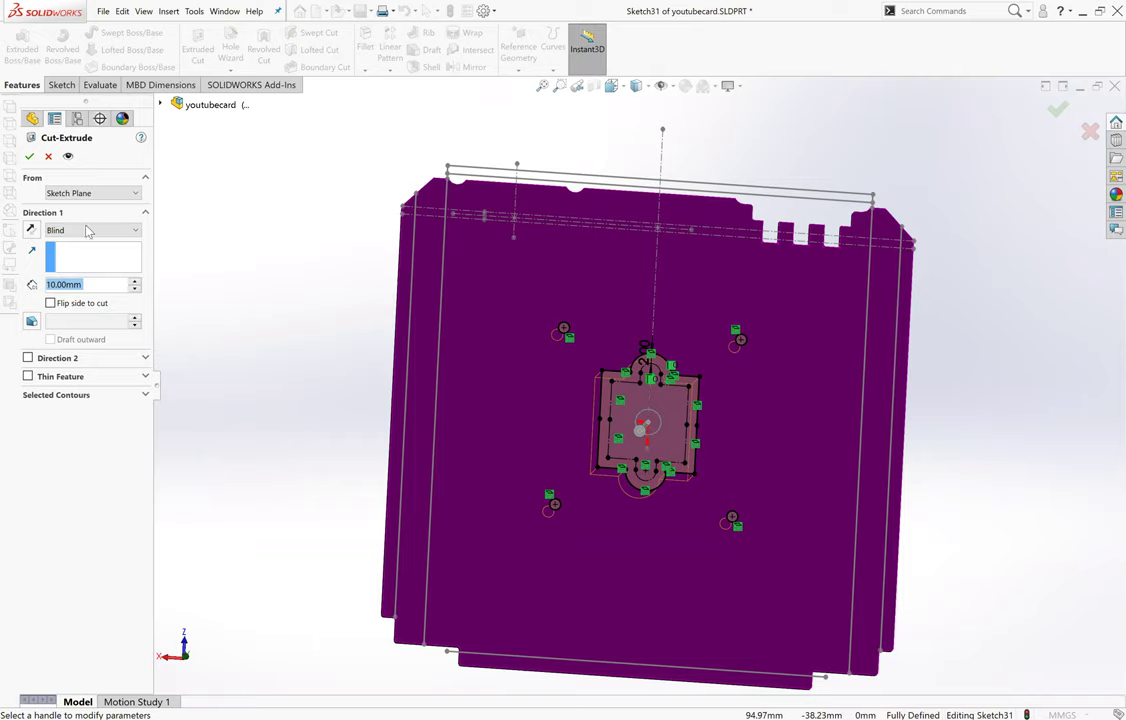
{"action": "scroll", "coordinate": [250, 285], "scroll_direction": "up", "scroll_amount": 1}
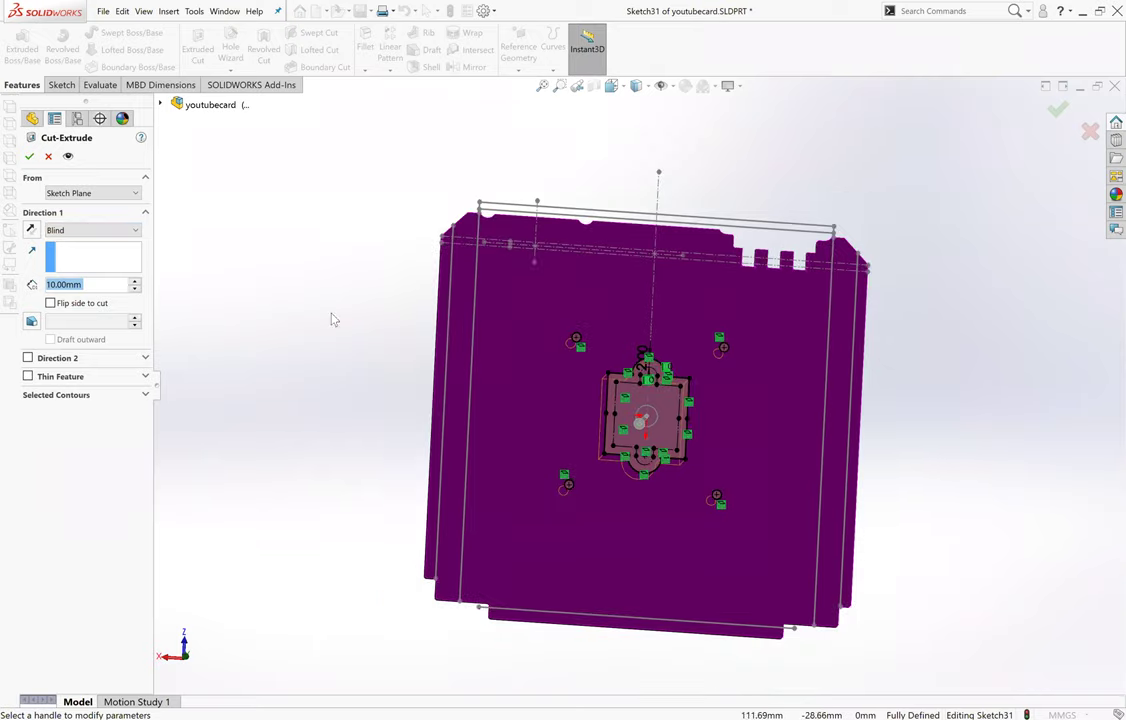
{"action": "left_click", "coordinate": [27, 155]}
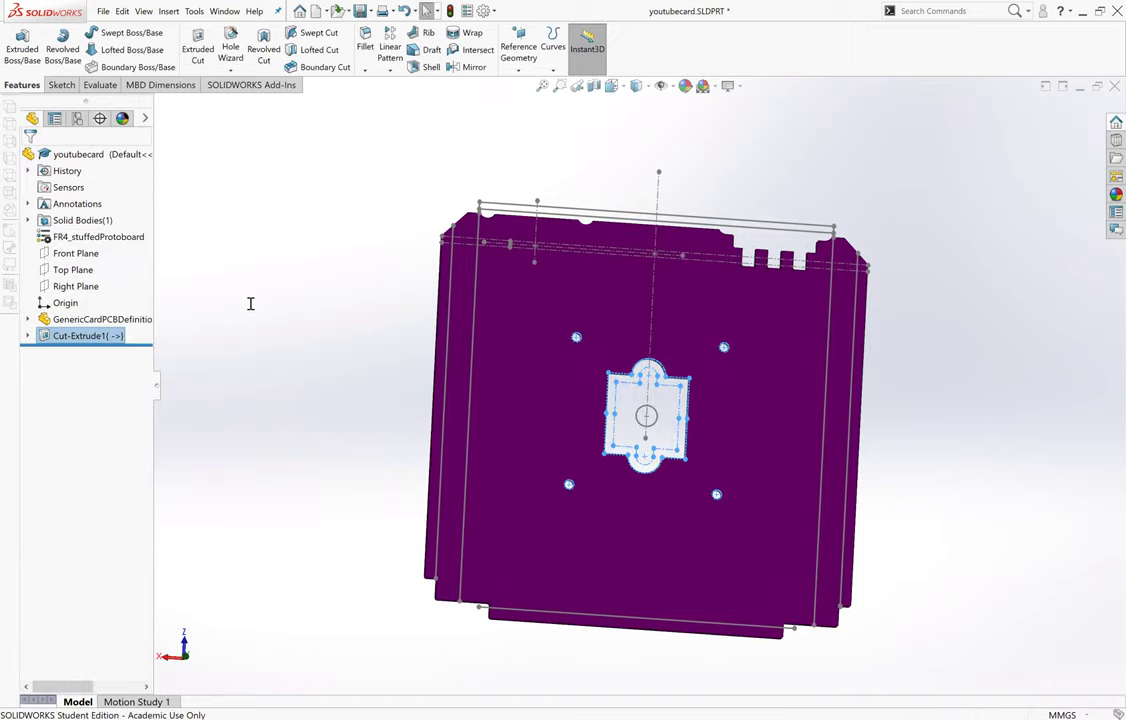
Step: Save the youtubecard part, then return to the youtubecard assembly and rebuild it with the changed card
{"action": "middle_click_drag", "start_coordinate": [645, 425], "coordinate": [596, 450]}
{"action": "key", "text": "Escape"}
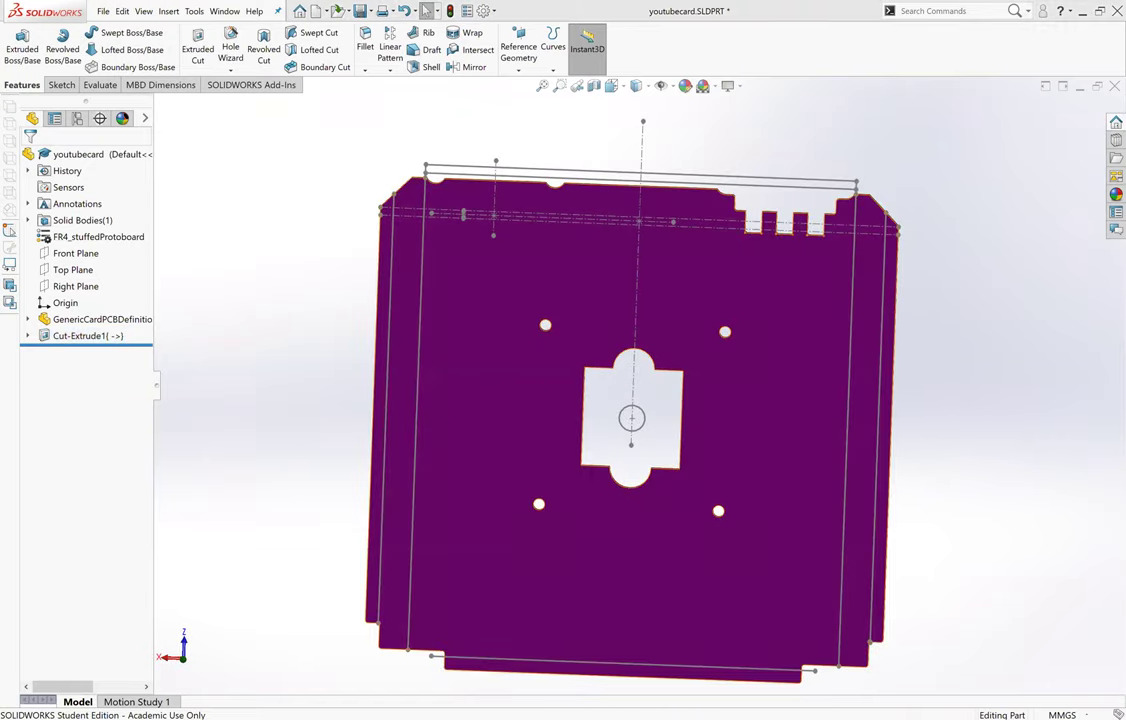
{"action": "key", "text": "ctrl+s"}
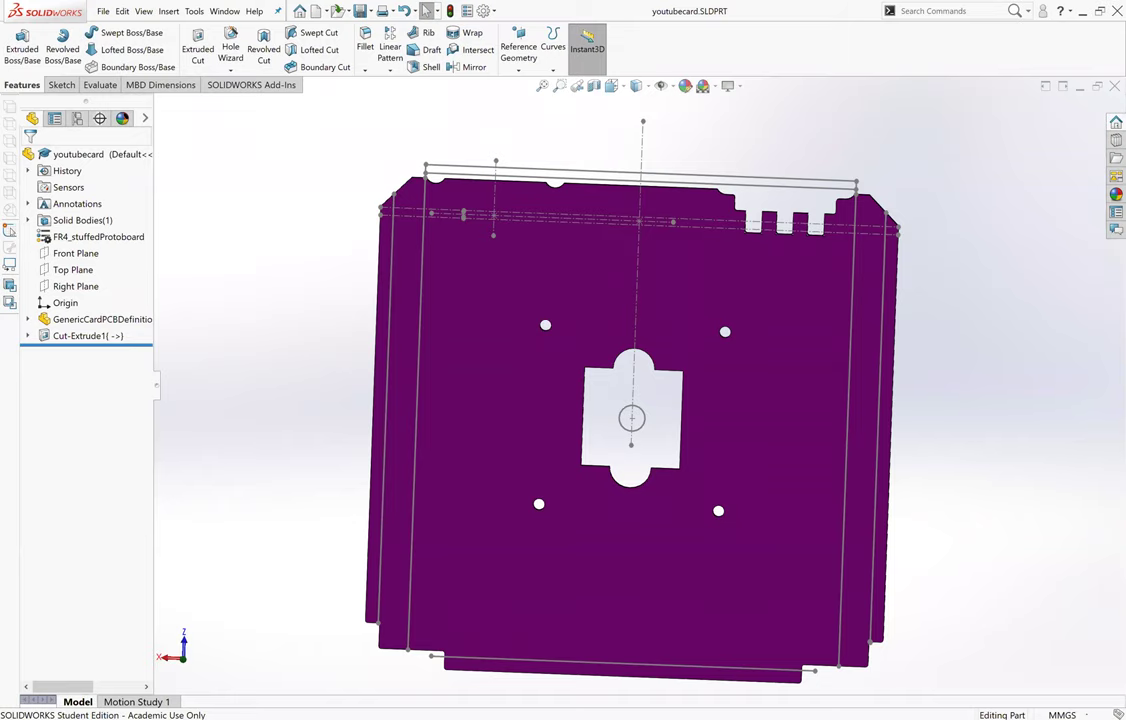
{"action": "key", "text": "ctrl+Tab"}
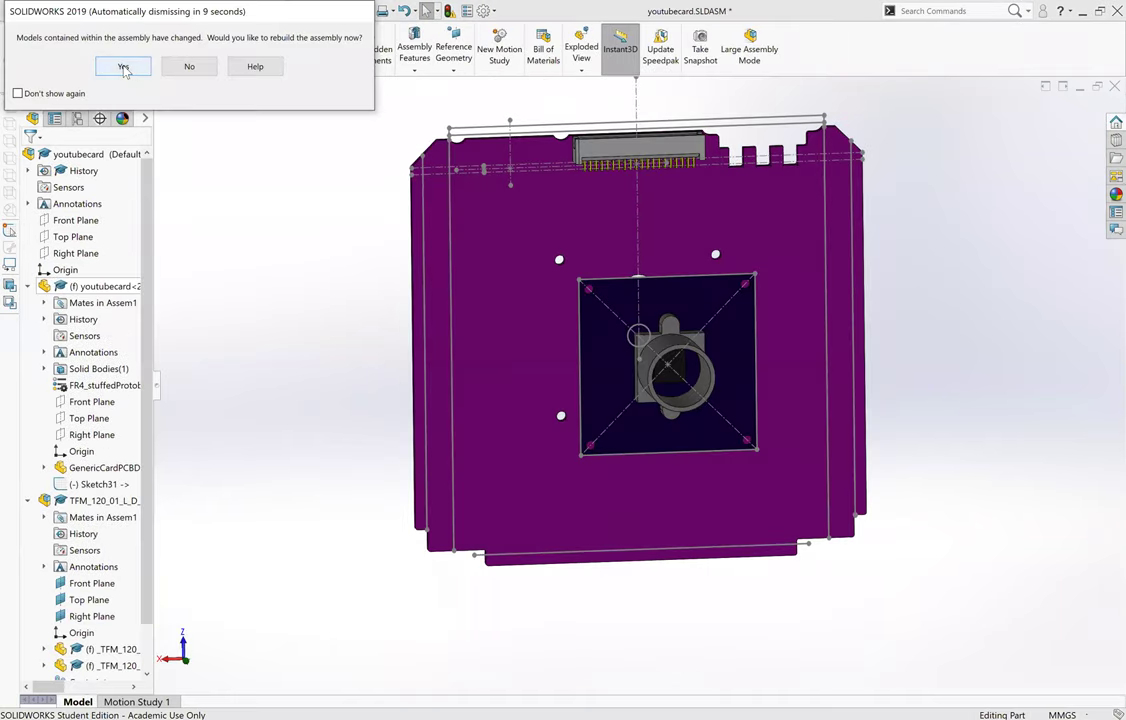
{"action": "left_click", "coordinate": [123, 67]}
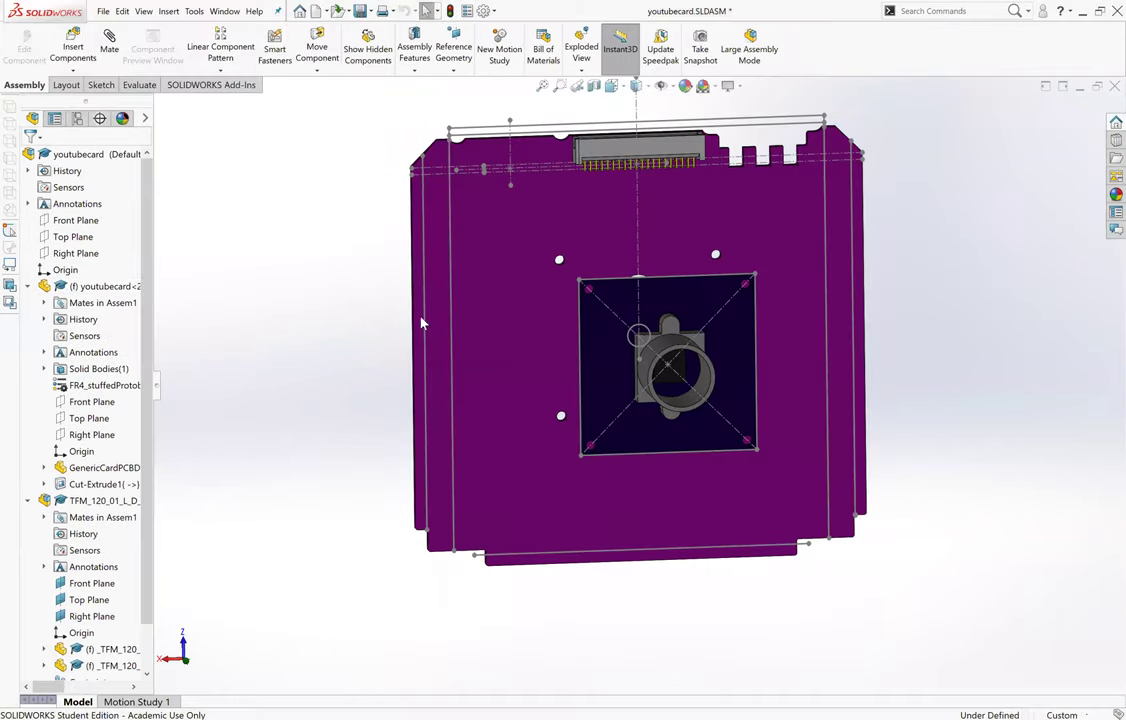
Step: Move the sensor along its axis to the rear side of the card so its lens barrel passes through the cutout
{"action": "middle_click_drag", "start_coordinate": [630, 340], "coordinate": [731, 354]}
{"action": "left_click_drag", "start_coordinate": [808, 427], "coordinate": [972, 448]}
{"action": "key", "text": "Escape"}
{"action": "scroll", "coordinate": [723, 434], "scroll_direction": "down", "scroll_amount": 3}
{"action": "middle_click_drag", "start_coordinate": [663, 458], "coordinate": [678, 478]}
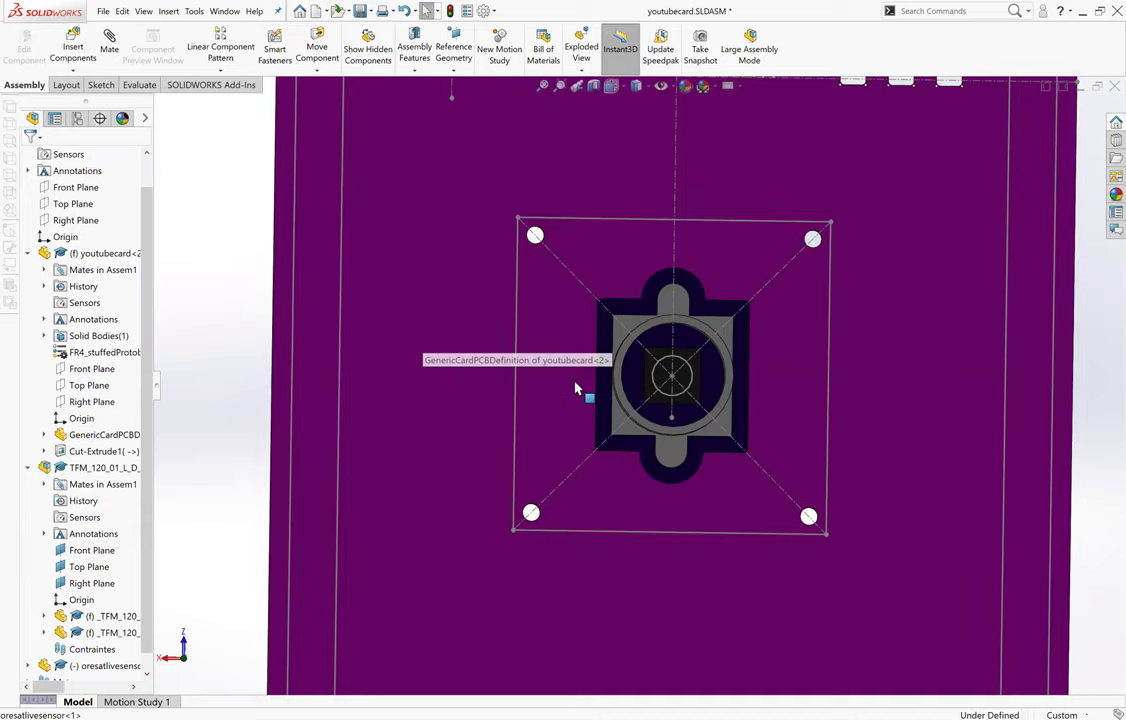
Step: Examine how the sensor fits the card's cutout and how its mounting holes line up with the card's holes
{"action": "scroll", "coordinate": [639, 382], "scroll_direction": "up", "scroll_amount": 3}
{"action": "scroll", "coordinate": [1112, 255], "scroll_direction": "down", "scroll_amount": 1}
{"action": "scroll", "coordinate": [566, 405], "scroll_direction": "down", "scroll_amount": 6}
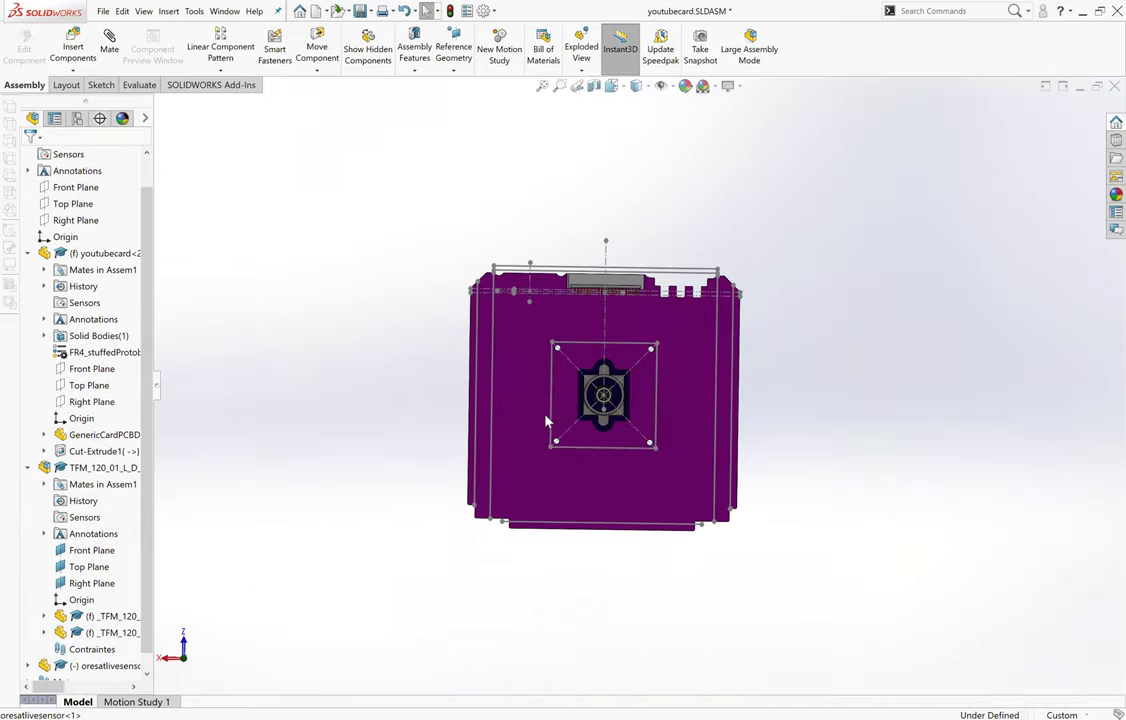
{"action": "scroll", "coordinate": [597, 350], "scroll_direction": "up", "scroll_amount": 10}
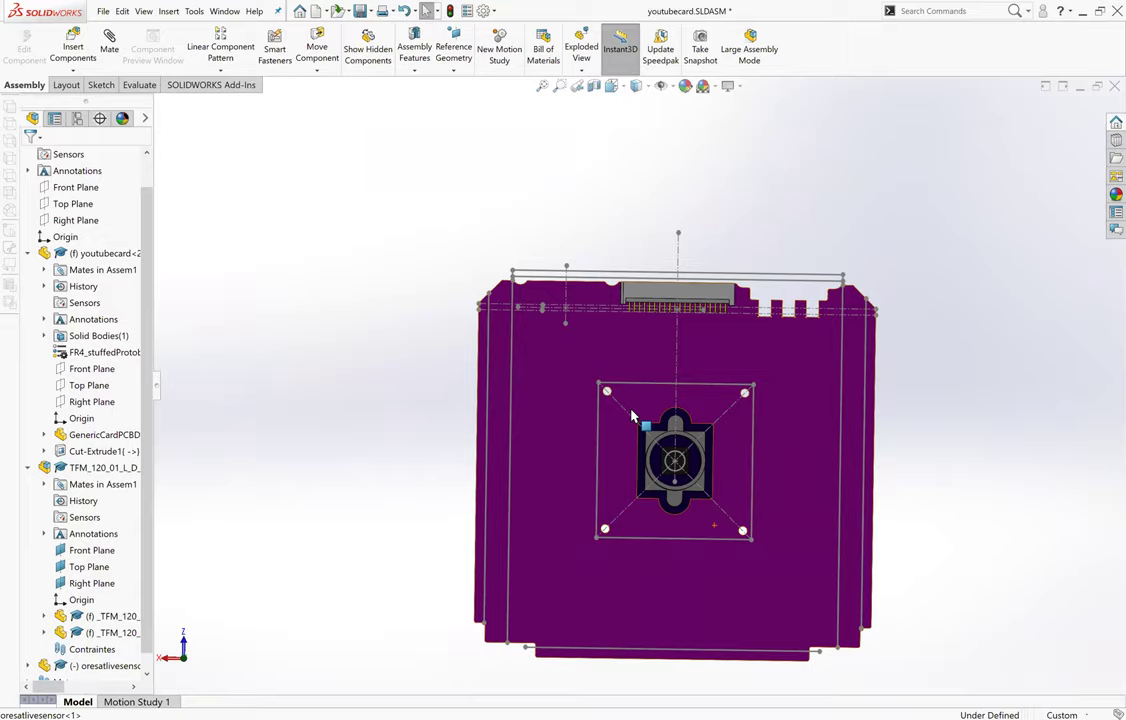
{"action": "scroll", "coordinate": [729, 453], "scroll_direction": "down", "scroll_amount": 5}
{"action": "scroll", "coordinate": [703, 520], "scroll_direction": "up", "scroll_amount": 8}
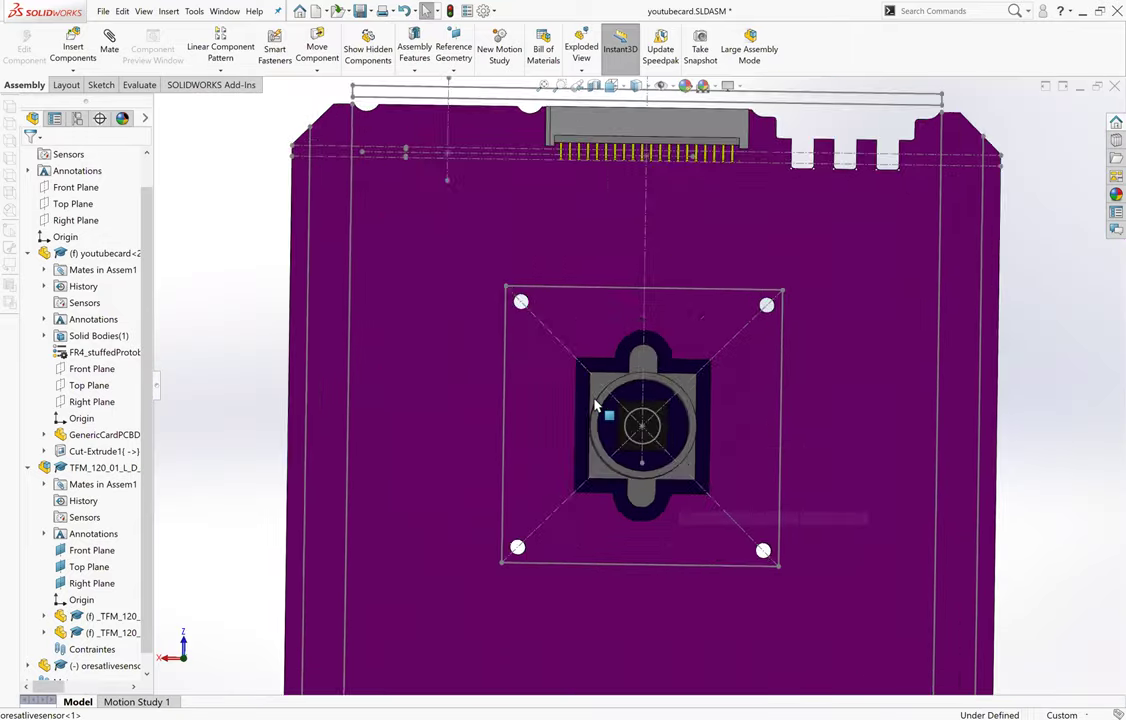
{"action": "scroll", "coordinate": [758, 459], "scroll_direction": "down", "scroll_amount": 5}
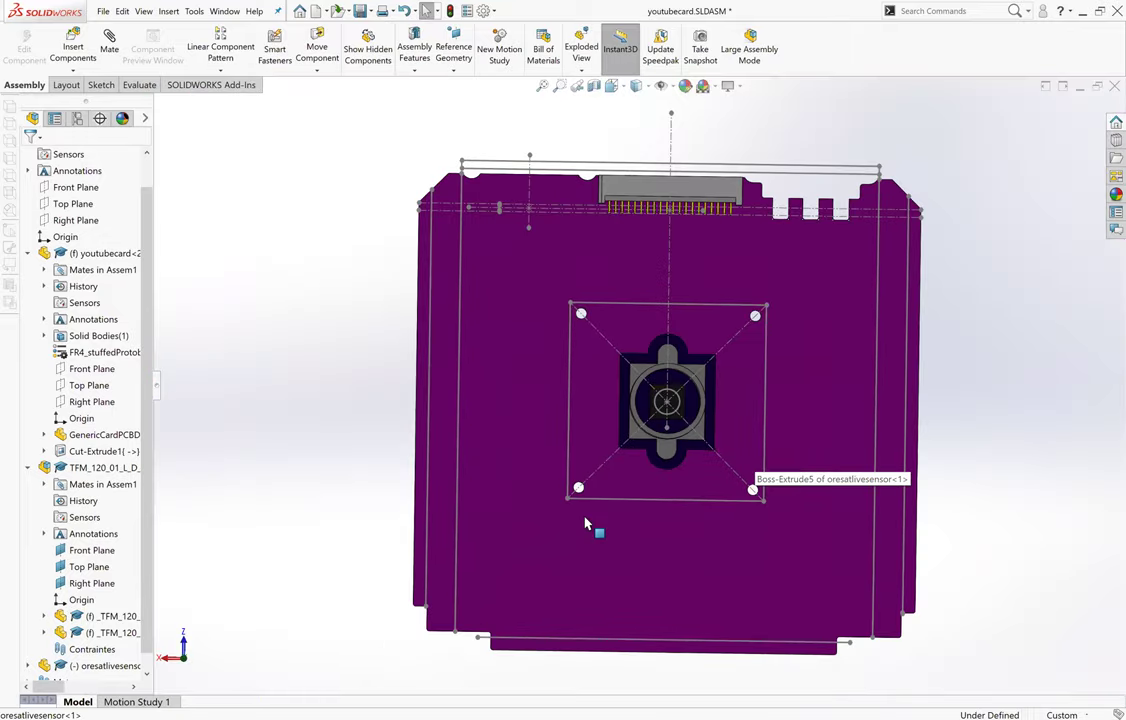
{"action": "middle_click_drag", "start_coordinate": [573, 460], "coordinate": [760, 466]}
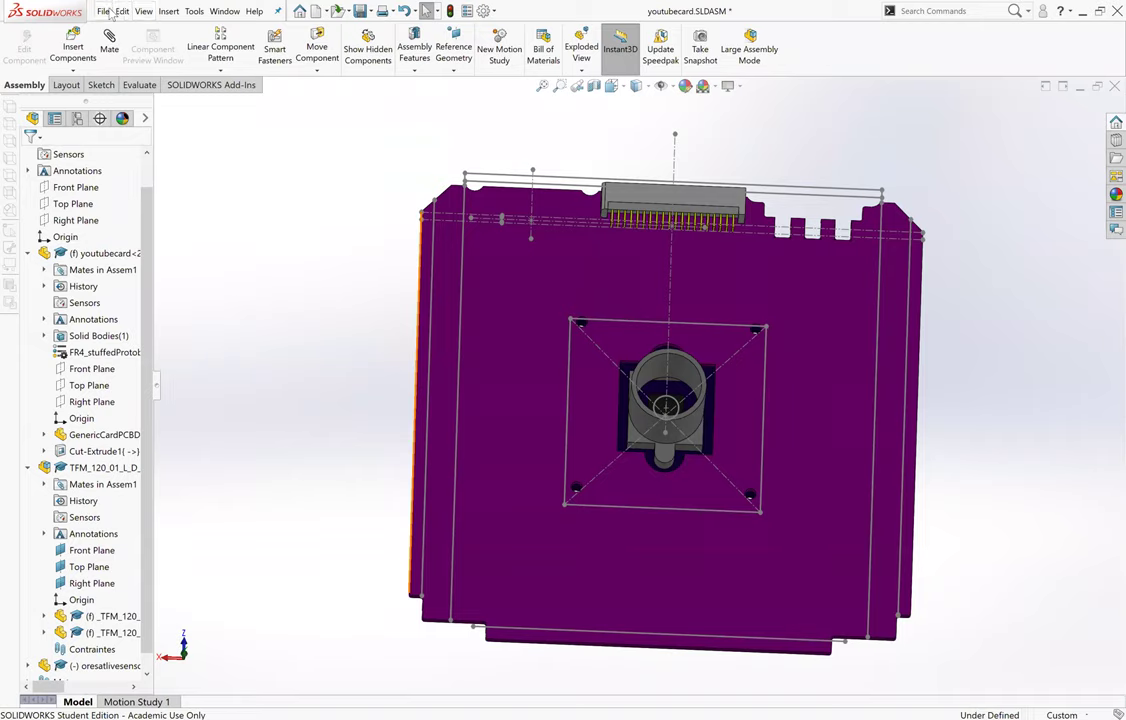
{"action": "left_click", "coordinate": [170, 14]}
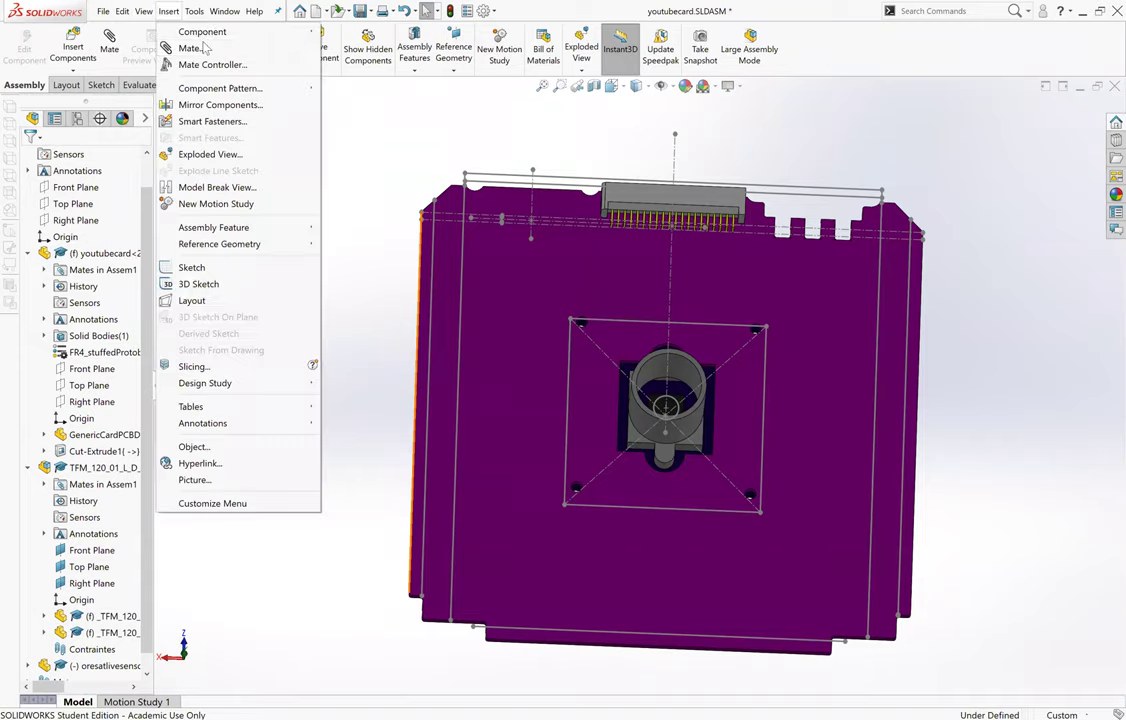
{"action": "left_click", "coordinate": [70, 84]}
{"action": "left_click", "coordinate": [66, 84]}
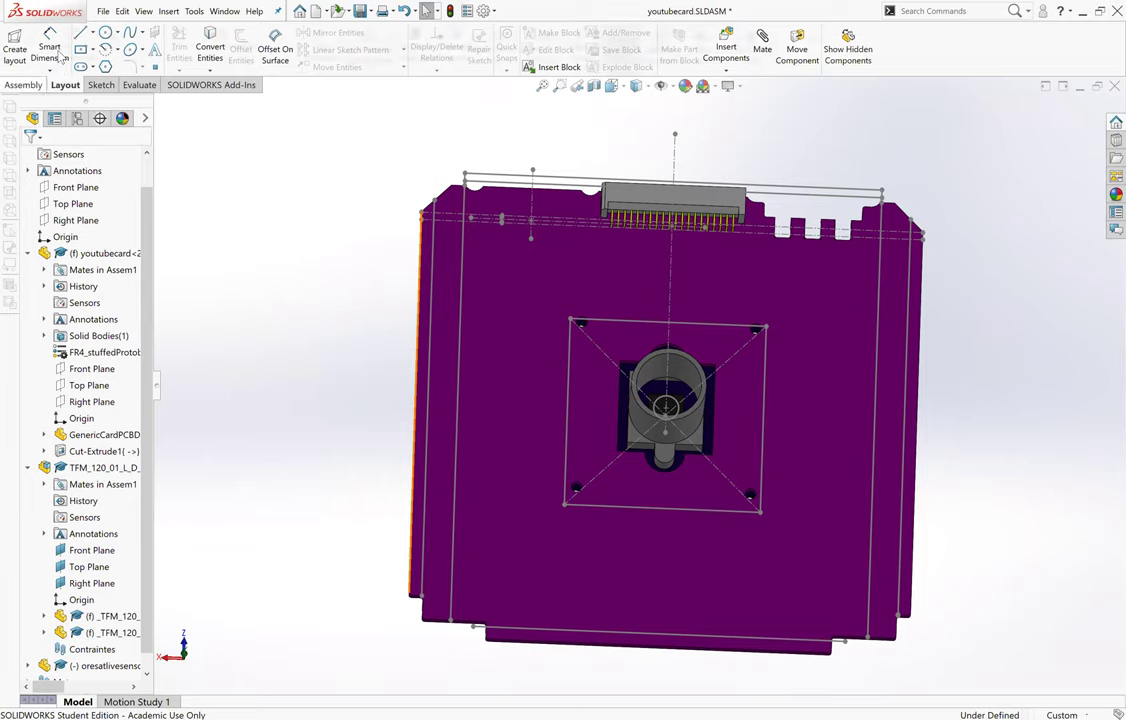
Step: Start inserting a component into the assembly and browse to the COTS folder inside oresat-structure
{"action": "left_click", "coordinate": [28, 85]}
{"action": "left_click", "coordinate": [72, 48]}
{"action": "left_click", "coordinate": [96, 427]}
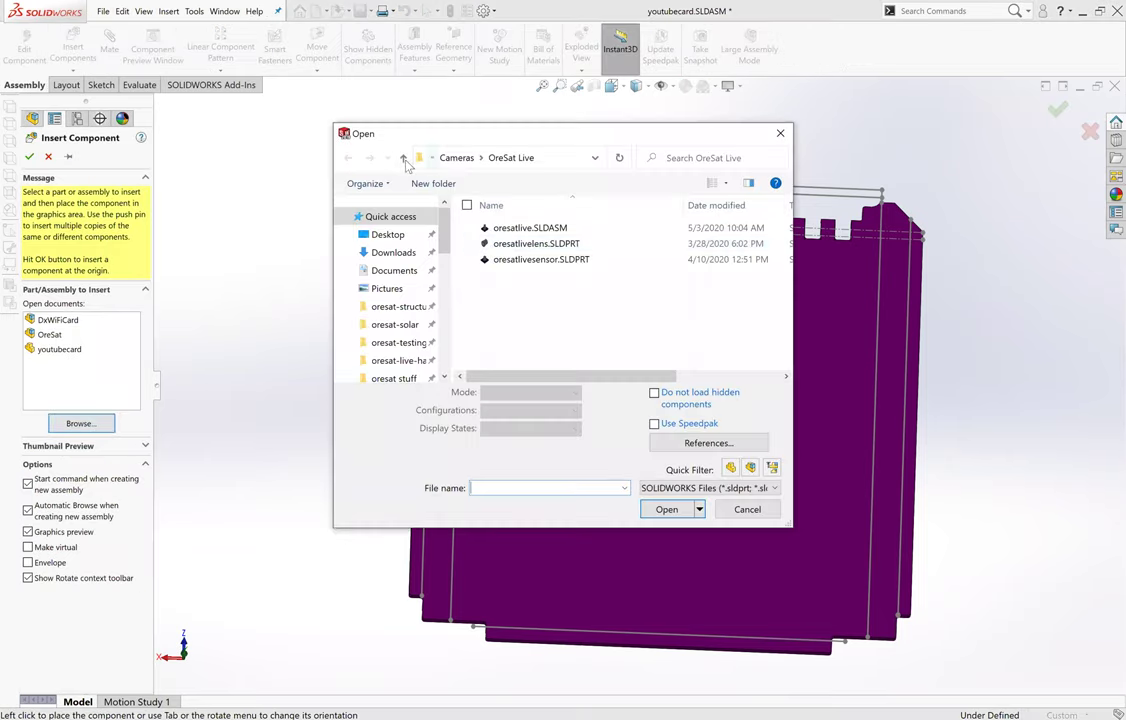
{"action": "left_click", "coordinate": [403, 158]}
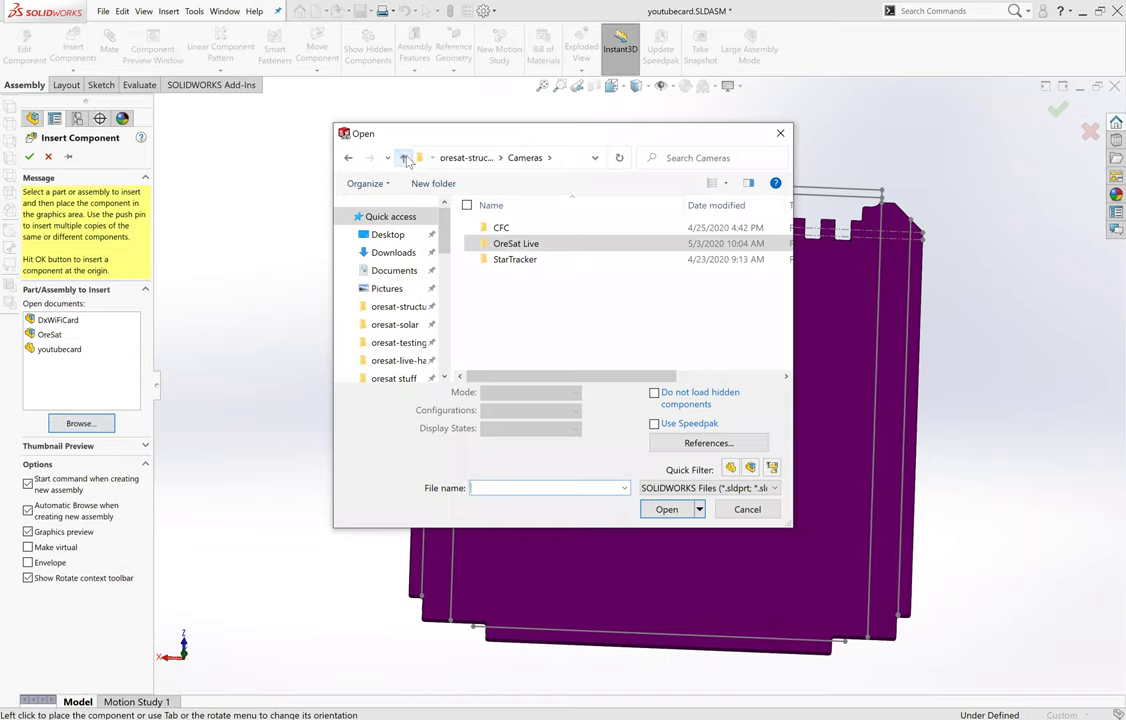
{"action": "left_click", "coordinate": [404, 159]}
{"action": "double_click", "coordinate": [519, 308]}
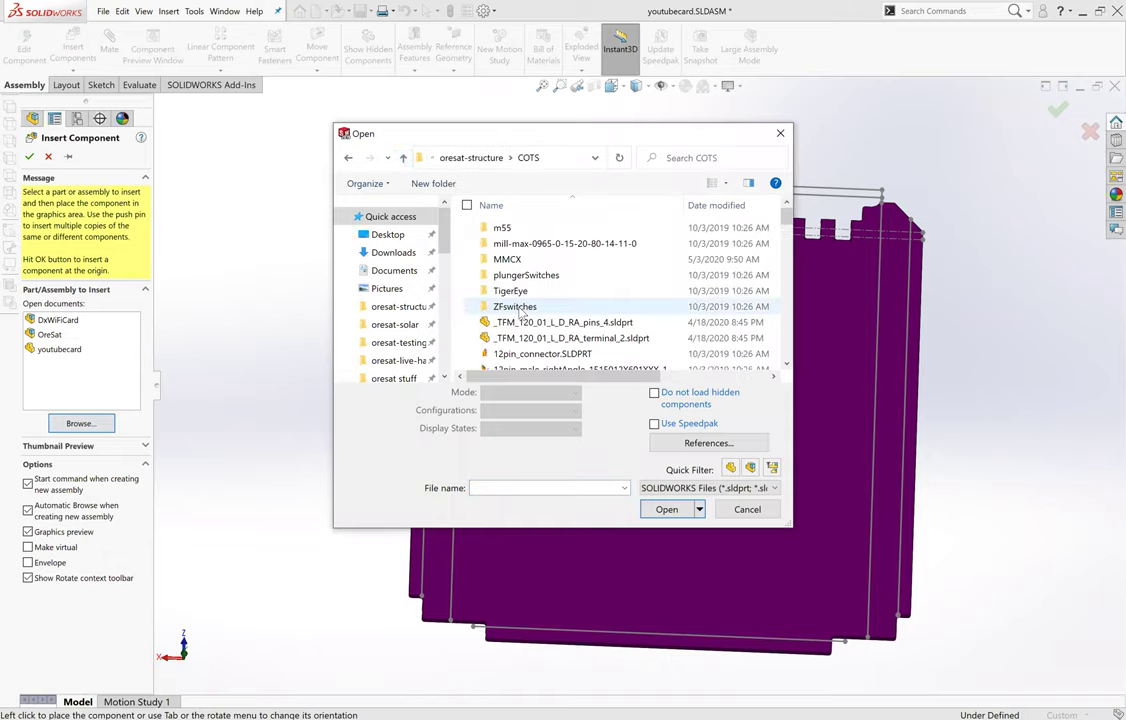
Step: Sort the COTS files by date modified and insert the 92095A454 button head hex drive screw on the card beside the sensor
{"action": "scroll", "coordinate": [600, 285], "scroll_direction": "down", "scroll_amount": 4}
{"action": "scroll", "coordinate": [664, 251], "scroll_direction": "up", "scroll_amount": 4}
{"action": "left_click", "coordinate": [713, 205]}
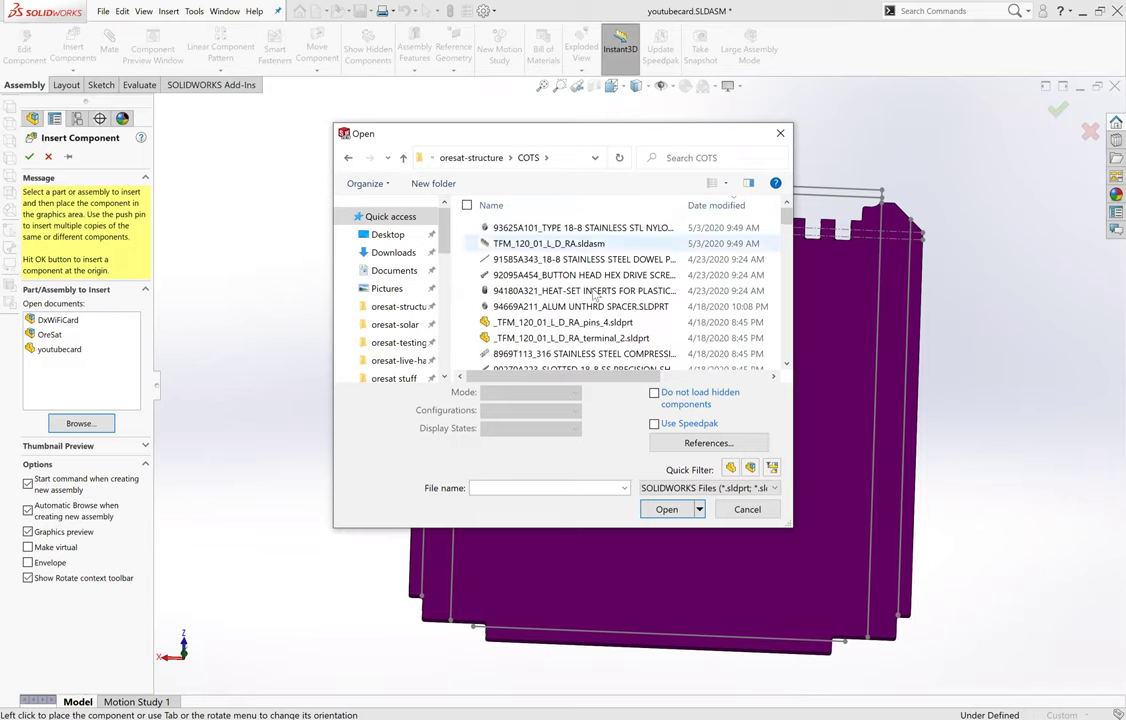
{"action": "left_click", "coordinate": [618, 277]}
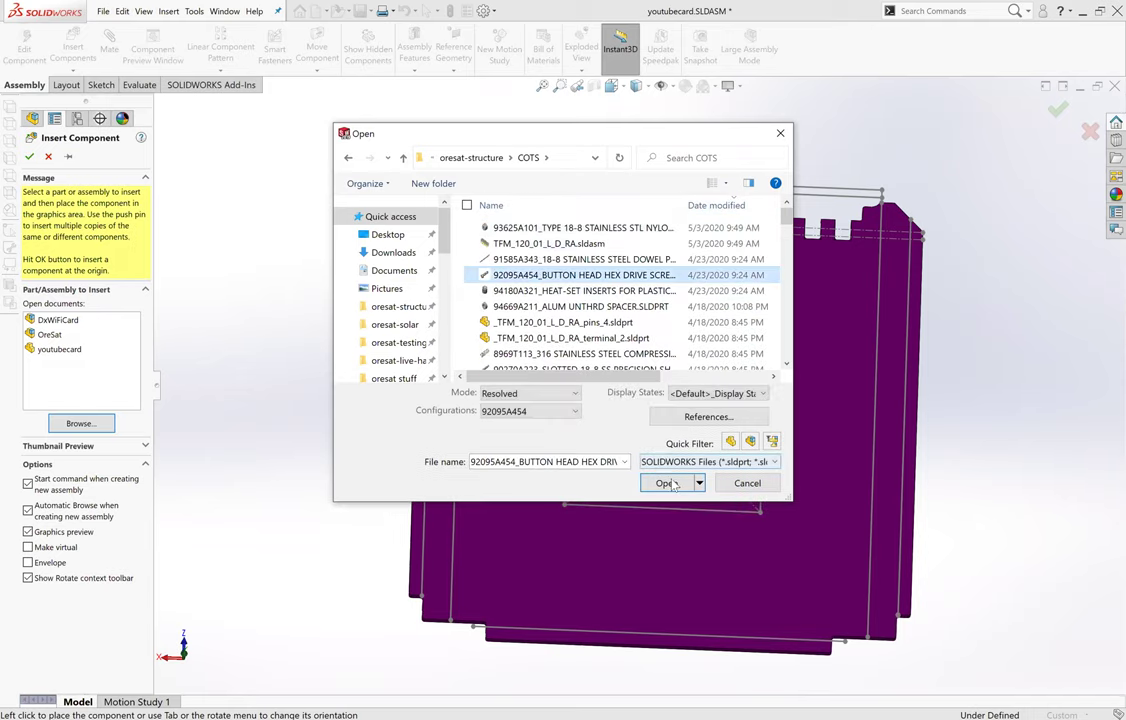
{"action": "scroll", "coordinate": [620, 285], "scroll_direction": "down", "scroll_amount": 2}
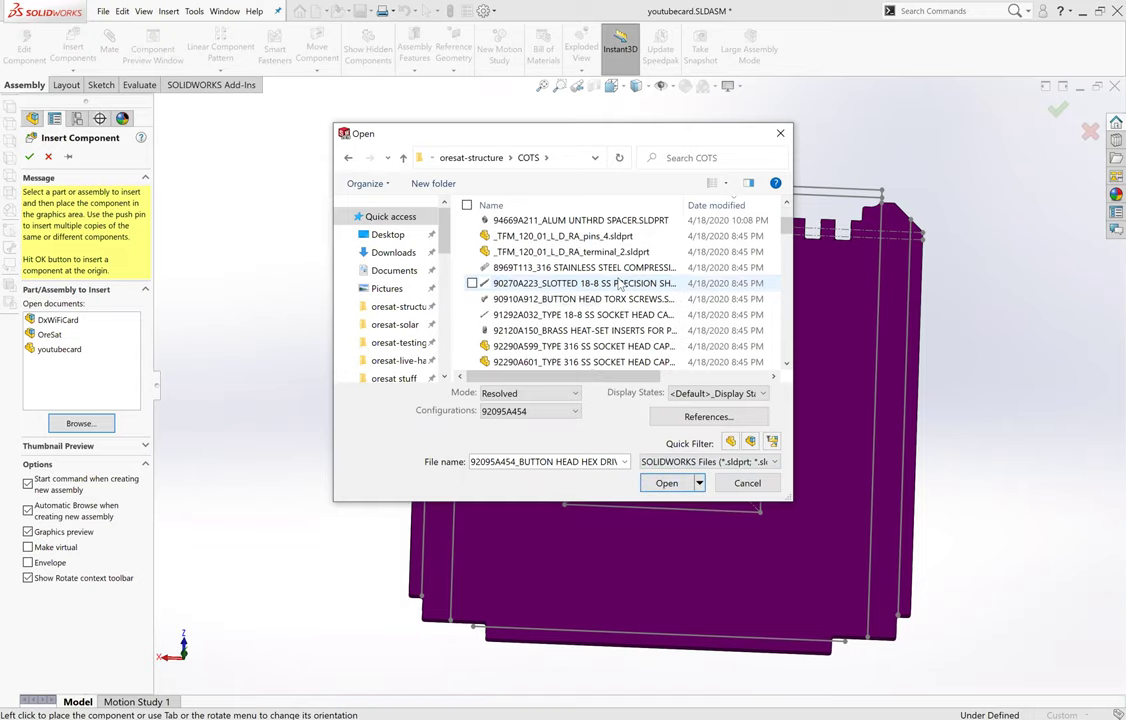
{"action": "scroll", "coordinate": [548, 280], "scroll_direction": "up", "scroll_amount": 2}
{"action": "left_click", "coordinate": [666, 483]}
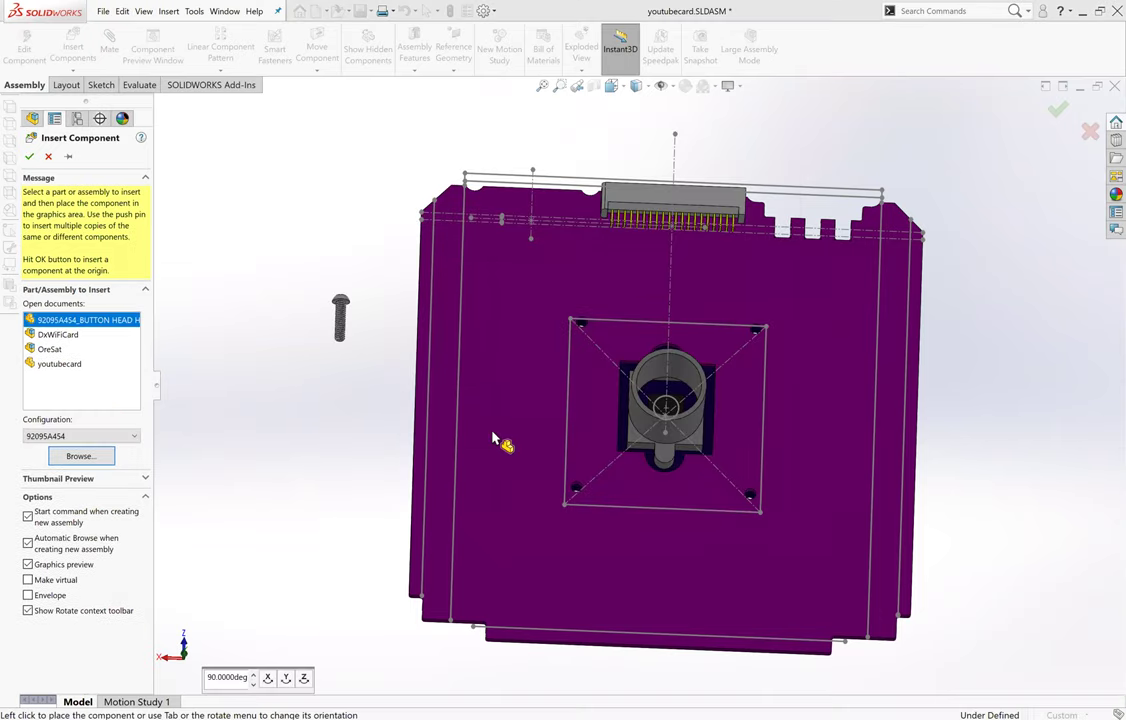
{"action": "left_click", "coordinate": [452, 326]}
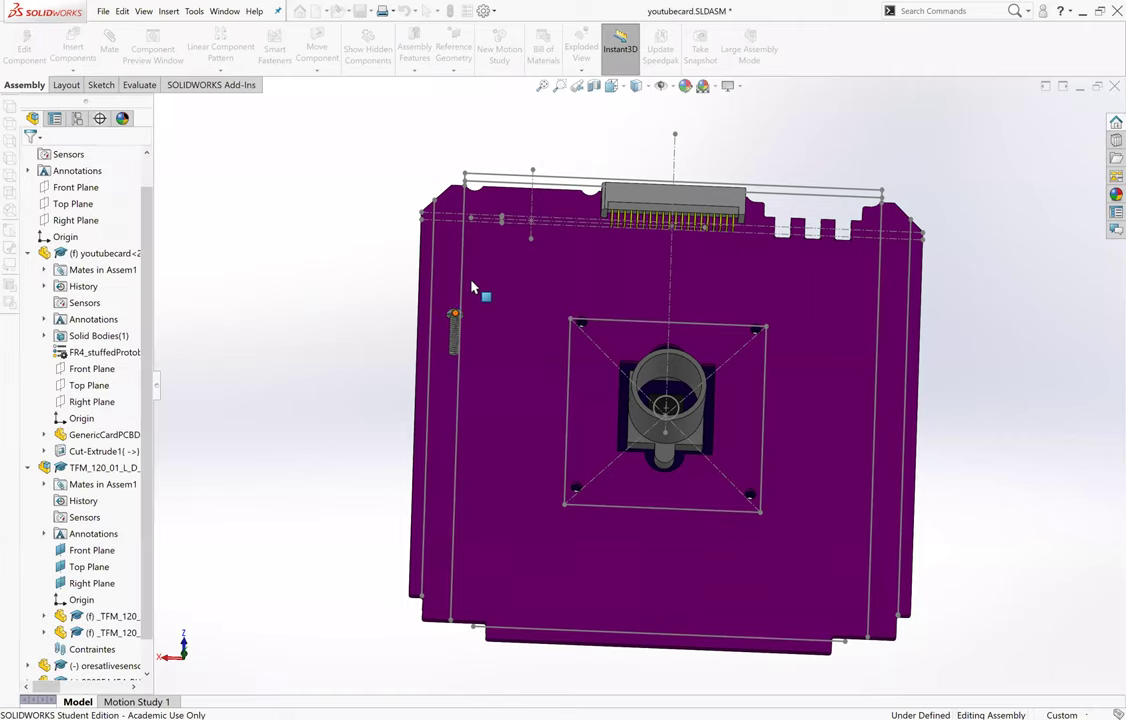
Step: Insert the 94669A211 aluminum unthreaded spacer from the COTS folder and place it between the screw and the sensor
{"action": "left_click", "coordinate": [73, 48]}
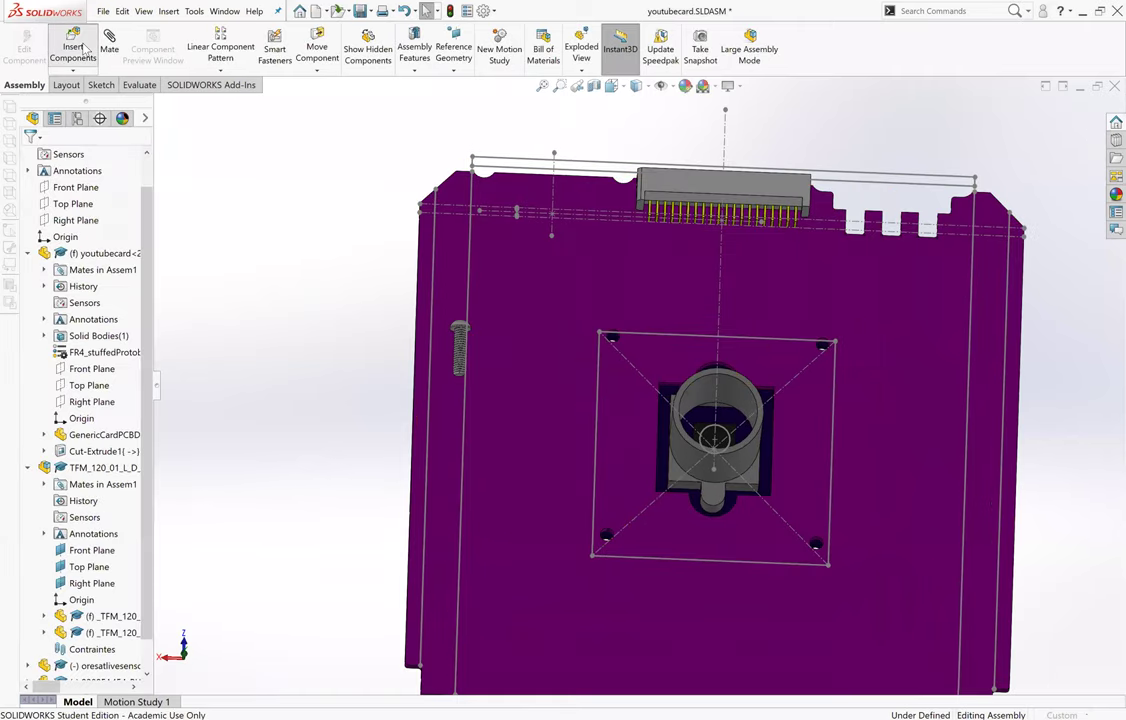
{"action": "left_click", "coordinate": [81, 423]}
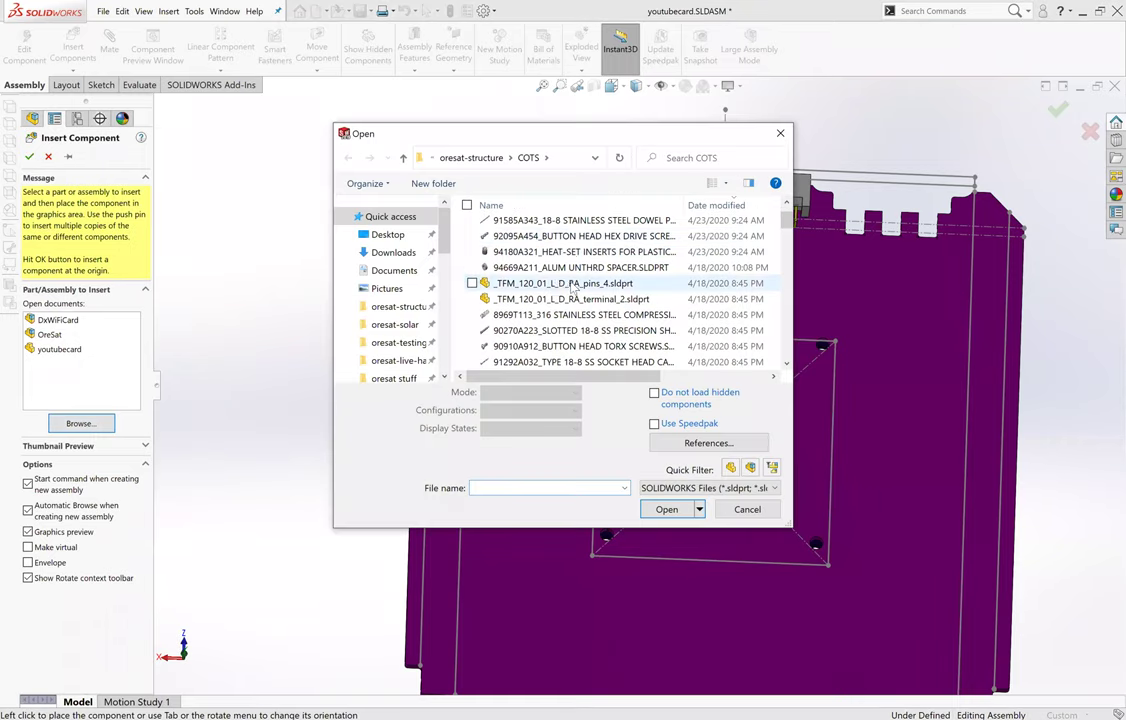
{"action": "left_click", "coordinate": [535, 268]}
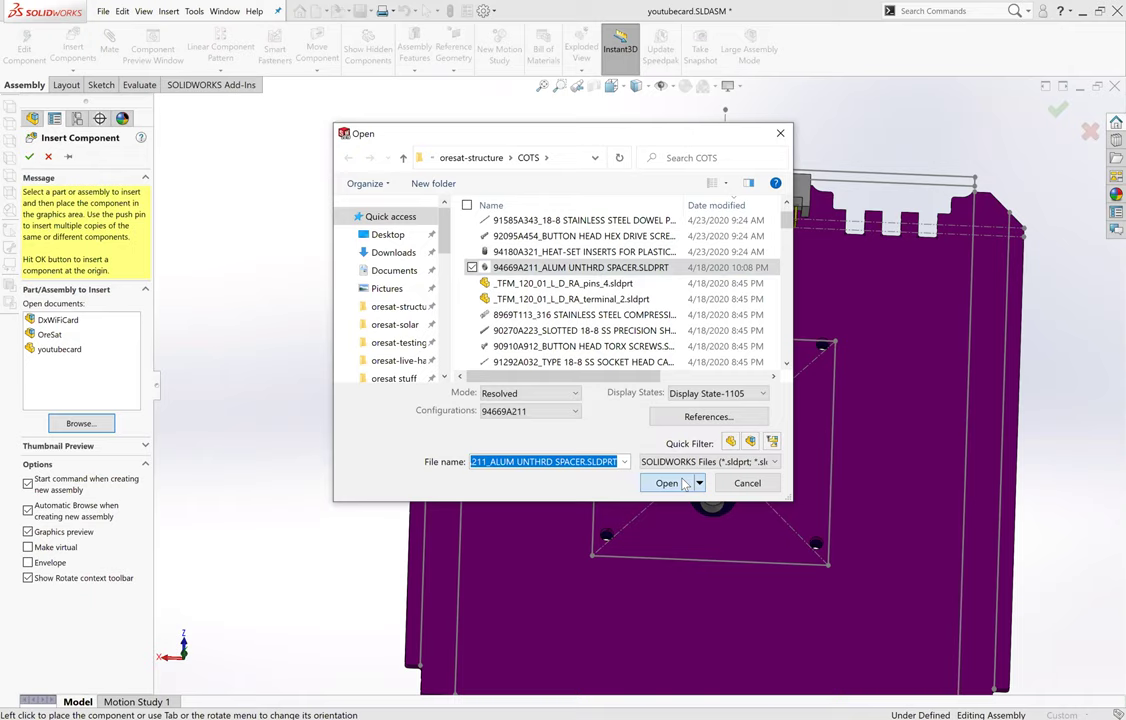
{"action": "left_click", "coordinate": [666, 483]}
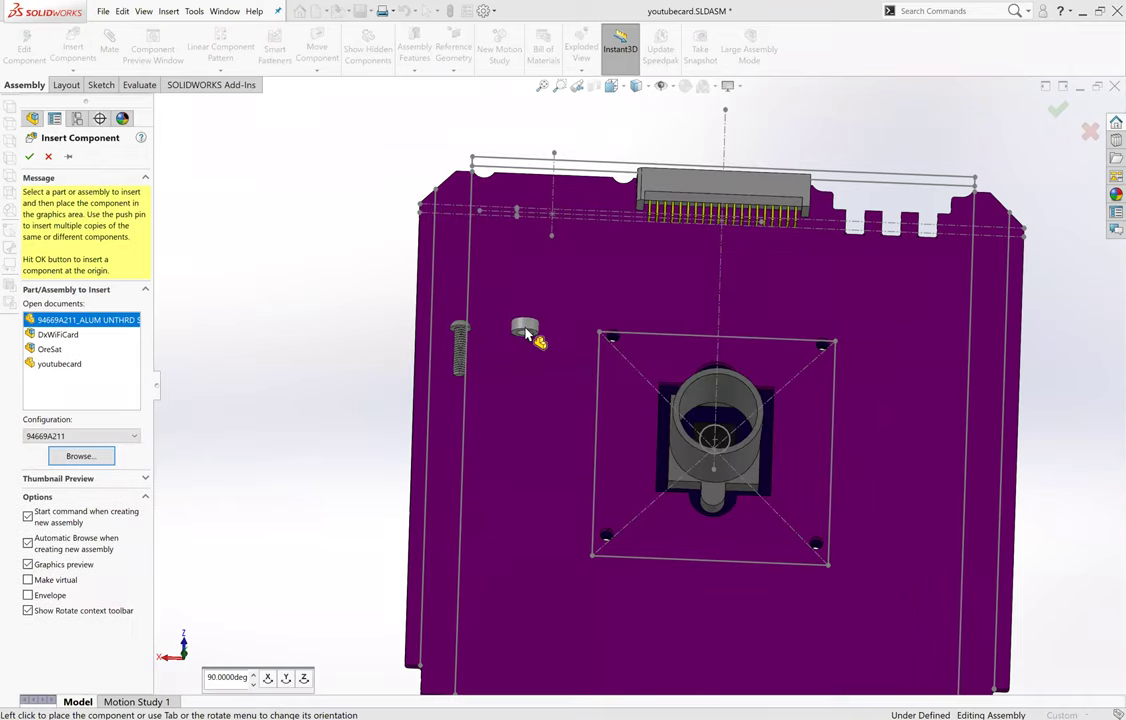
{"action": "left_click", "coordinate": [527, 333]}
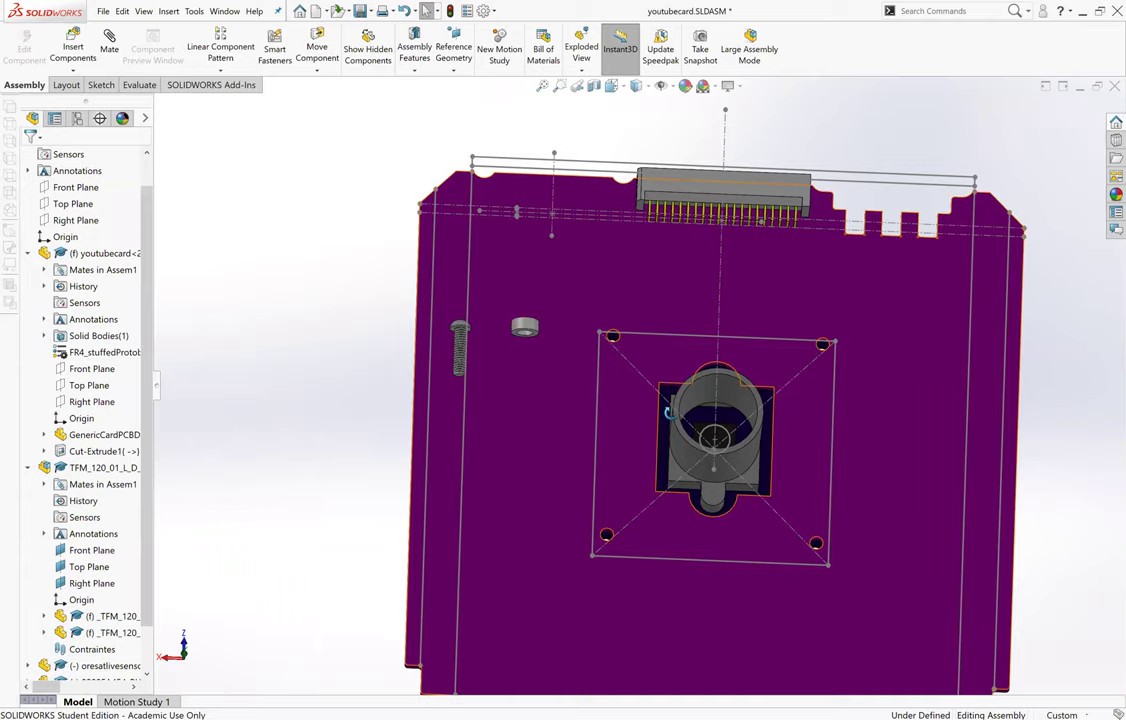
Step: Mate the aluminum spacer's flat end face coincident with the card's face on the side of the sensor board
{"action": "middle_click_drag", "start_coordinate": [668, 412], "coordinate": [600, 375]}
{"action": "scroll", "coordinate": [627, 365], "scroll_direction": "down", "scroll_amount": 3}
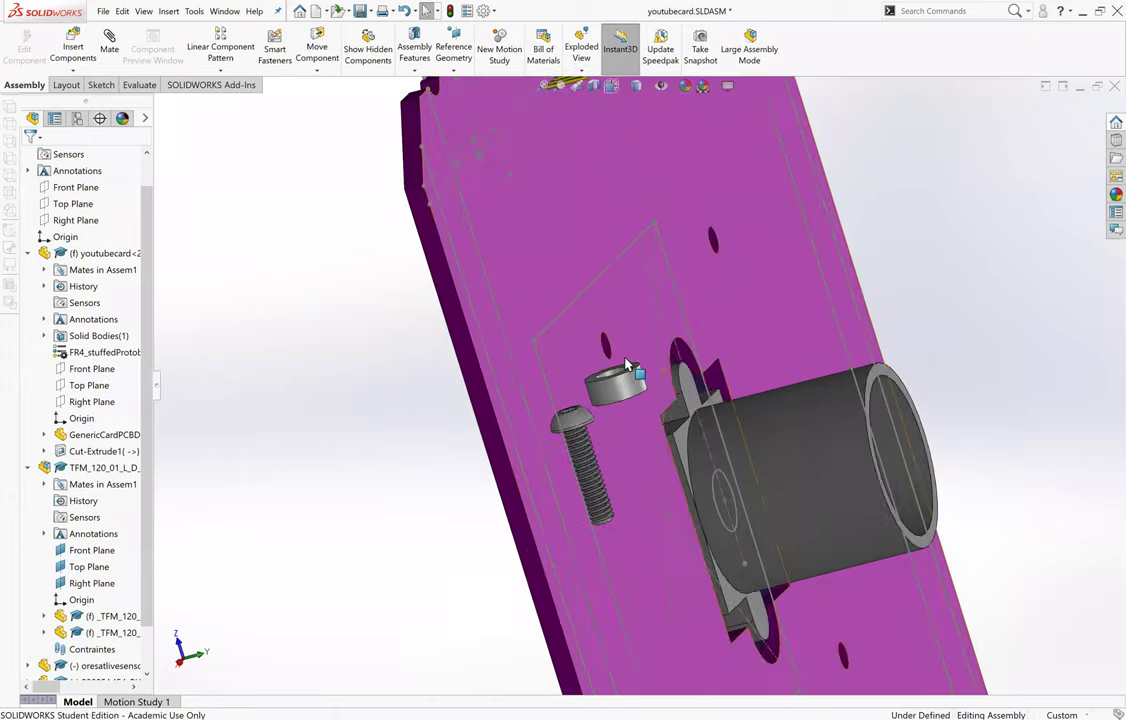
{"action": "scroll", "coordinate": [627, 365], "scroll_direction": "down", "scroll_amount": 1}
{"action": "mouse_move", "coordinate": [580, 372]}
{"action": "right_mouse_down"}
{"action": "mouse_move", "coordinate": [571, 379]}
{"action": "mouse_move", "coordinate": [589, 352]}
{"action": "right_mouse_up"}
{"action": "middle_click_drag", "start_coordinate": [592, 348], "coordinate": [456, 309]}
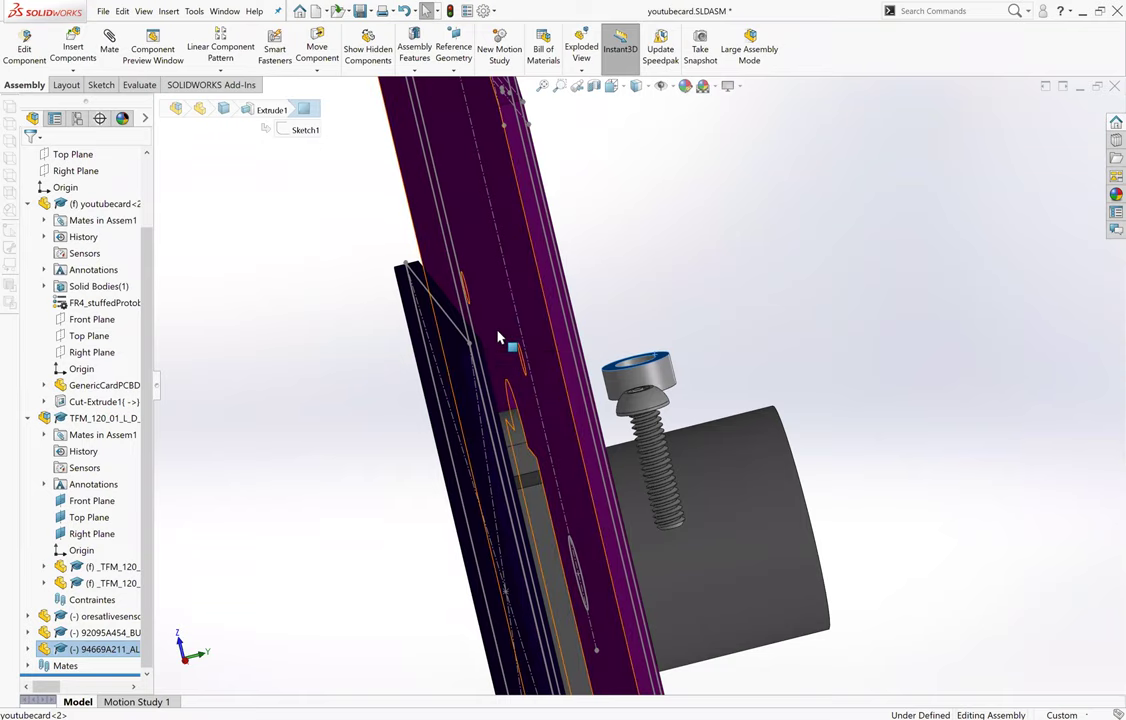
{"action": "left_click", "coordinate": [530, 336]}
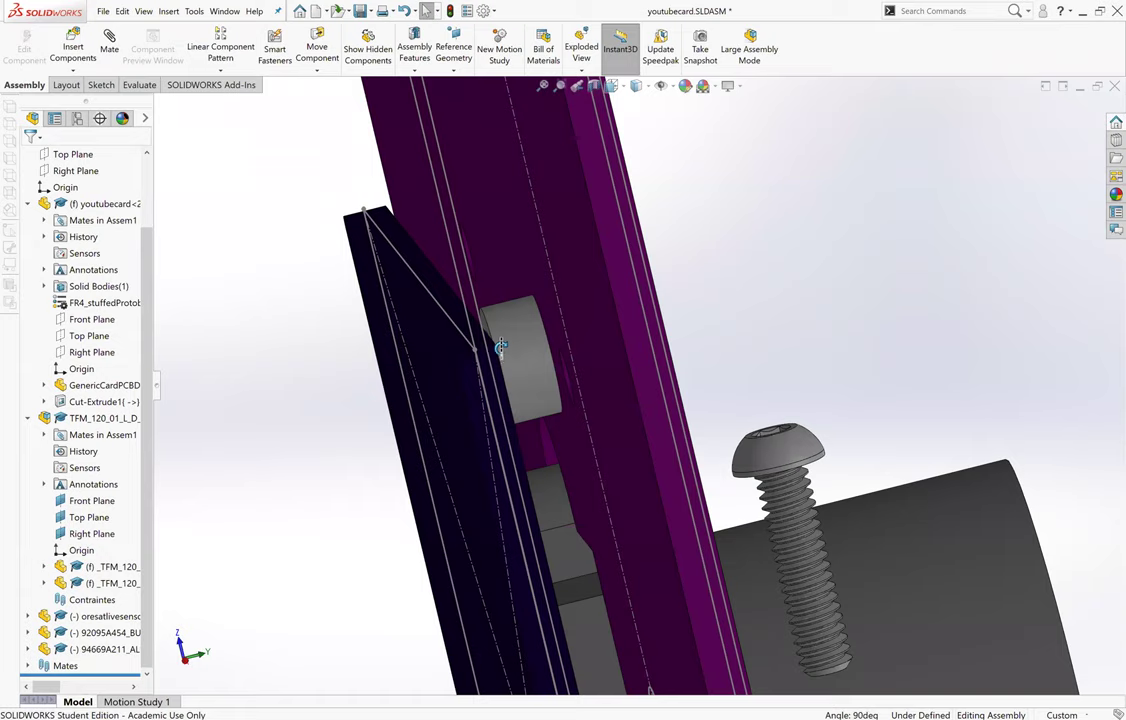
Step: Mate the spacer's outer circular edge concentric with the sensor board's corner mounting hole
{"action": "middle_click_drag", "start_coordinate": [497, 344], "coordinate": [515, 377]}
{"action": "scroll", "coordinate": [515, 377], "scroll_direction": "down", "scroll_amount": 6}
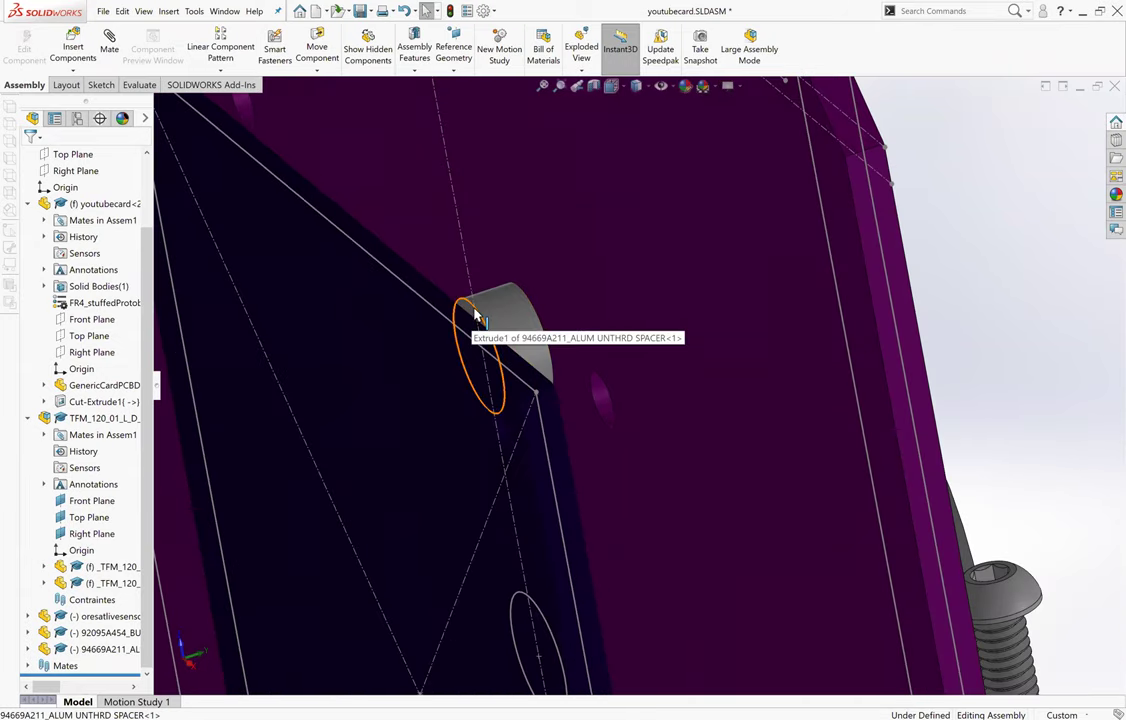
{"action": "left_click", "coordinate": [566, 617]}
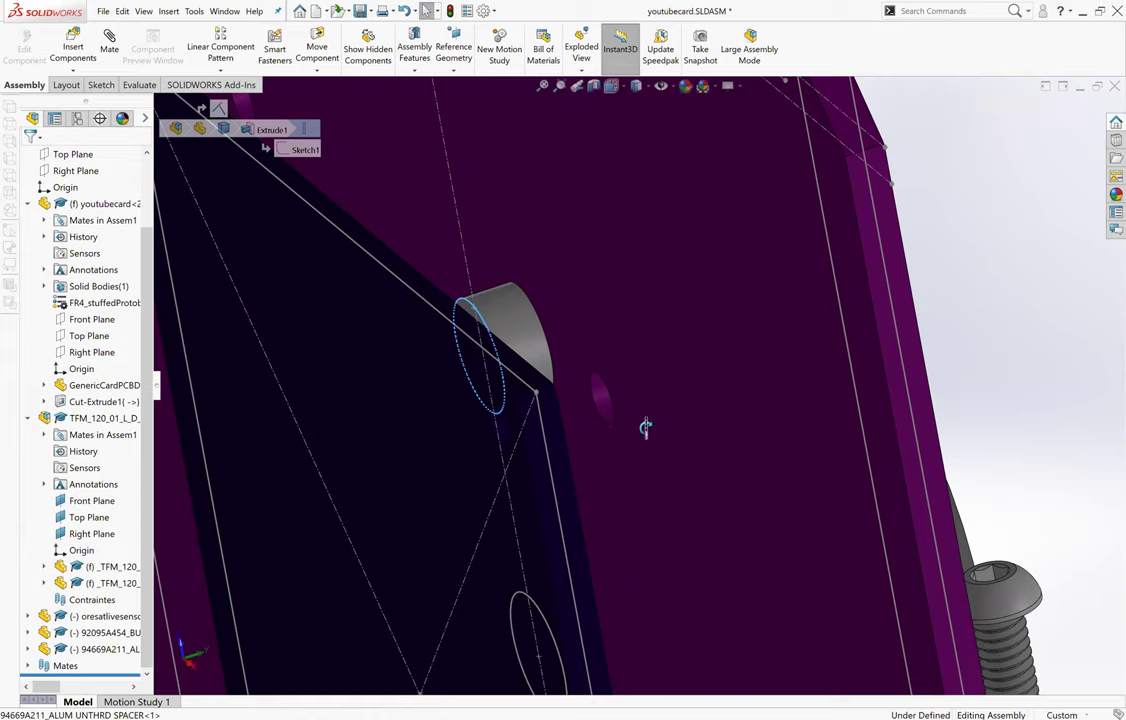
{"action": "middle_click_drag", "start_coordinate": [645, 428], "coordinate": [603, 395]}
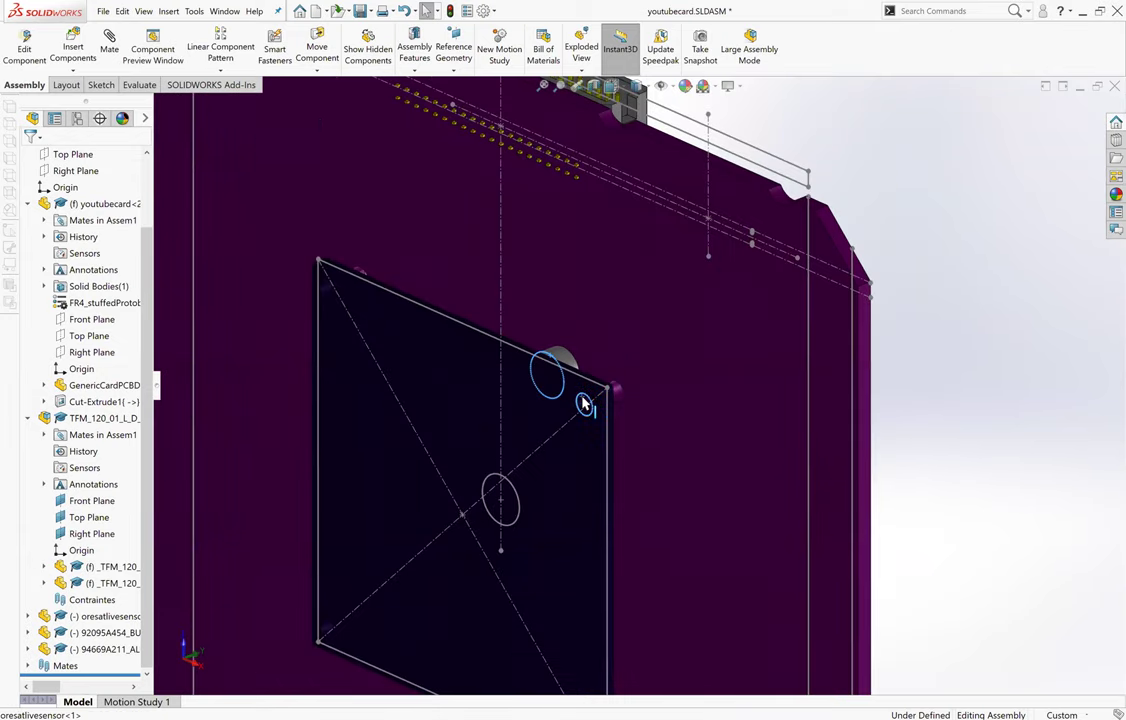
{"action": "left_click", "coordinate": [585, 403], "text": "ctrl"}
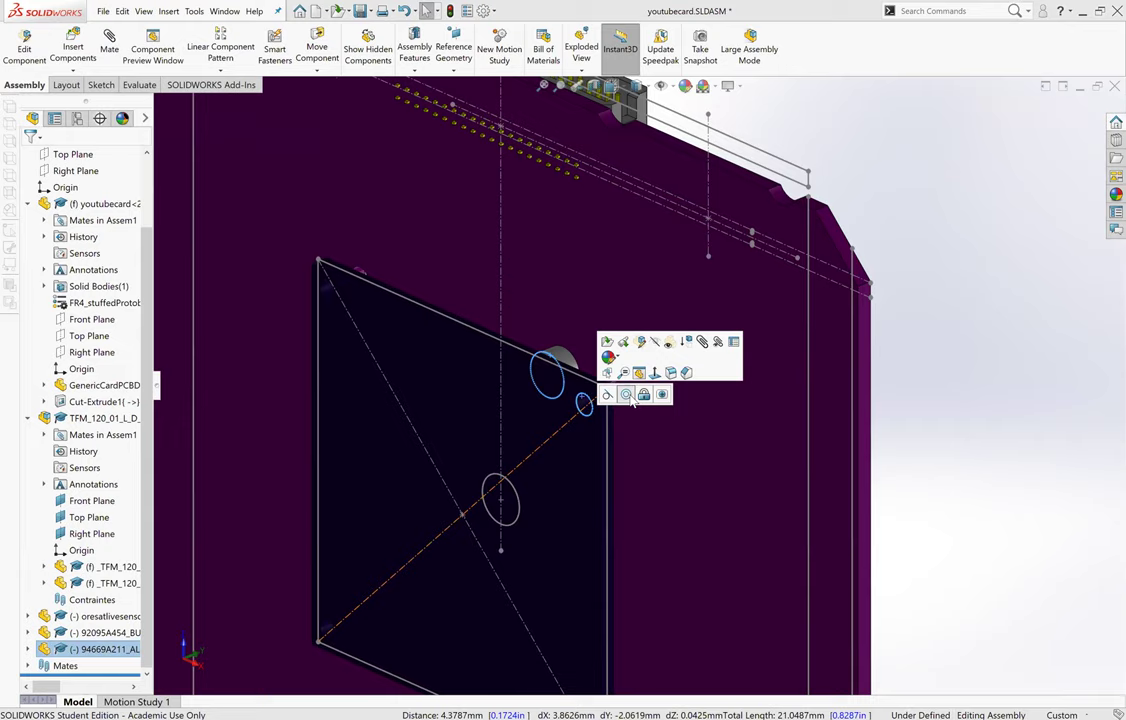
{"action": "left_click", "coordinate": [626, 395]}
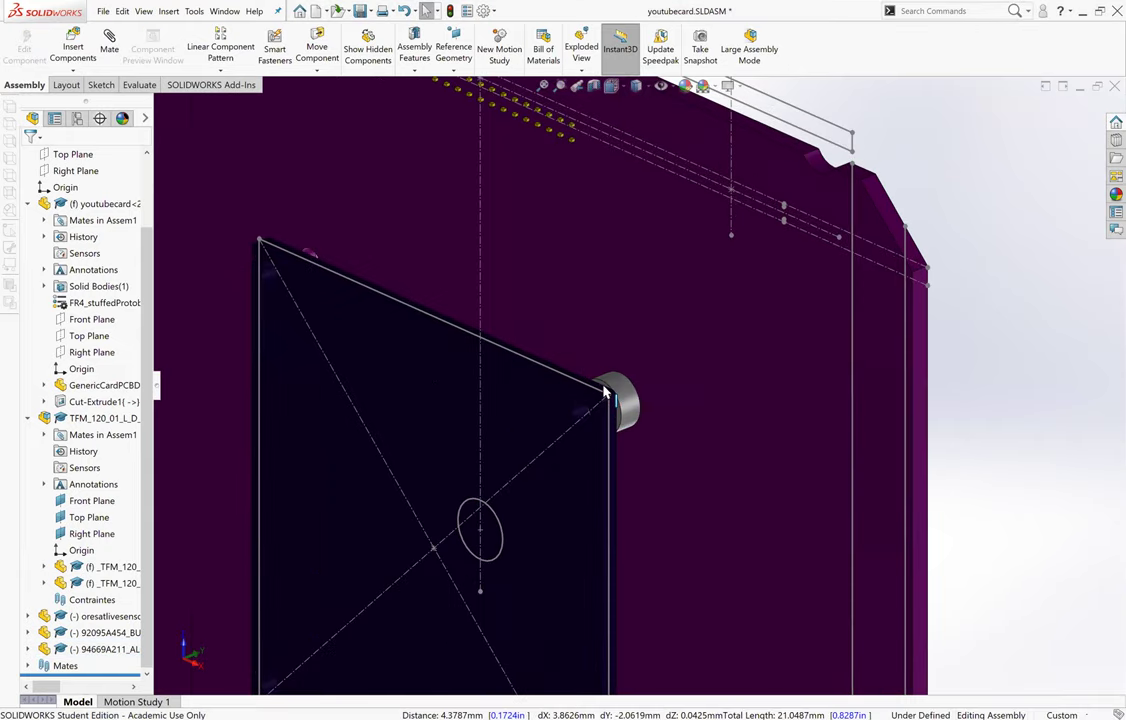
Step: Mate the sensor board's inner face coincident with the spacer's free end face
{"action": "scroll", "coordinate": [603, 395], "scroll_direction": "down", "scroll_amount": 1}
{"action": "scroll", "coordinate": [603, 400], "scroll_direction": "down", "scroll_amount": 3}
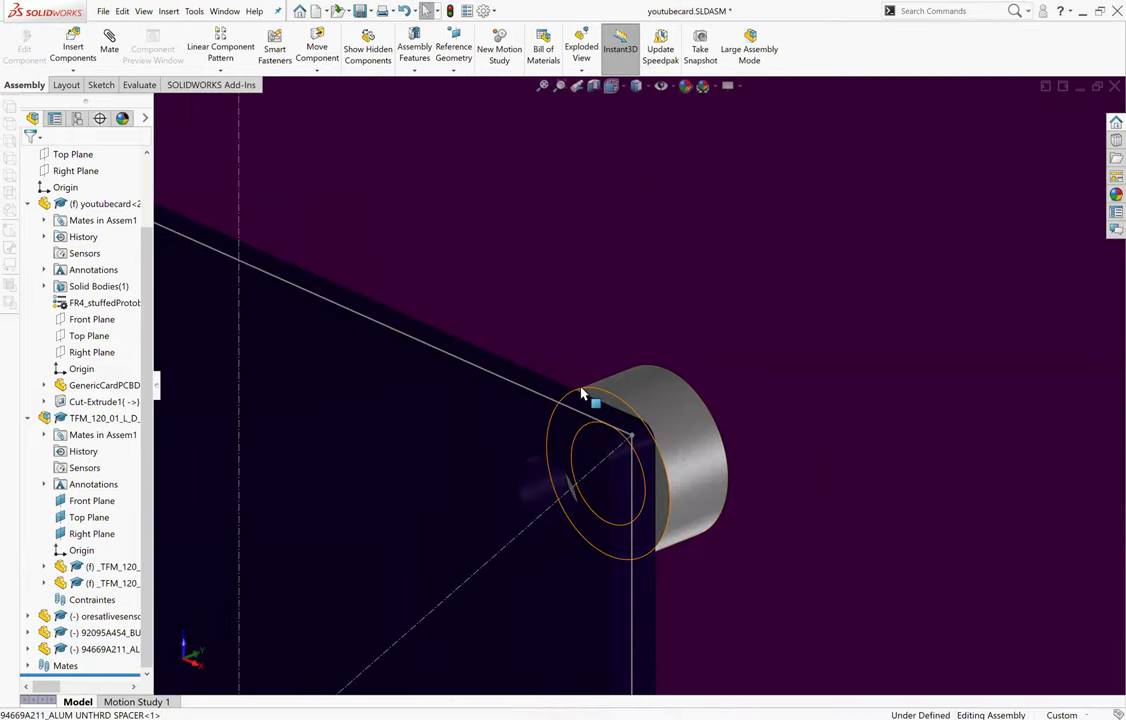
{"action": "middle_click_drag", "start_coordinate": [475, 367], "coordinate": [410, 380]}
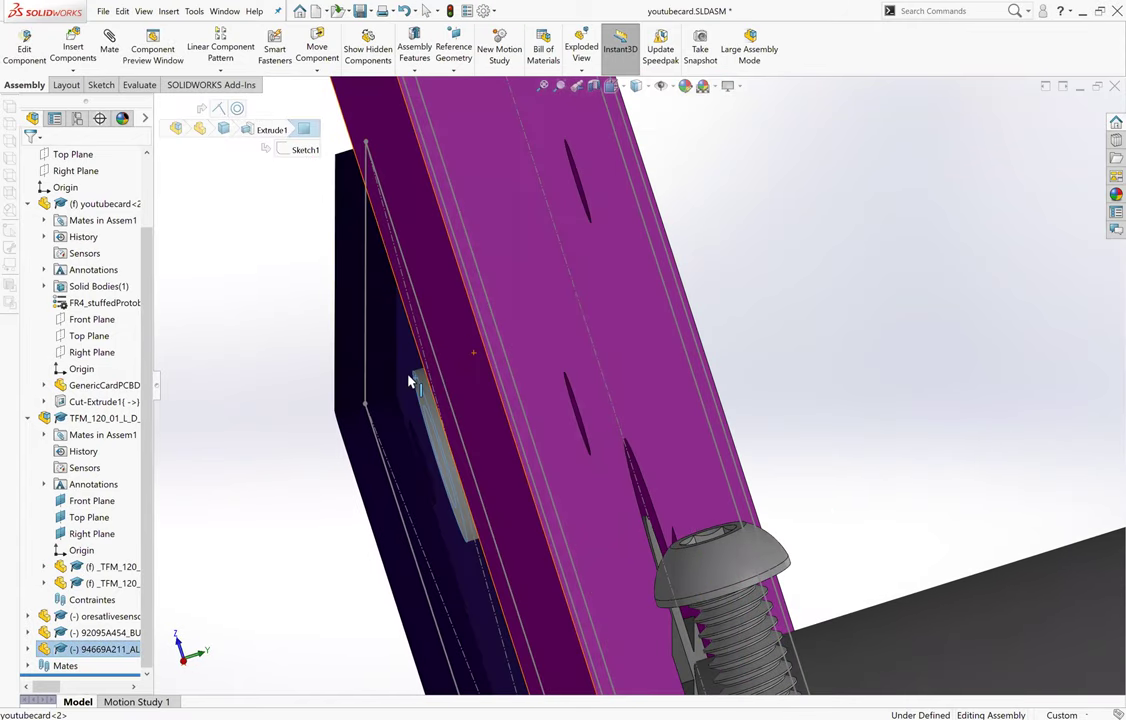
{"action": "left_click", "coordinate": [409, 381]}
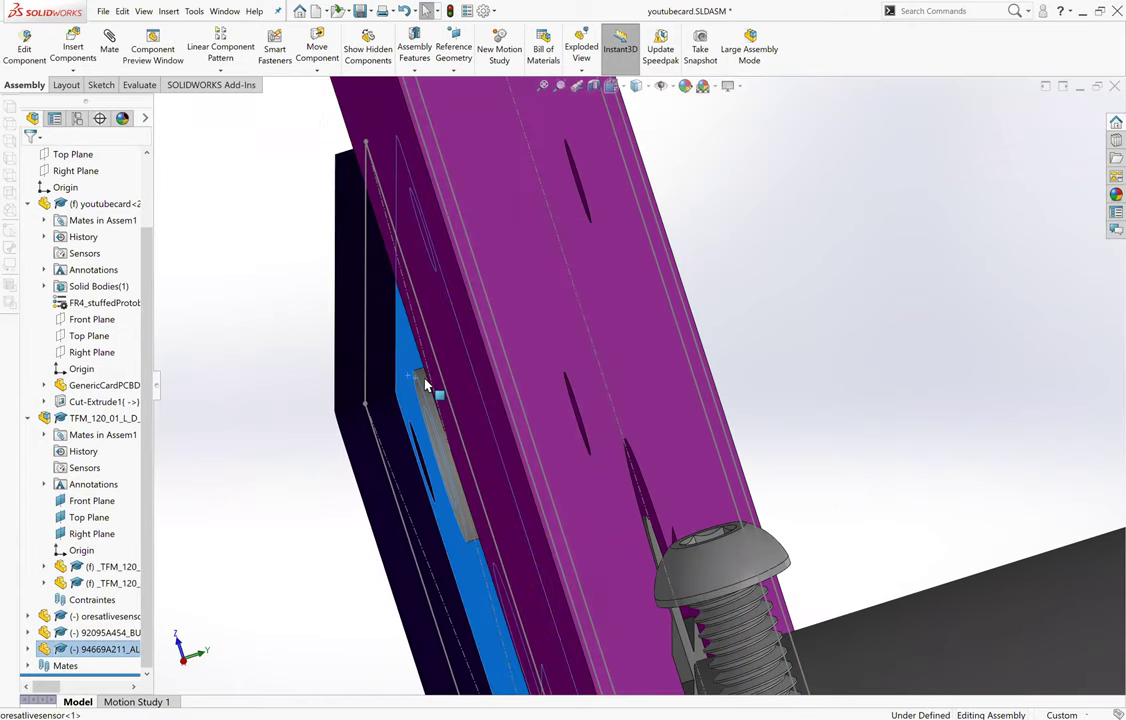
{"action": "key", "text": "m"}
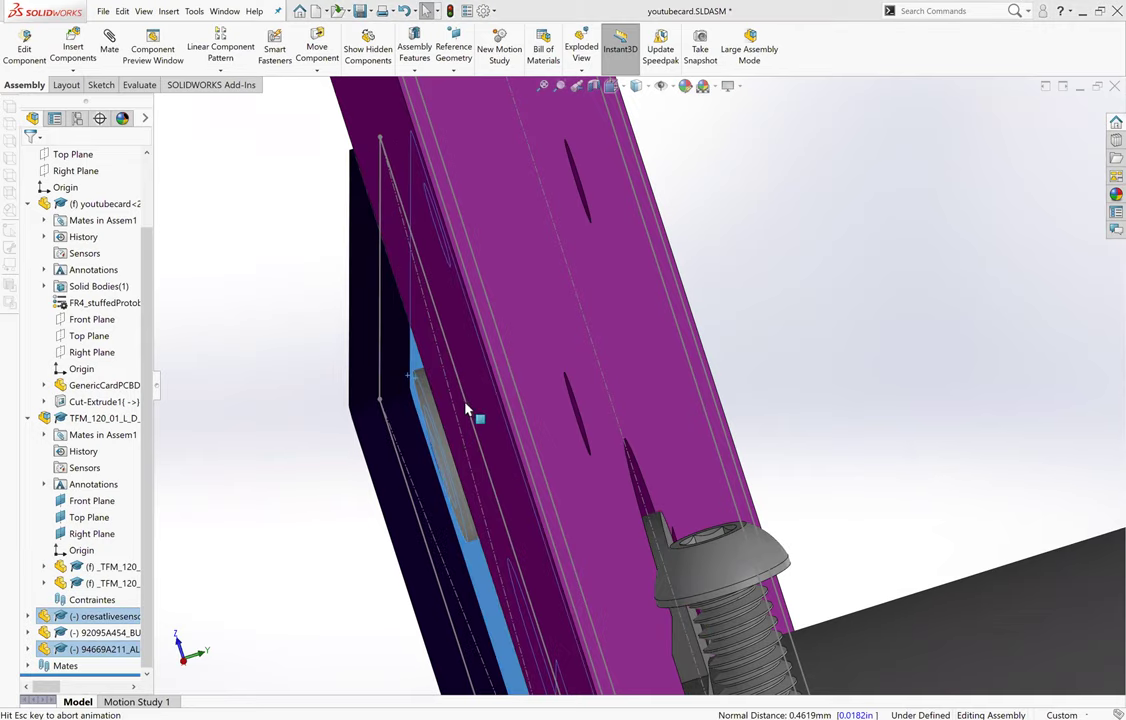
Step: Stop the spacer from rotating by mating its Right Plane parallel to the card's long side face
{"action": "scroll", "coordinate": [532, 377], "scroll_direction": "up", "scroll_amount": 3}
{"action": "middle_click_drag", "start_coordinate": [529, 323], "coordinate": [483, 553]}
{"action": "left_click", "coordinate": [495, 603]}
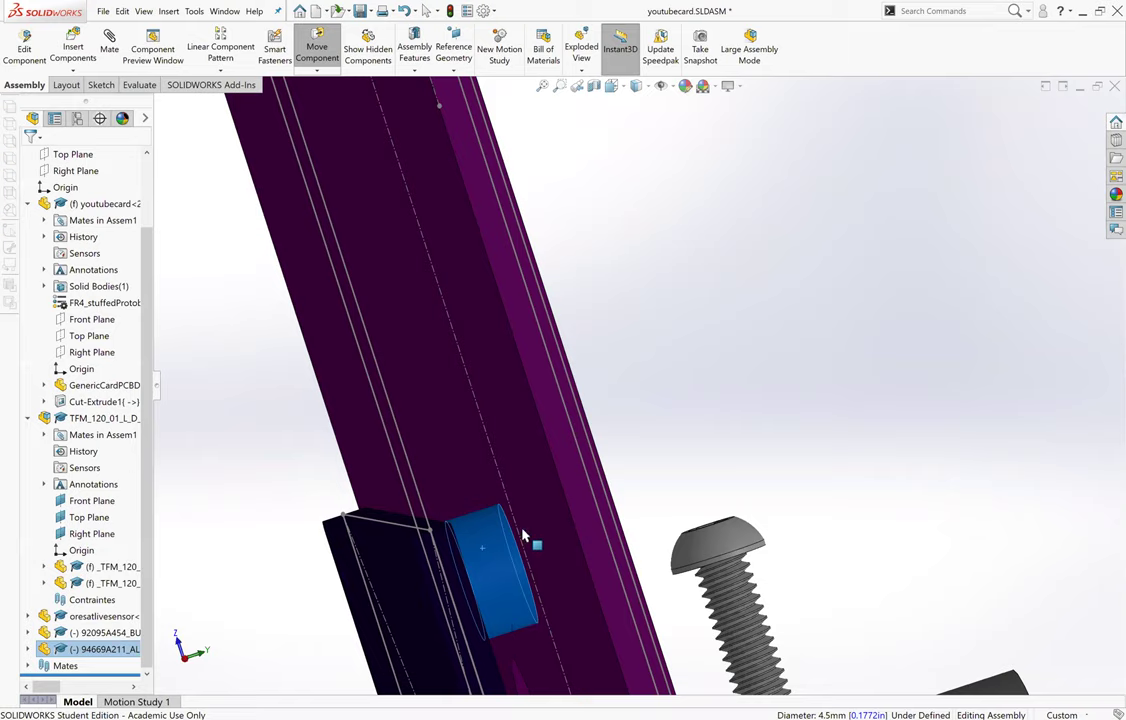
{"action": "key", "text": "Escape"}
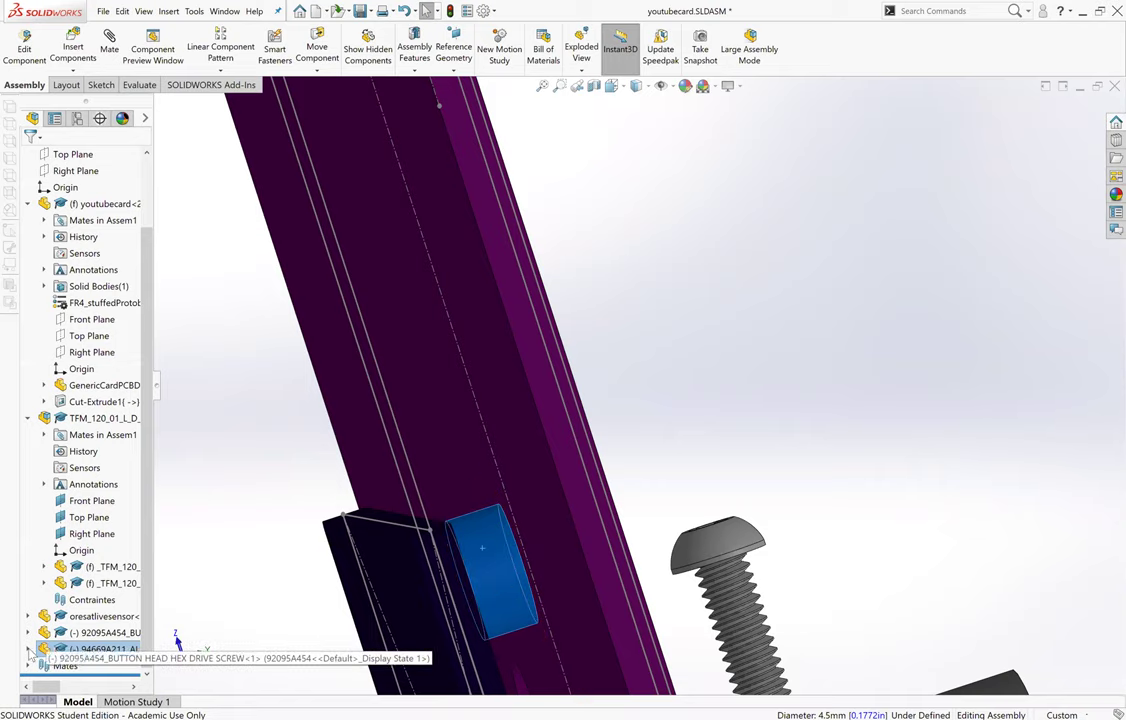
{"action": "left_click", "coordinate": [28, 649]}
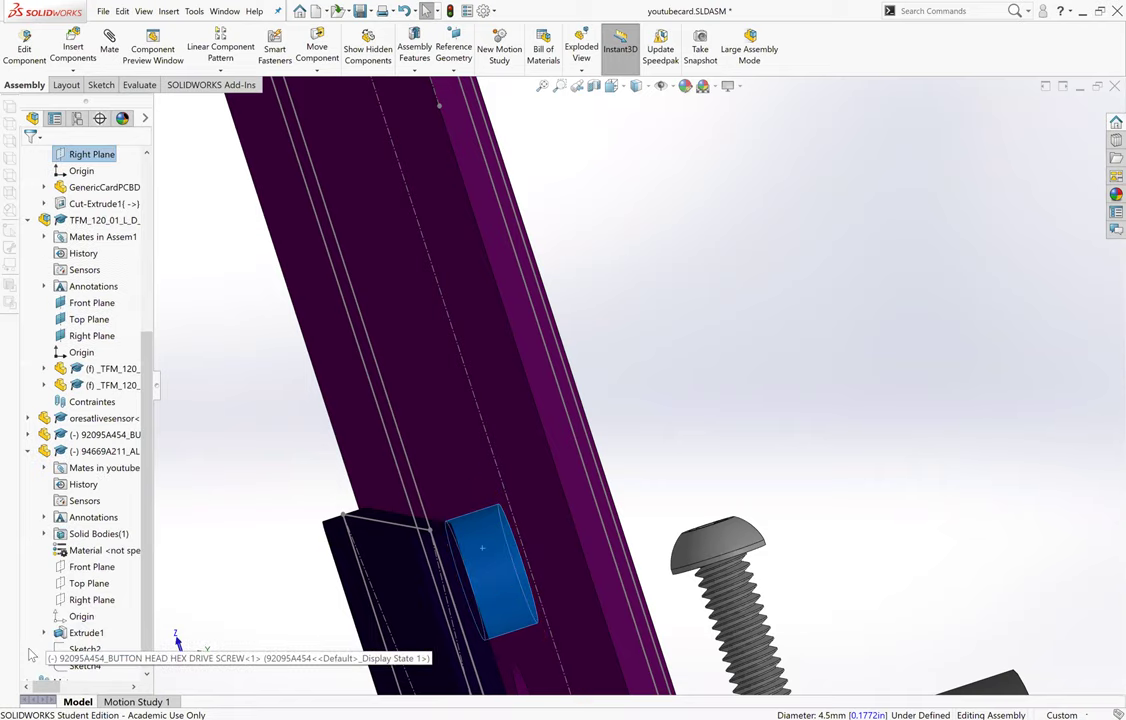
{"action": "left_click", "coordinate": [84, 604]}
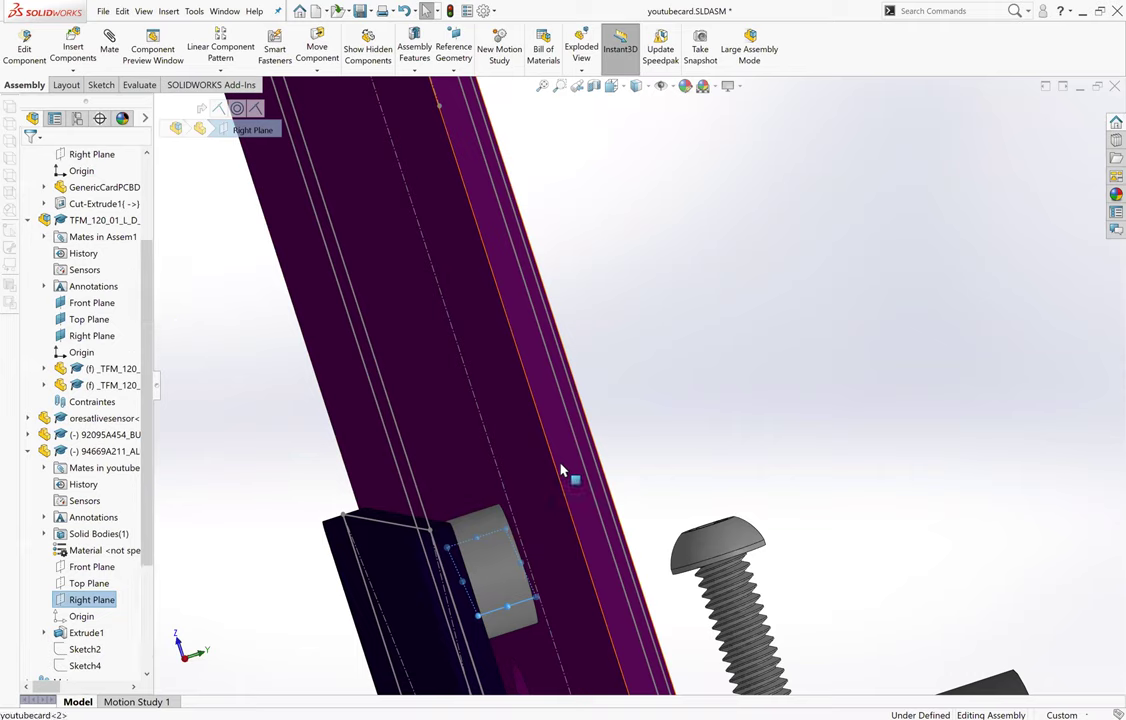
{"action": "left_click", "coordinate": [562, 471], "text": "ctrl"}
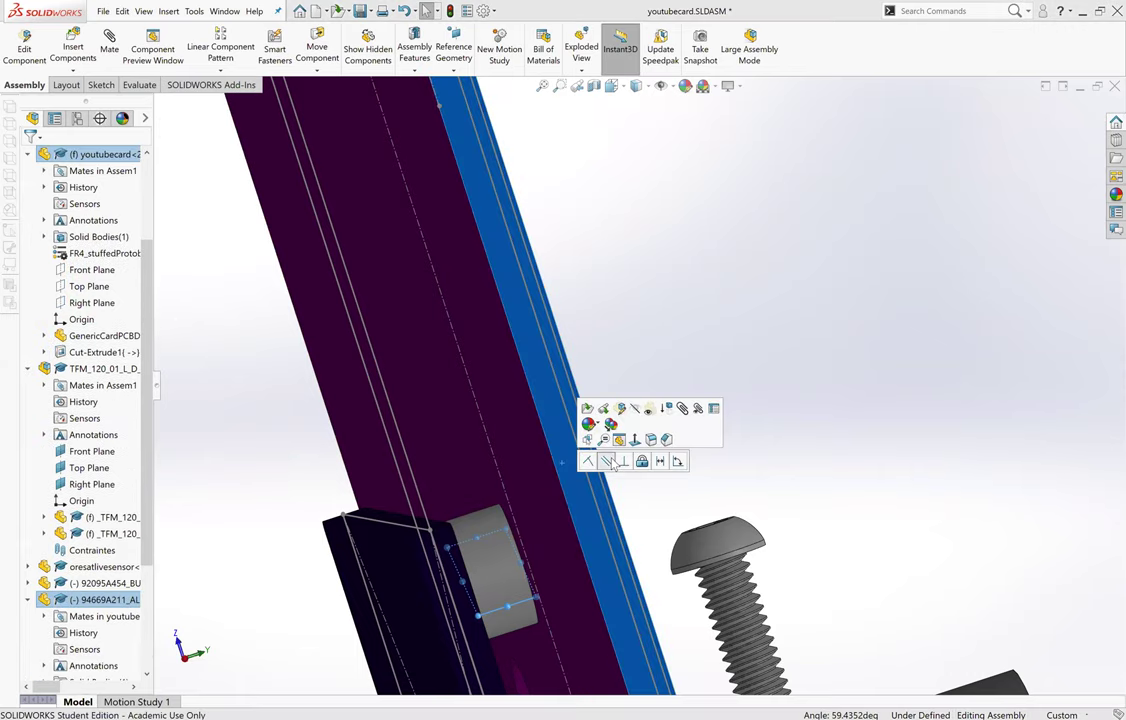
{"action": "left_click", "coordinate": [28, 599]}
Step: Test whether the camera sensor and the spacer can still be moved in the assembly
{"action": "scroll", "coordinate": [703, 501], "scroll_direction": "down", "scroll_amount": 6}
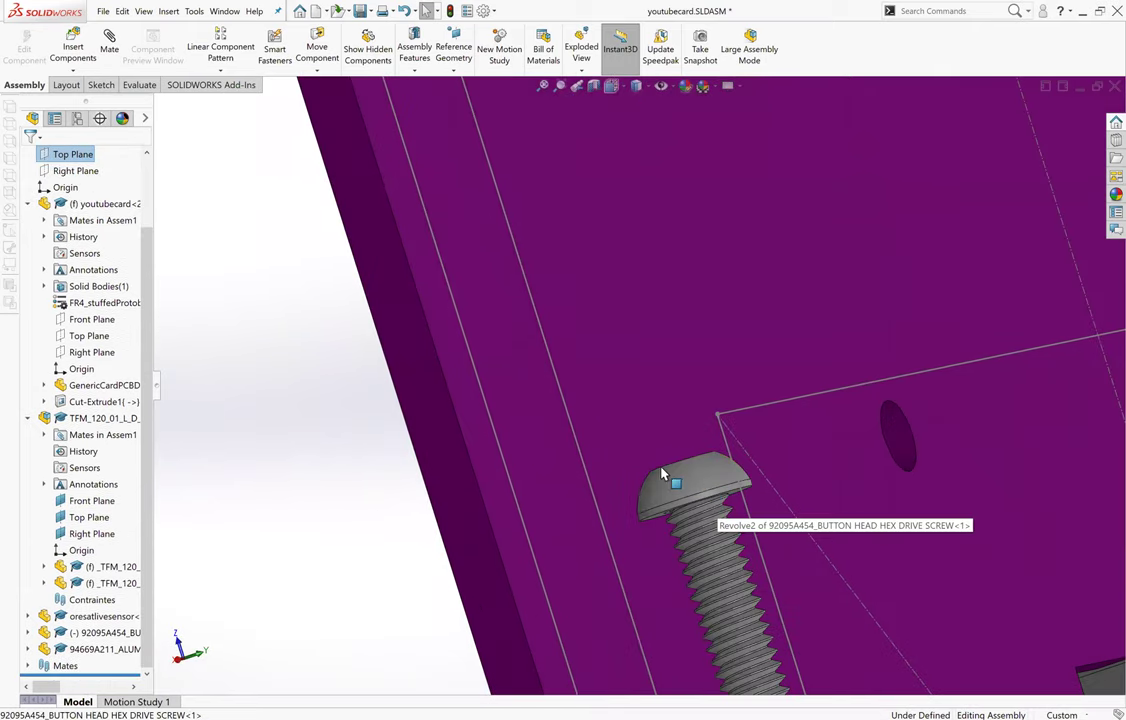
{"action": "scroll", "coordinate": [665, 480], "scroll_direction": "up", "scroll_amount": 5}
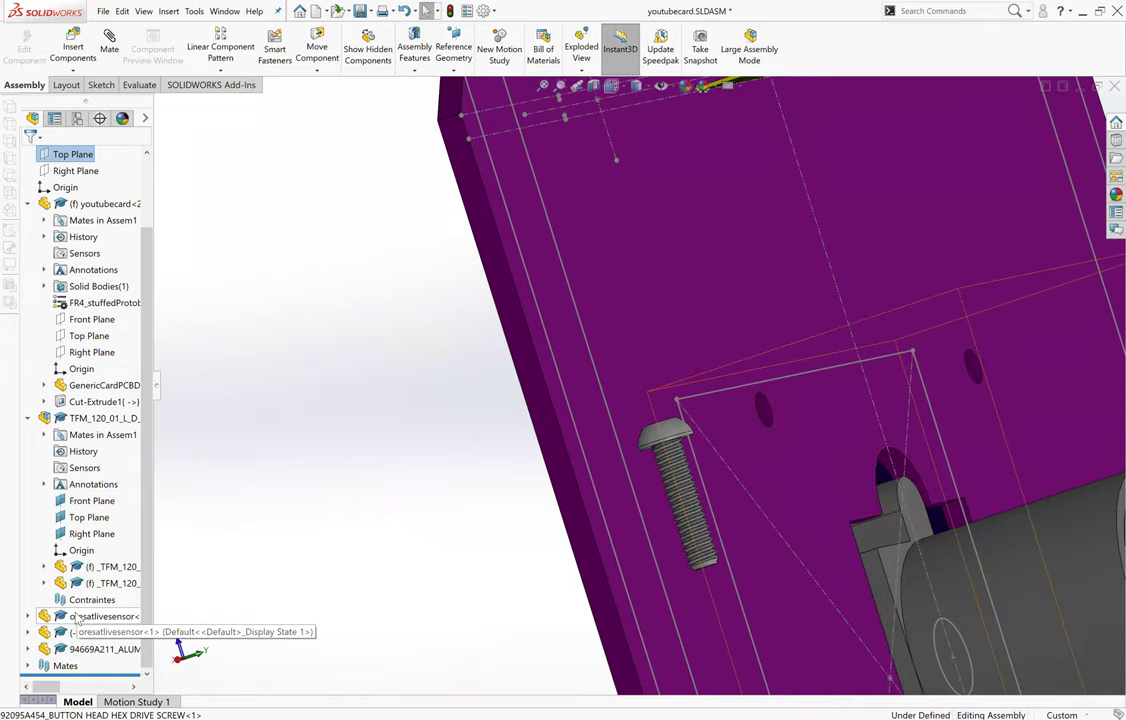
{"action": "scroll", "coordinate": [663, 460], "scroll_direction": "up", "scroll_amount": 2}
{"action": "middle_click_drag", "start_coordinate": [685, 458], "coordinate": [779, 553]}
{"action": "left_click", "coordinate": [705, 540]}
{"action": "left_click_drag", "start_coordinate": [650, 526], "coordinate": [877, 485]}
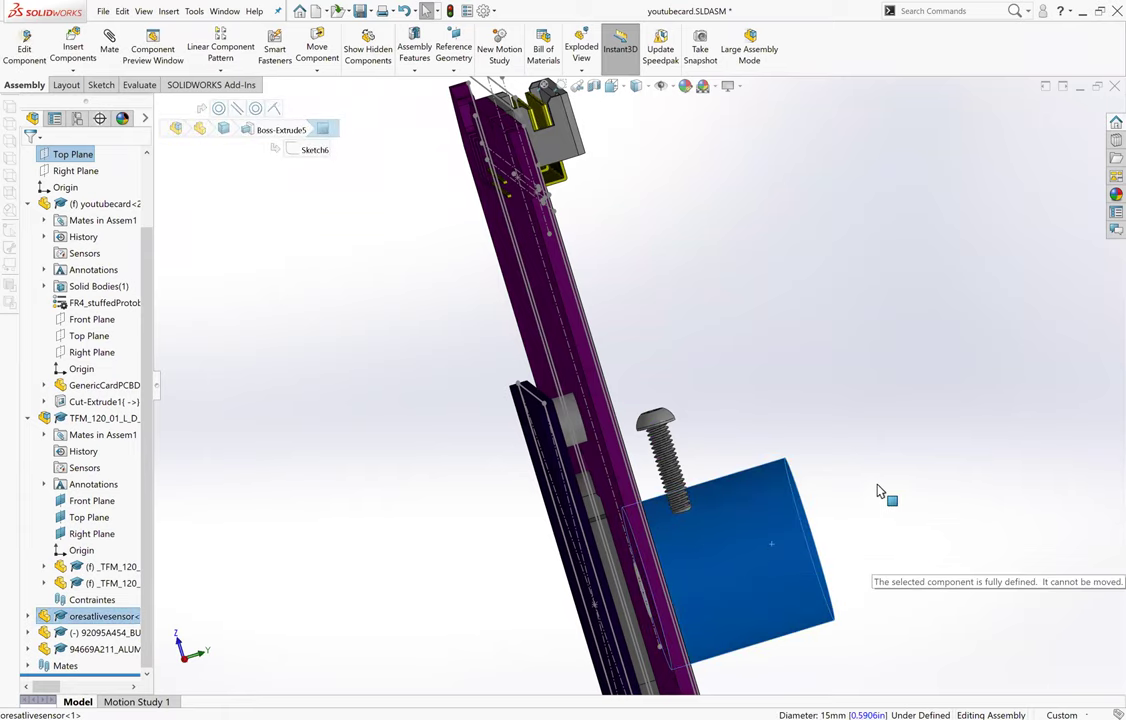
{"action": "left_click_drag", "start_coordinate": [572, 414], "coordinate": [475, 451]}
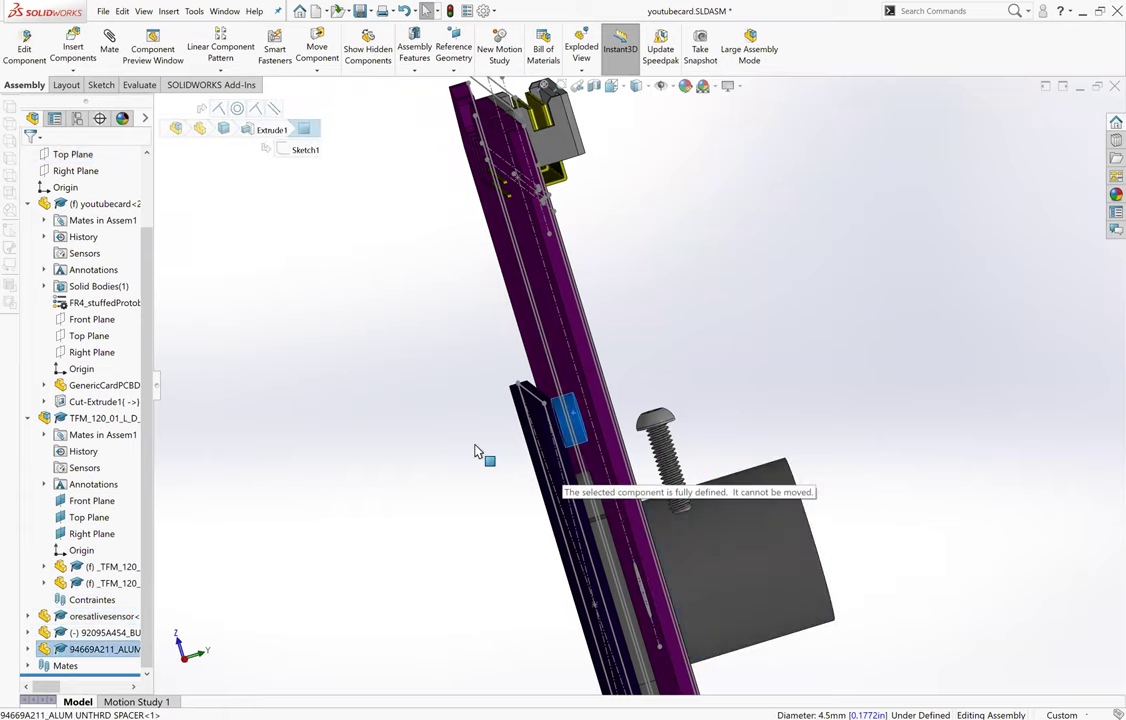
Step: Move the button head screw clear of the sensor and mate its head's underside coincident with the sensor board's outer face
{"action": "left_click_drag", "start_coordinate": [666, 417], "coordinate": [712, 385]}
{"action": "middle_click_drag", "start_coordinate": [683, 349], "coordinate": [761, 393]}
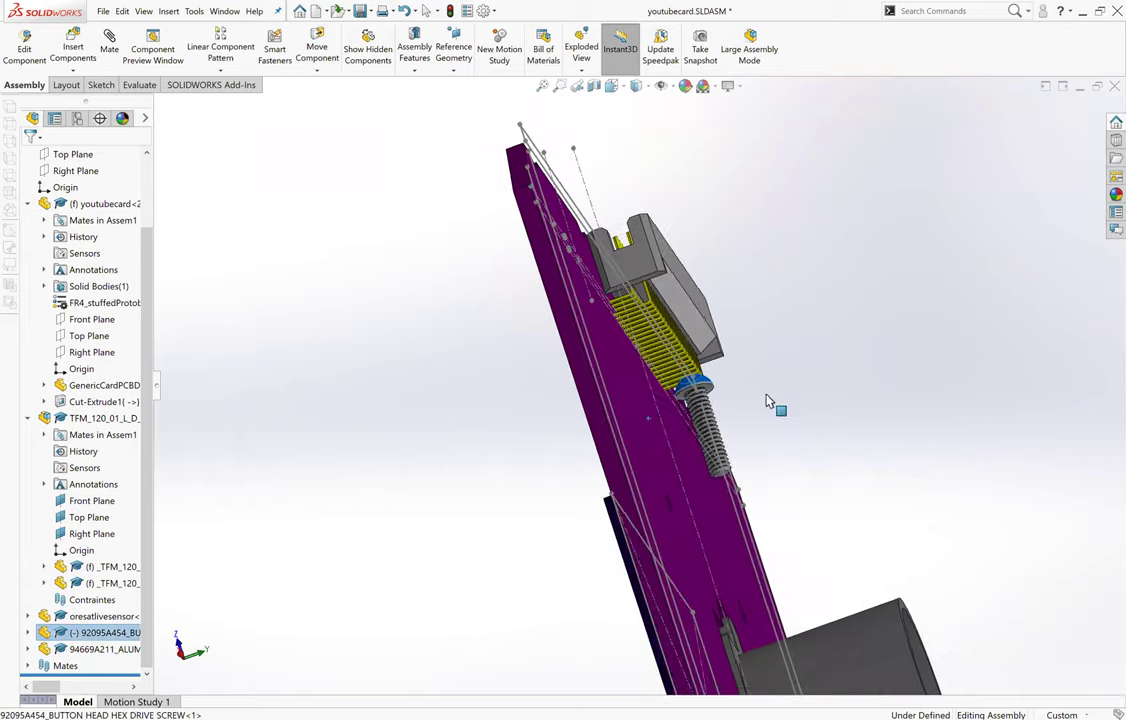
{"action": "scroll", "coordinate": [761, 393], "scroll_direction": "down", "scroll_amount": 2}
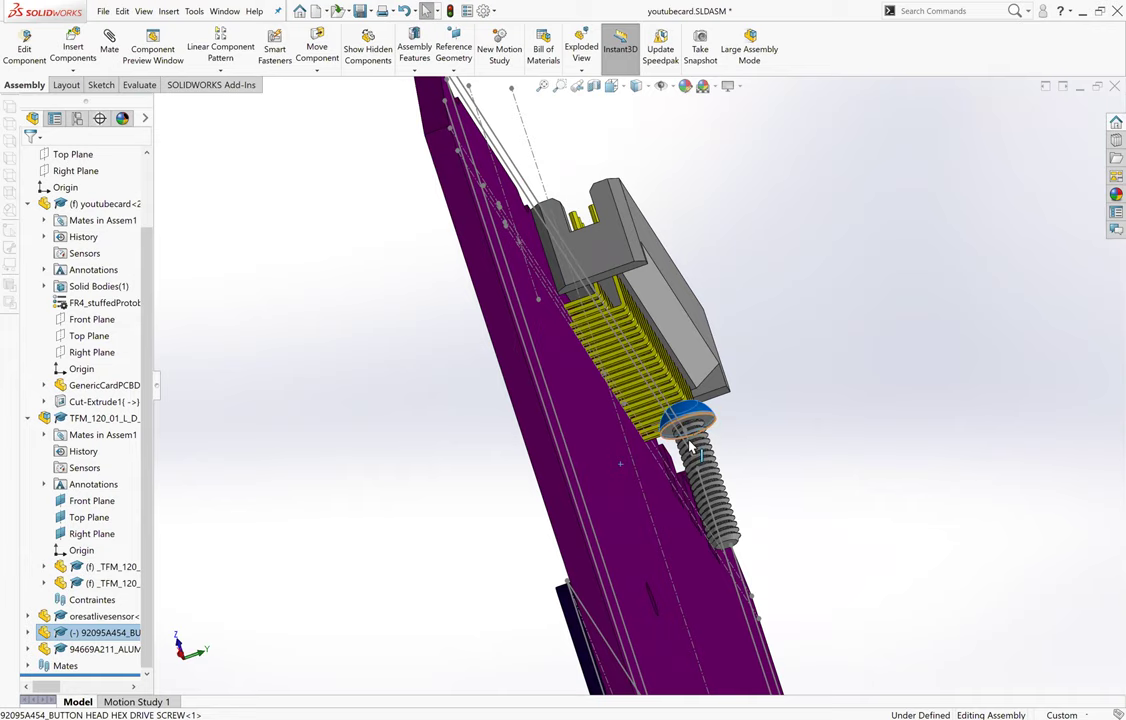
{"action": "left_click", "coordinate": [710, 428]}
{"action": "left_click", "coordinate": [712, 426]}
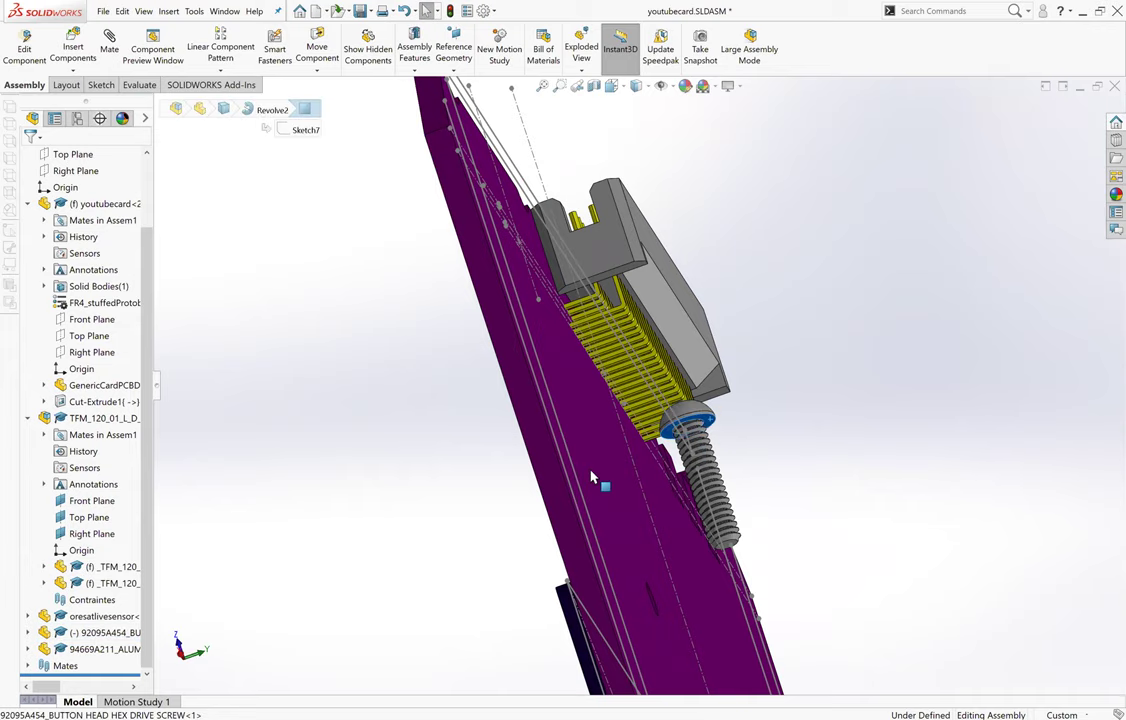
{"action": "scroll", "coordinate": [590, 480], "scroll_direction": "down", "scroll_amount": 5}
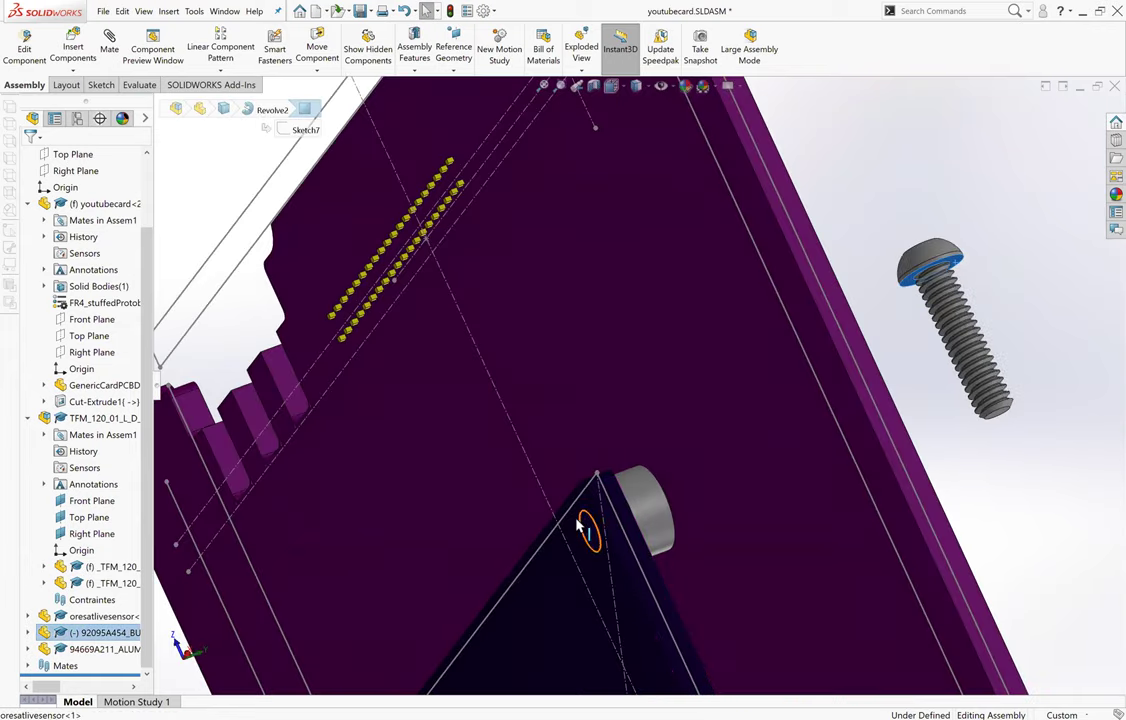
{"action": "key", "text": "Escape"}
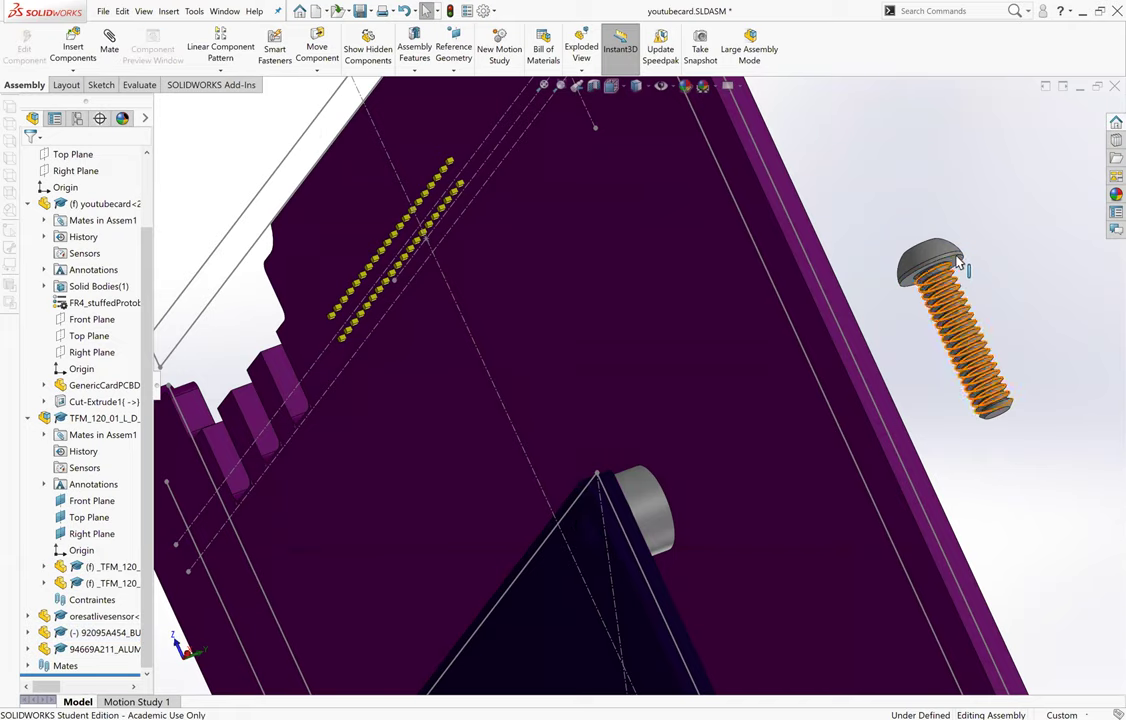
{"action": "left_click", "coordinate": [956, 264]}
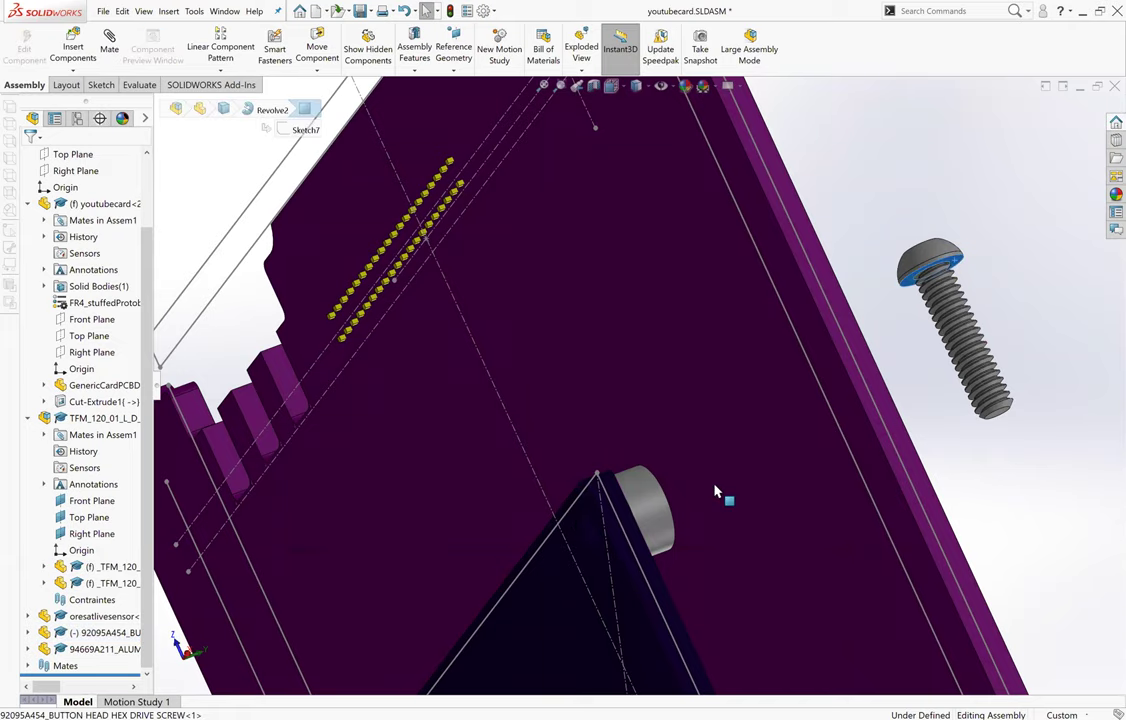
{"action": "left_click", "coordinate": [645, 508]}
{"action": "left_click", "coordinate": [585, 507]}
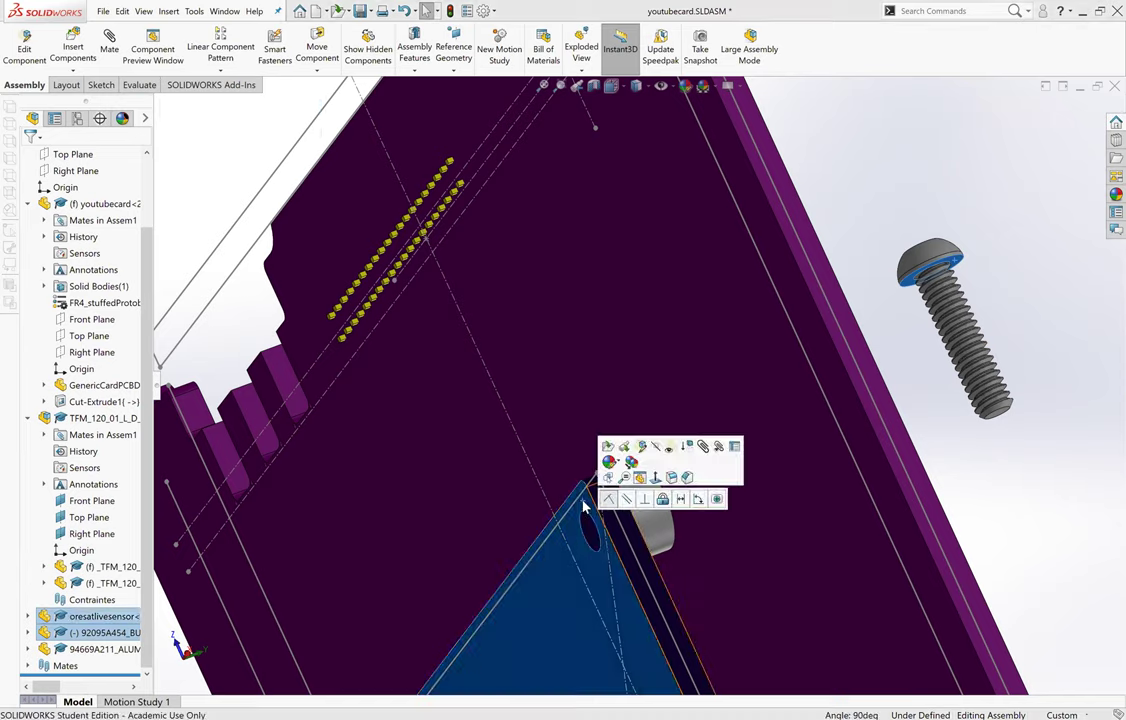
{"action": "left_click", "coordinate": [608, 498]}
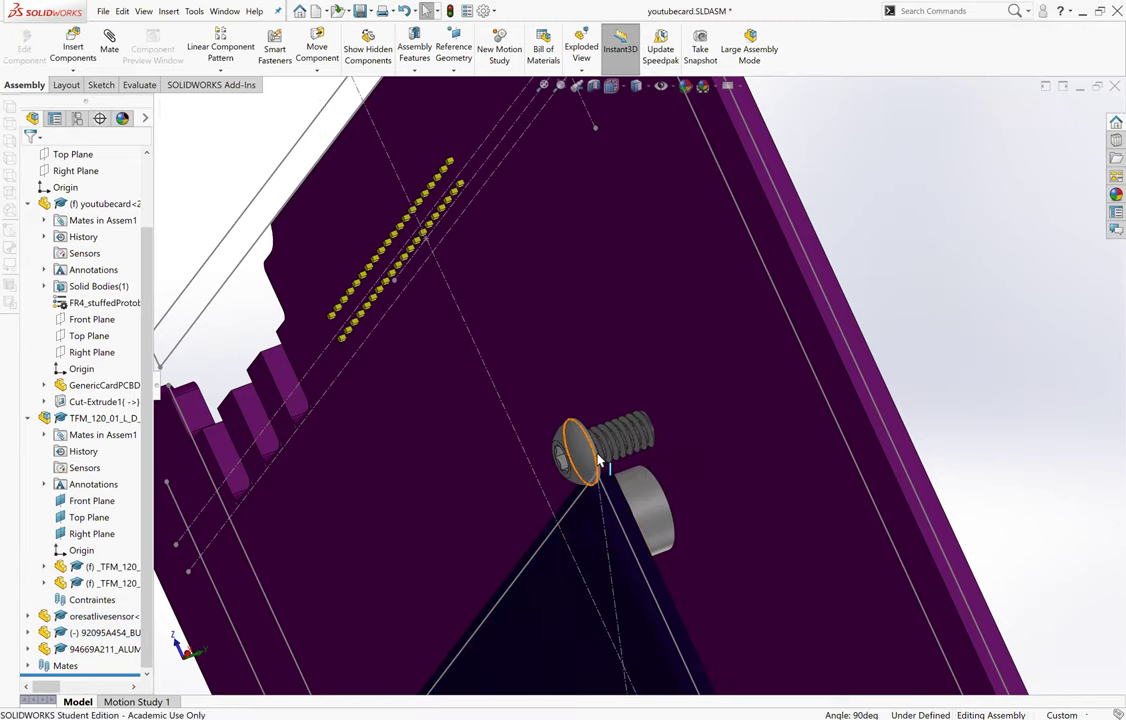
Step: Mate the screw head's circular edge concentric with the sensor board's mounting hole beside the spacer
{"action": "left_click", "coordinate": [597, 518]}
{"action": "left_click", "coordinate": [590, 520], "text": "ctrl"}
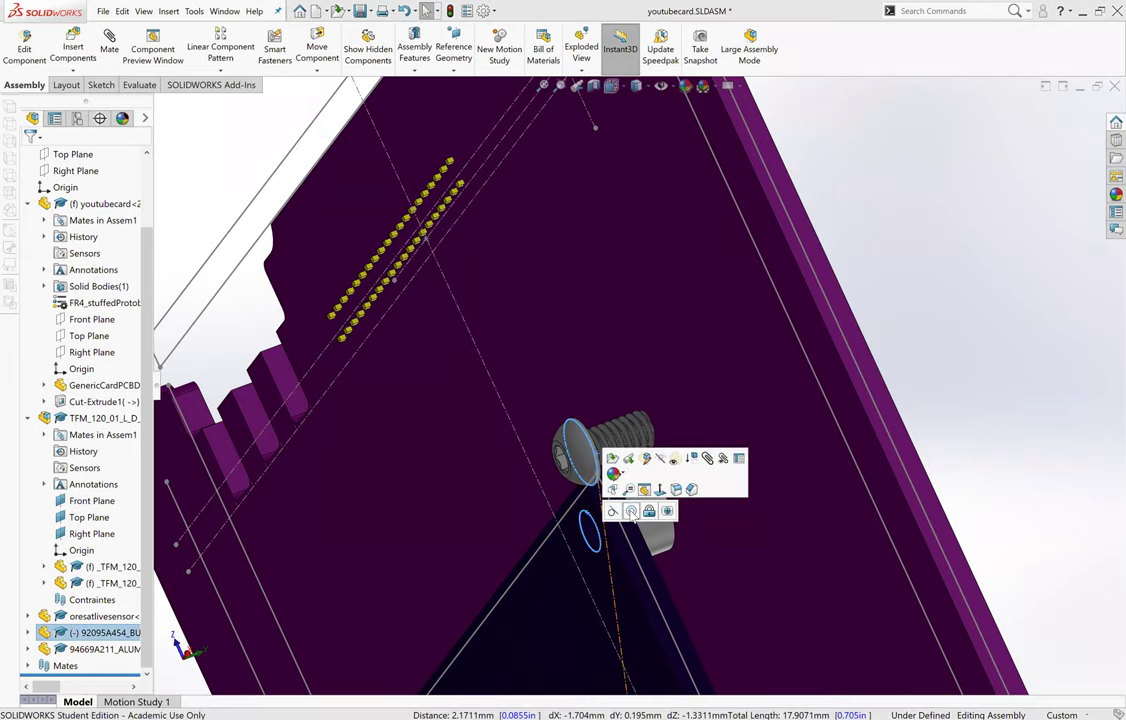
{"action": "left_click", "coordinate": [688, 510]}
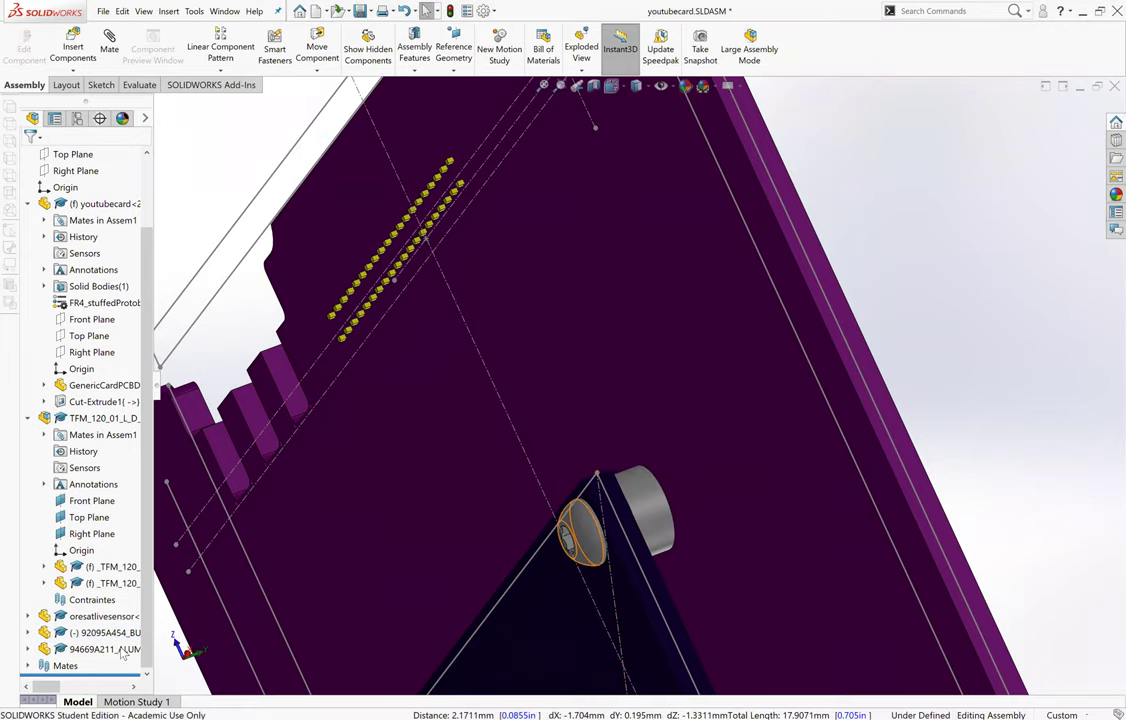
Step: Mate the screw's Right plane parallel to the card's long side face to lock its rotation
{"action": "key", "text": "z"}
{"action": "left_click", "coordinate": [28, 632]}
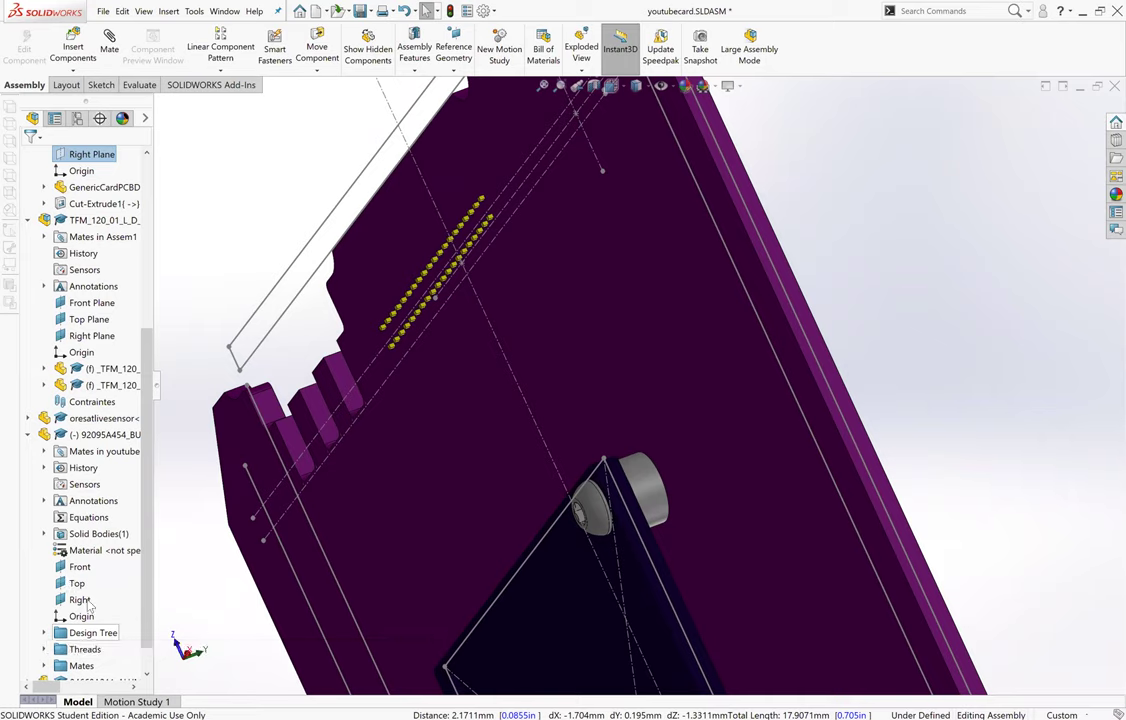
{"action": "left_click", "coordinate": [82, 601]}
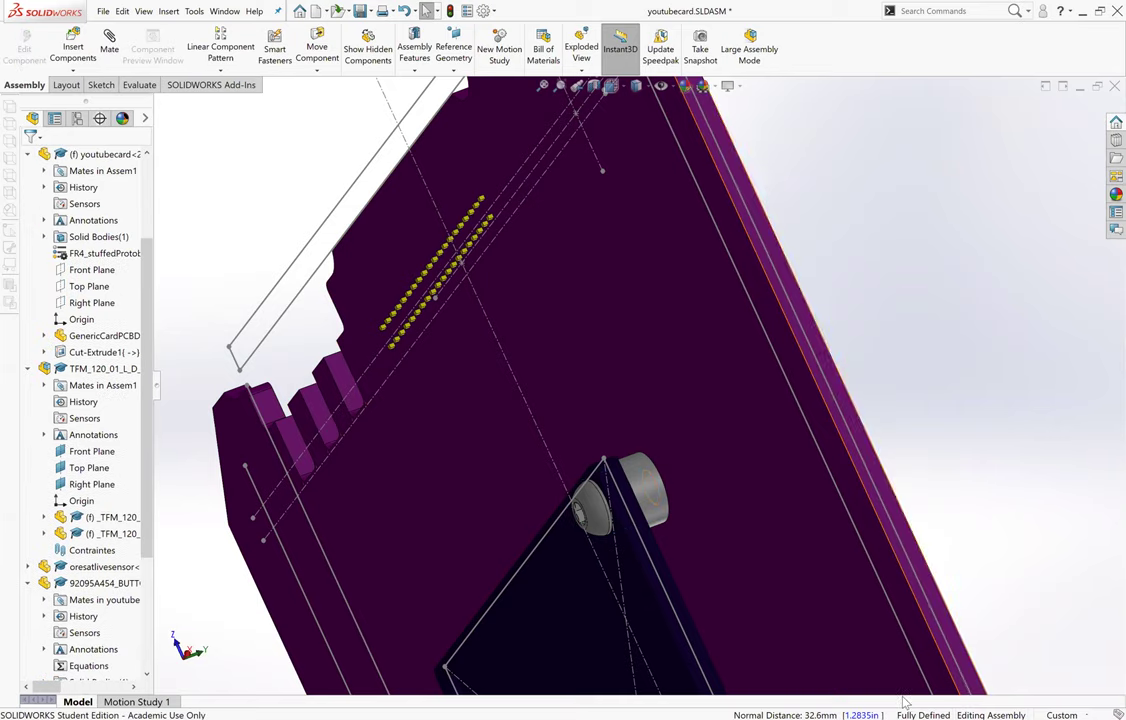
Step: Examine the mounted screw and spacer and the card's sensor cutout with its four corner mounting holes
{"action": "scroll", "coordinate": [1035, 472], "scroll_direction": "up", "scroll_amount": 3}
{"action": "scroll", "coordinate": [750, 432], "scroll_direction": "up", "scroll_amount": 2}
{"action": "middle_click_drag", "start_coordinate": [750, 432], "coordinate": [787, 573]}
{"action": "scroll", "coordinate": [787, 573], "scroll_direction": "down", "scroll_amount": 5}
{"action": "scroll", "coordinate": [754, 465], "scroll_direction": "up", "scroll_amount": 2}
{"action": "scroll", "coordinate": [779, 578], "scroll_direction": "down", "scroll_amount": 5}
{"action": "scroll", "coordinate": [611, 422], "scroll_direction": "up", "scroll_amount": 5}
{"action": "scroll", "coordinate": [510, 290], "scroll_direction": "down", "scroll_amount": 4}
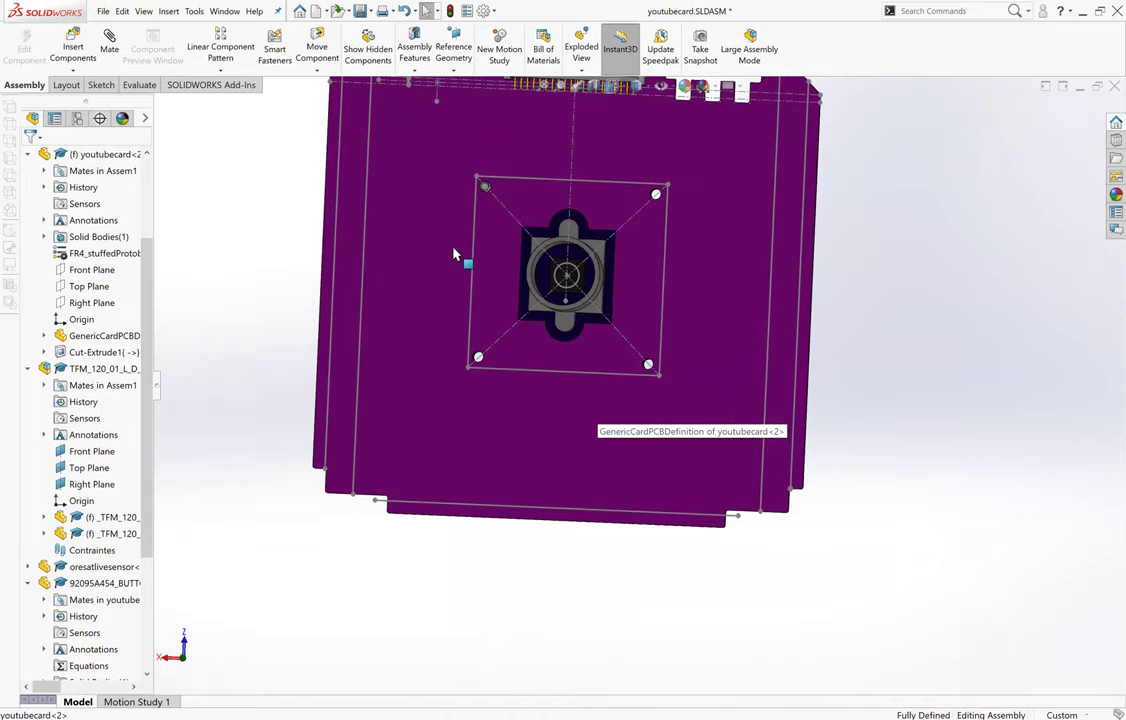
{"action": "middle_click_drag", "start_coordinate": [387, 166], "coordinate": [446, 312]}
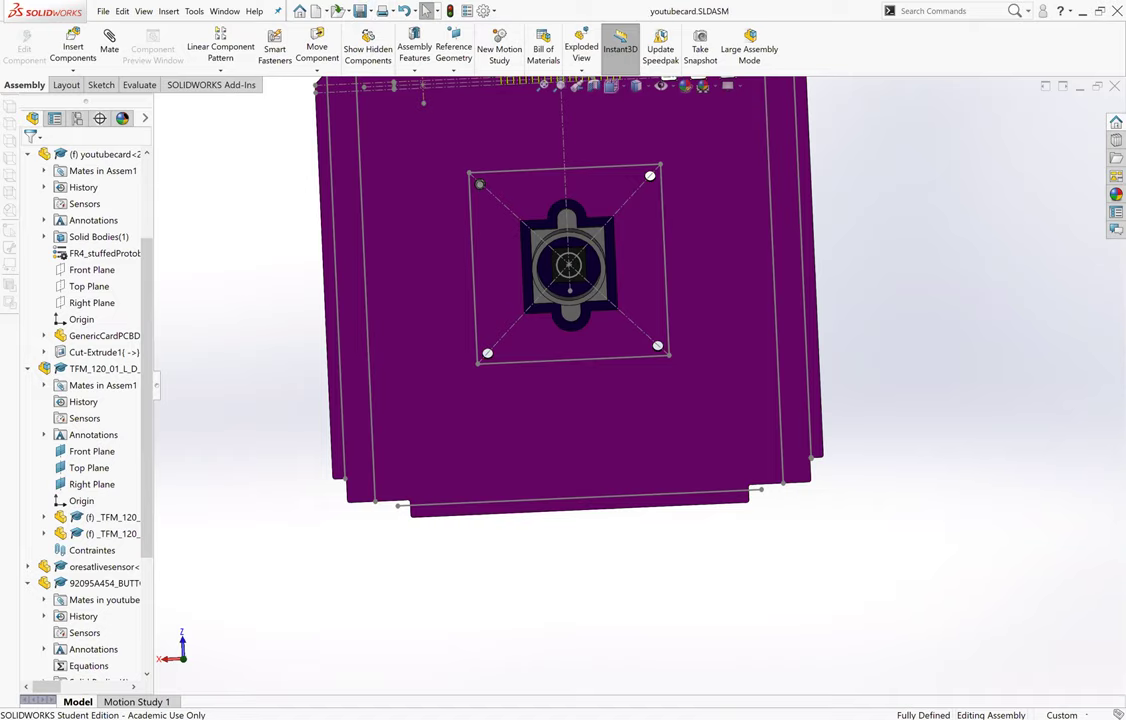
Step: Open the youtubecard part, view its card face straight on, and try to save it as the DXF file youtubecard.DXF
{"action": "key", "text": "ctrl+Tab"}
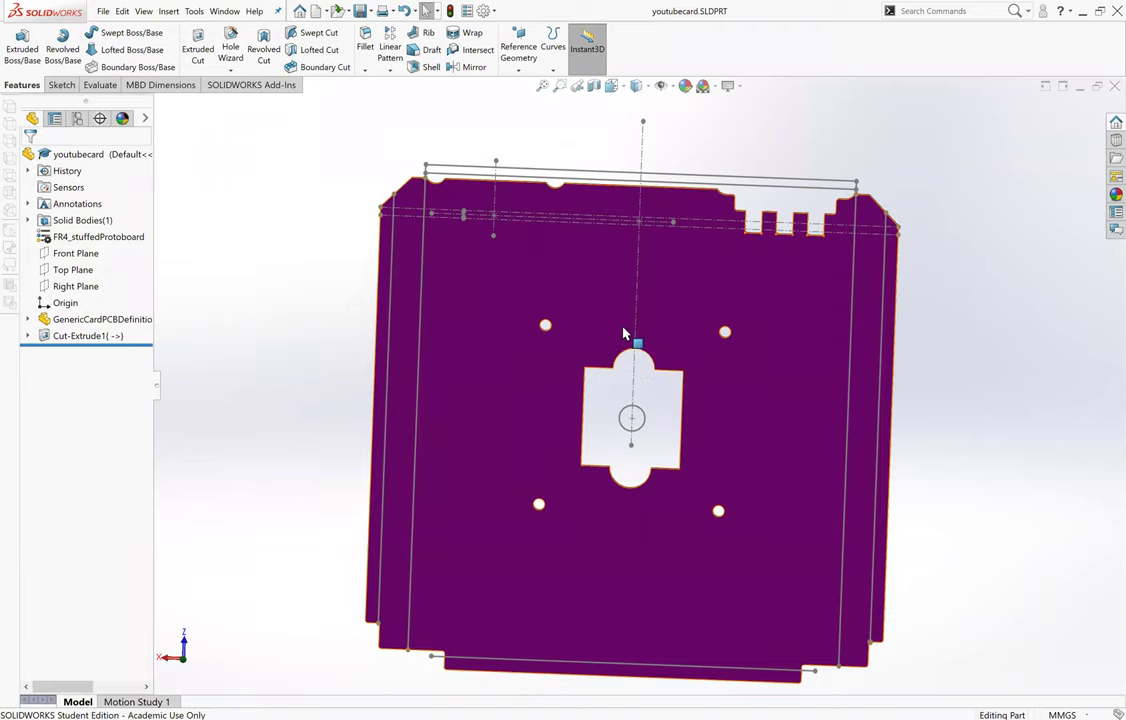
{"action": "key", "text": "space"}
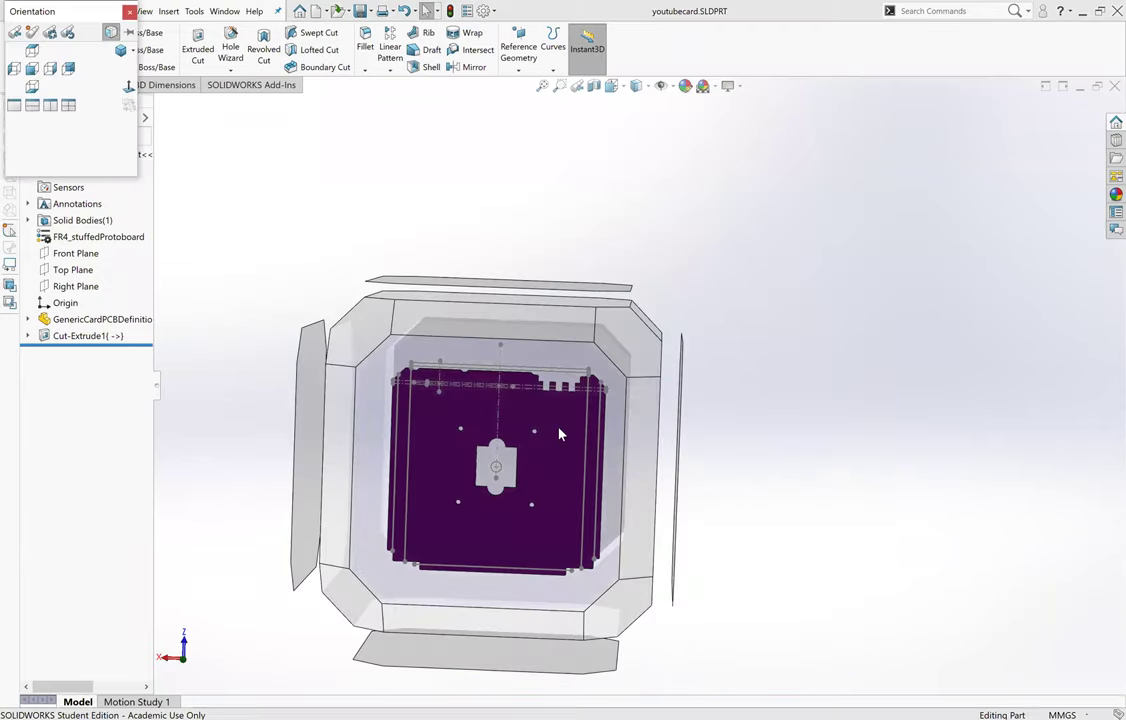
{"action": "left_click", "coordinate": [558, 432]}
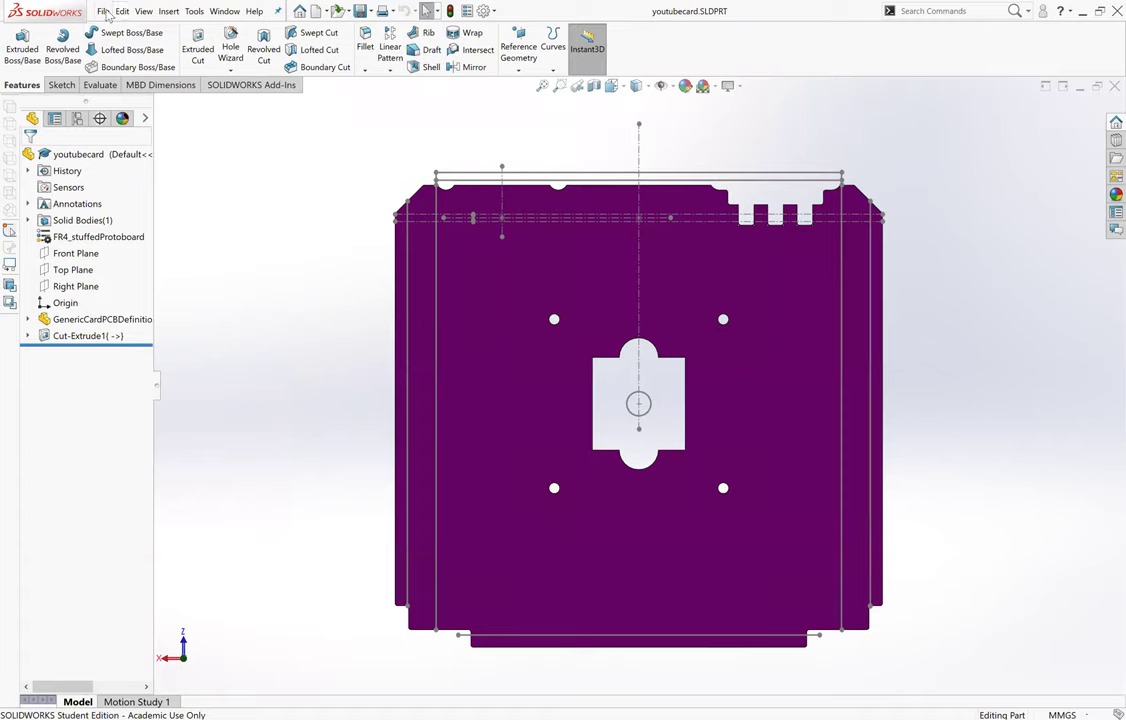
{"action": "left_click", "coordinate": [105, 12]}
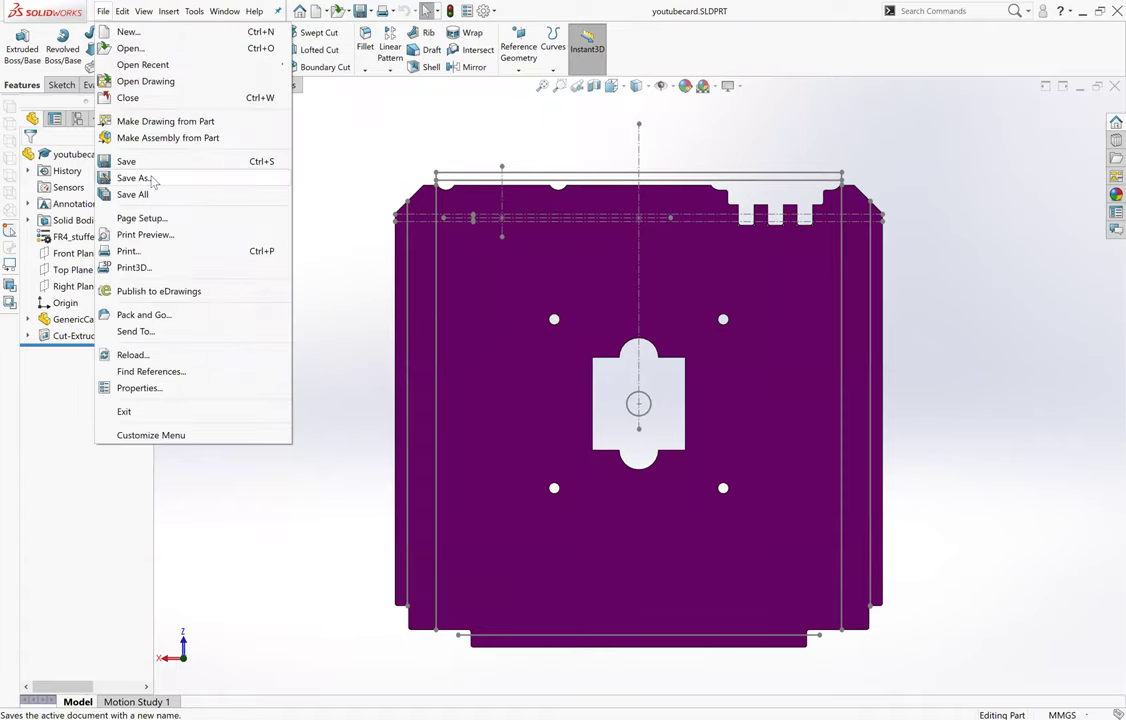
{"action": "left_click", "coordinate": [148, 179]}
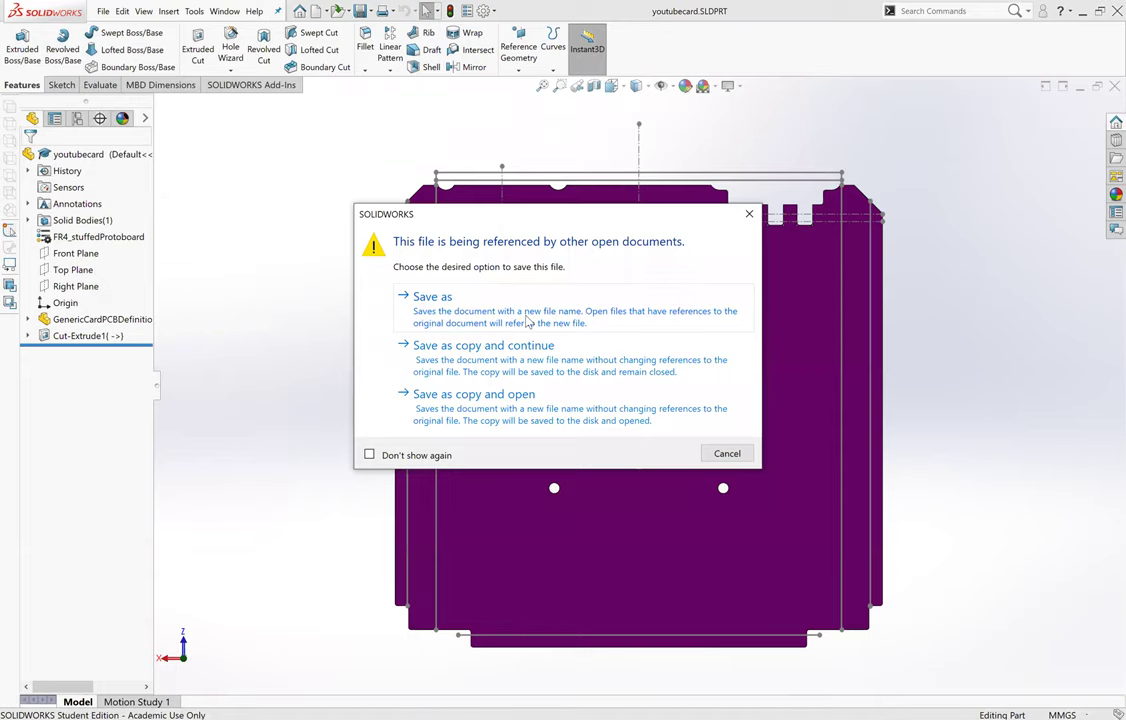
{"action": "left_click", "coordinate": [522, 313]}
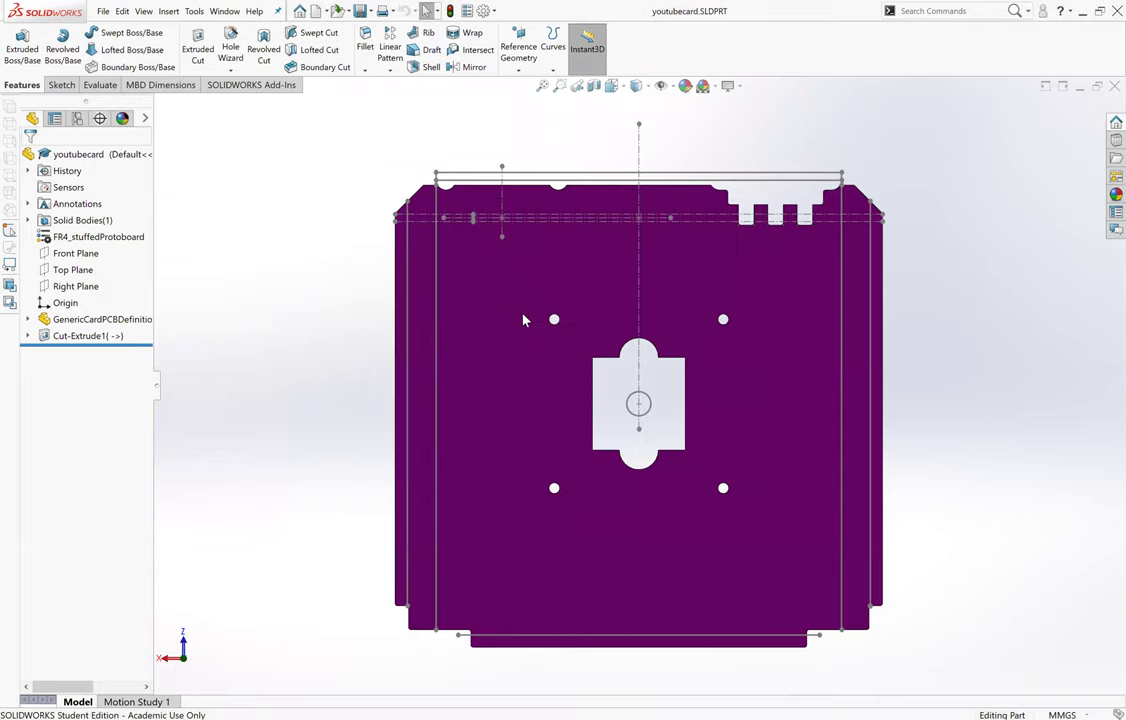
{"action": "left_click", "coordinate": [130, 320]}
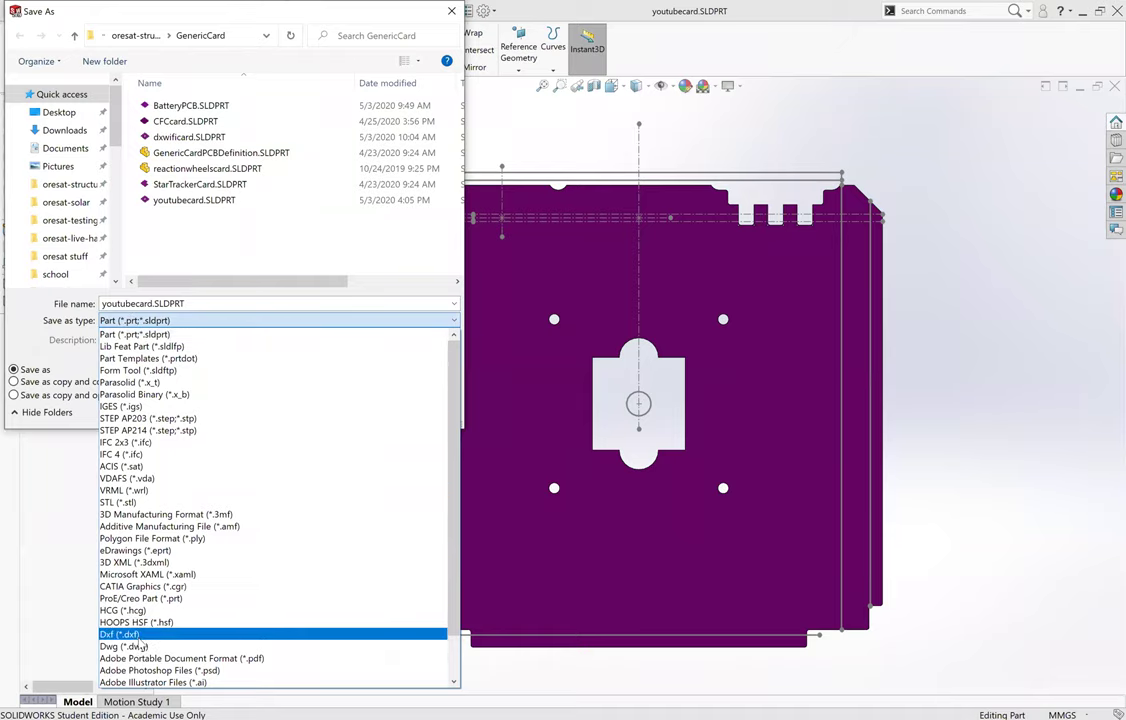
{"action": "left_click", "coordinate": [137, 635]}
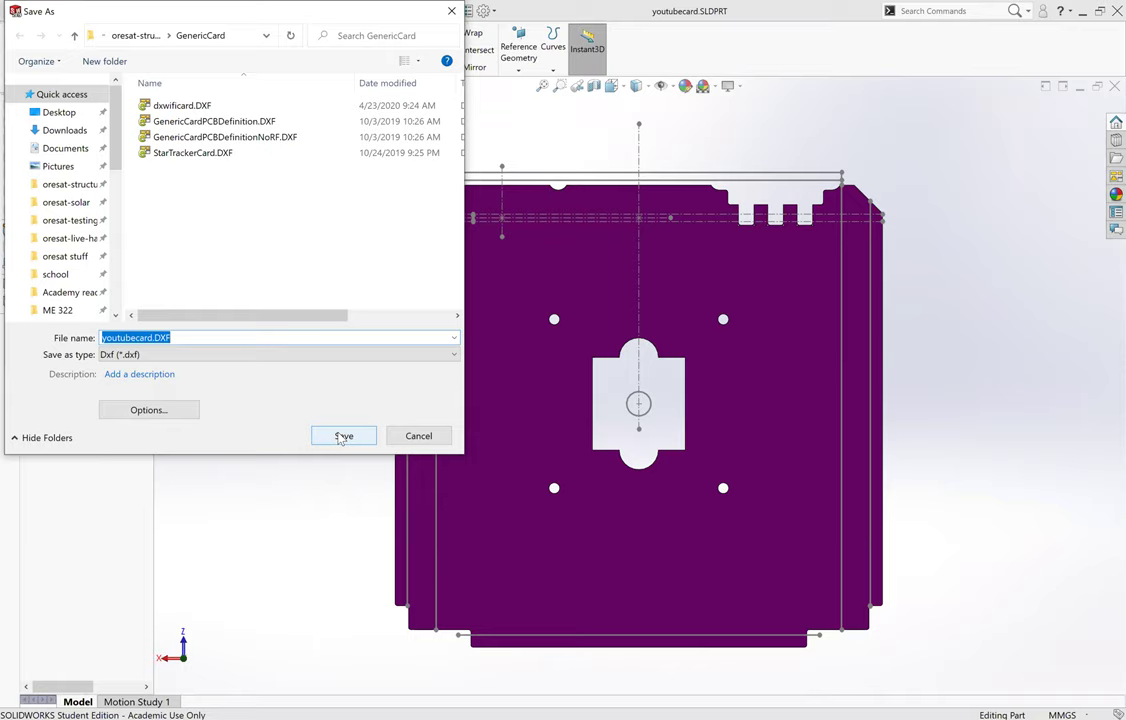
{"action": "left_click", "coordinate": [343, 437]}
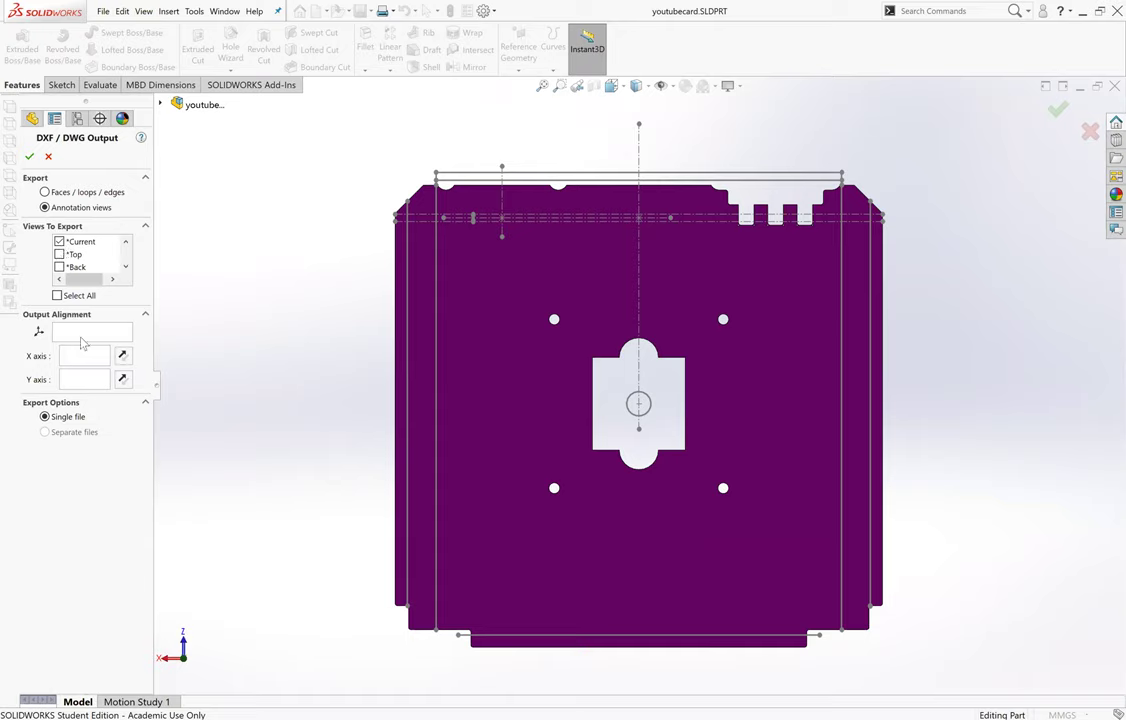
Step: Preview the DXF output of the card's current view, and cancel the export
{"action": "left_click", "coordinate": [33, 158]}
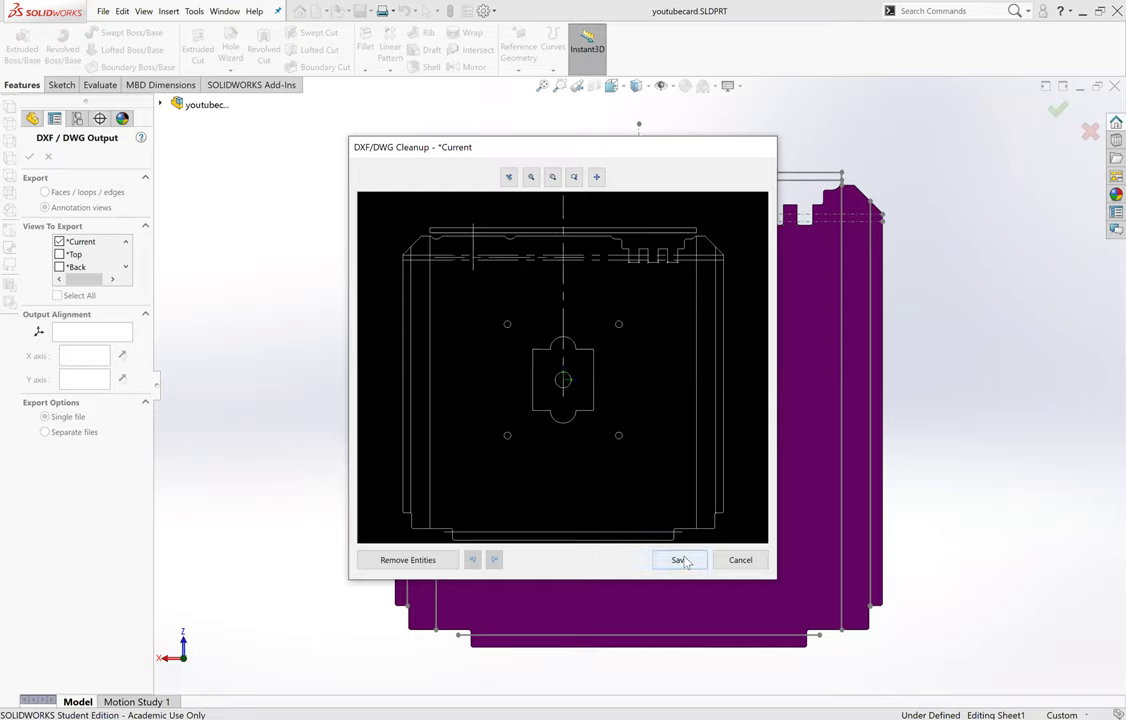
{"action": "left_click", "coordinate": [741, 561]}
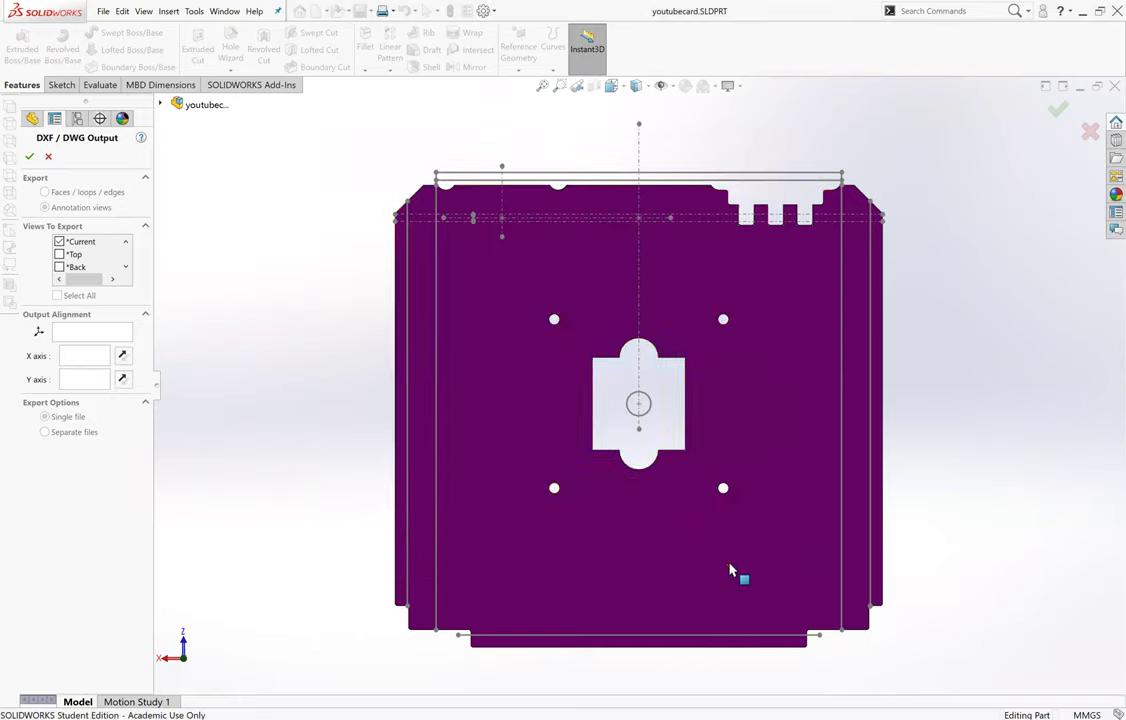
{"action": "left_click", "coordinate": [48, 157]}
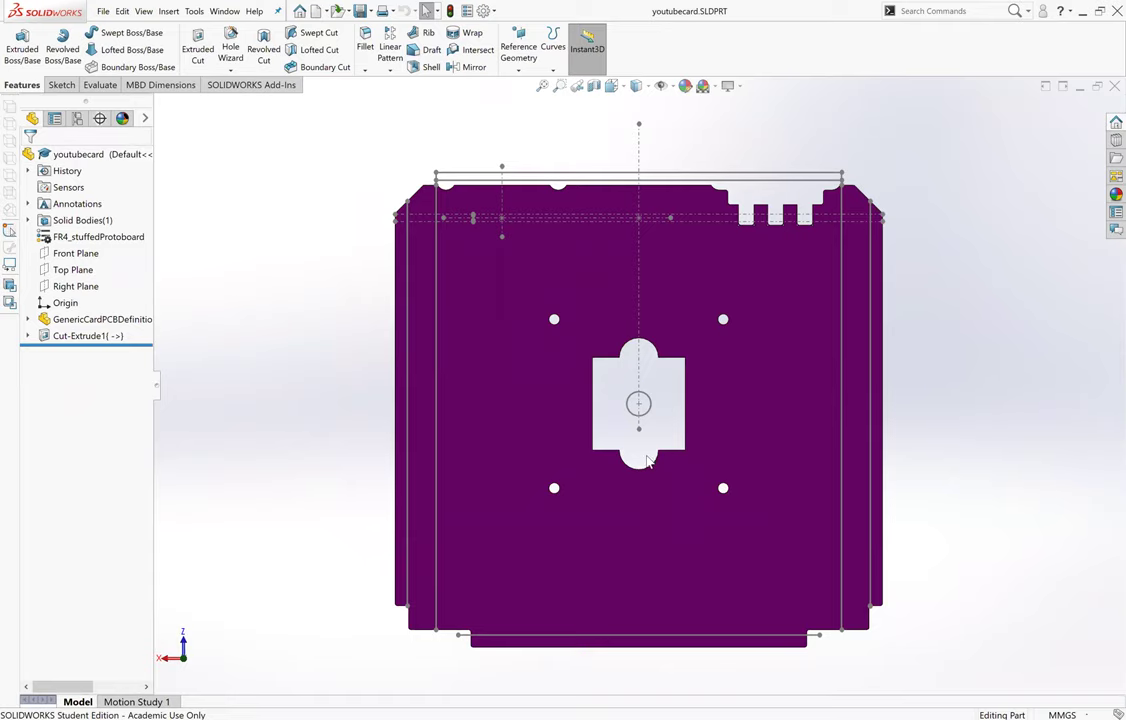
Step: Switch to the OreSat assembly and insert the youtubecard assembly at its origin in the Default configuration
{"action": "scroll", "coordinate": [627, 352], "scroll_direction": "up", "scroll_amount": 4}
{"action": "scroll", "coordinate": [626, 355], "scroll_direction": "down", "scroll_amount": 3}
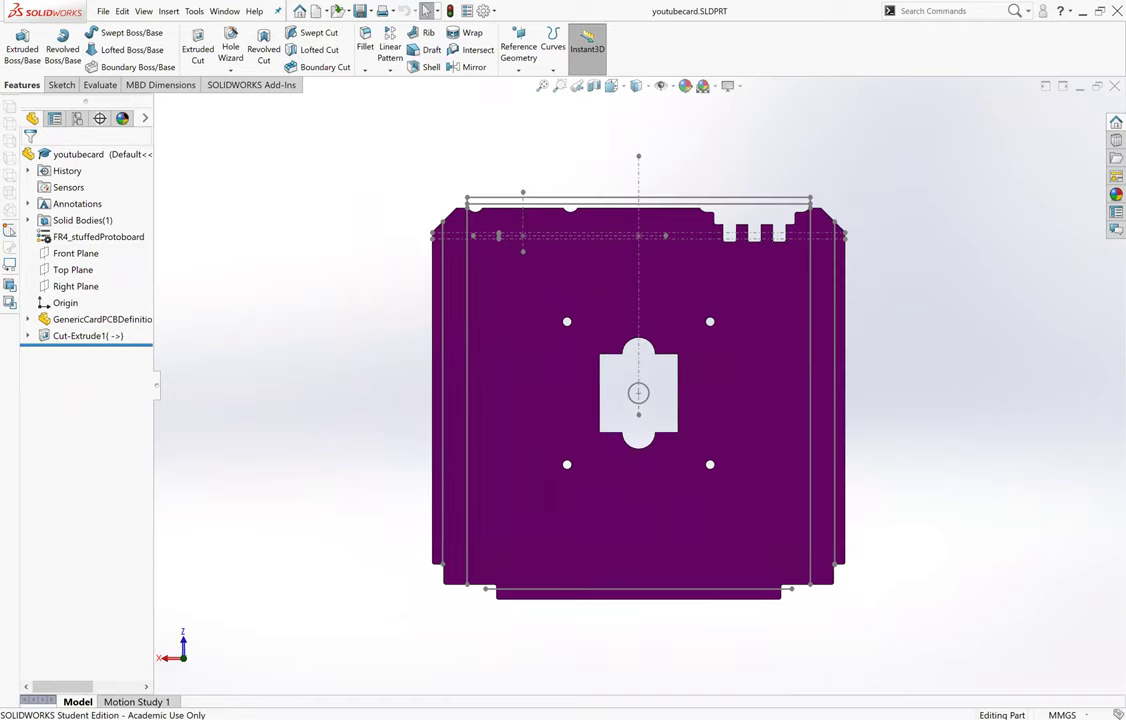
{"action": "key", "text": "ctrl+Tab"}
{"action": "scroll", "coordinate": [709, 488], "scroll_direction": "up", "scroll_amount": 3}
{"action": "middle_click_drag", "start_coordinate": [650, 494], "coordinate": [513, 494]}
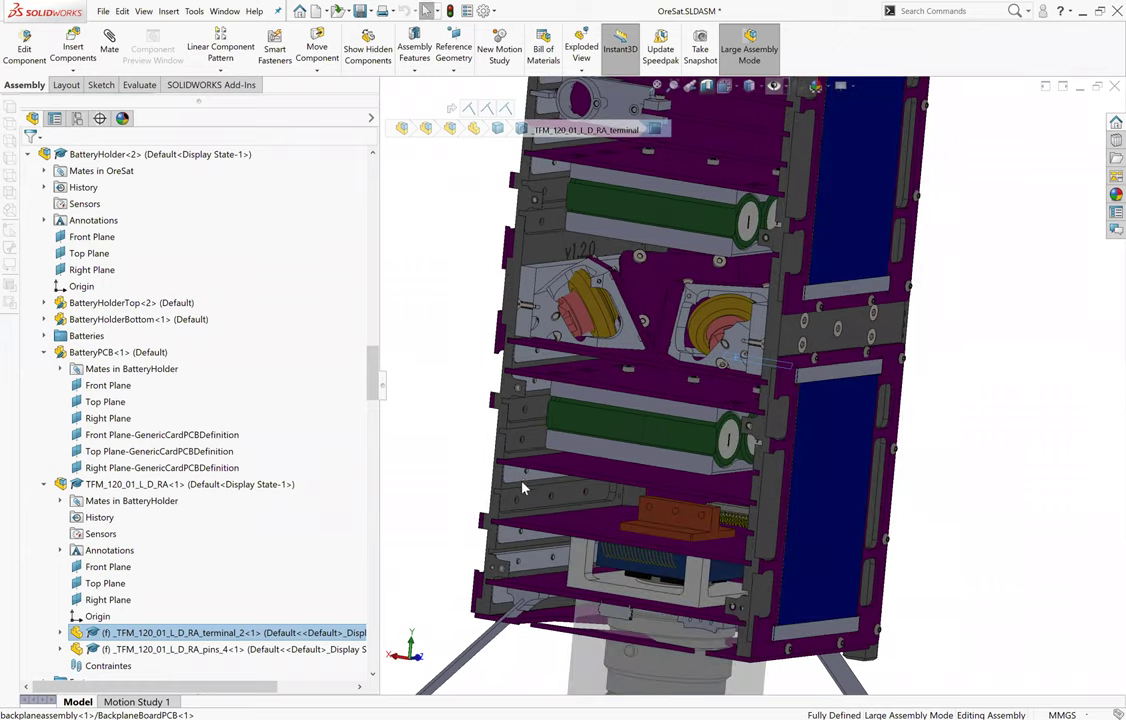
{"action": "scroll", "coordinate": [522, 482], "scroll_direction": "down", "scroll_amount": 1}
{"action": "scroll", "coordinate": [607, 502], "scroll_direction": "down", "scroll_amount": 5}
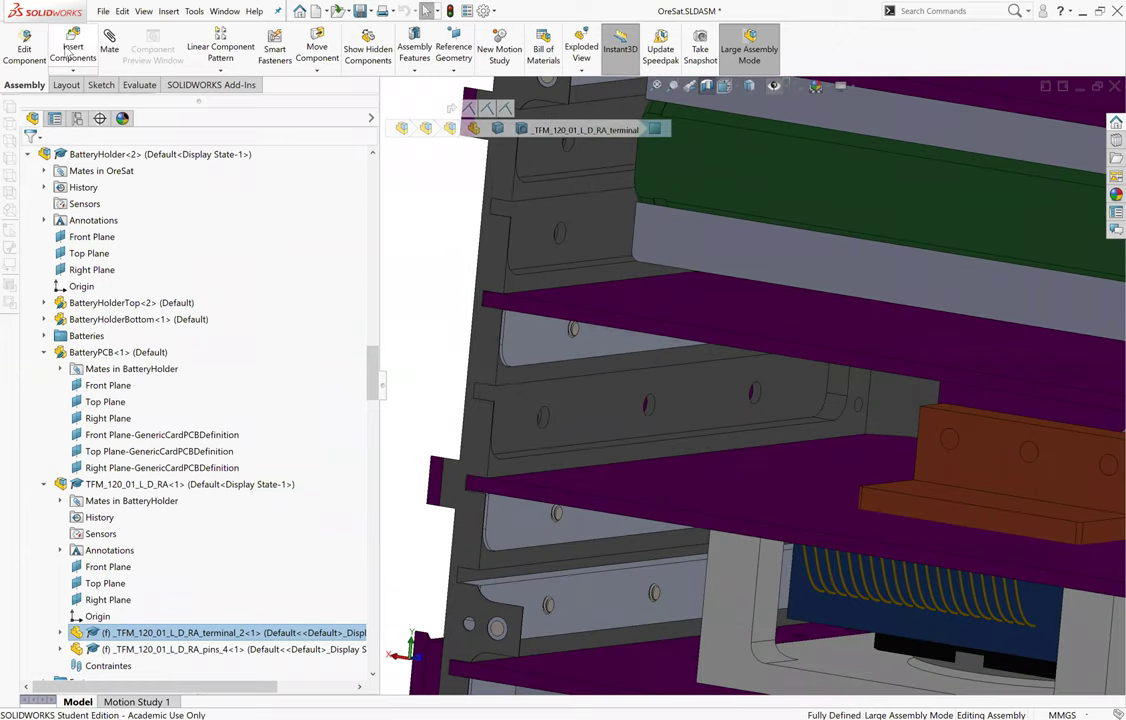
{"action": "left_click", "coordinate": [73, 50]}
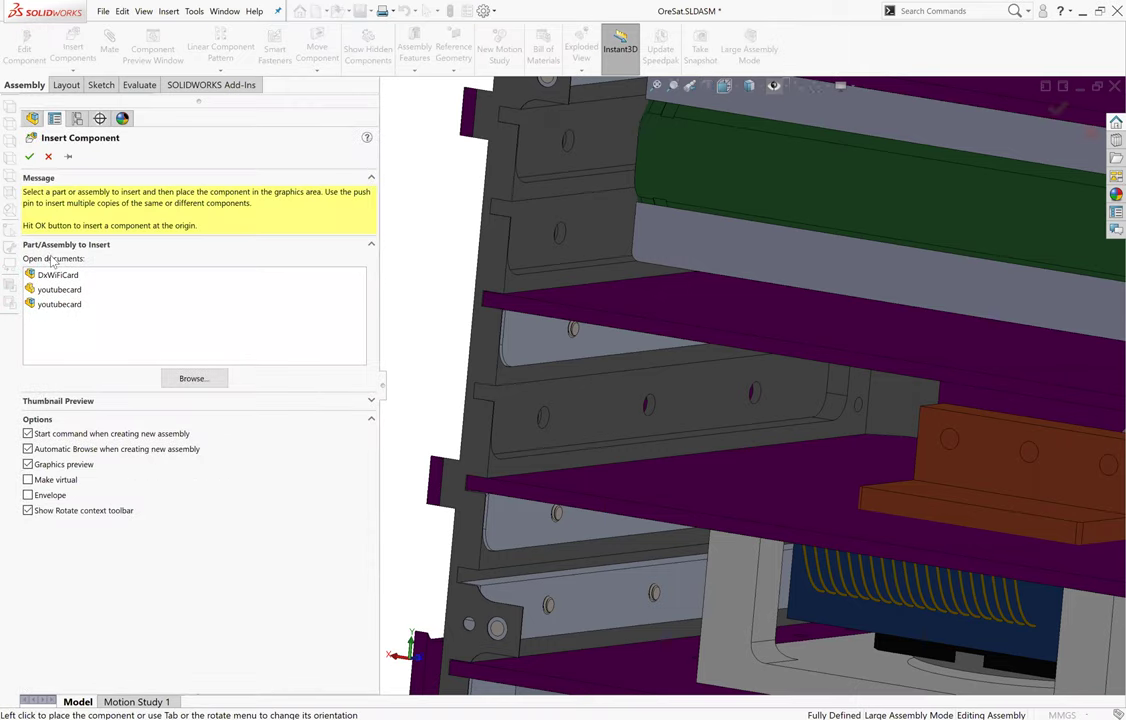
{"action": "left_click", "coordinate": [57, 305]}
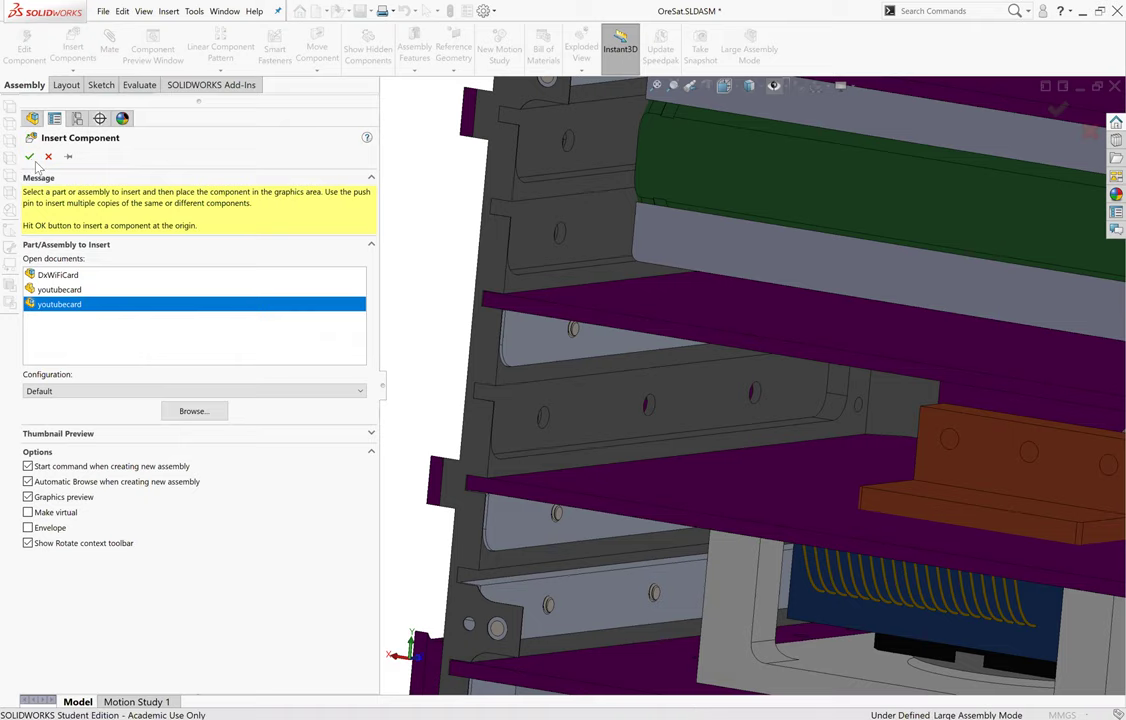
{"action": "left_click", "coordinate": [34, 163]}
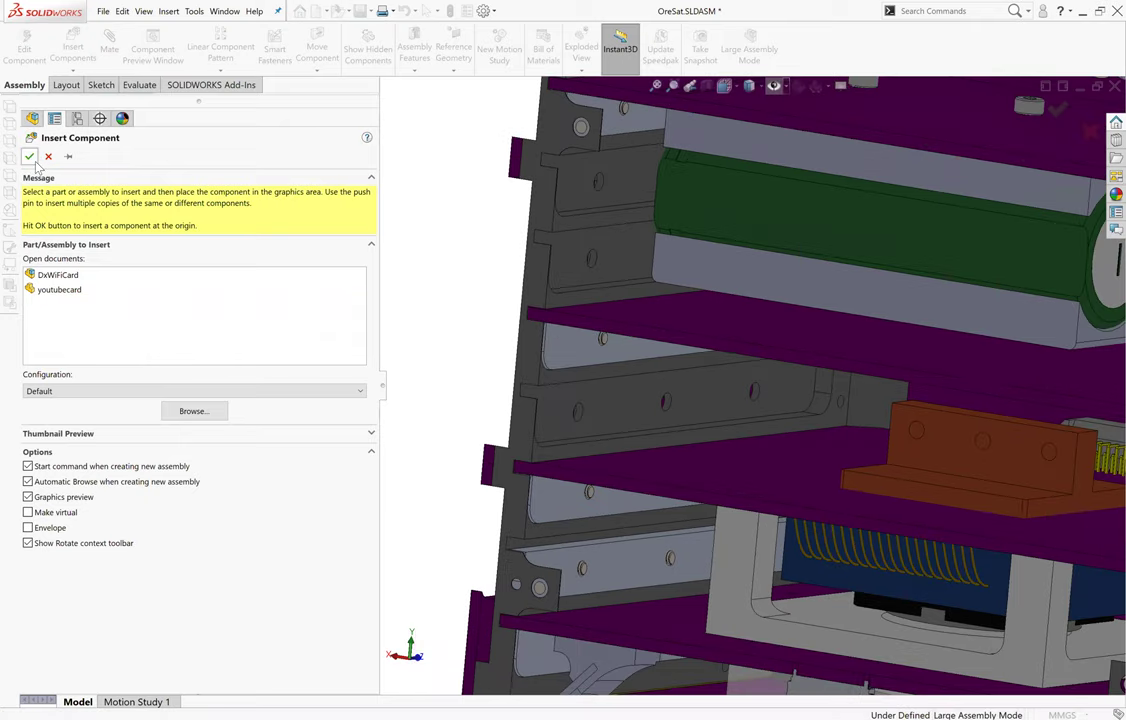